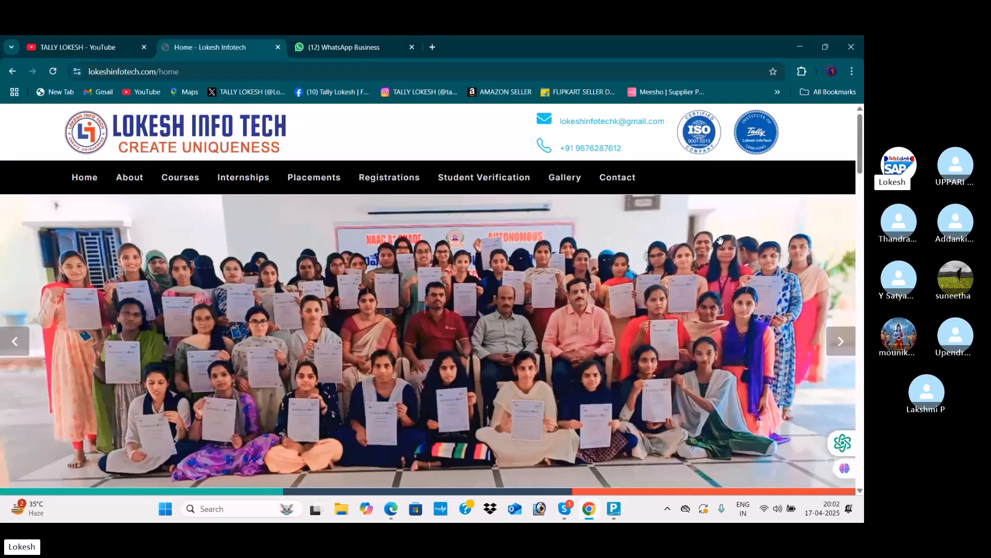
# Step: Browse through the photo slideshow on the institute's home page up to the live Tally Prime classes slide
pyautogui.click(842, 342)
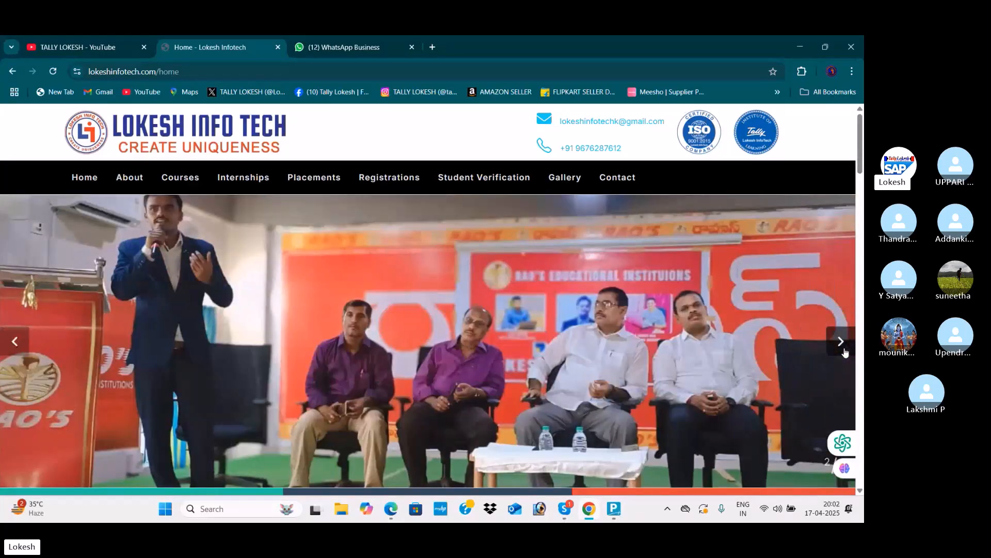
pyautogui.click(842, 342)
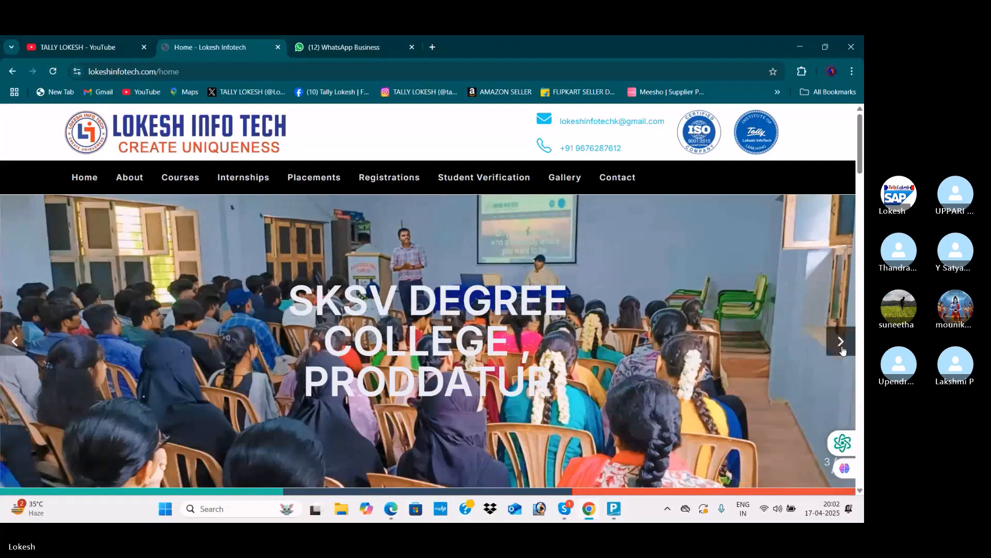
pyautogui.click(835, 343)
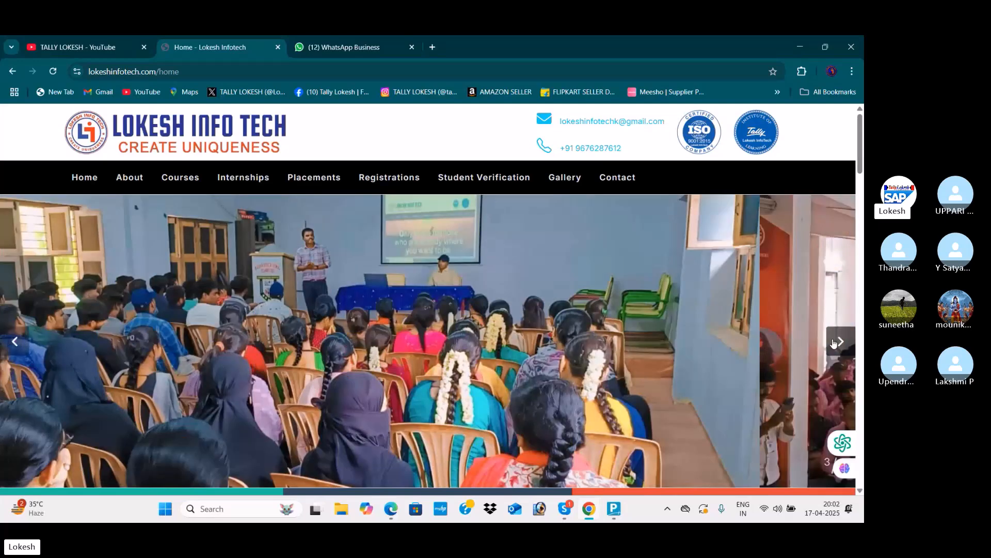
pyautogui.click(837, 344)
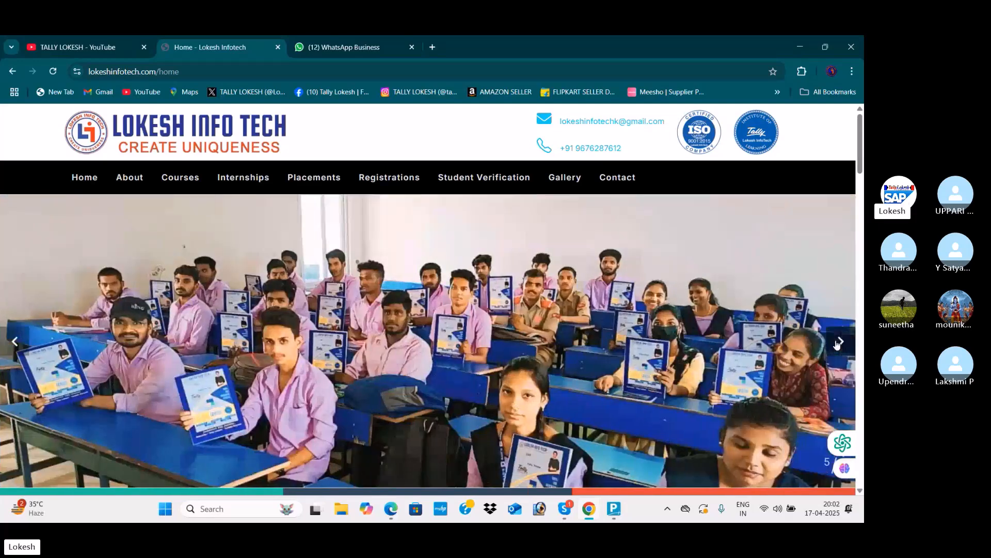
pyautogui.click(837, 344)
pyautogui.click(837, 344)
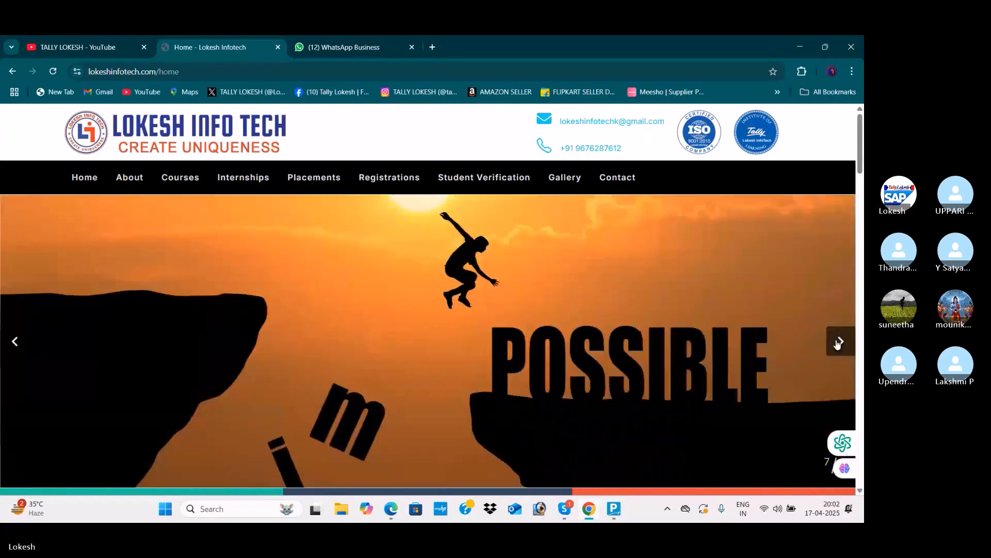
pyautogui.click(837, 344)
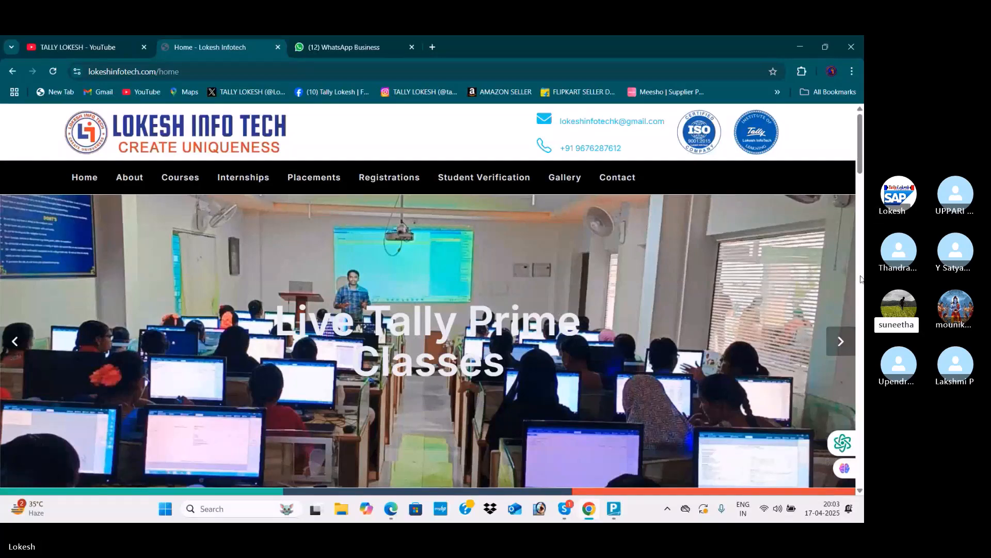
# Step: Open the website's Placements page and review the student placement posters
pyautogui.click(332, 180)
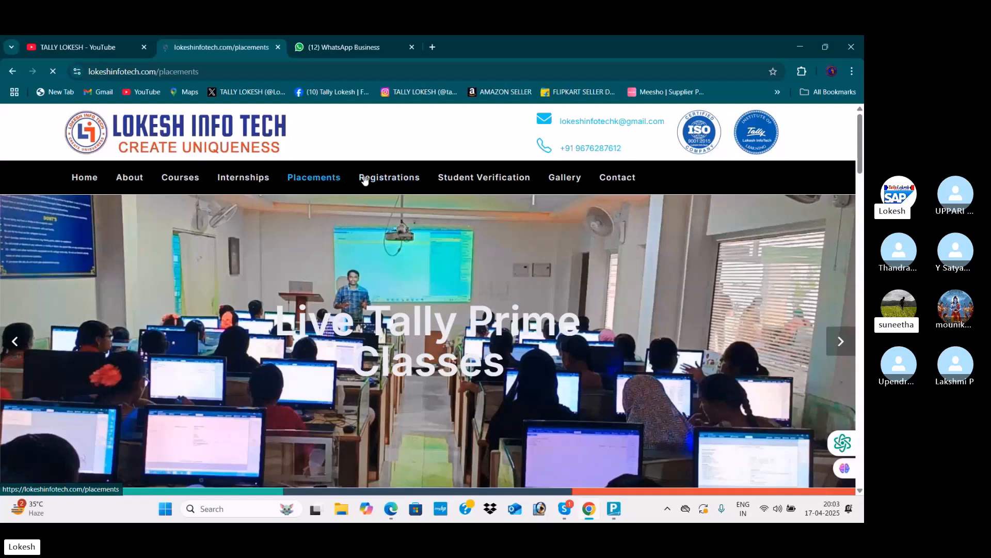
pyautogui.scroll(-1, 525, 296)
pyautogui.scroll(-3, 526, 295)
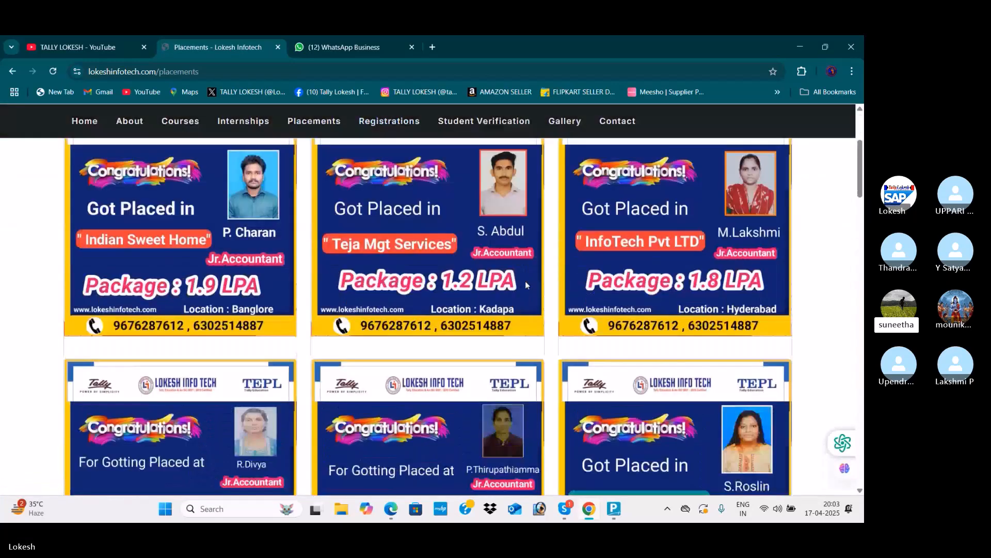
pyautogui.scroll(-2, 526, 284)
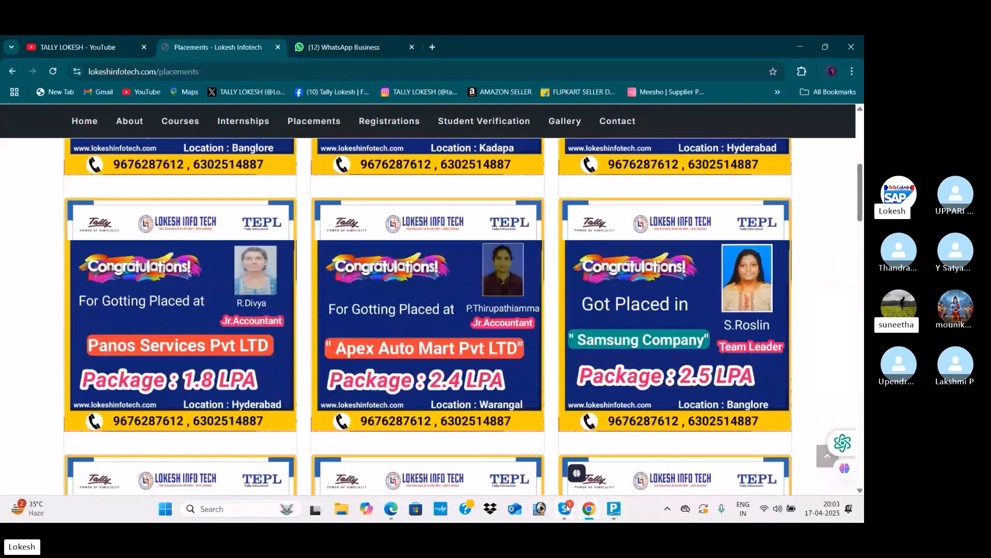
# Step: Switch to the Skype call and ring every participant who is not on the call, closing the participant list when done
pyautogui.moveTo(565, 509)
pyautogui.click(554, 412)
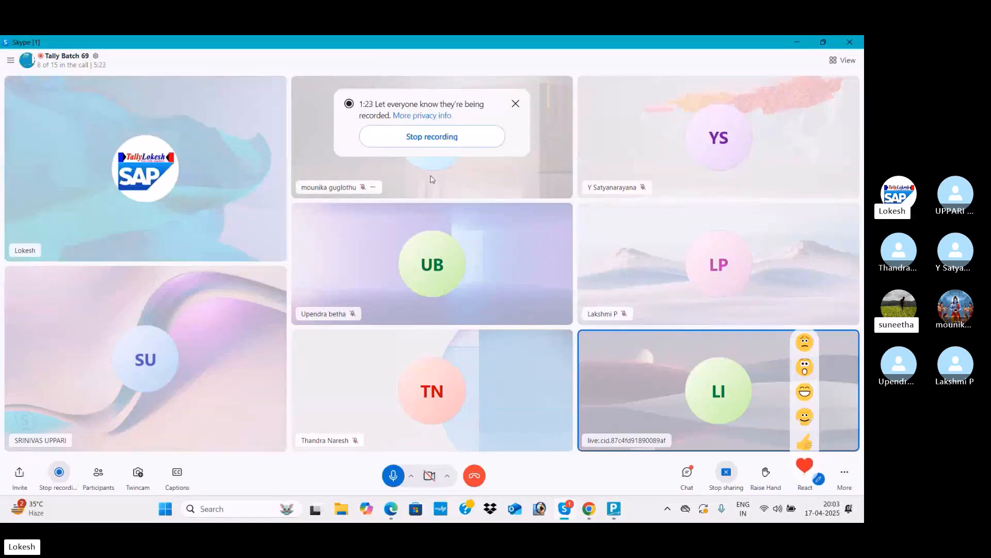
pyautogui.click(101, 484)
pyautogui.scroll(-4, 508, 230)
pyautogui.click(541, 268)
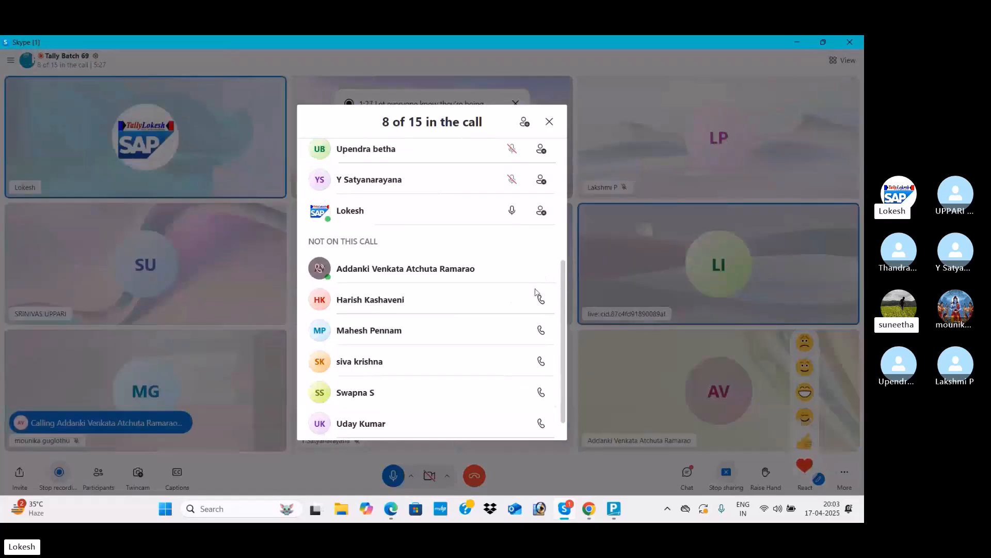
pyautogui.scroll(-1, 547, 273)
pyautogui.click(542, 269)
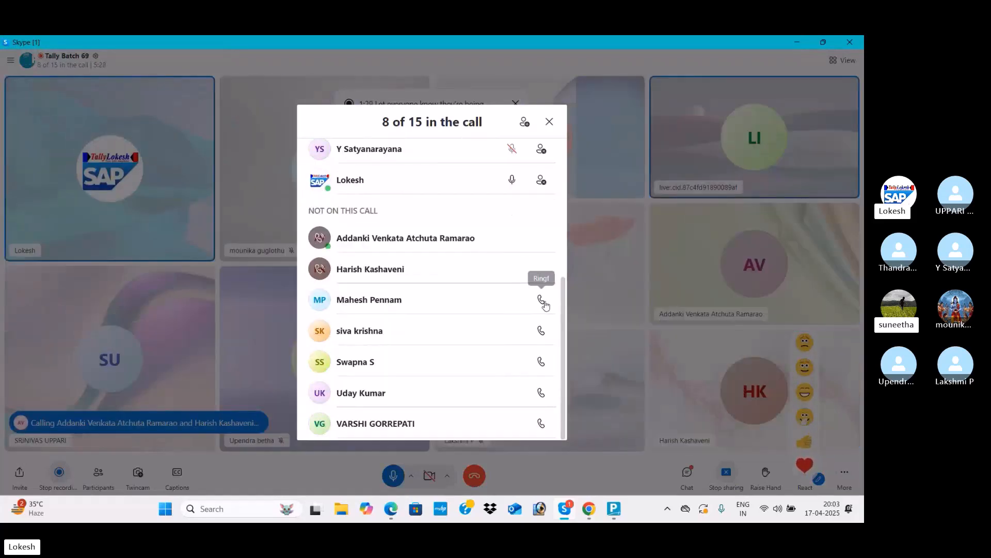
pyautogui.click(541, 299)
pyautogui.click(542, 330)
pyautogui.click(541, 361)
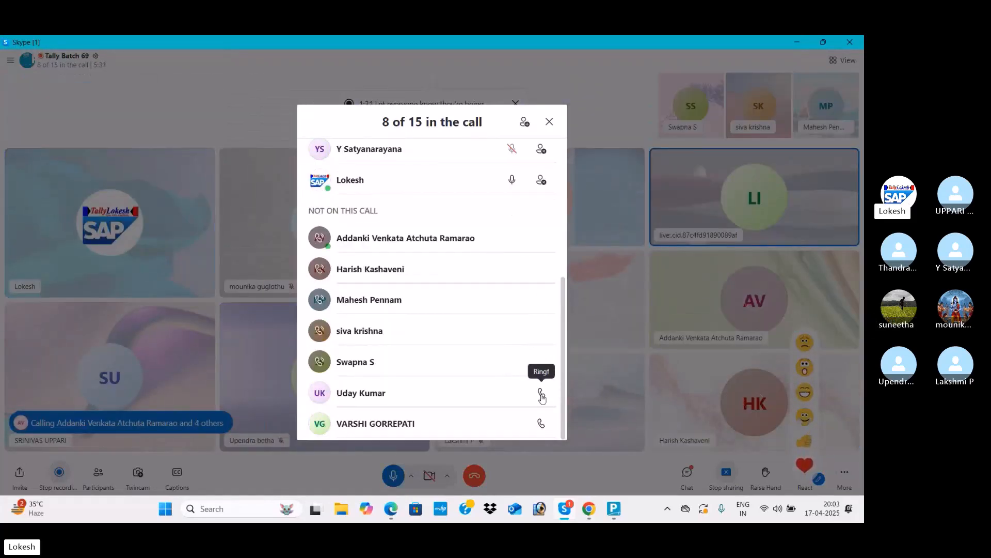
pyautogui.click(541, 392)
pyautogui.click(541, 423)
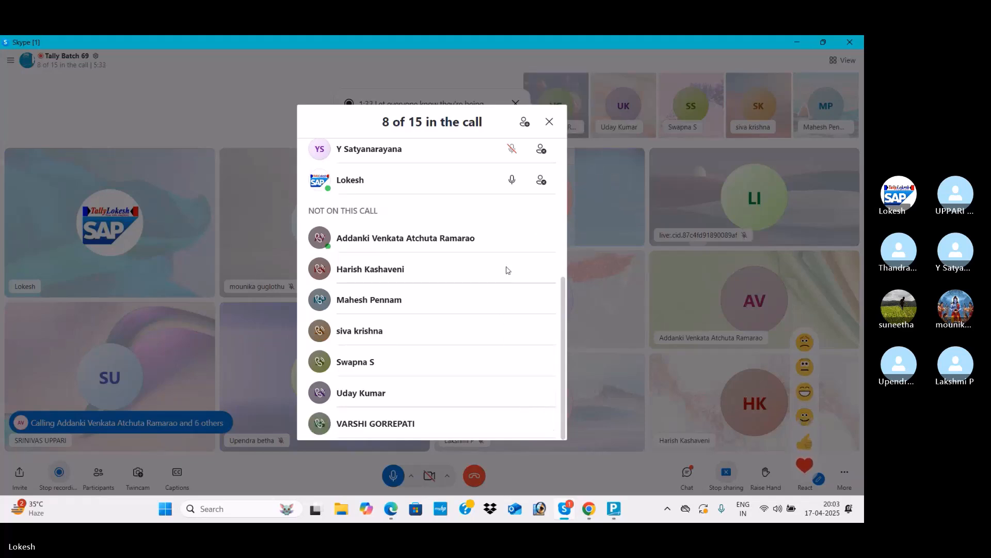
pyautogui.click(550, 122)
# Step: Return to Chrome, open the website's Gallery page and look through the event and training photos
pyautogui.moveTo(589, 509)
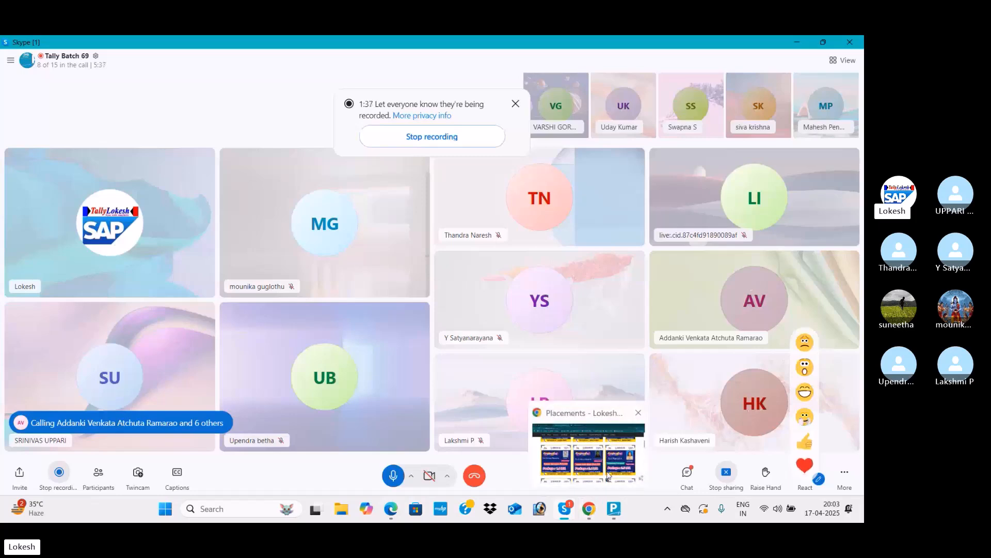
pyautogui.click(588, 454)
pyautogui.click(566, 121)
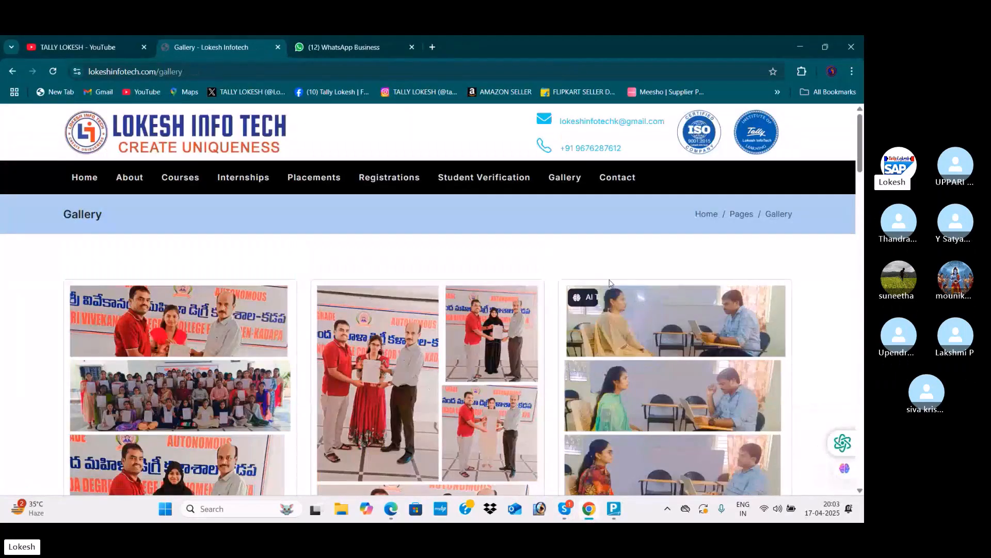
pyautogui.scroll(-1, 611, 284)
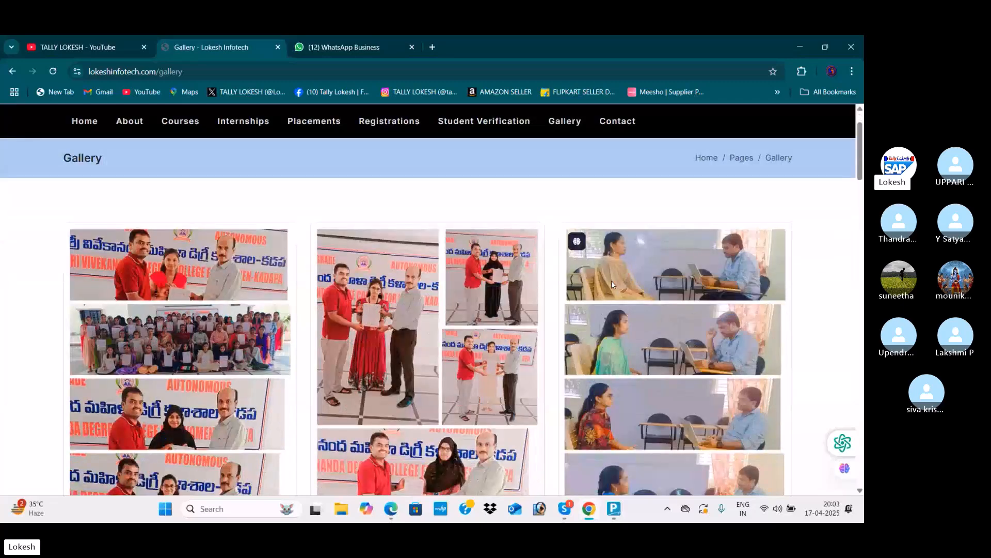
pyautogui.scroll(-2, 612, 284)
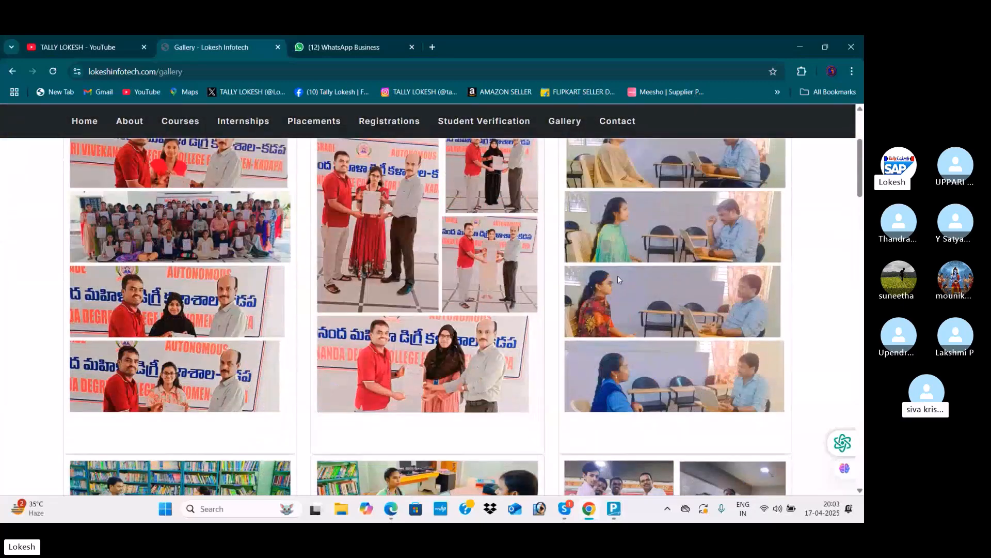
pyautogui.scroll(-6, 626, 268)
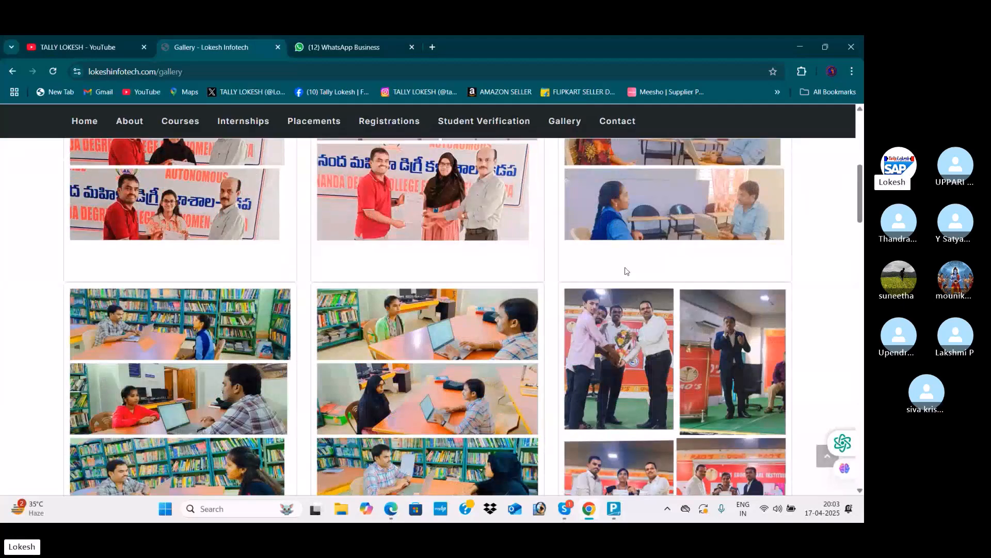
pyautogui.scroll(-3, 626, 269)
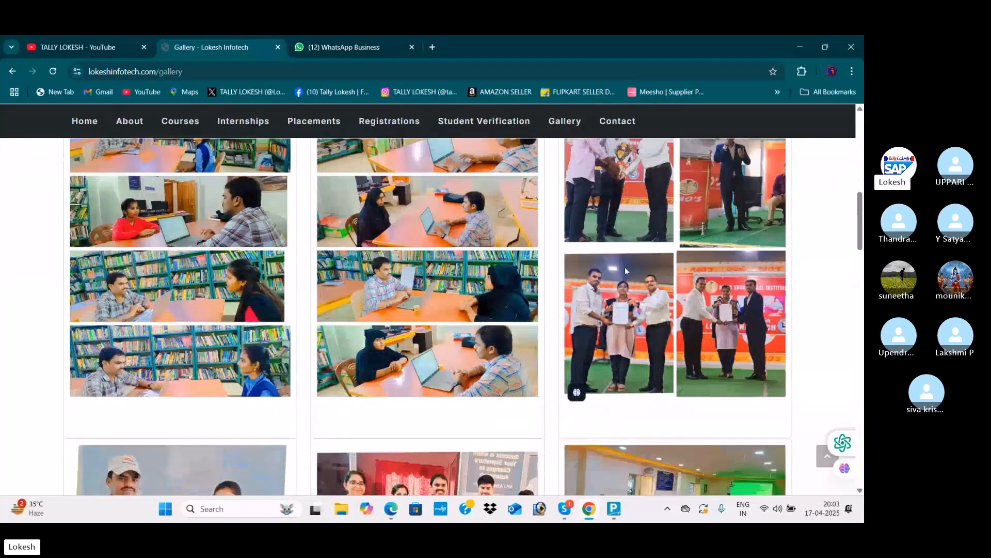
pyautogui.scroll(-3, 627, 270)
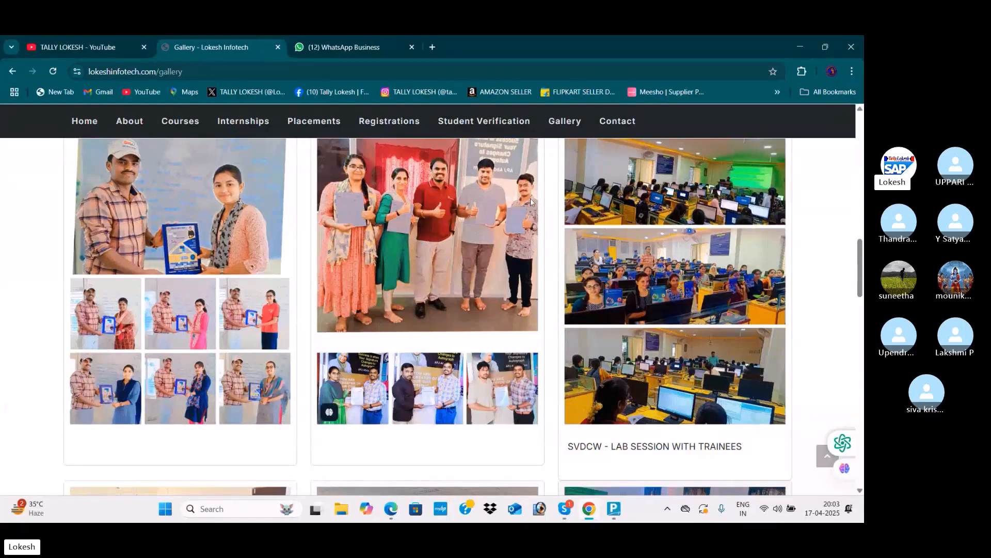
pyautogui.scroll(-9, 450, 278)
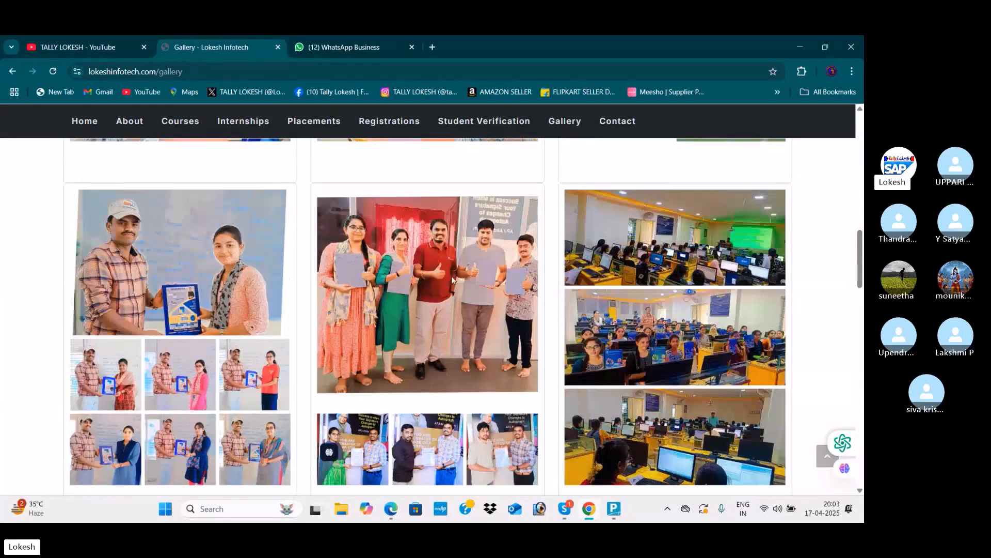
pyautogui.scroll(15, 451, 275)
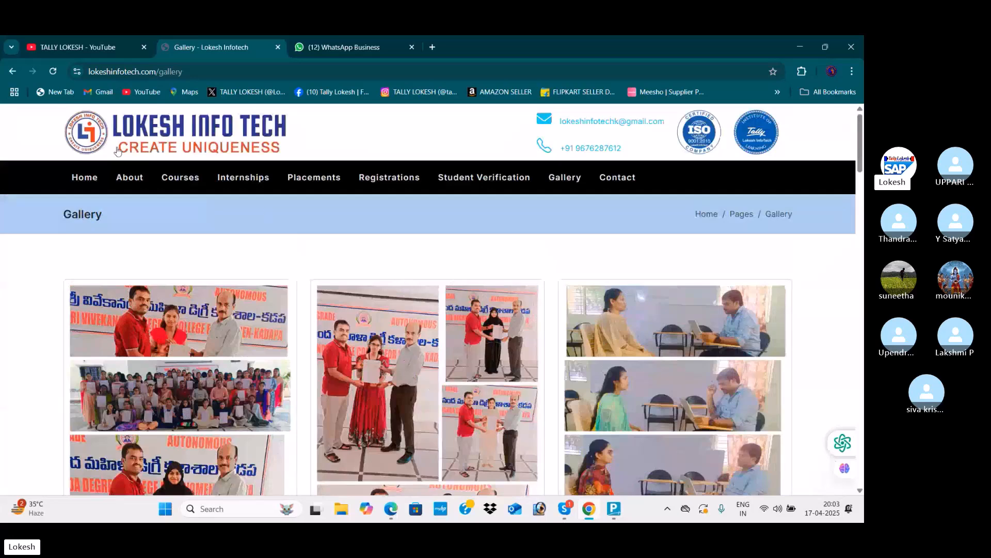
# Step: Open the website's About page and review the institute description and the Awards photos
pyautogui.click(130, 178)
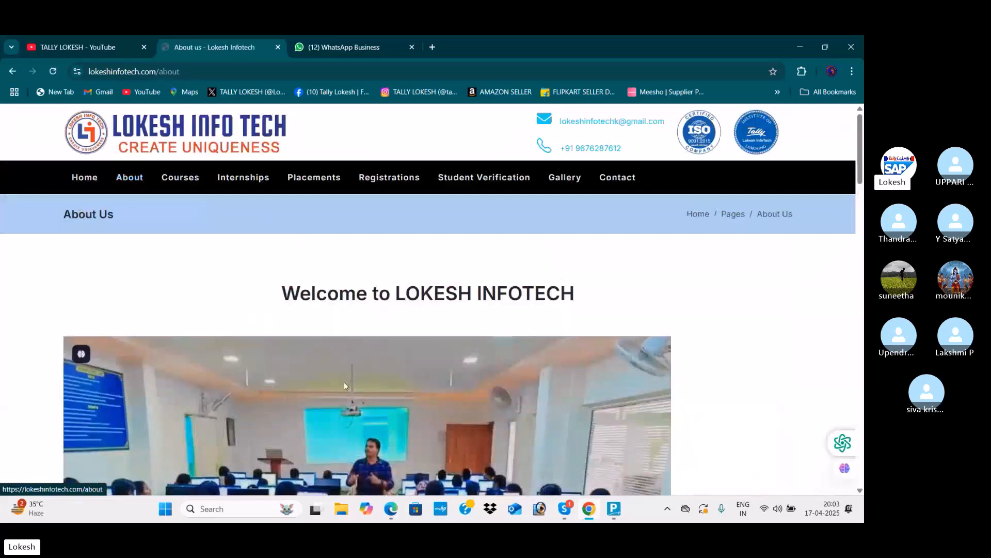
pyautogui.scroll(-7, 537, 379)
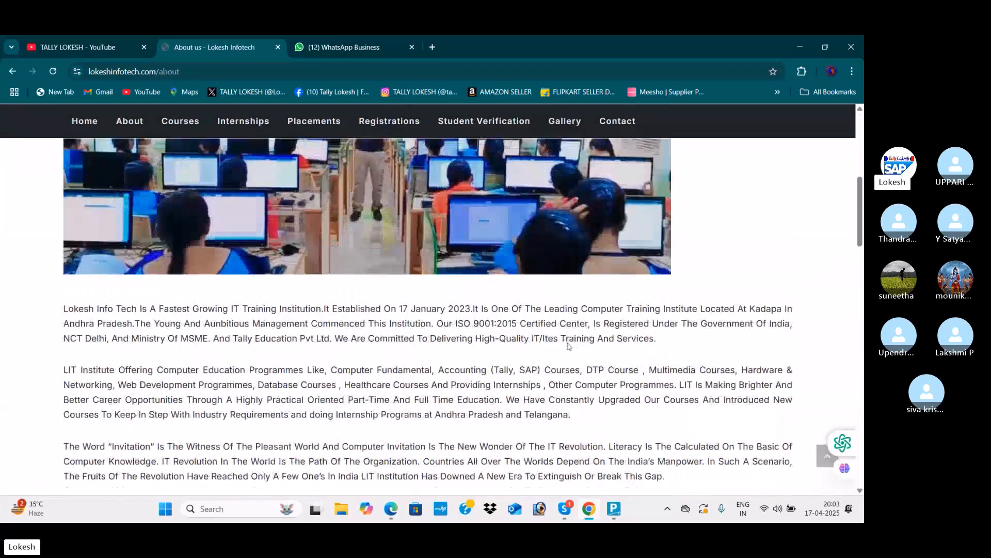
pyautogui.scroll(-8, 568, 346)
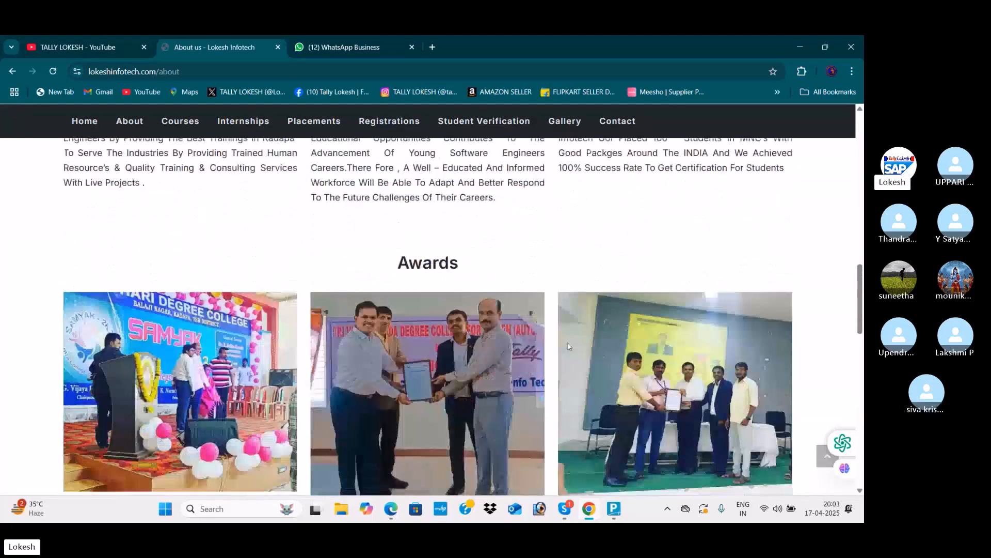
pyautogui.scroll(-2, 568, 346)
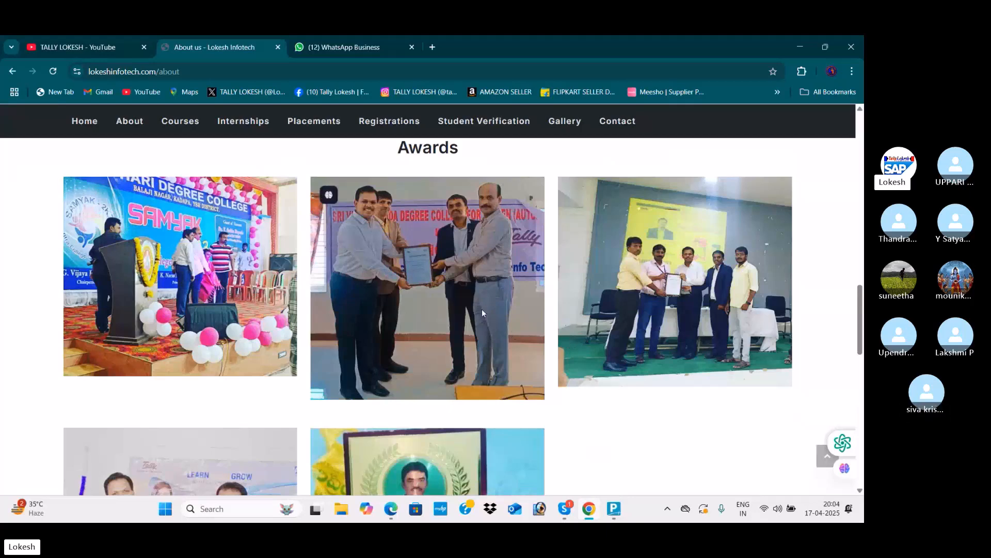
pyautogui.scroll(-5, 482, 309)
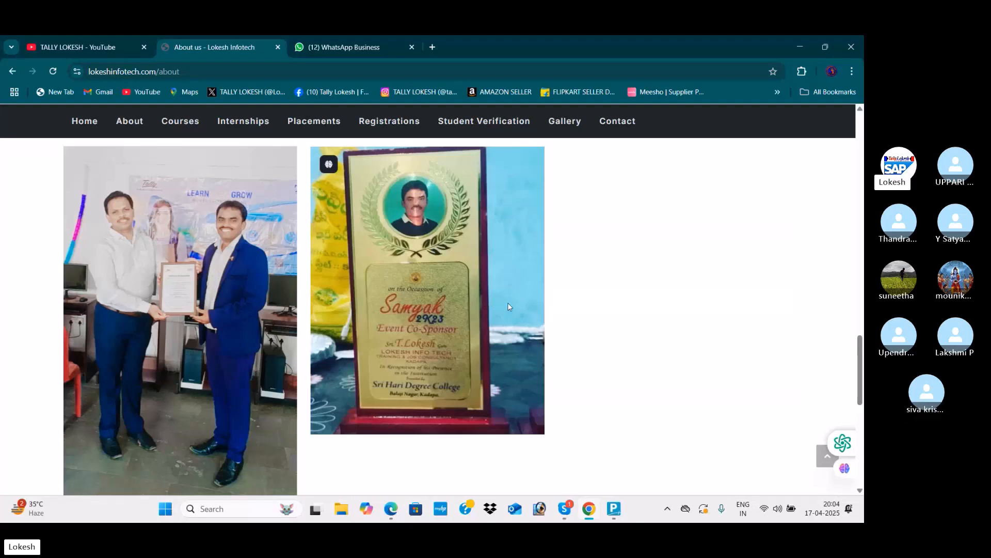
# Step: Switch to the Skype call, mute the participant whose microphone is on, and close the participant list
pyautogui.moveTo(568, 509)
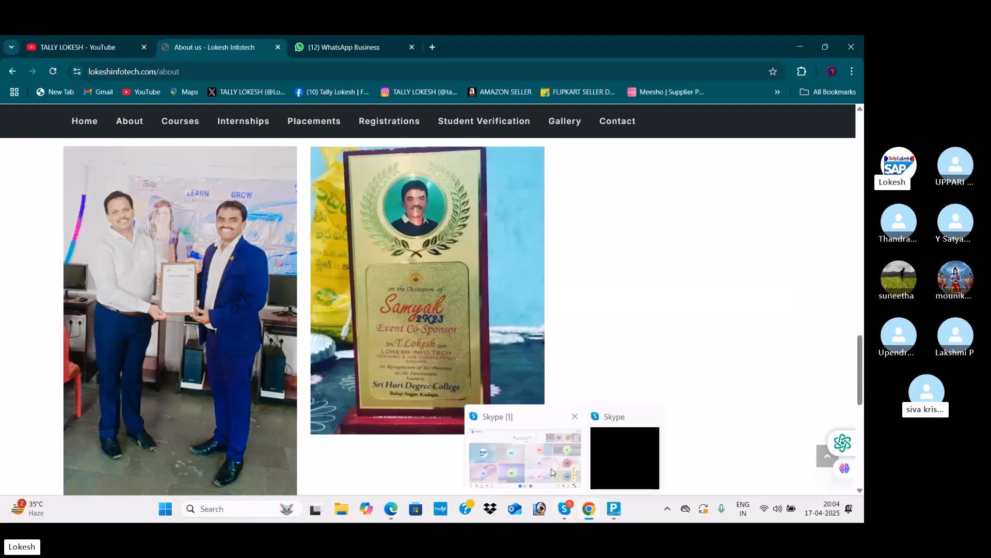
pyautogui.click(544, 460)
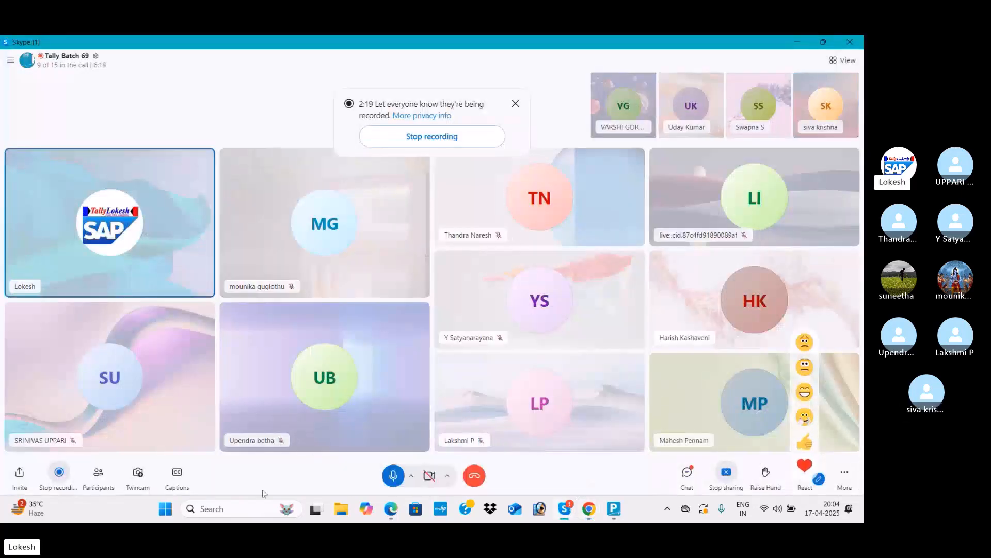
pyautogui.click(98, 472)
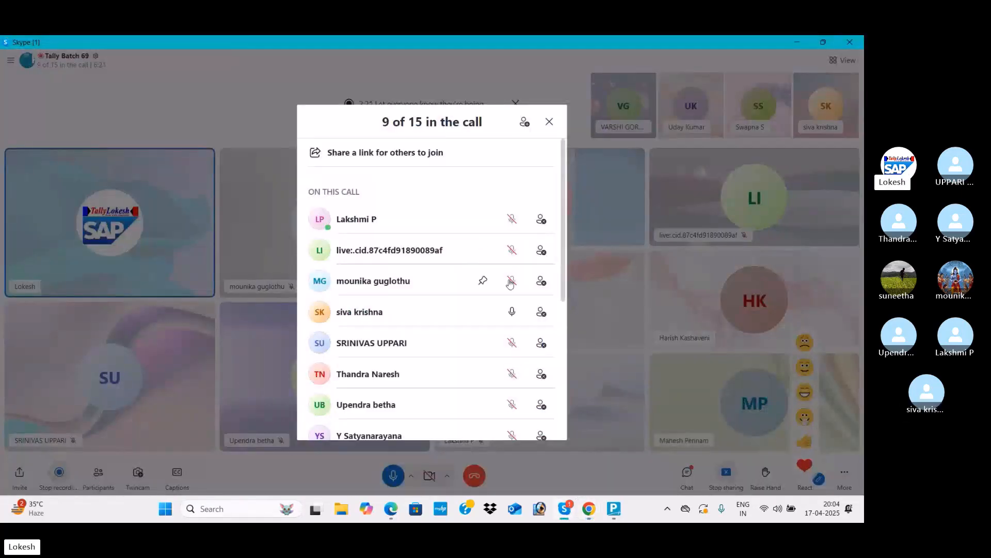
pyautogui.click(513, 313)
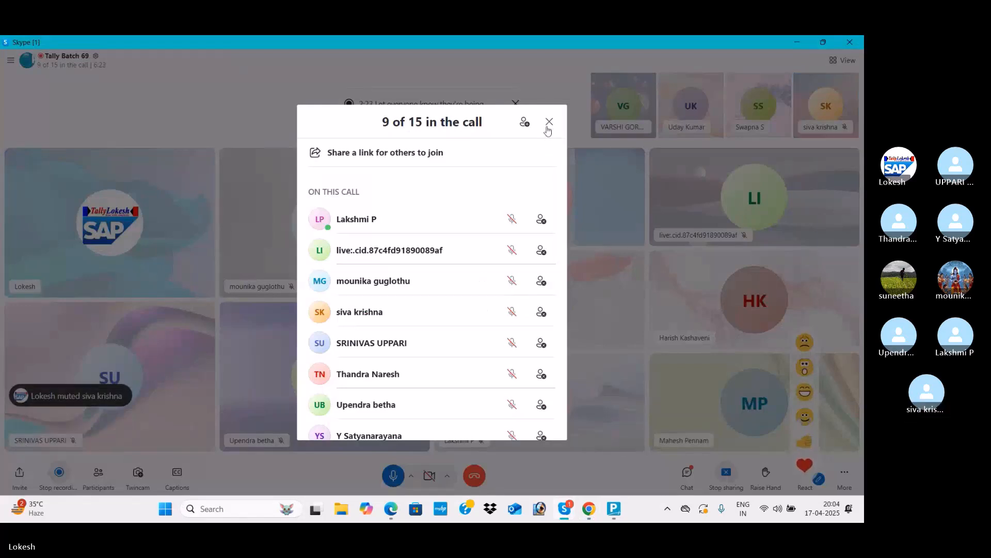
pyautogui.click(549, 122)
# Step: Switch to TallyPrime and open a blank company creation form from the list of companies
pyautogui.click(613, 509)
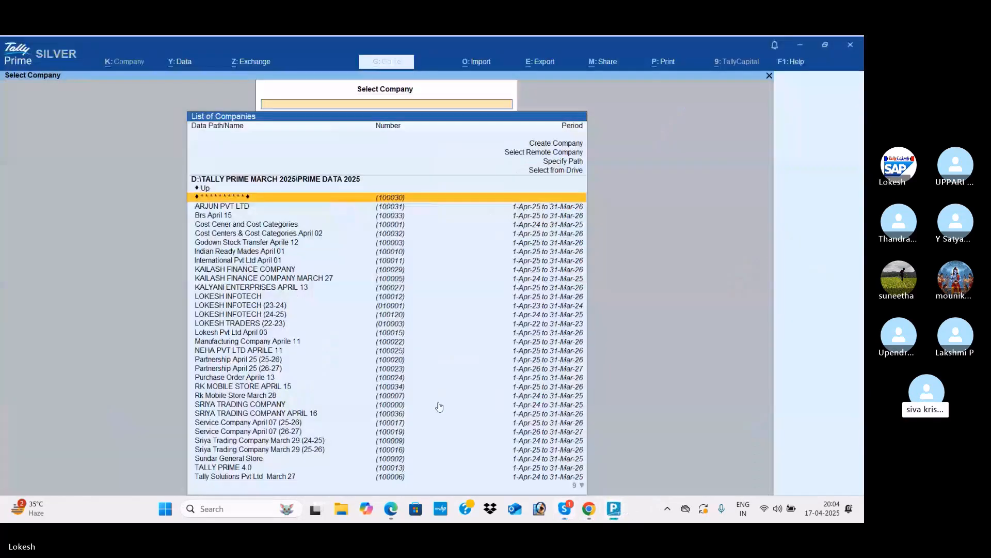
pyautogui.press('Up')
pyautogui.press('Up')
pyautogui.press('Up')
pyautogui.press('Up')
pyautogui.press('Up')
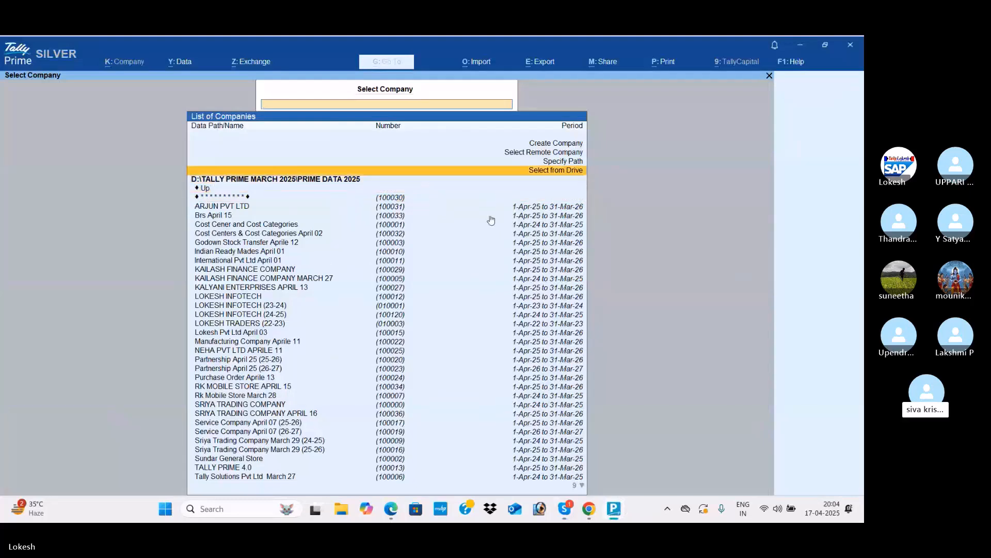
pyautogui.press('Return')
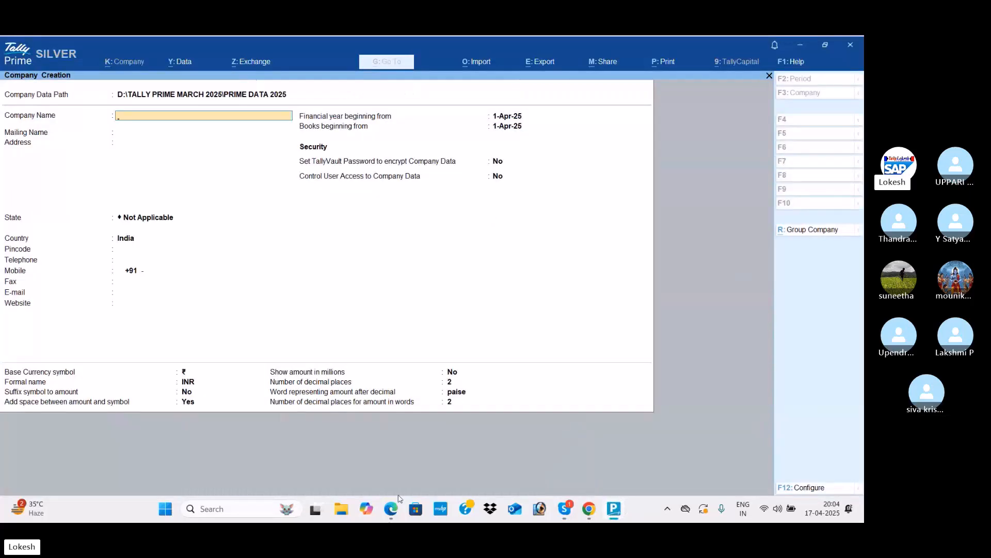
# Step: Switch to the Skype call and mute the participant whose microphone is still on
pyautogui.moveTo(391, 508)
pyautogui.click(389, 466)
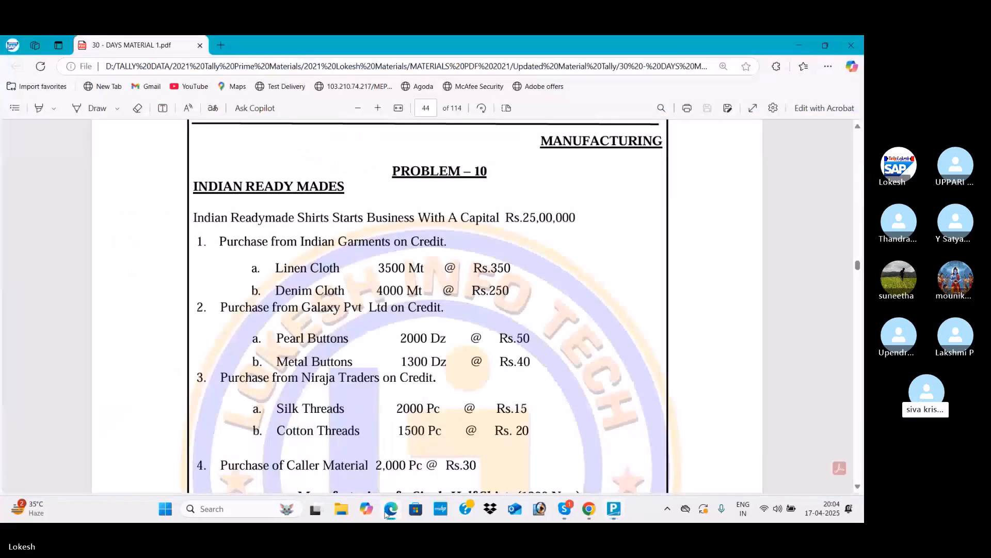
pyautogui.moveTo(565, 509)
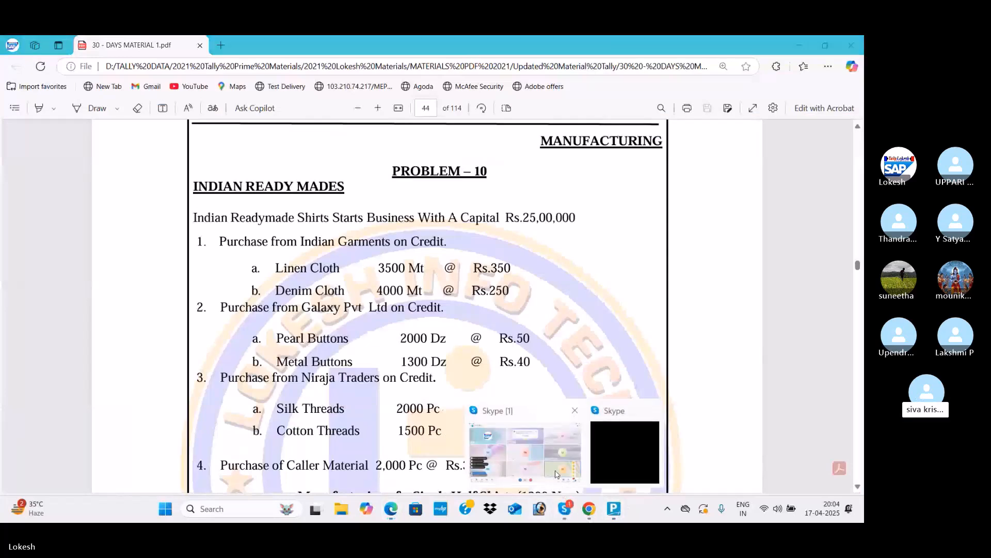
pyautogui.click(555, 463)
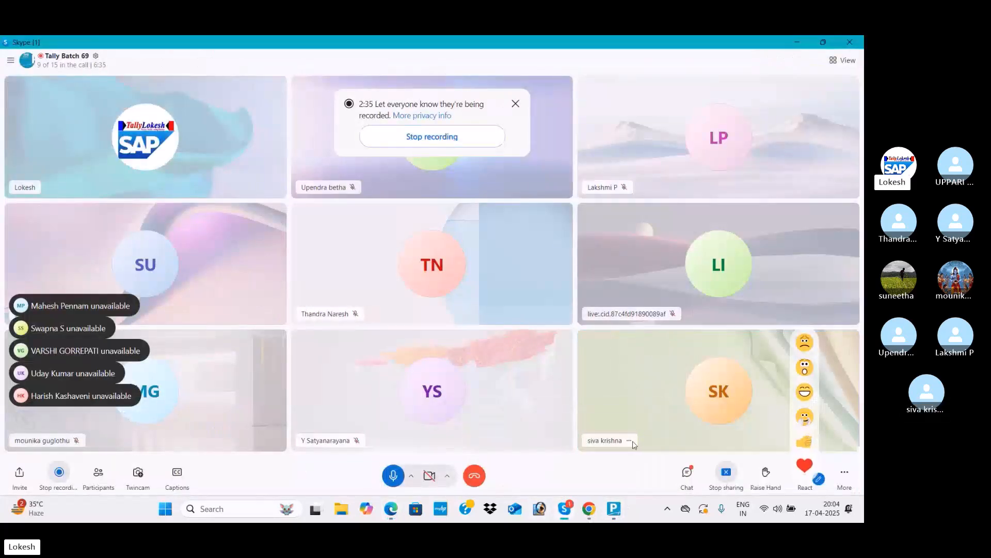
pyautogui.click(639, 440)
pyautogui.click(654, 369)
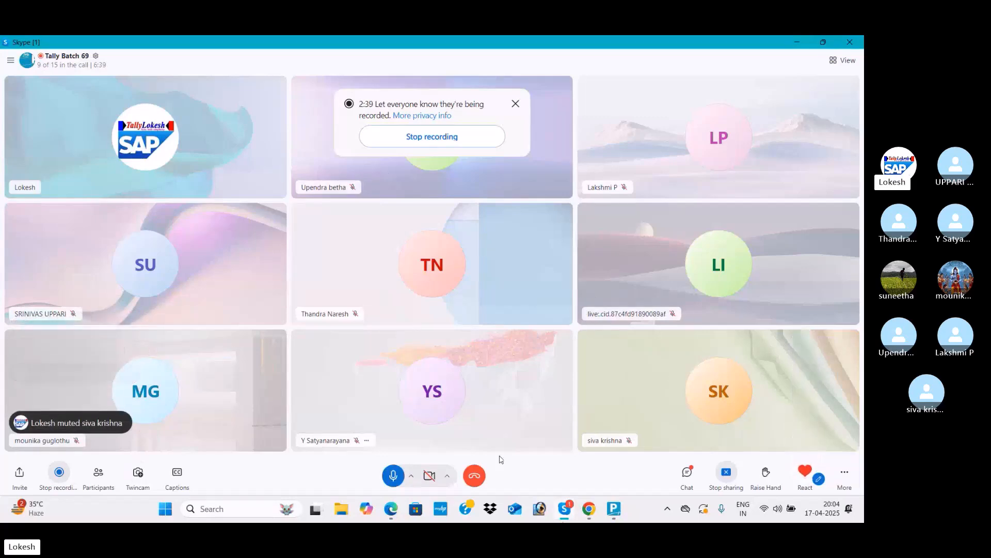
# Step: Switch to the course PDF in Edge and review Problem 10, highlighting the 1300 No.s quantities for half and full shirts
pyautogui.click(395, 512)
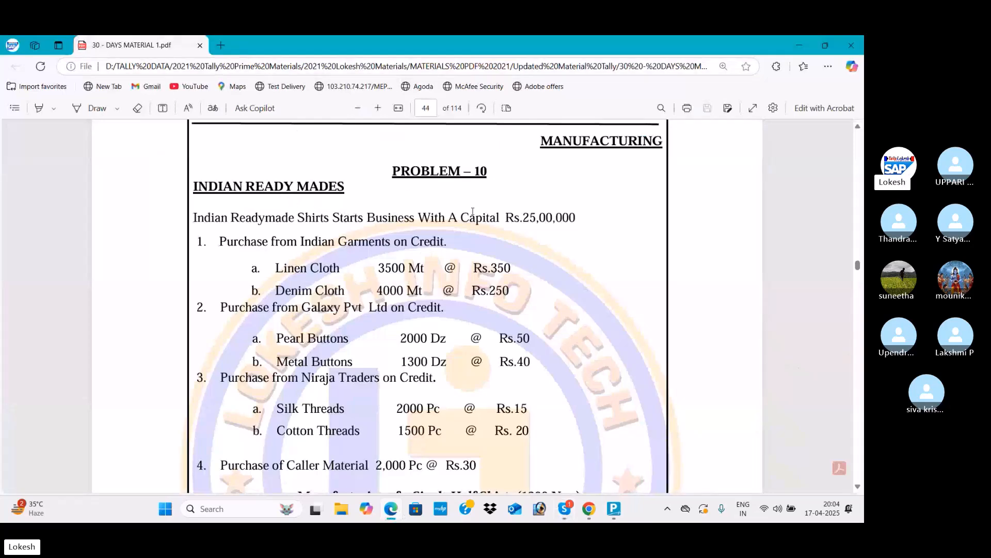
pyautogui.scroll(-1, 472, 211)
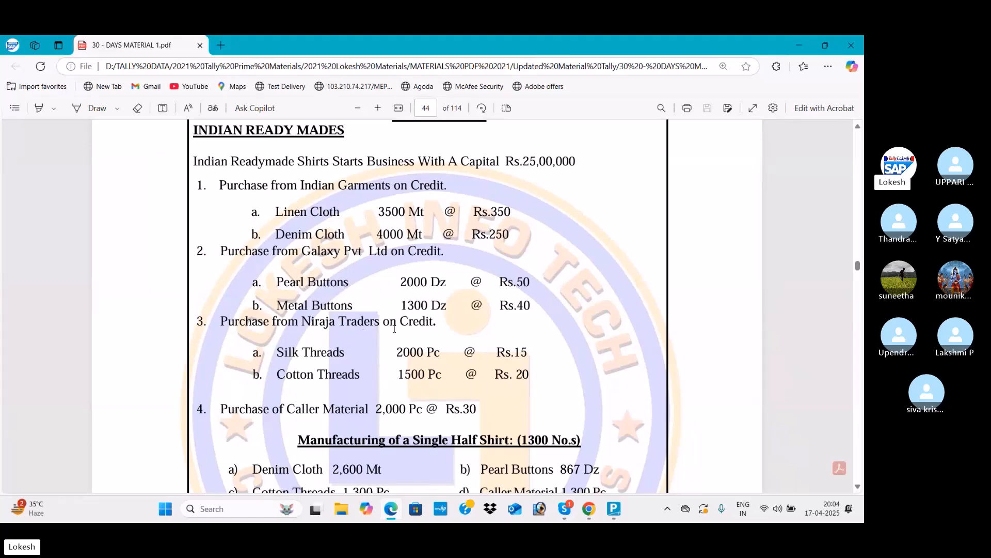
pyautogui.scroll(-3, 408, 300)
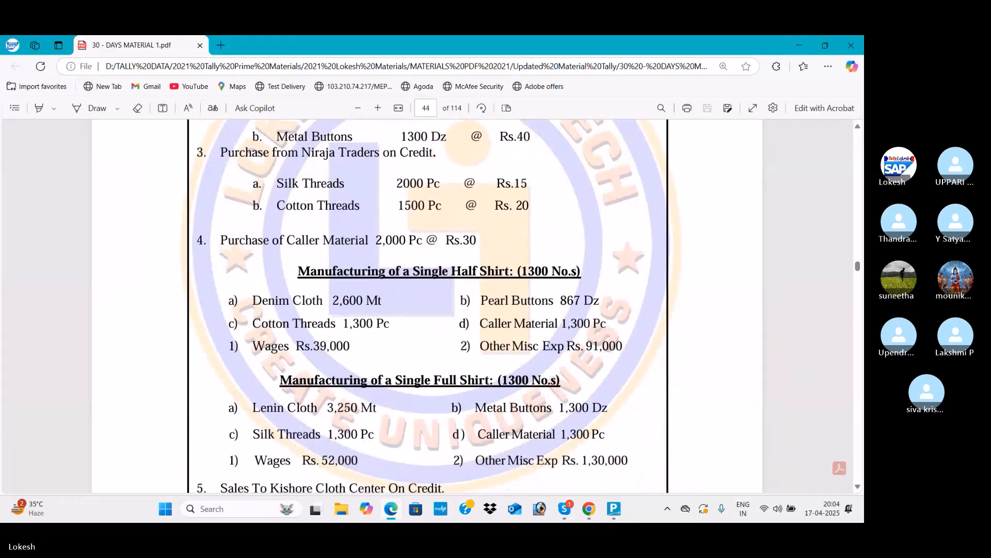
pyautogui.scroll(-2, 534, 283)
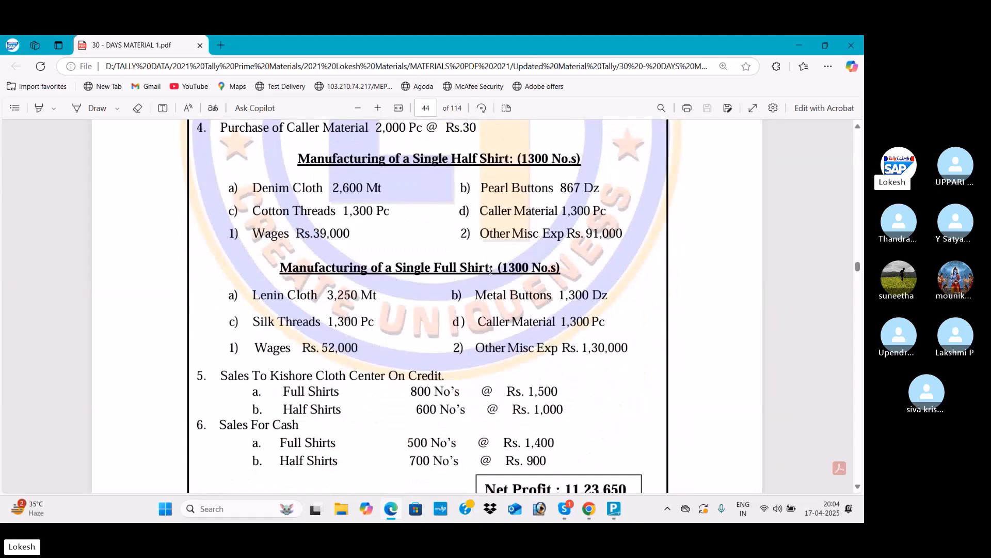
pyautogui.moveTo(517, 159); pyautogui.dragTo(587, 159)
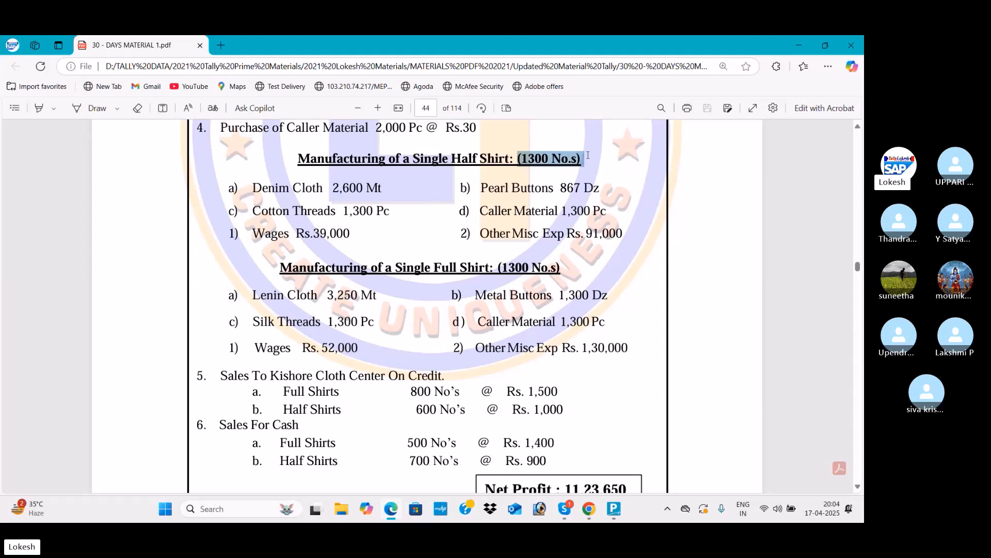
pyautogui.click(495, 265)
pyautogui.moveTo(494, 264); pyautogui.dragTo(564, 267)
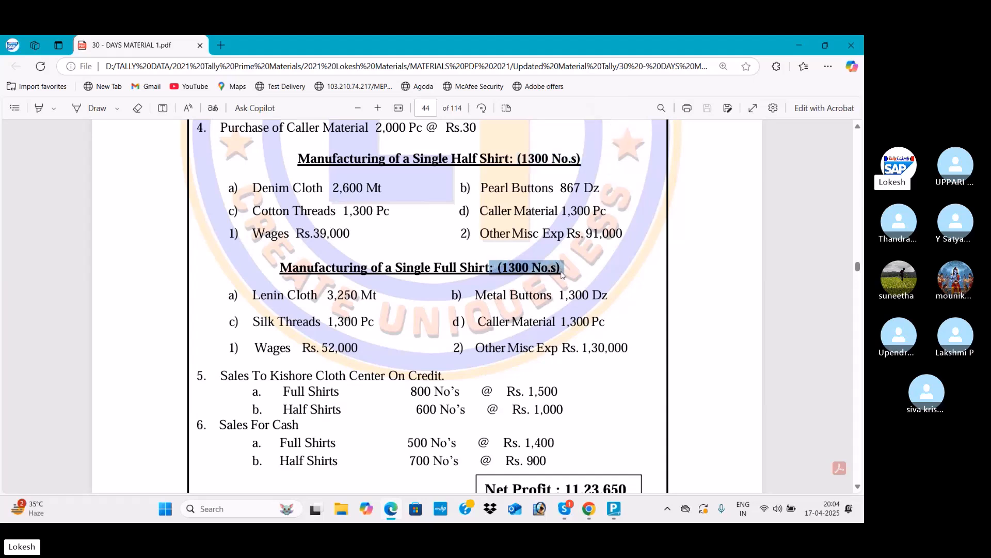
# Step: Go through Problem 10's purchases, shirt manufacturing details, sales entries and net profit, highlighting the sections being discussed
pyautogui.scroll(5, 417, 255)
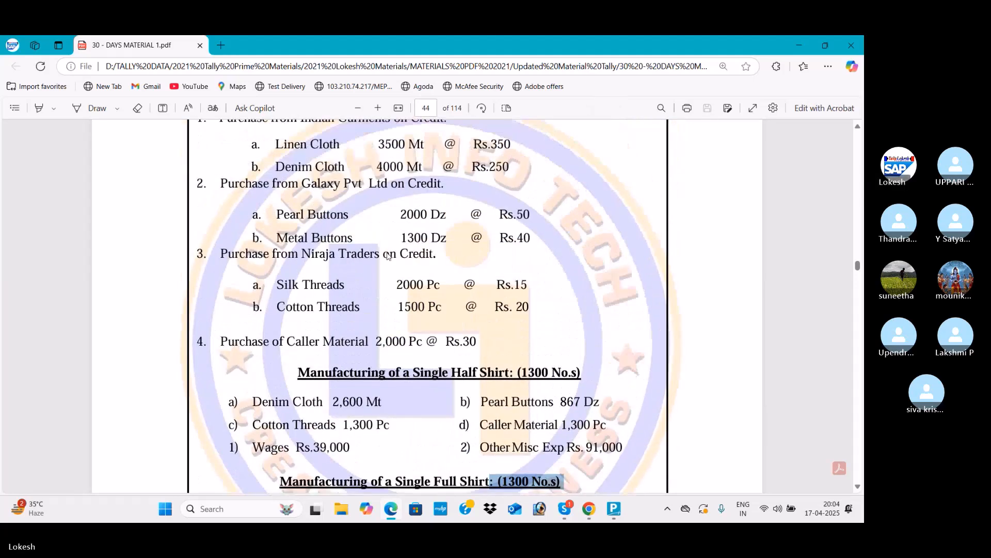
pyautogui.moveTo(275, 216); pyautogui.dragTo(467, 337)
pyautogui.click(365, 226)
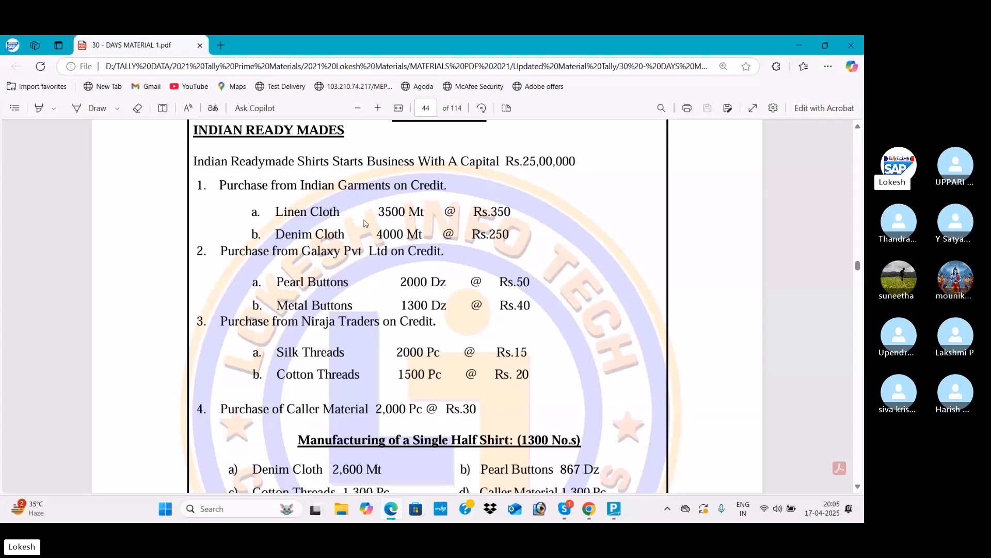
pyautogui.scroll(-5, 368, 217)
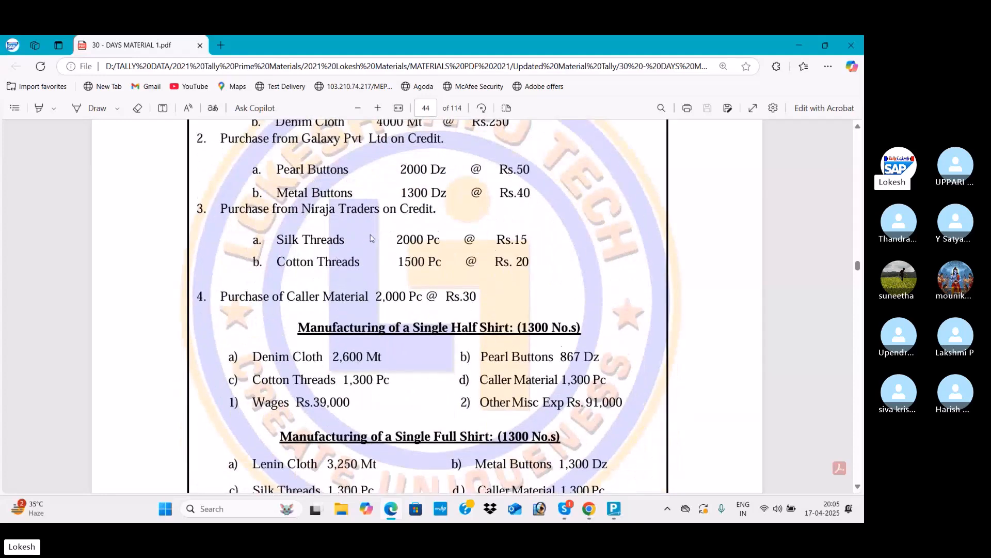
pyautogui.moveTo(297, 205); pyautogui.dragTo(629, 408)
pyautogui.scroll(-5, 347, 254)
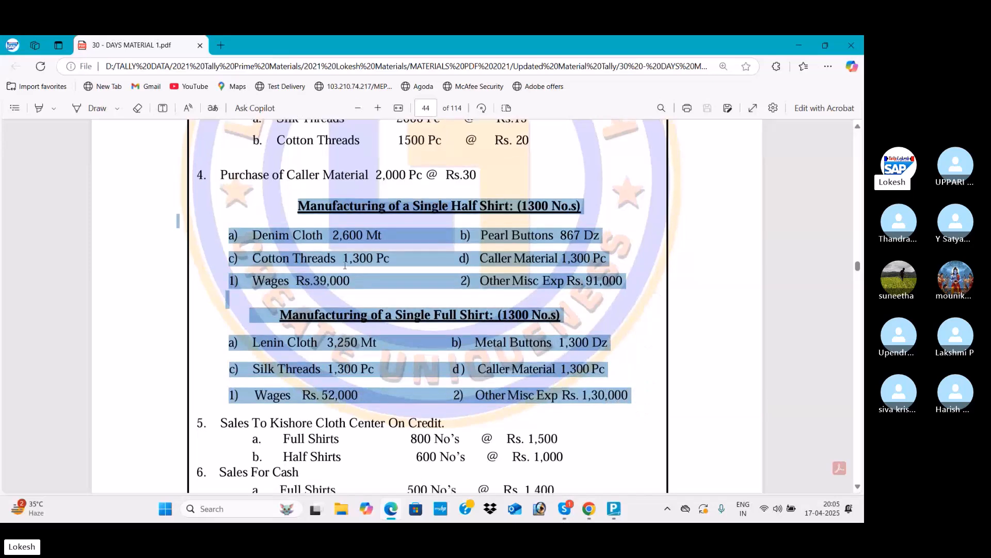
pyautogui.moveTo(229, 208); pyautogui.dragTo(551, 288)
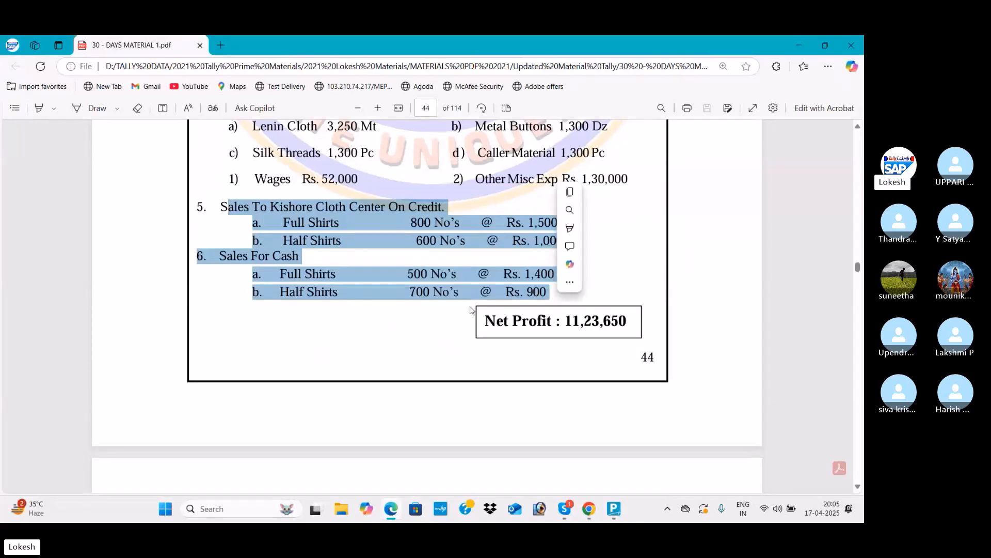
pyautogui.moveTo(482, 318); pyautogui.dragTo(632, 322)
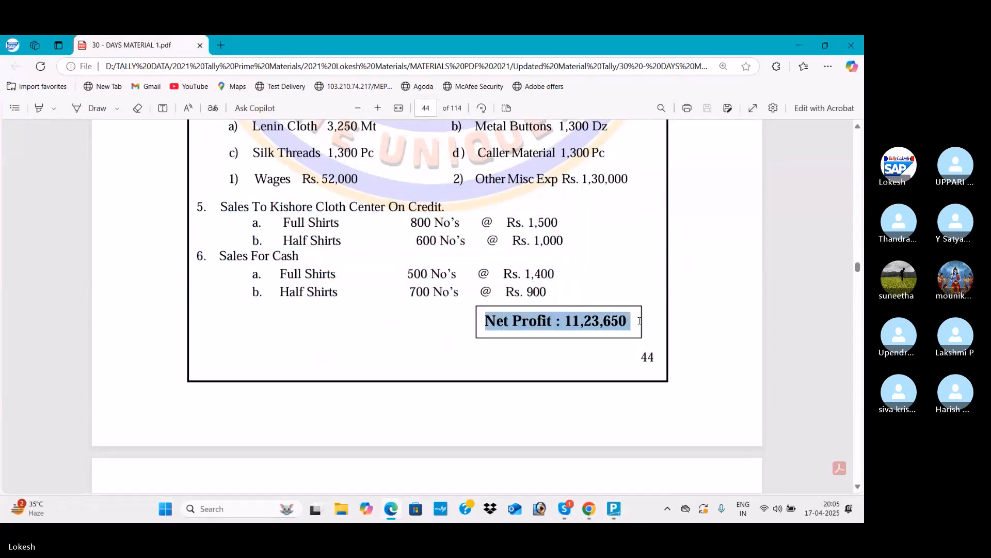
pyautogui.scroll(15, 327, 151)
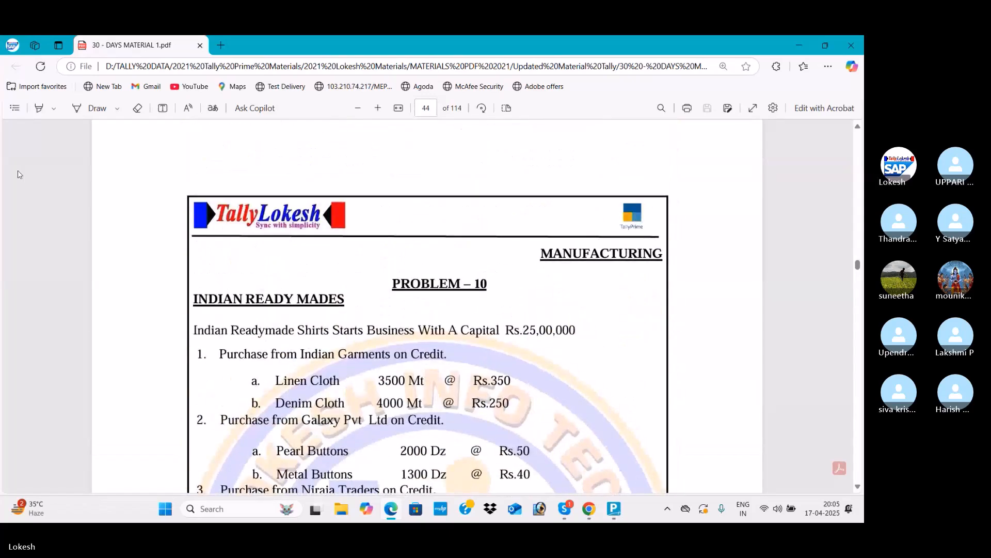
# Step: Switch to TallyPrime and create the company INDIAN READY MADES APRIL 17 with Andhra Pradesh as its state
pyautogui.click(617, 515)
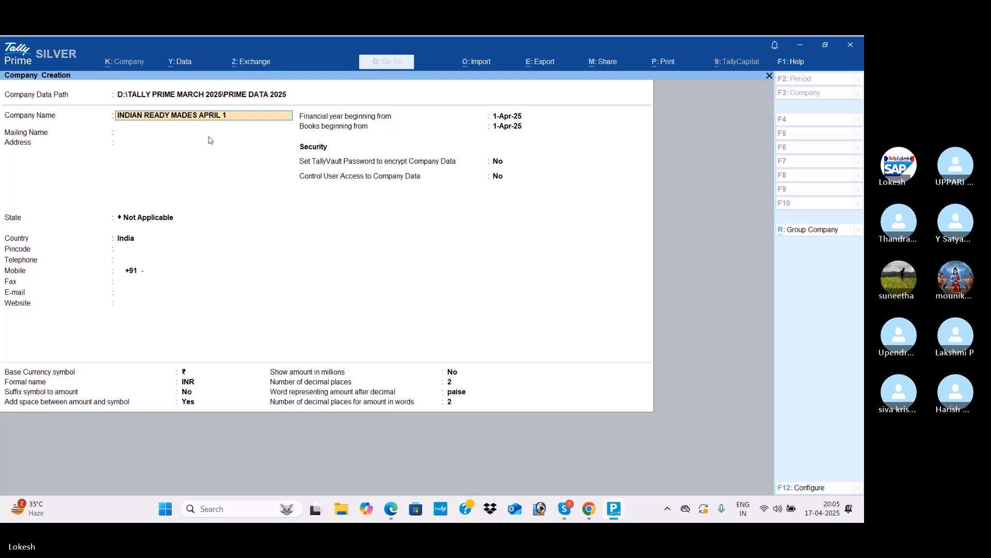
pyautogui.press('Return')
pyautogui.press('Return')
pyautogui.press('Return')
pyautogui.press('Down')
pyautogui.press('Down')
pyautogui.press('Return')
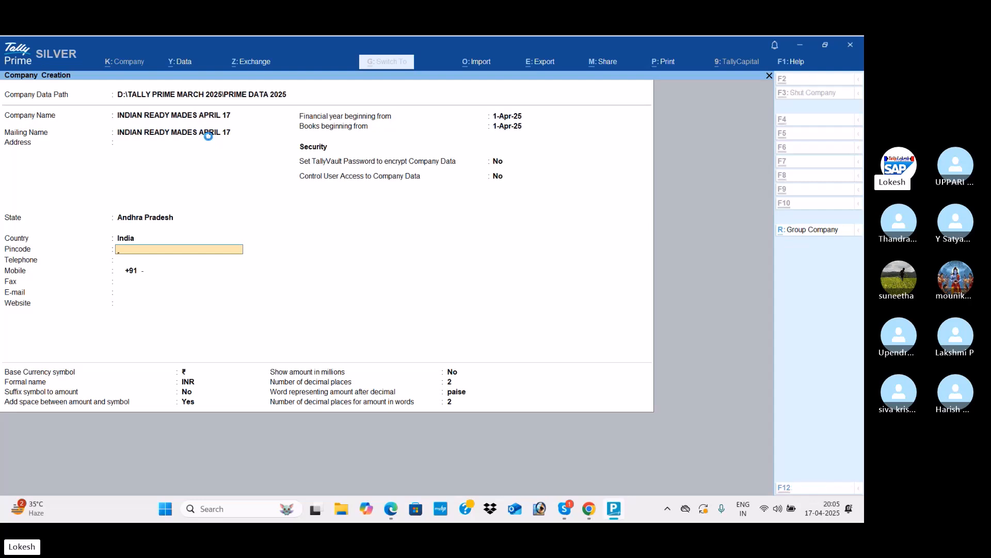
pyautogui.hotkey('ctrl', 'a')
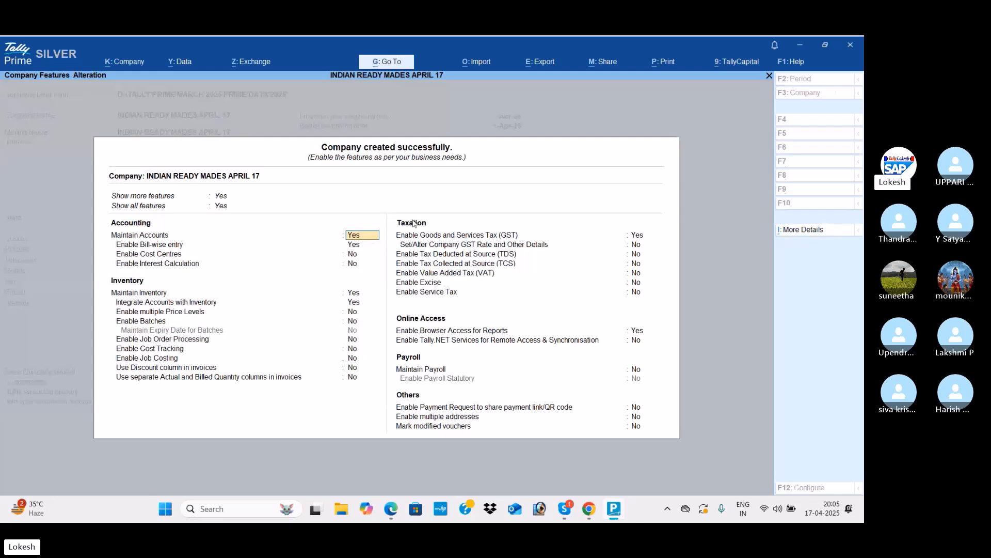
# Step: Set Enable Bill-wise entry to No in the new company's accounting features
pyautogui.press('Return')
pyautogui.write('N')
pyautogui.press('Return')
pyautogui.press('Return')
pyautogui.press('Return')
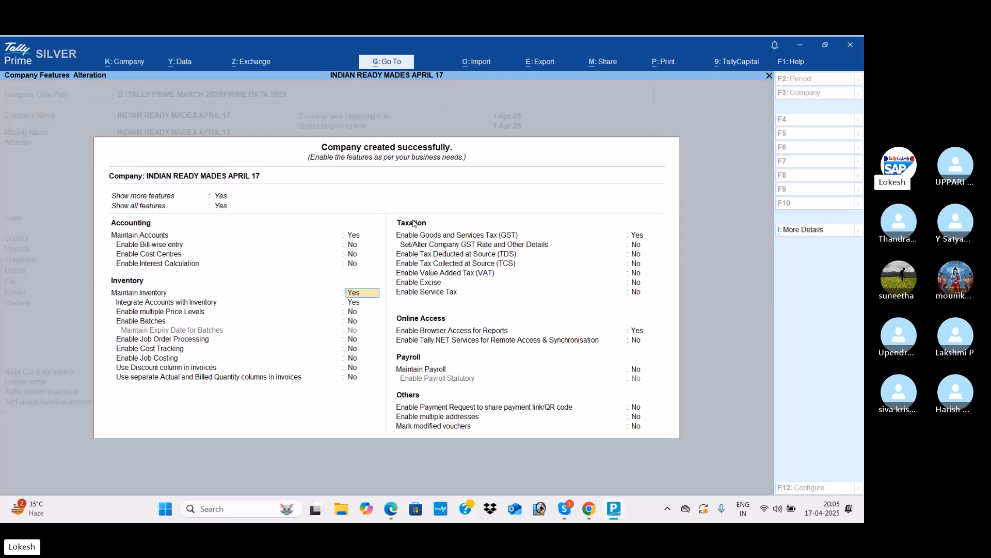
# Step: Set Enable Goods and Services Tax (GST) to No and accept the company features
pyautogui.press('Return')
pyautogui.press('Return')
pyautogui.press('Return')
pyautogui.press('Return')
pyautogui.press('Return')
pyautogui.press('Return')
pyautogui.press('Return')
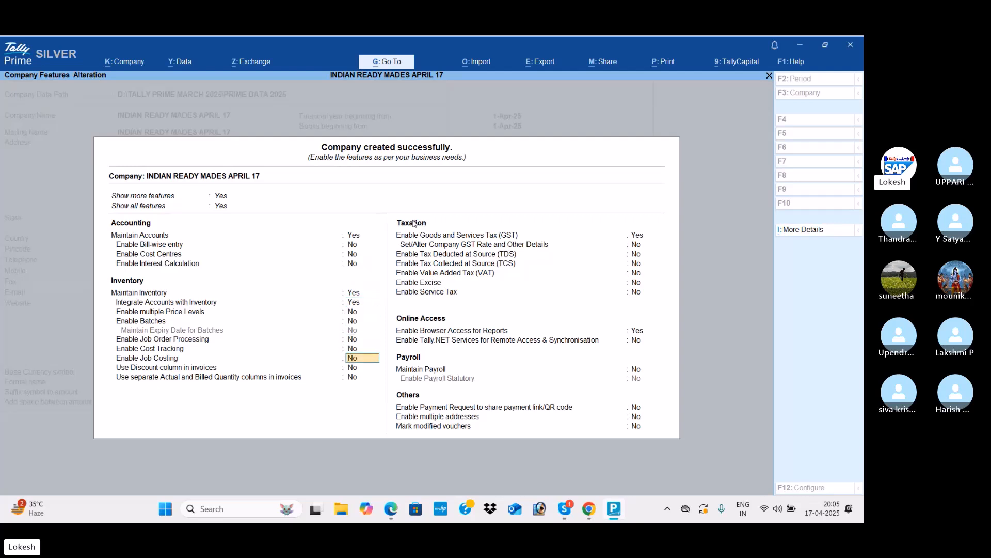
pyautogui.press('Return')
pyautogui.press('Return')
pyautogui.write('n')
pyautogui.press('Return')
pyautogui.press('Return')
pyautogui.press('Return')
pyautogui.press('Return')
pyautogui.press('Return')
pyautogui.press('Return')
pyautogui.press('Return')
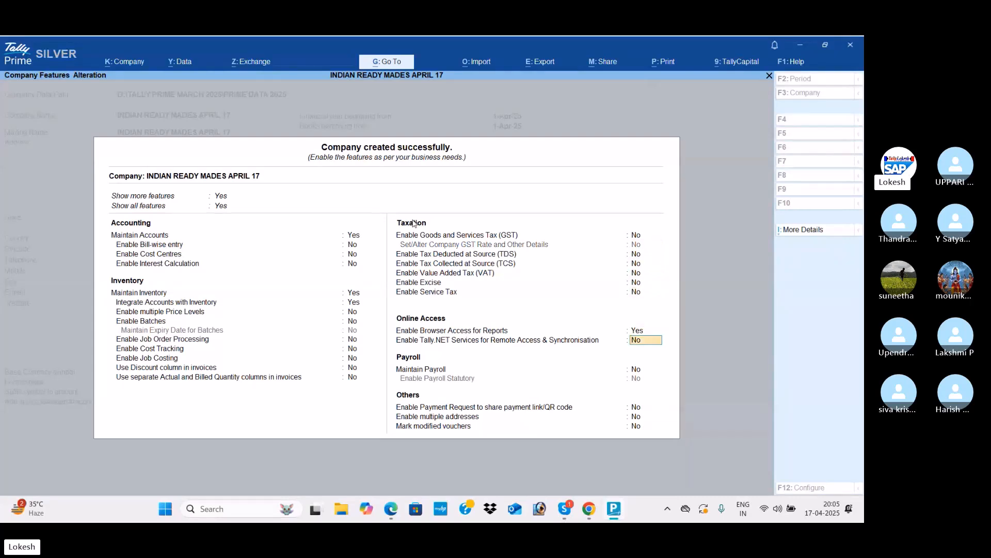
pyautogui.press('Return')
pyautogui.press('Return')
pyautogui.press('Return')
pyautogui.press('Return')
pyautogui.press('Return')
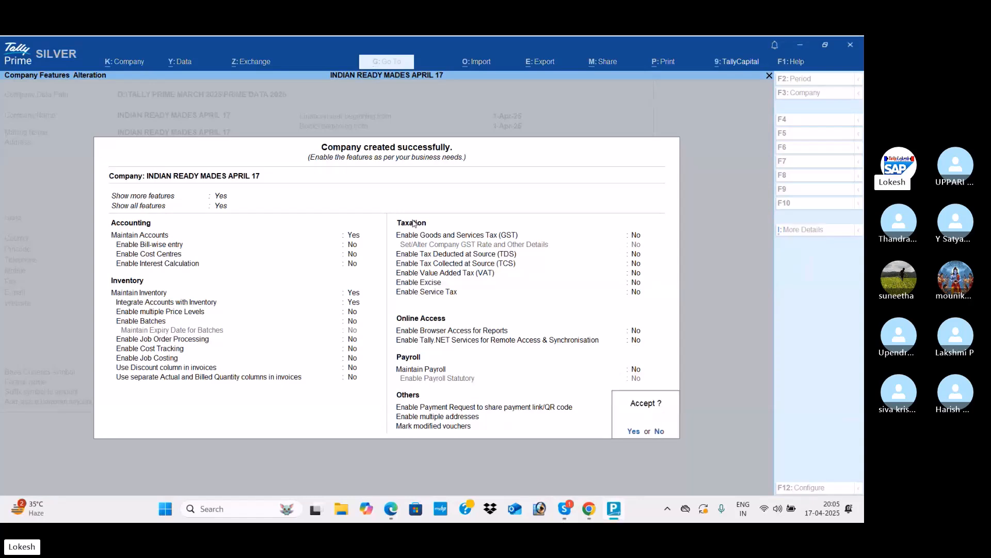
pyautogui.press('Return')
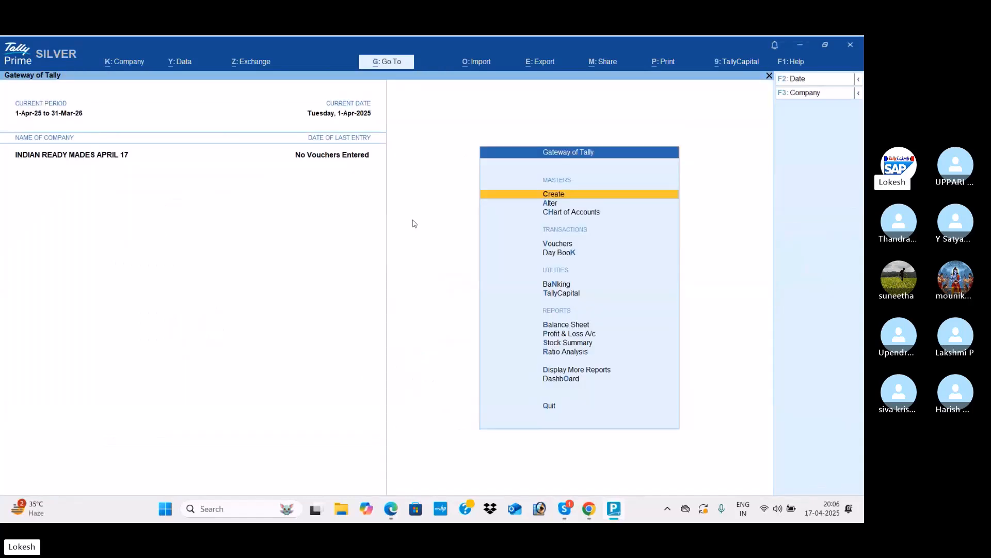
# Step: Open a blank ledger creation form, then check the capital and purchase entries of Problem 10 in the PDF
pyautogui.press('Return')
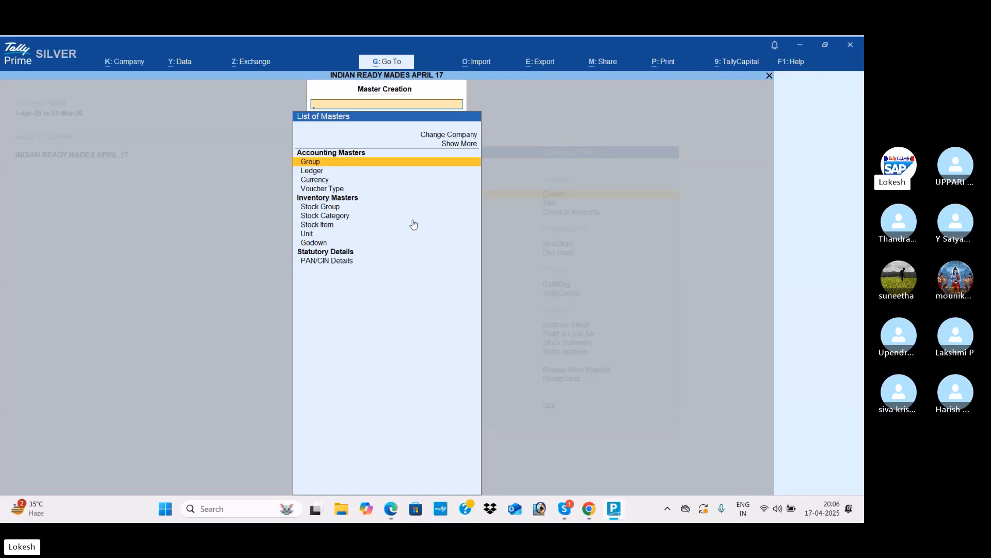
pyautogui.press('Down')
pyautogui.press('Return')
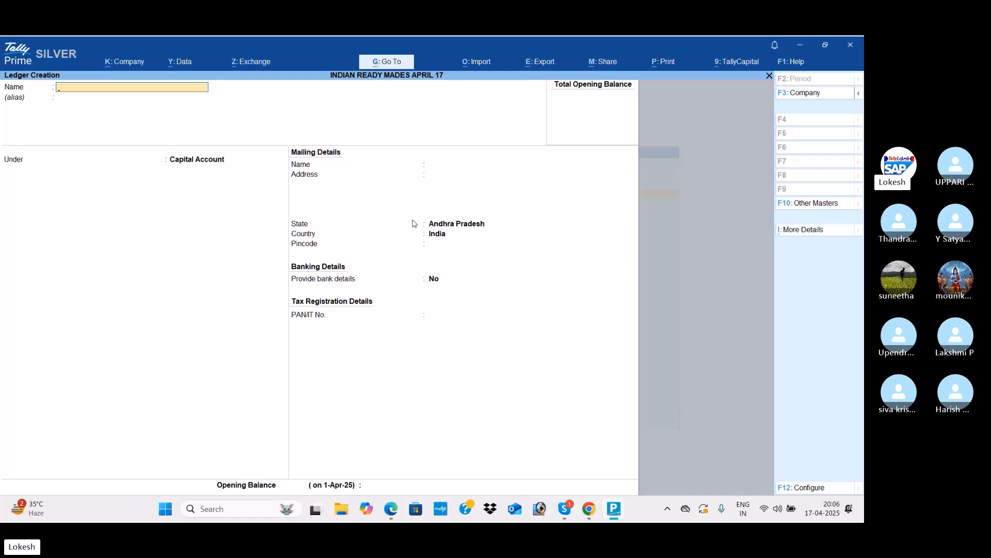
pyautogui.hotkey('alt', 'Tab')
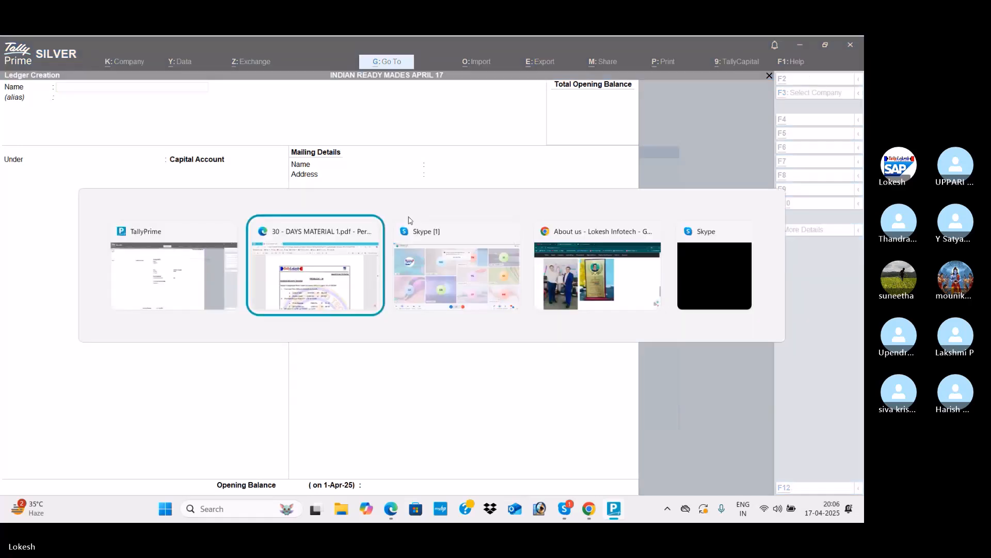
pyautogui.scroll(-2, 425, 266)
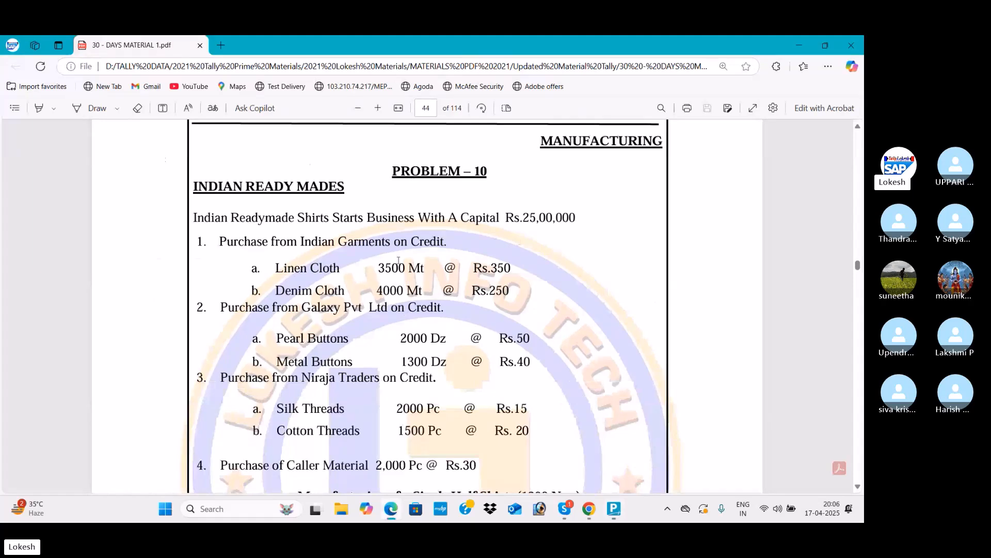
# Step: Return to TallyPrime and create a ledger named Capital under the Capital Account group
pyautogui.hotkey('alt', 'Tab')
pyautogui.write('CAPI')
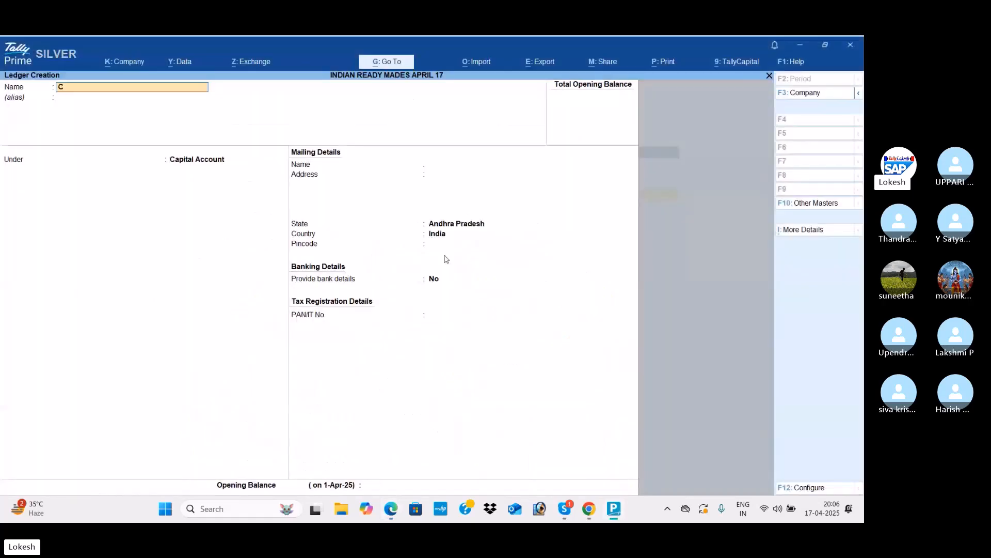
pyautogui.press('BackSpace')
pyautogui.press('BackSpace')
pyautogui.press('BackSpace')
pyautogui.press('BackSpace')
pyautogui.write('Capital')
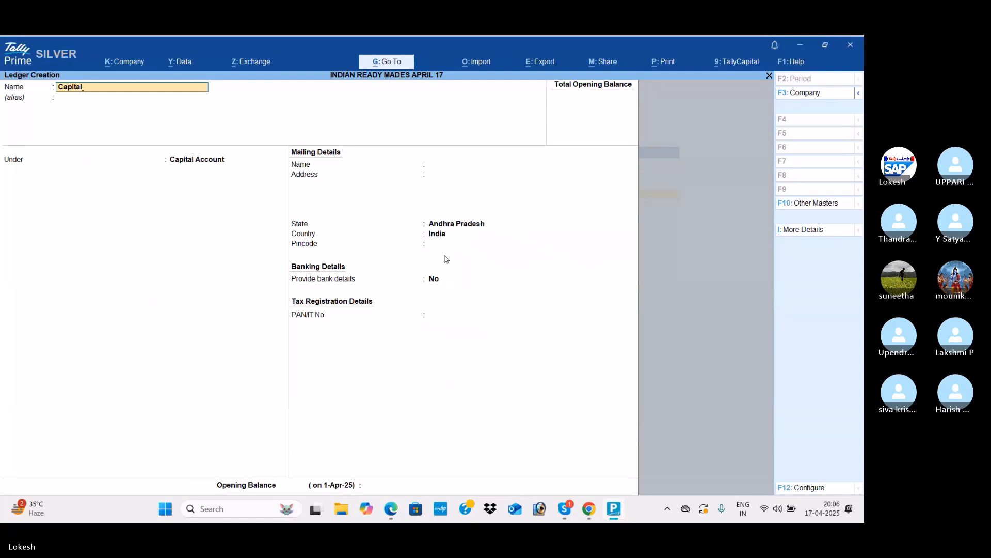
pyautogui.press('Return')
pyautogui.press('Return')
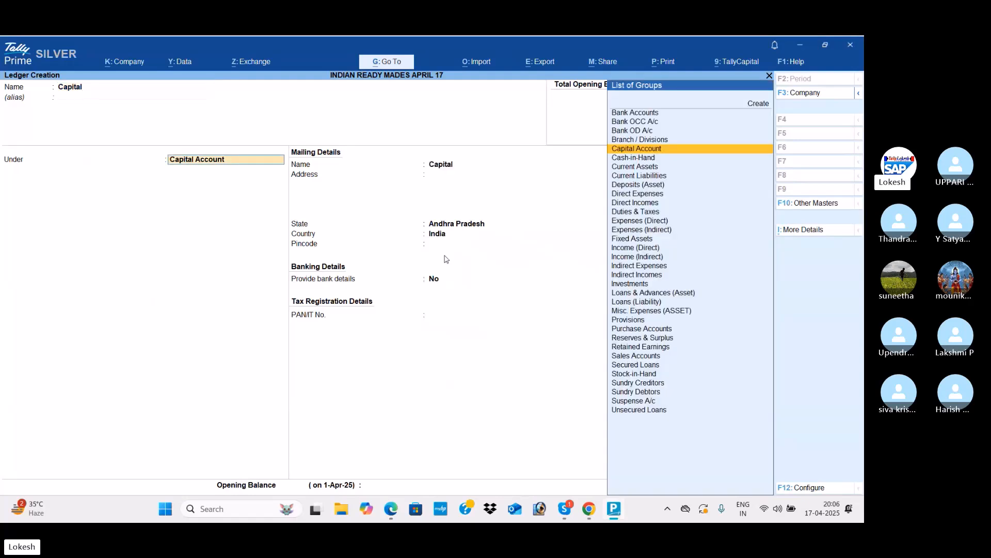
pyautogui.press('Return')
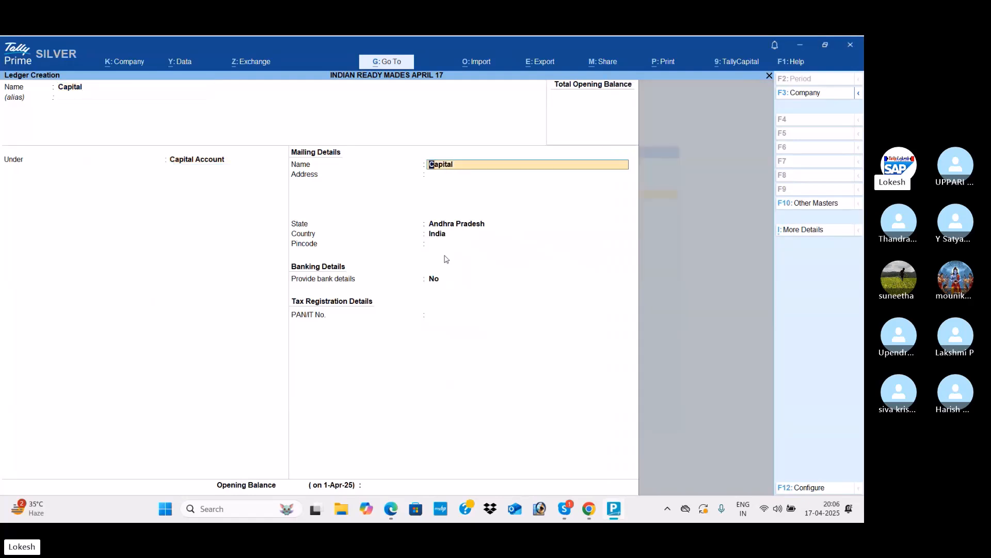
pyautogui.hotkey('ctrl', 'a')
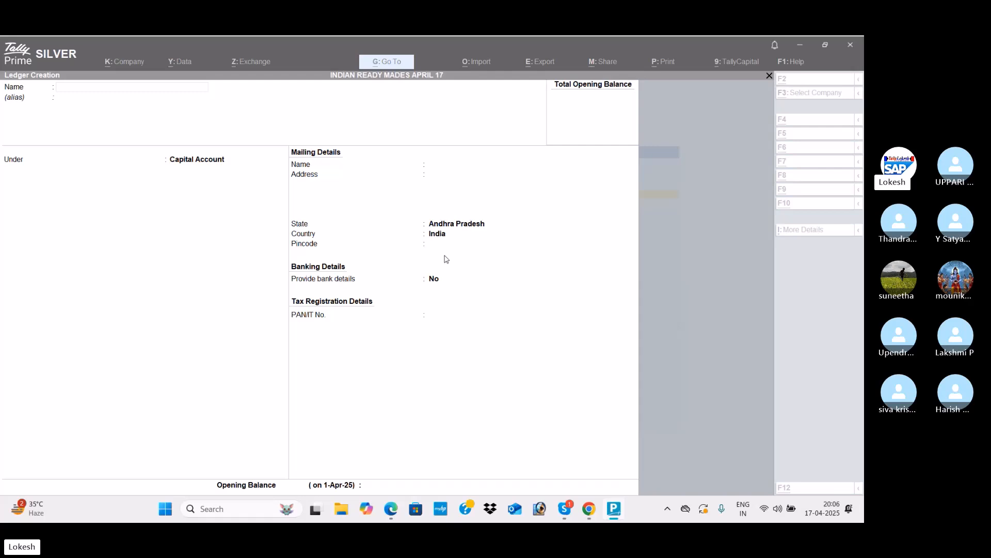
# Step: Return to TallyPrime and create a ledger named Purchase under Purchase Accounts, with type of ledger Not Applicable
pyautogui.hotkey('alt', 'Tab')
pyautogui.write('Purchase')
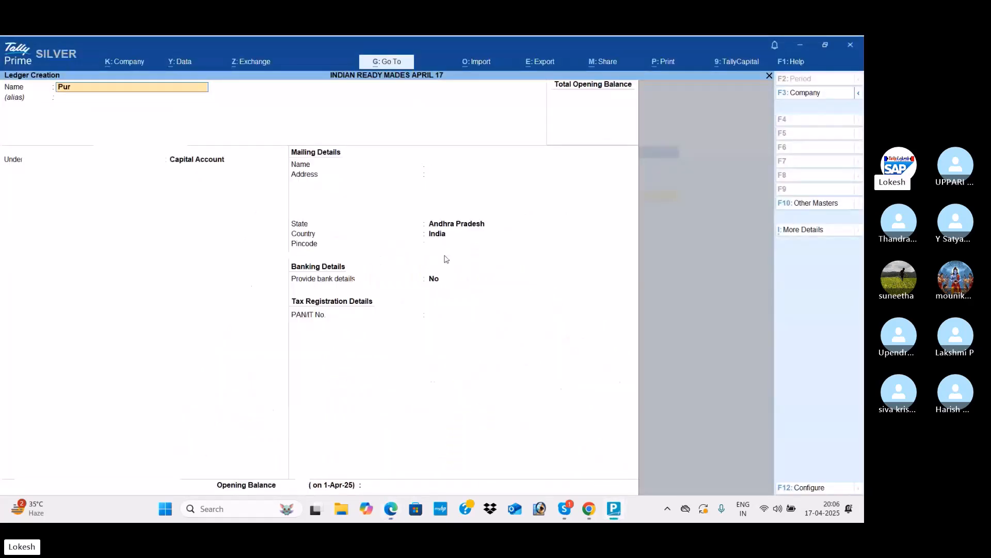
pyautogui.press('Return')
pyautogui.press('Return')
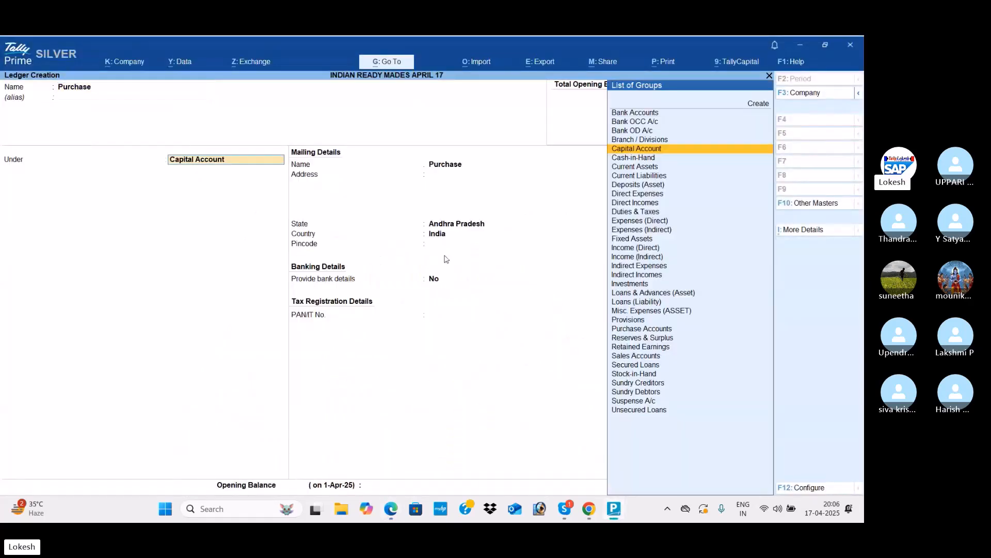
pyautogui.write('Pu')
pyautogui.press('Return')
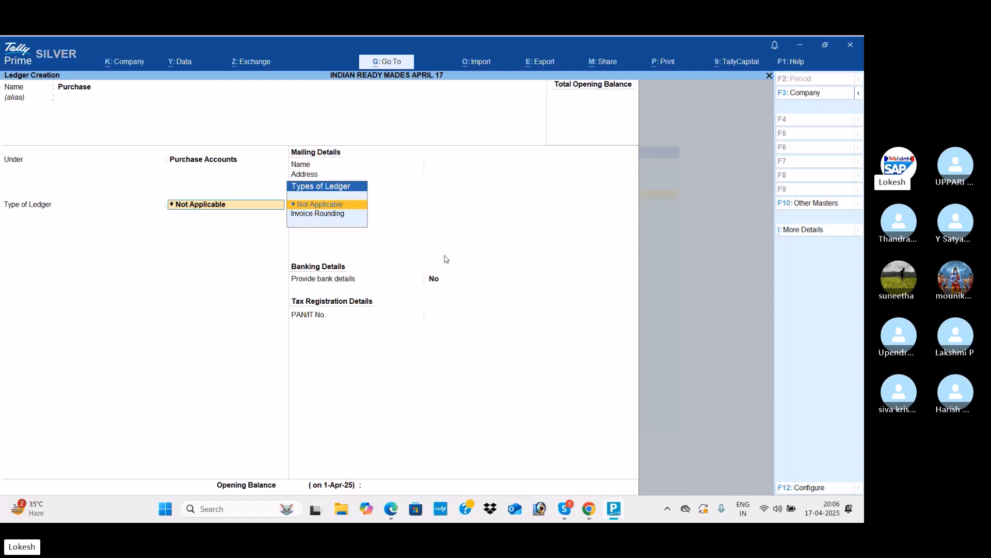
pyautogui.press('Return')
pyautogui.press('Return')
pyautogui.press('Return')
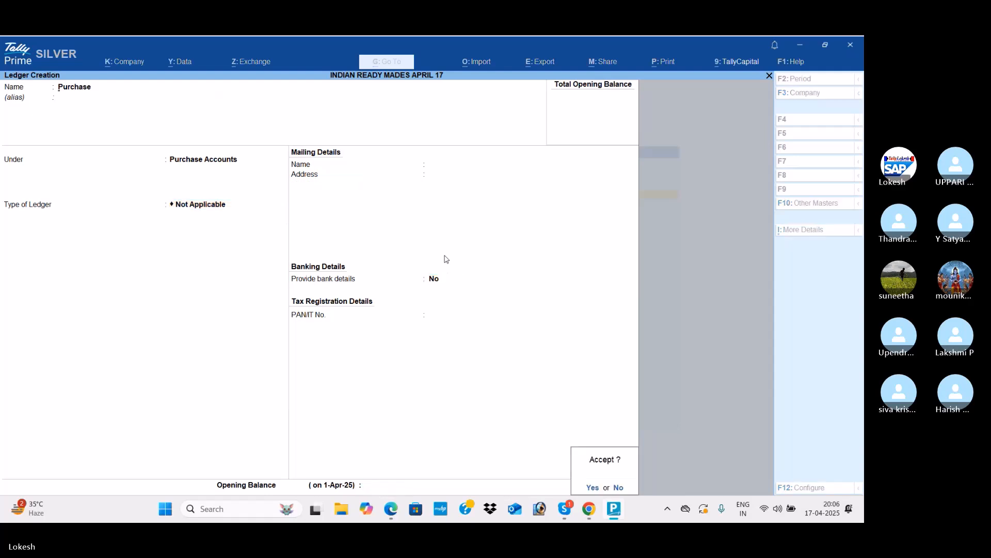
pyautogui.press('Return')
# Step: Check the first supplier in the PDF and create the ledger Indian Garments under Sundry Creditors in TallyPrime
pyautogui.hotkey('alt', 'Tab')
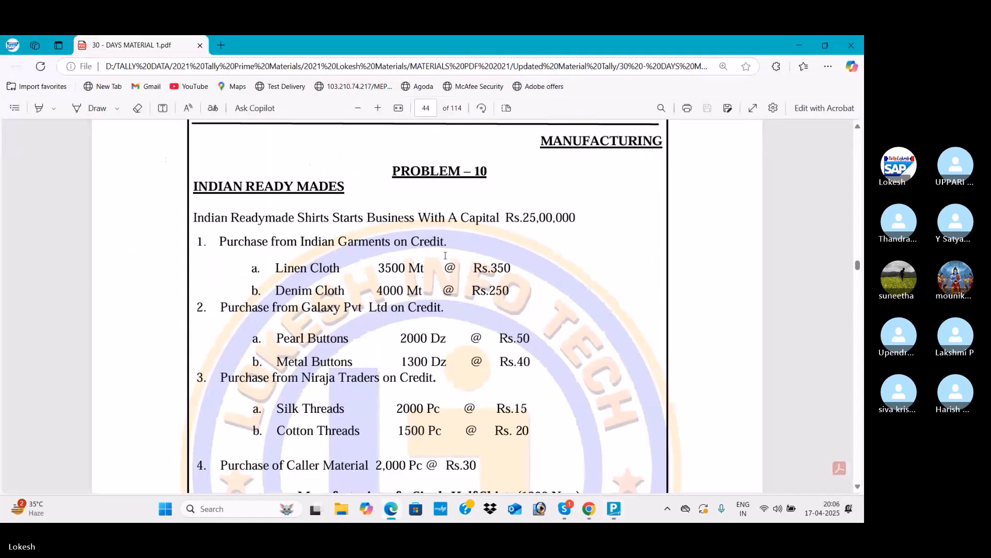
pyautogui.hotkey('alt', 'Tab')
pyautogui.write('Ind')
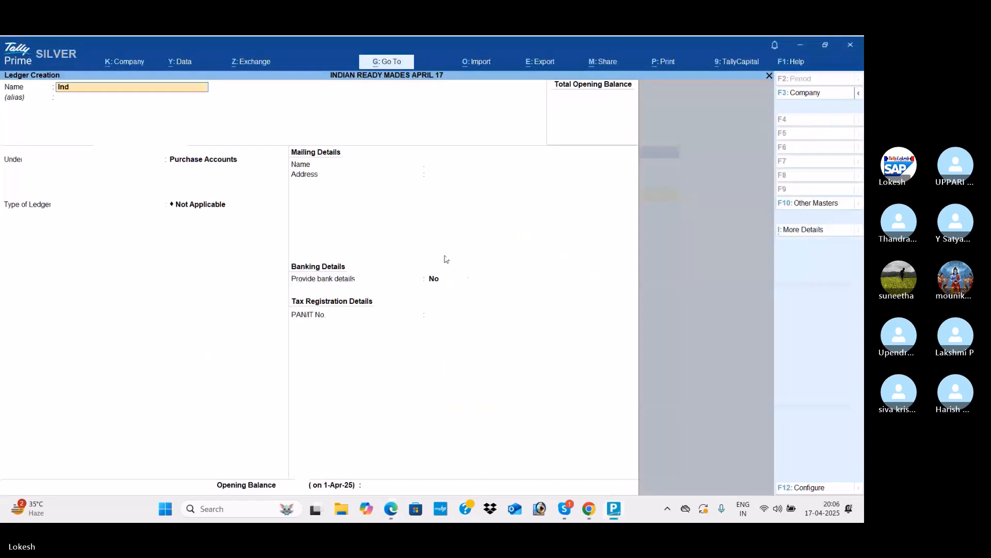
pyautogui.write('ian Garments')
pyautogui.press('Return')
pyautogui.press('Return')
pyautogui.write('Sun')
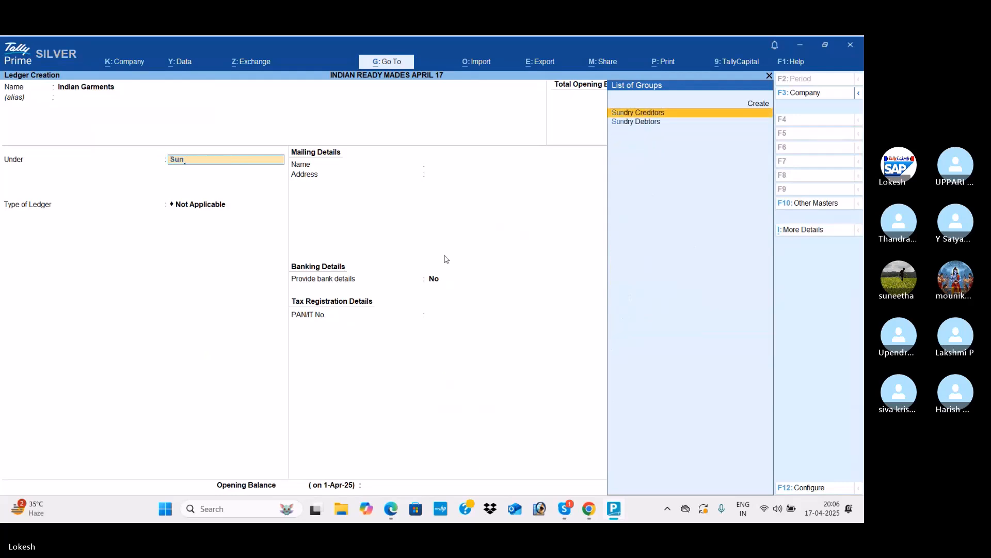
pyautogui.press('Return')
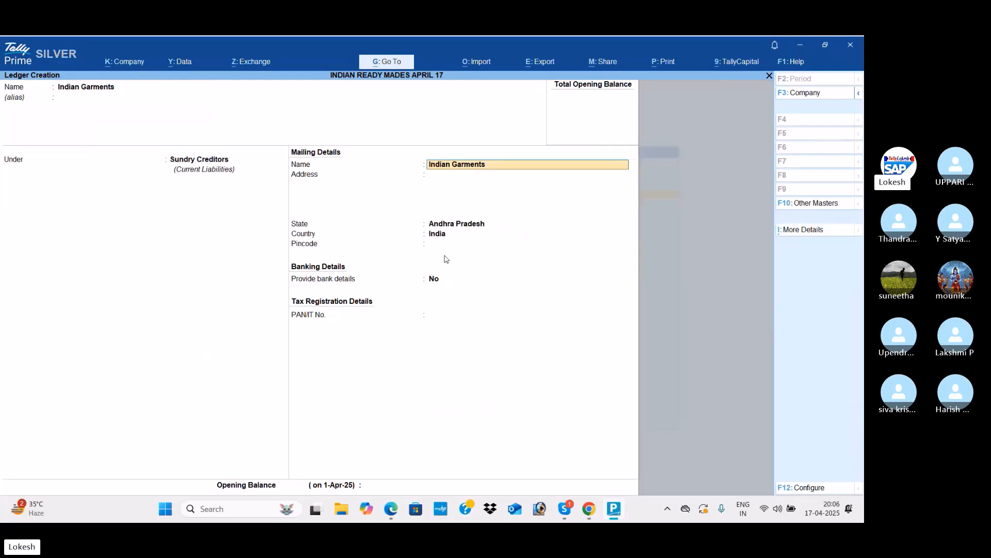
pyautogui.hotkey('ctrl', 'a')
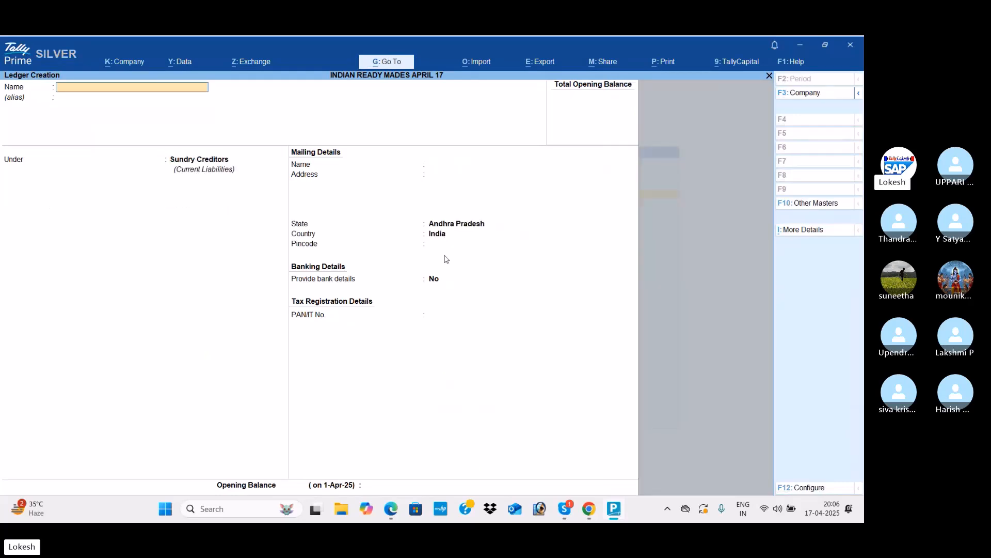
# Step: Check the second supplier in the PDF and create the ledger Galaxy Pvt Ltd under Sundry Creditors in TallyPrime
pyautogui.hotkey('alt', 'Tab')
pyautogui.hotkey('alt', 'Tab')
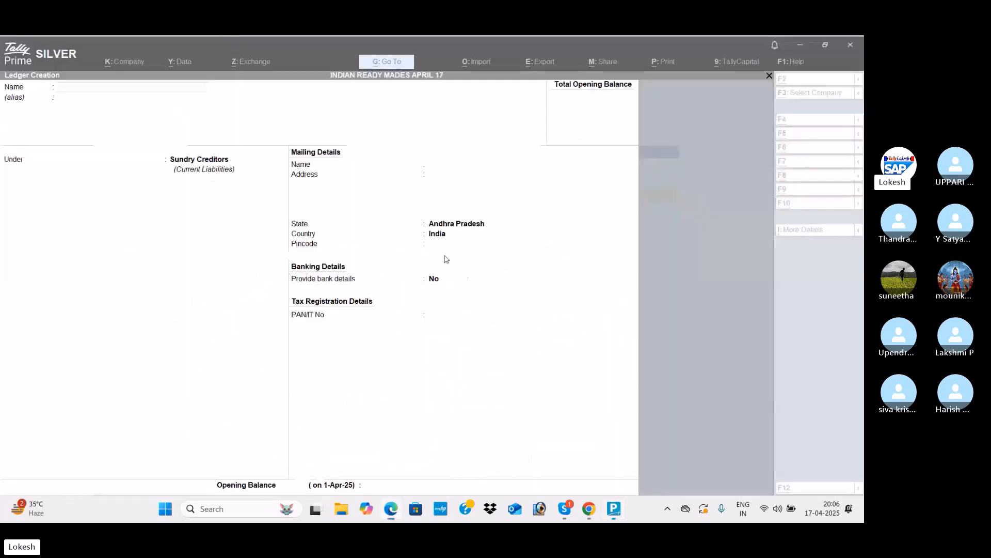
pyautogui.write('Gala')
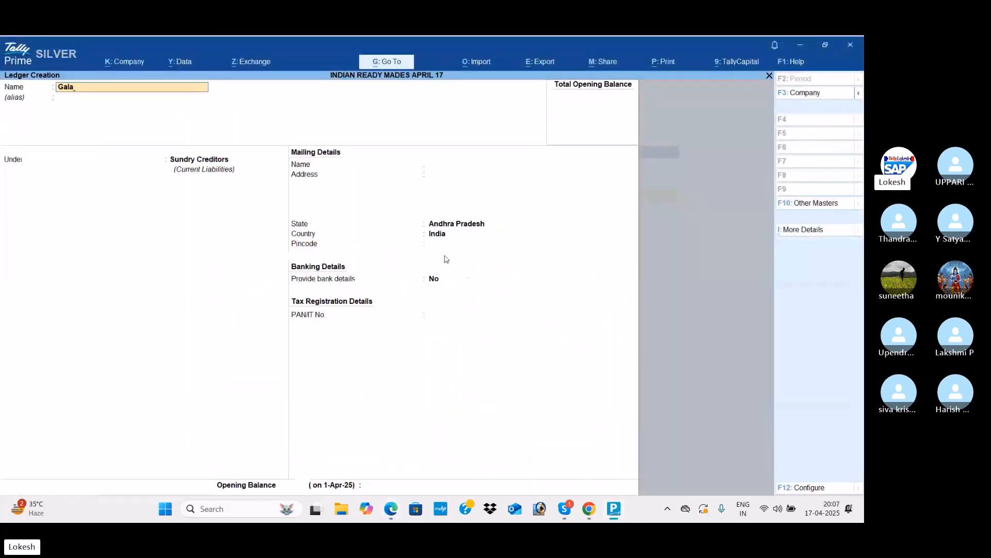
pyautogui.write('xy Pvt Ltd')
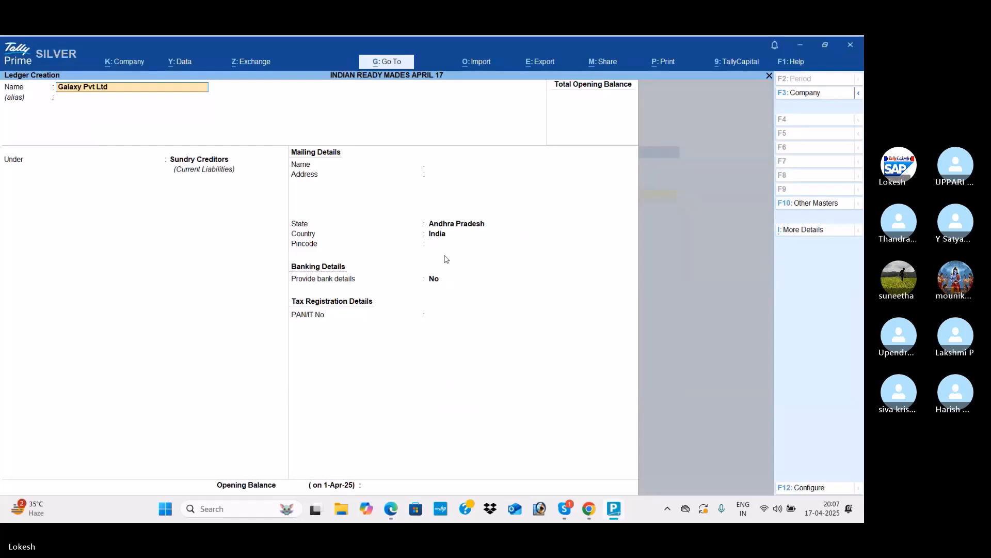
pyautogui.press('Return')
pyautogui.press('Return')
pyautogui.press('Return')
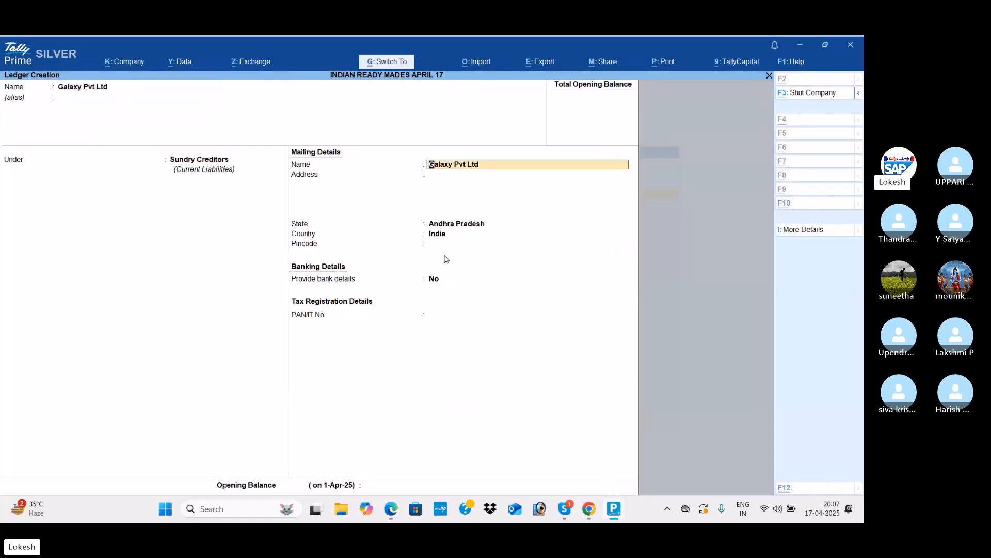
pyautogui.hotkey('ctrl', 'a')
# Step: Check the third supplier in the PDF and create the ledger Niraja Traders under Sundry Creditors in TallyPrime
pyautogui.hotkey('alt', 'Tab')
pyautogui.scroll(-3, 365, 314)
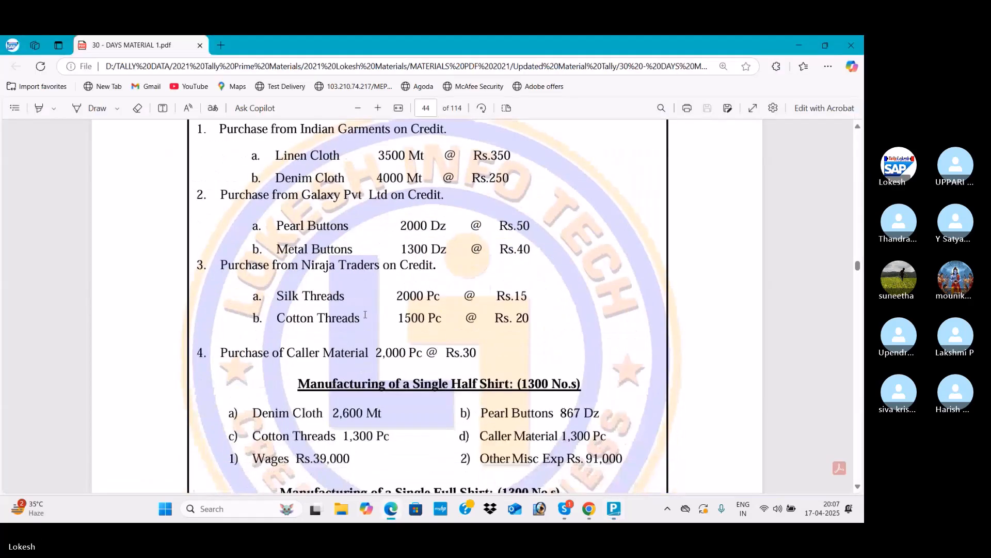
pyautogui.hotkey('alt', 'Tab')
pyautogui.write('Niraja Traders')
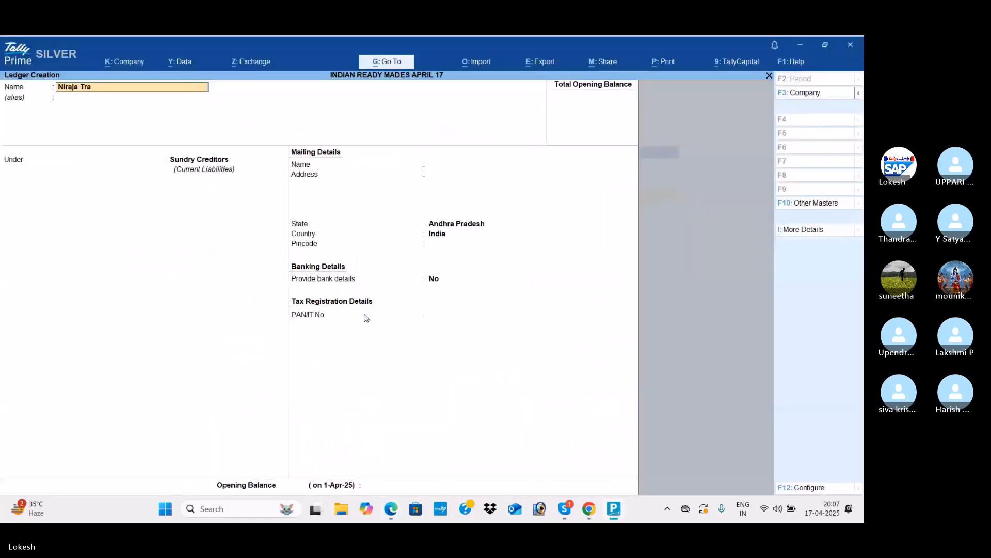
pyautogui.press('Return')
pyautogui.press('Return')
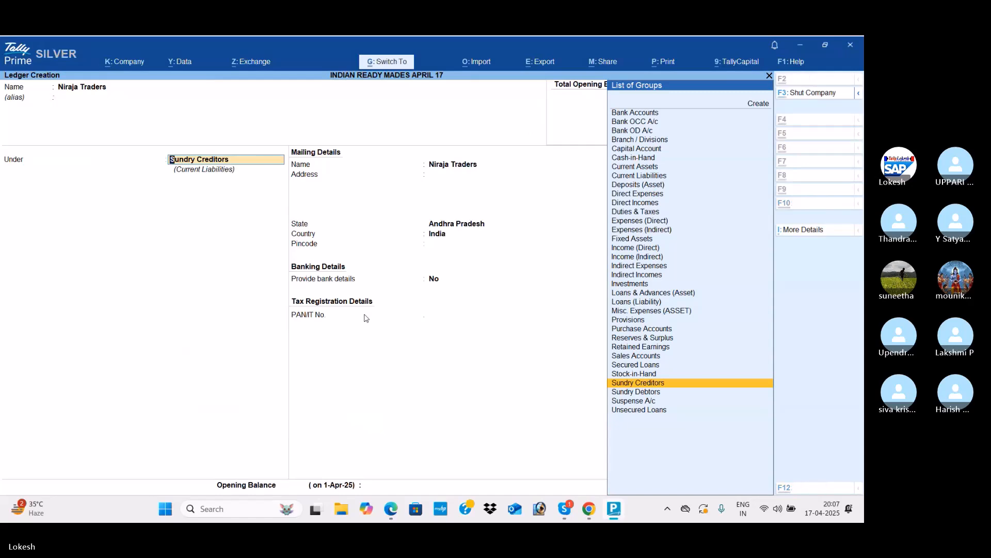
pyautogui.hotkey('ctrl', 'a')
# Step: Check the half-shirt manufacturing costs in the PDF and create the ledger Wages under Direct Expenses in TallyPrime
pyautogui.hotkey('alt', 'Tab')
pyautogui.scroll(-2, 365, 319)
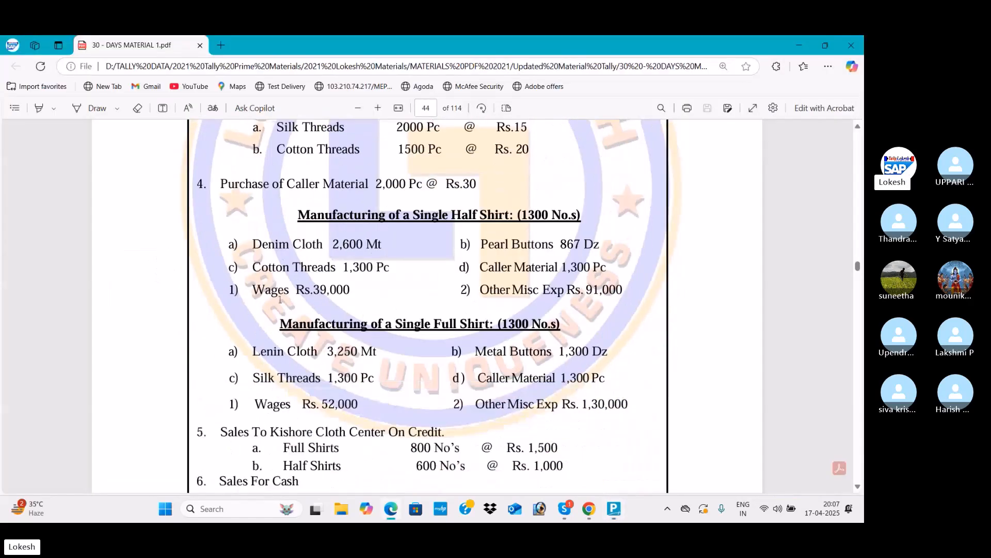
pyautogui.hotkey('alt', 'Tab')
pyautogui.write('Wages')
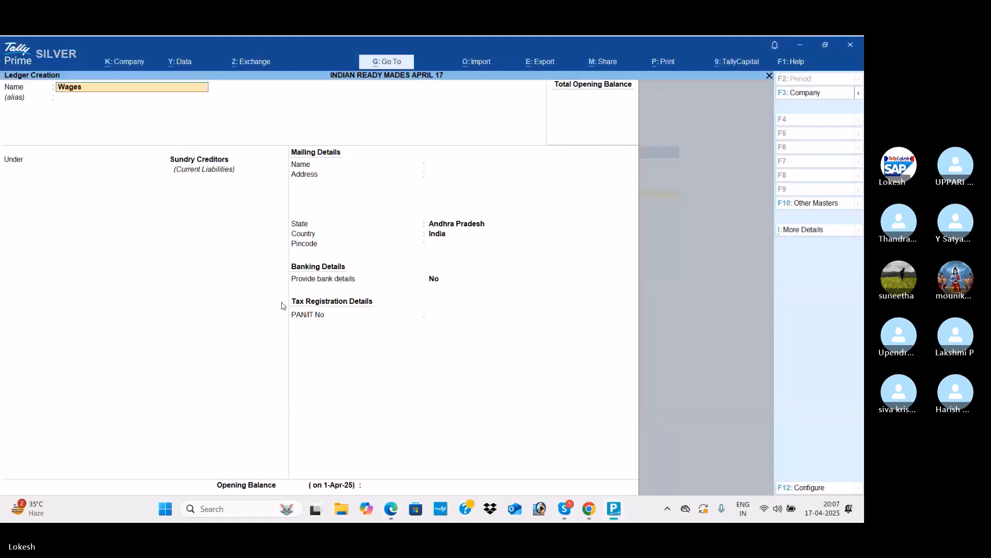
pyautogui.press('Return')
pyautogui.write('Direct Expenses')
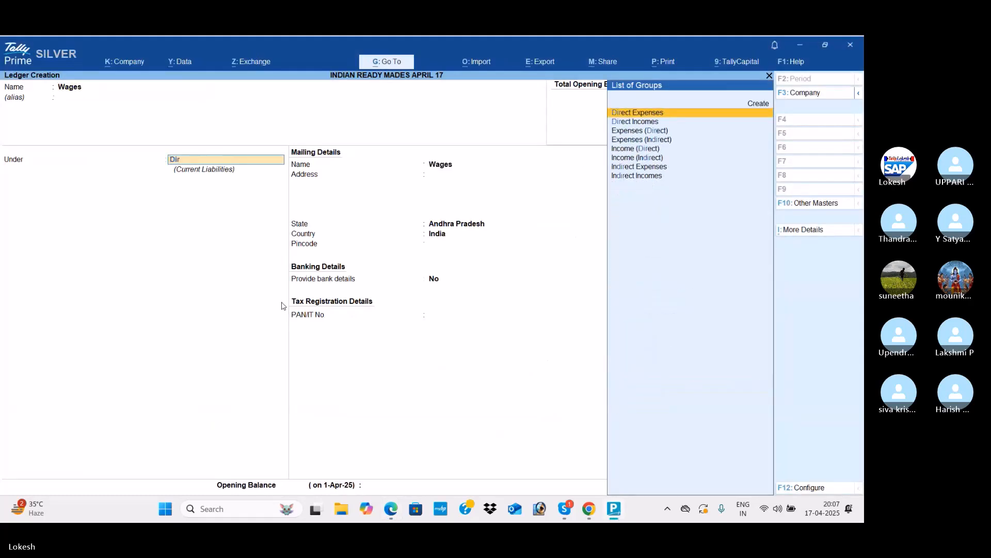
pyautogui.press('Return')
pyautogui.hotkey('ctrl', 'a')
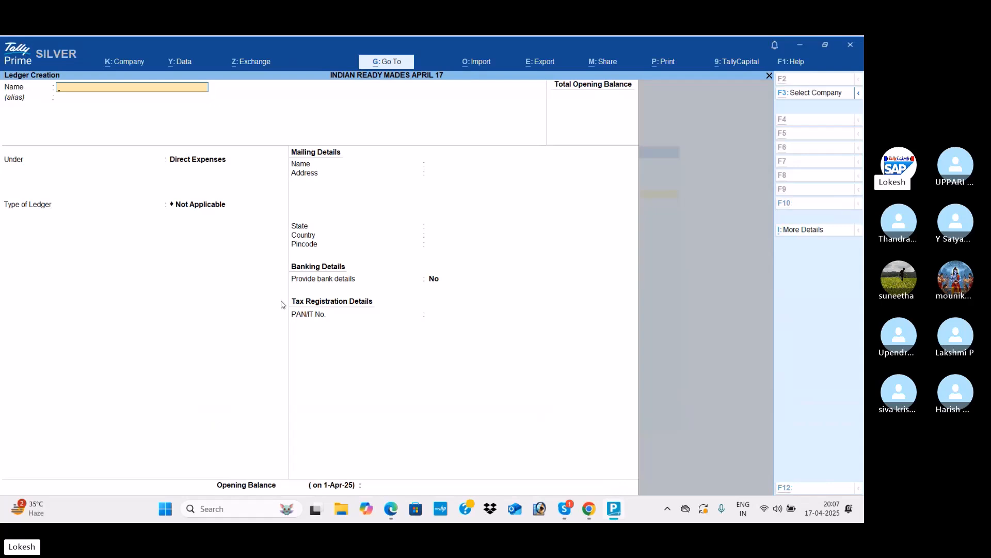
# Step: Check the remaining manufacturing expense in the PDF and create the ledger Other Misc Exp under Direct Expenses in TallyPrime
pyautogui.hotkey('alt', 'Tab')
pyautogui.scroll(-1, 484, 239)
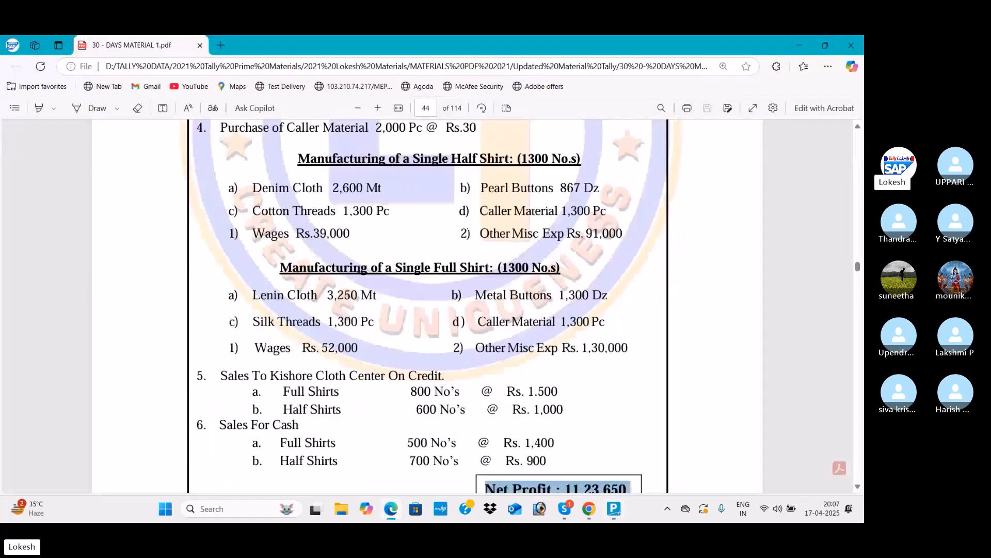
pyautogui.click(484, 239)
pyautogui.hotkey('alt', 'Tab')
pyautogui.write('Ot')
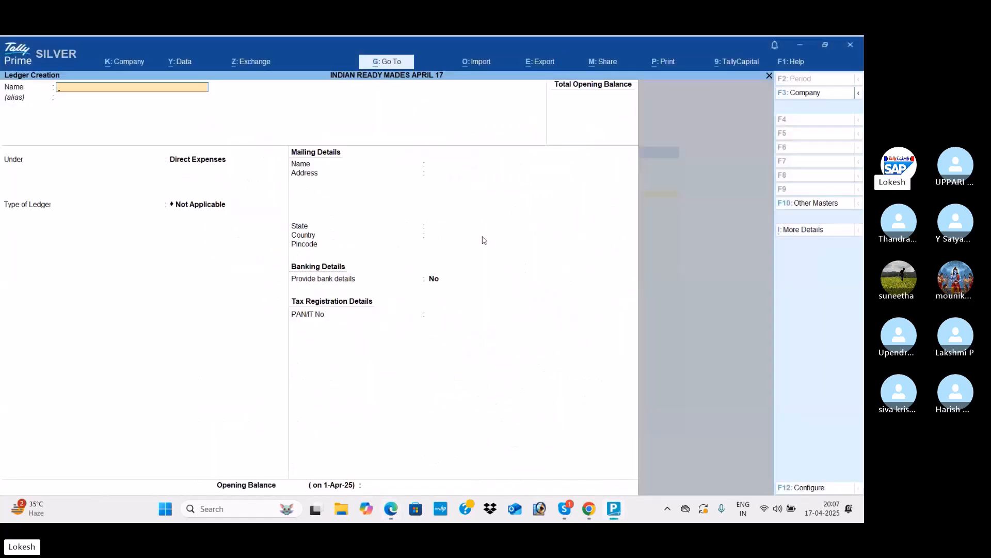
pyautogui.write('her Misc Exp')
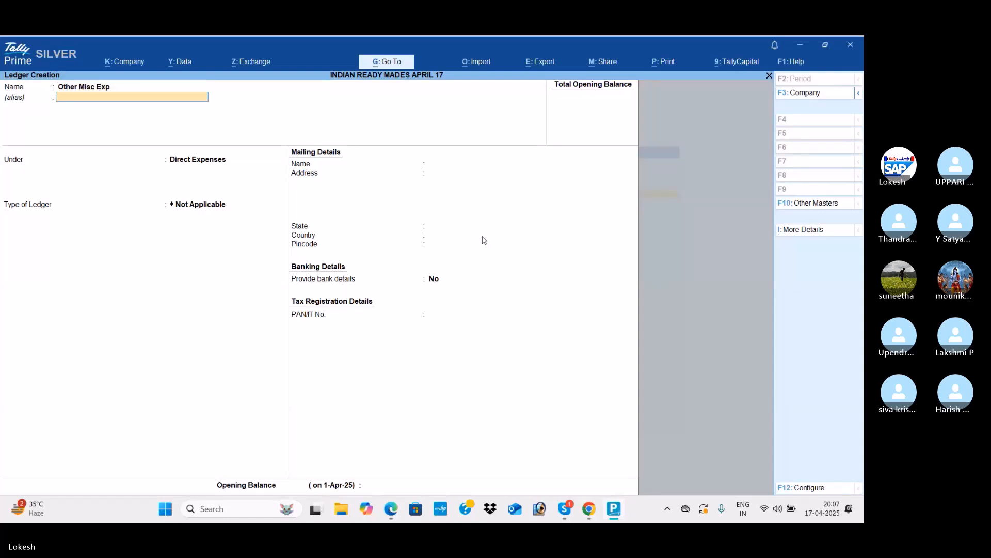
pyautogui.press('Return')
pyautogui.press('Return')
pyautogui.hotkey('ctrl', 'a')
# Step: Check the sales entries in the PDF and create the ledger Sales under Sales Accounts in TallyPrime
pyautogui.hotkey('alt', 'Tab')
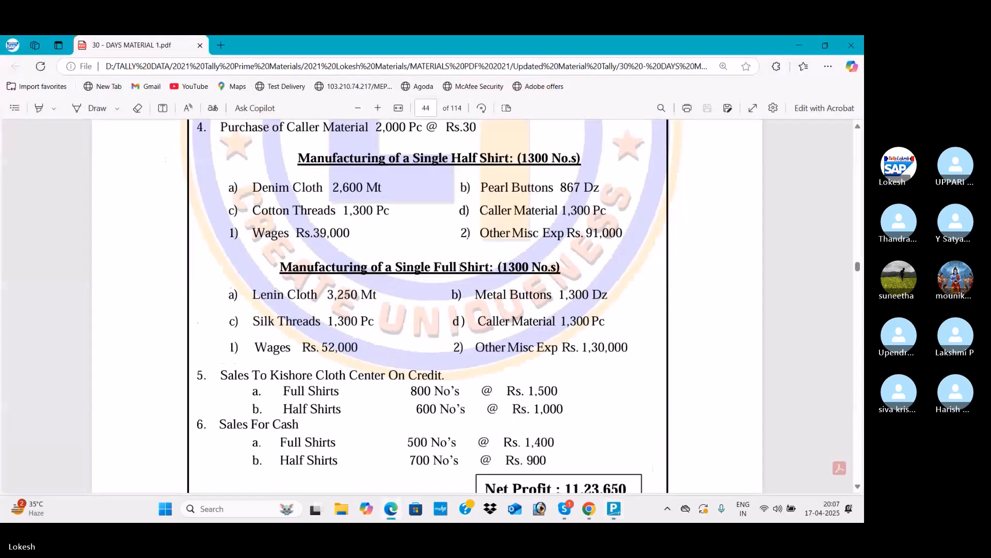
pyautogui.scroll(-3, 357, 284)
pyautogui.hotkey('alt', 'Tab')
pyautogui.write('Sales')
pyautogui.press('Return')
pyautogui.press('Return')
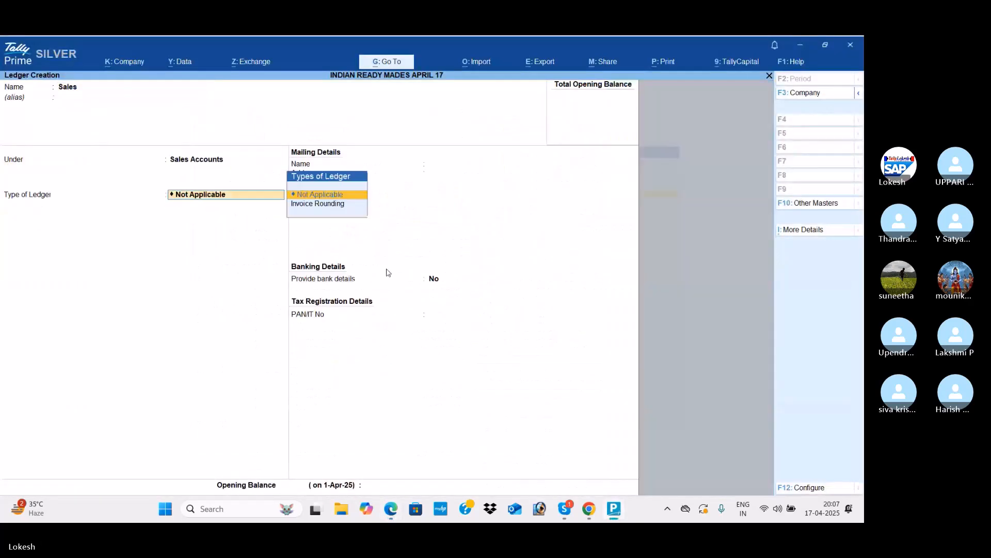
pyautogui.hotkey('ctrl', 'a')
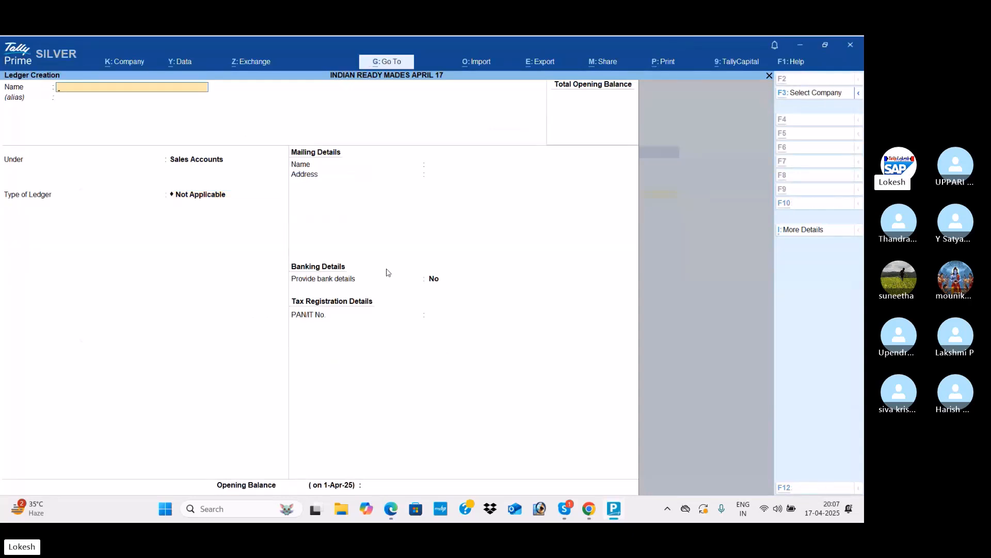
# Step: Check the credit customer in the PDF and create the ledger Kishore Cloth Show Room under Sundry Debtors in TallyPrime
pyautogui.hotkey('alt', 'Tab')
pyautogui.hotkey('alt', 'Tab')
pyautogui.write('K')
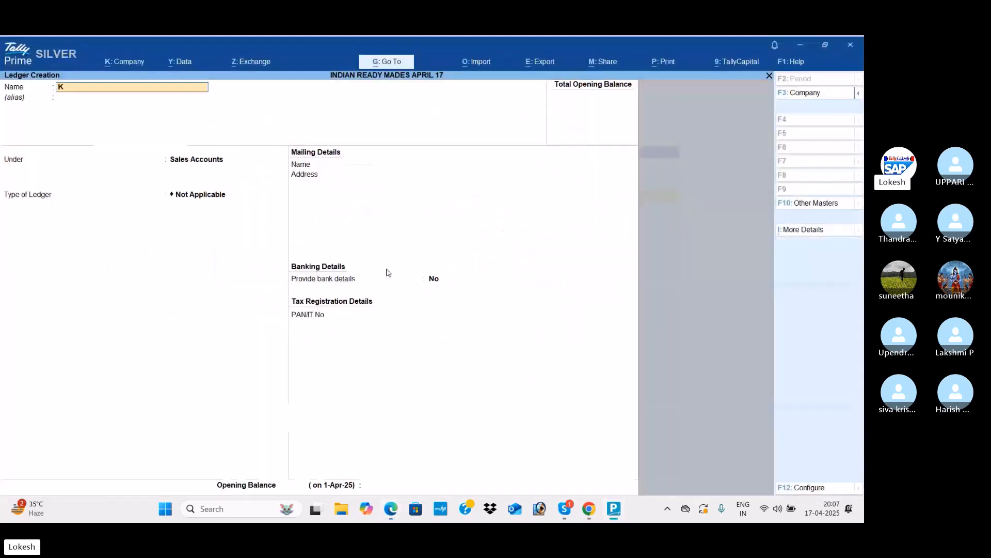
pyautogui.write('ishore Cloth')
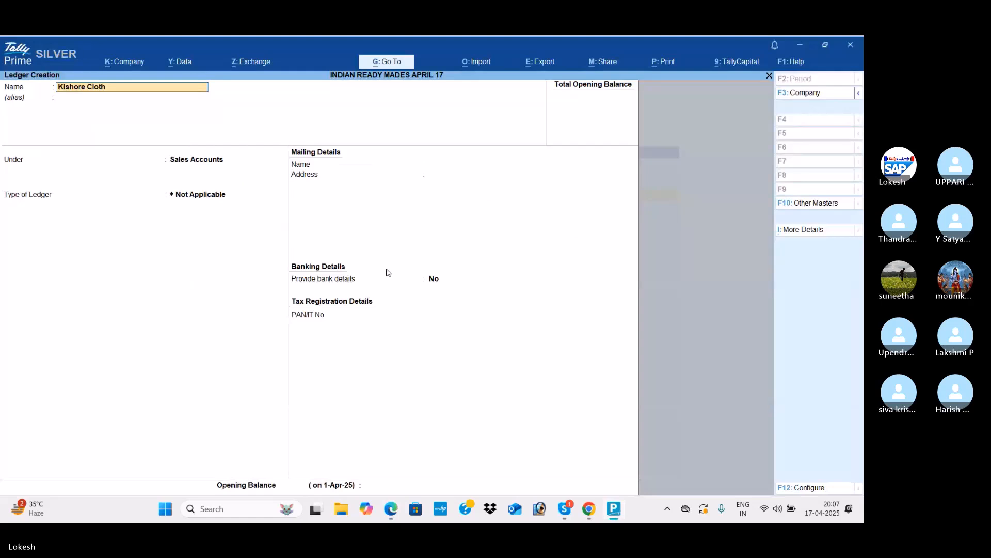
pyautogui.write(' Show Room')
pyautogui.press('Return')
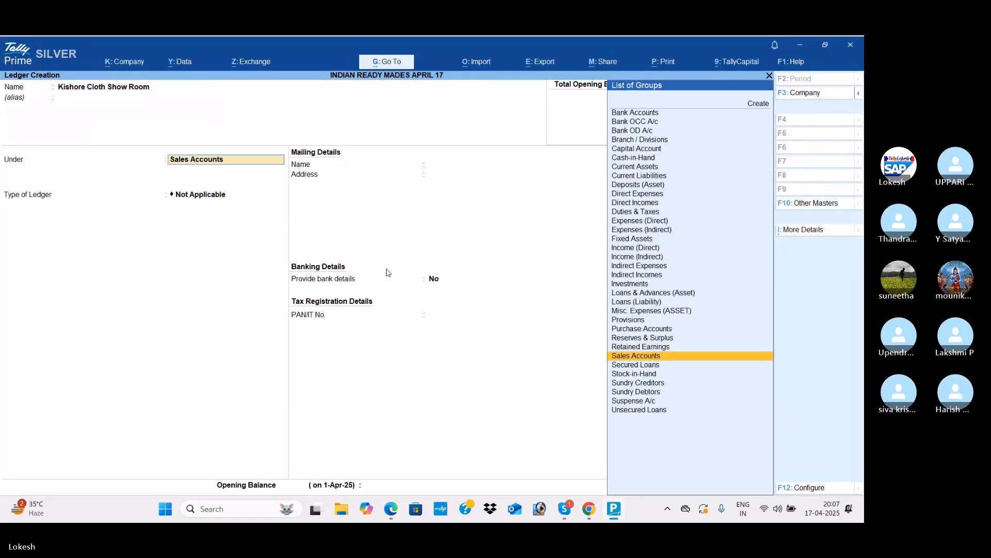
pyautogui.write('Sun')
pyautogui.press('Down')
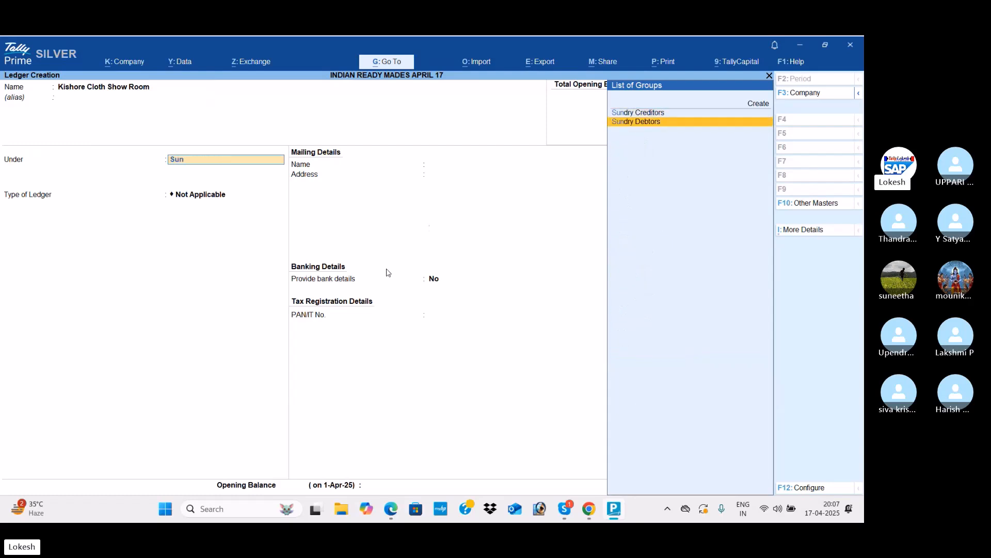
pyautogui.press('Return')
pyautogui.hotkey('ctrl', 'a')
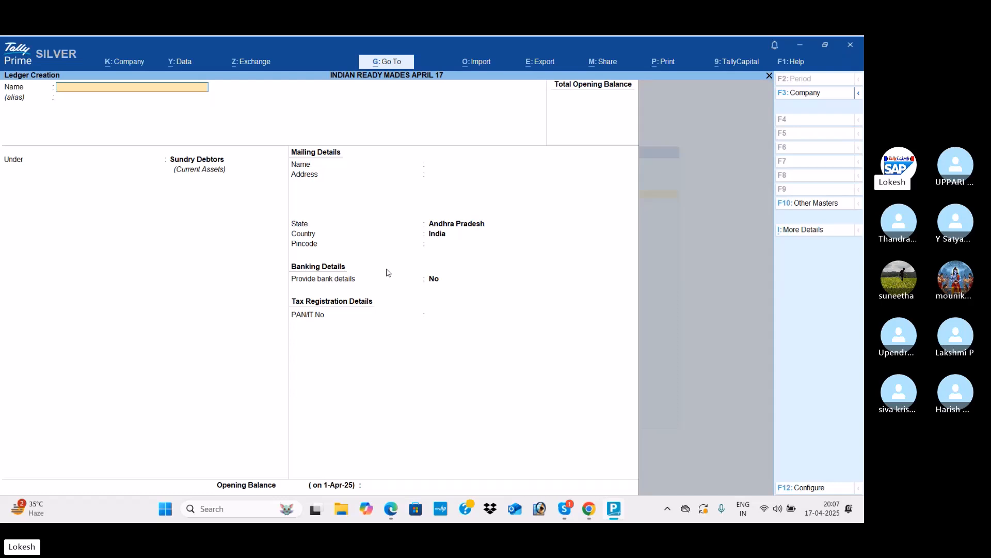
# Step: Leave ledger creation, reopen the list of masters and highlight Stock Group under Inventory Masters
pyautogui.press('Escape')
pyautogui.press('Return')
pyautogui.press('Down')
pyautogui.press('Down')
pyautogui.press('Down')
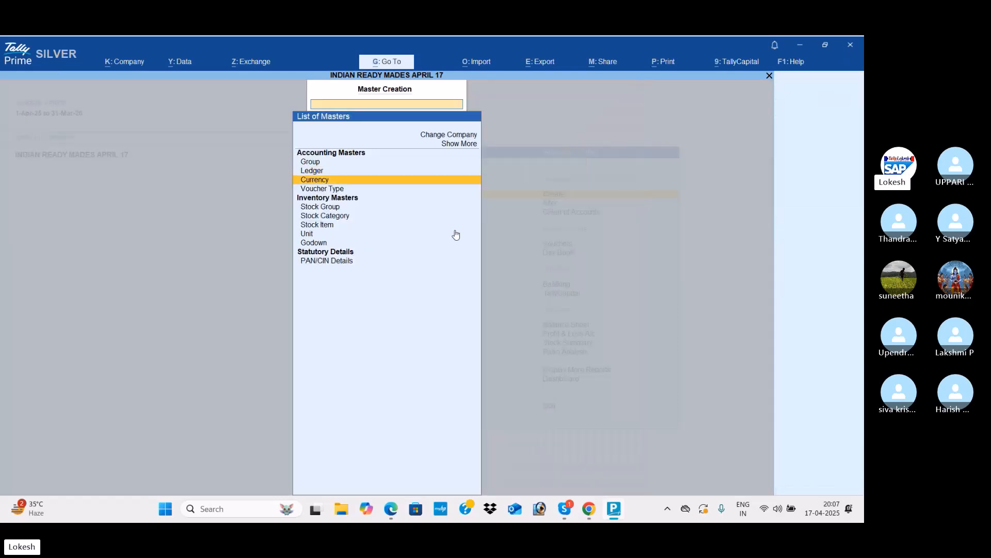
pyautogui.press('Down')
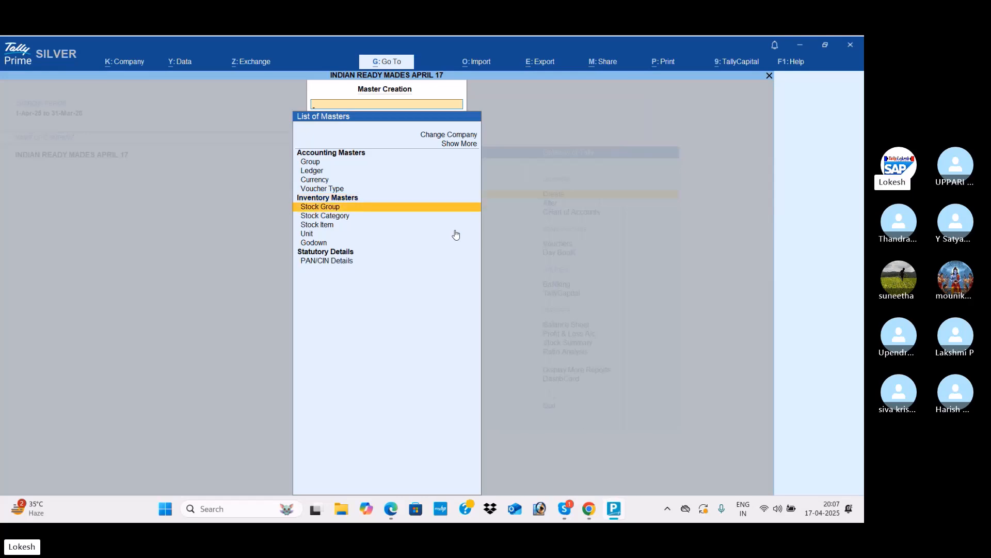
# Step: Switch to the PDF and review the cloth, button, thread and caller material purchases of Problem 10
pyautogui.hotkey('alt', 'Tab')
pyautogui.scroll(8, 365, 279)
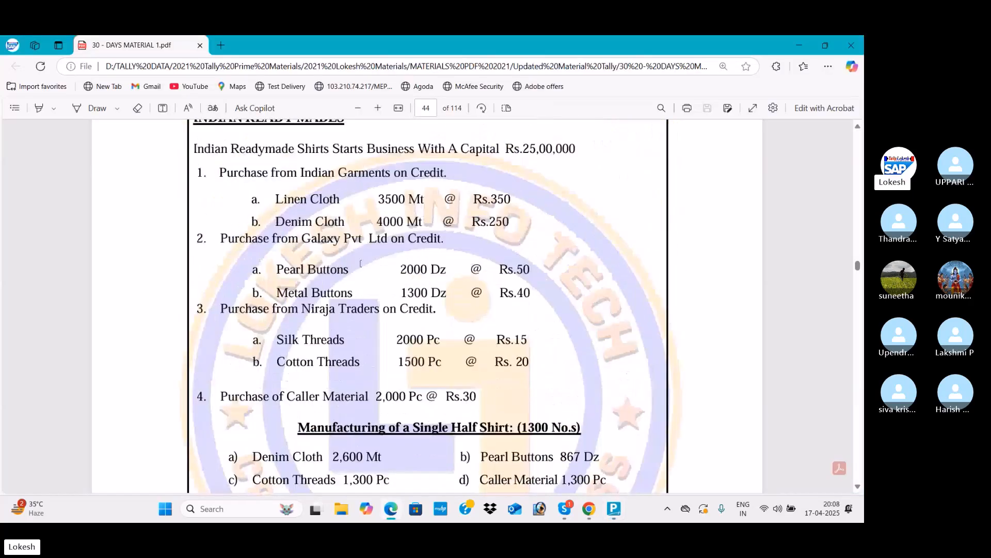
pyautogui.scroll(1, 361, 264)
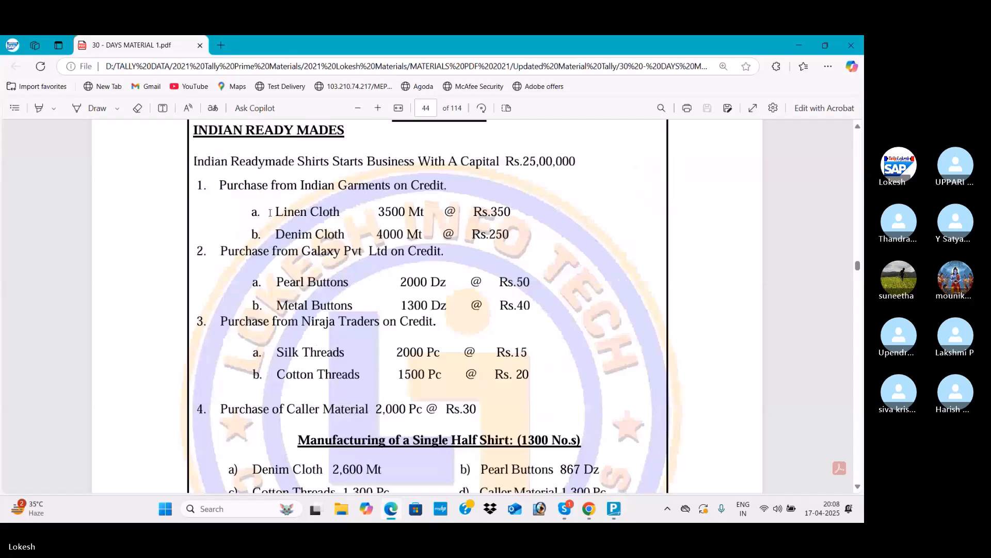
# Step: Review the cloth, button and thread purchases in the PDF and create the stock group Cloths under Primary in TallyPrime
pyautogui.moveTo(206, 176); pyautogui.dragTo(538, 393)
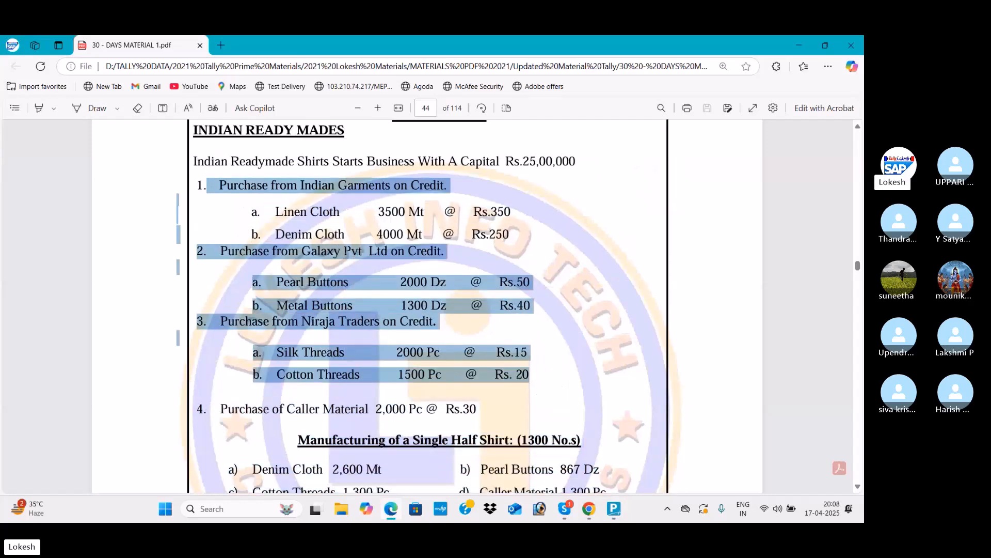
pyautogui.click(365, 246)
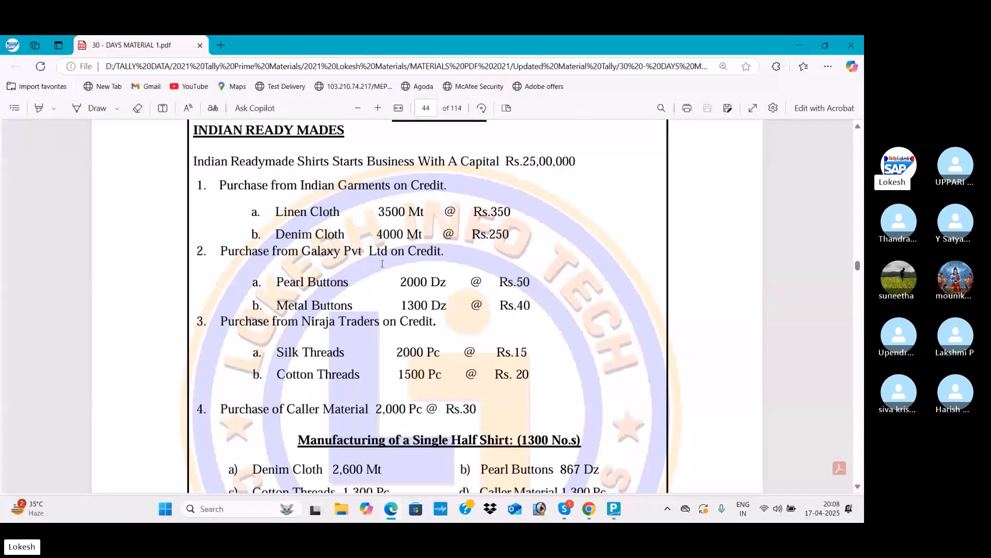
pyautogui.moveTo(279, 214); pyautogui.dragTo(469, 331)
pyautogui.click(657, 257)
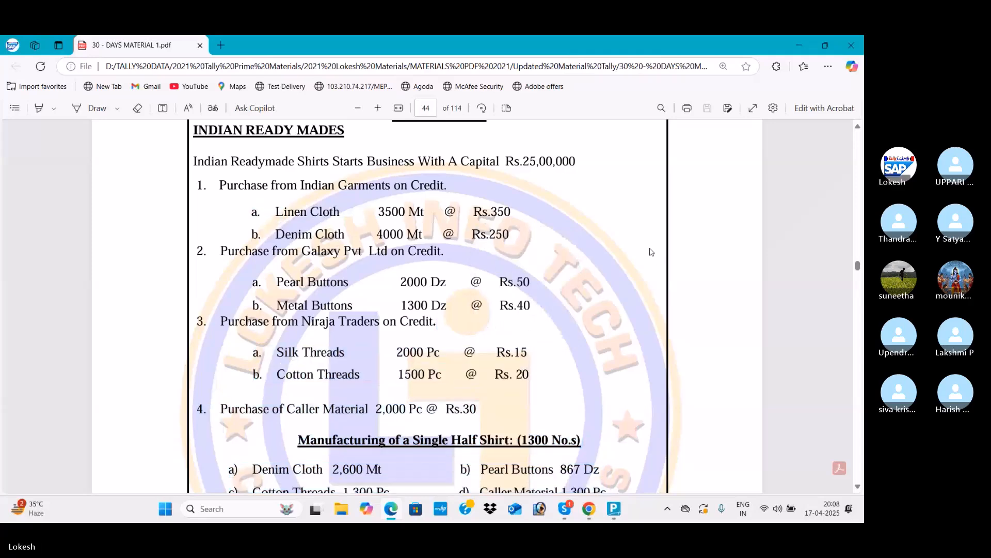
pyautogui.hotkey('alt', 'Tab')
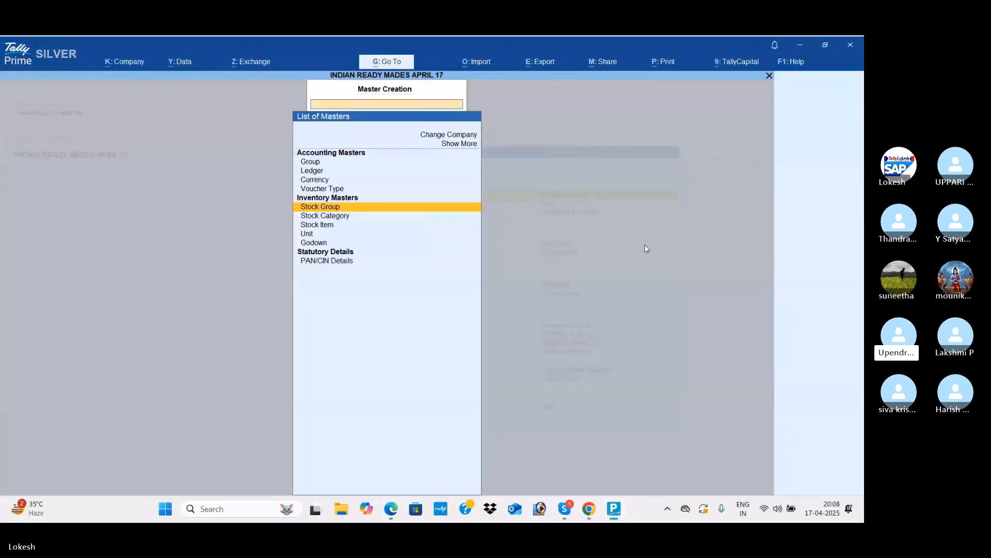
pyautogui.press('Return')
pyautogui.write('Cloths')
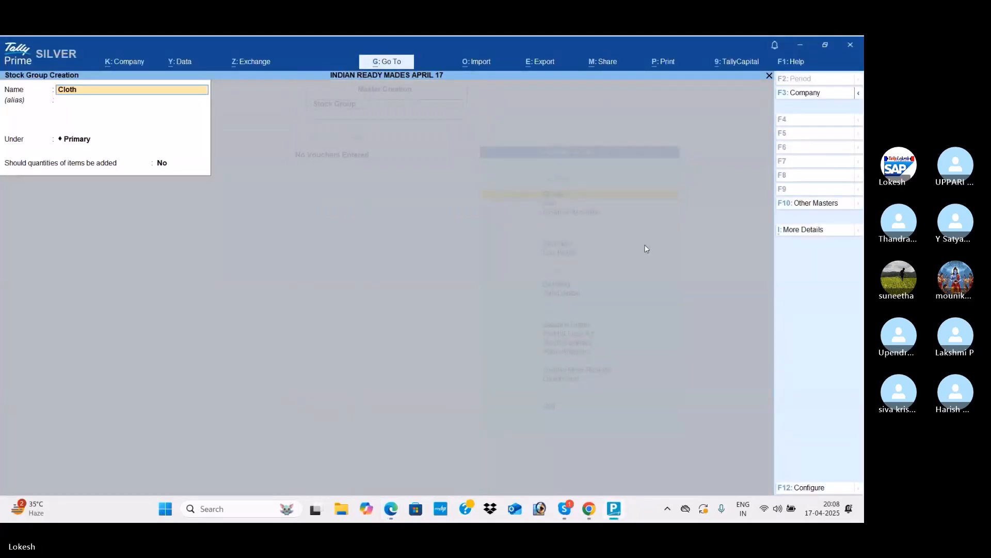
pyautogui.press('Return')
pyautogui.press('Return')
pyautogui.press('Return')
pyautogui.press('Return')
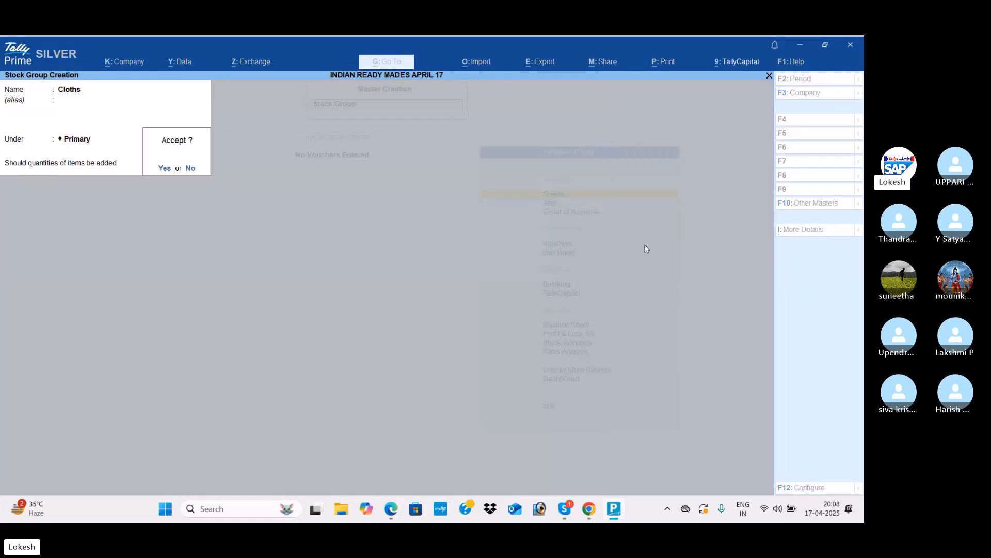
pyautogui.press('Return')
# Step: Check the button purchases in the PDF and create the stock group Buttons under Primary in TallyPrime
pyautogui.hotkey('alt', 'Tab')
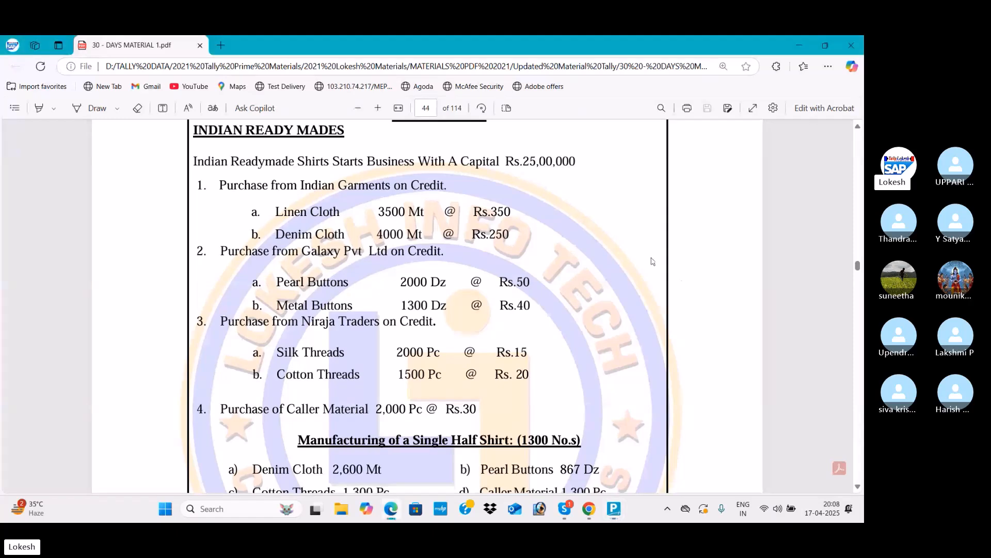
pyautogui.scroll(-1, 453, 322)
pyautogui.hotkey('alt', 'Tab')
pyautogui.write('Buttons')
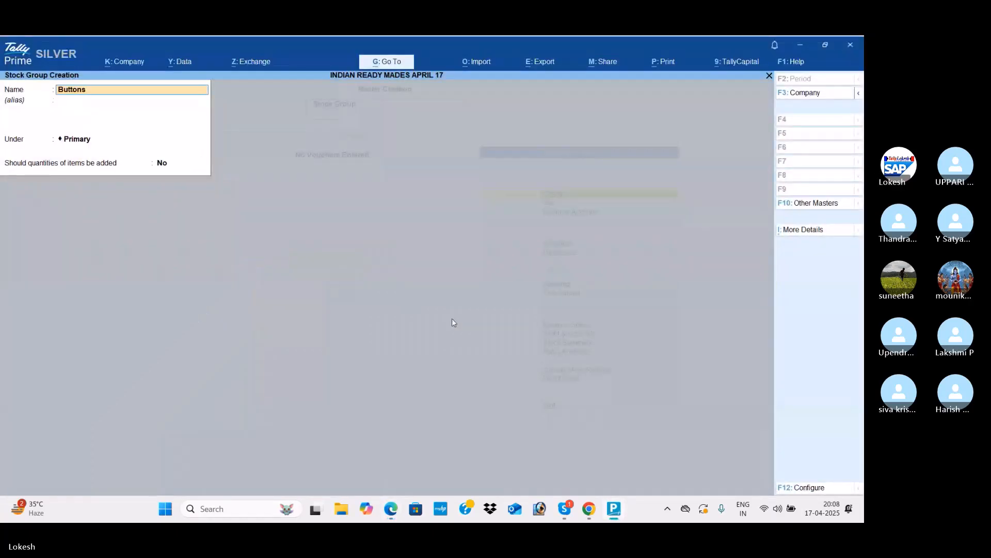
pyautogui.press('Return')
pyautogui.press('Return')
pyautogui.press('Return')
pyautogui.press('Return')
pyautogui.press('Return')
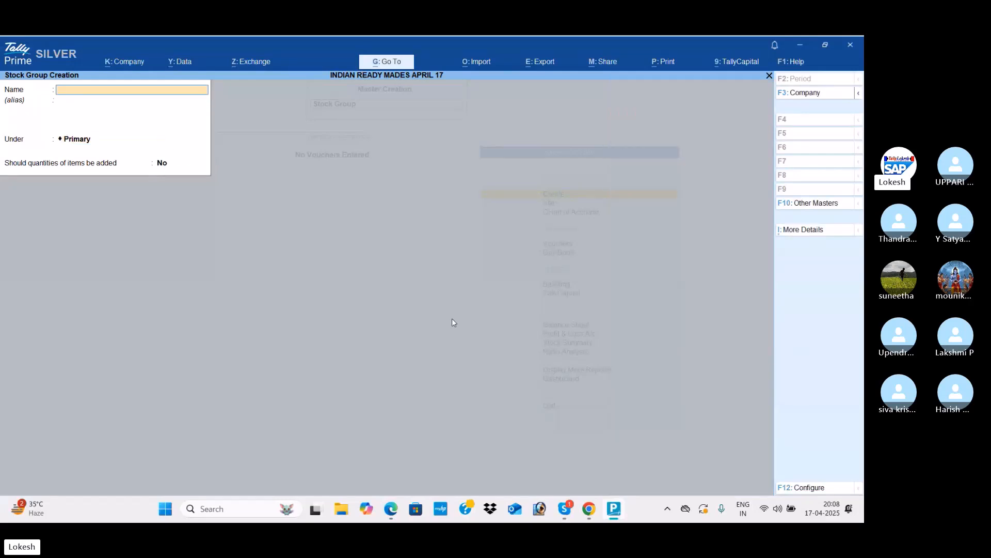
# Step: Check the thread purchases in the PDF and create the stock group Threads under Primary in TallyPrime
pyautogui.hotkey('alt', 'Tab')
pyautogui.hotkey('alt', 'Tab')
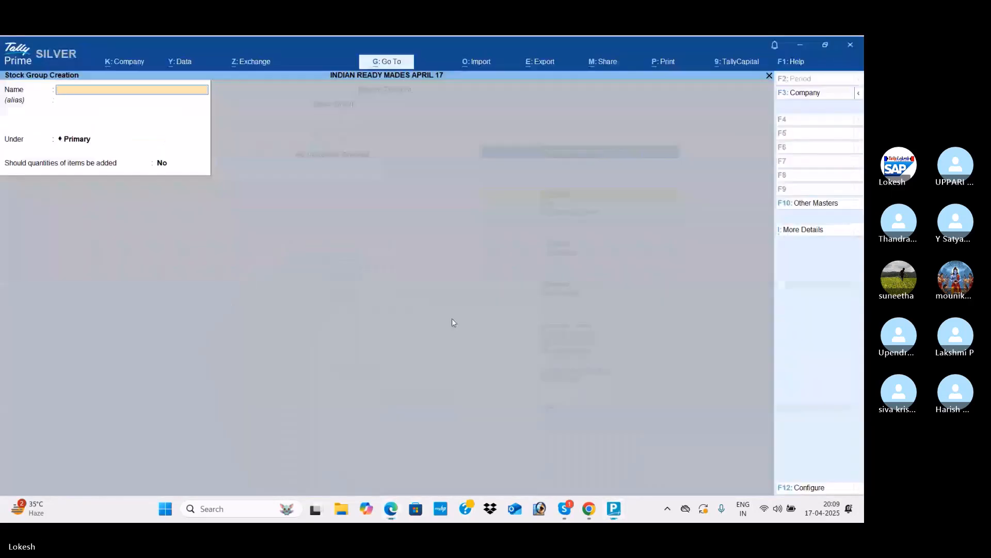
pyautogui.write('Threads')
pyautogui.press('Return')
pyautogui.press('Return')
pyautogui.press('Return')
pyautogui.press('Return')
pyautogui.press('Return')
# Step: Create the stock group Shirts under Primary for the manufactured goods
pyautogui.write('Shir')
pyautogui.press('Return')
pyautogui.press('Return')
pyautogui.press('Return')
pyautogui.press('Return')
pyautogui.press('Return')
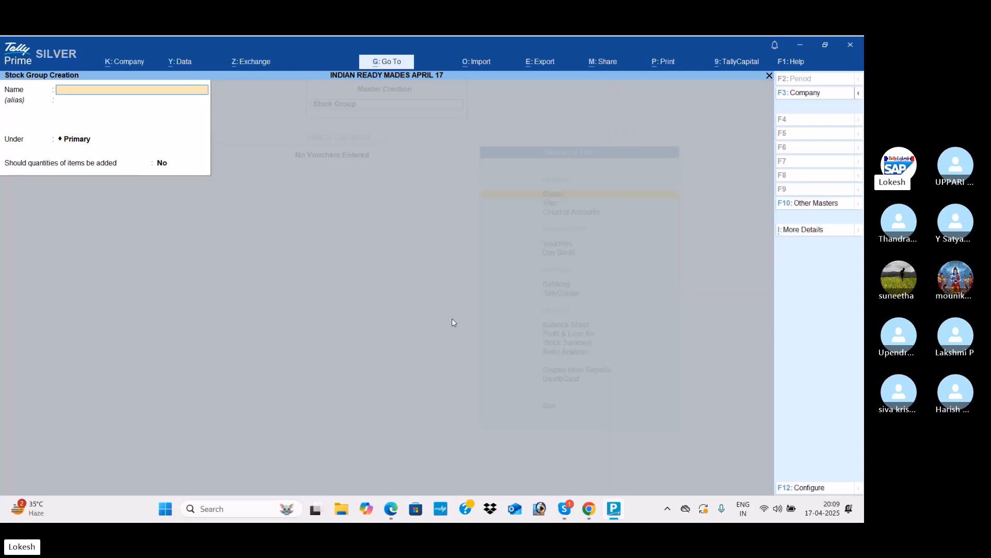
# Step: Recheck the materials in the PDF, then leave stock group creation in TallyPrime and open the creation form for units
pyautogui.hotkey('alt', 'Tab')
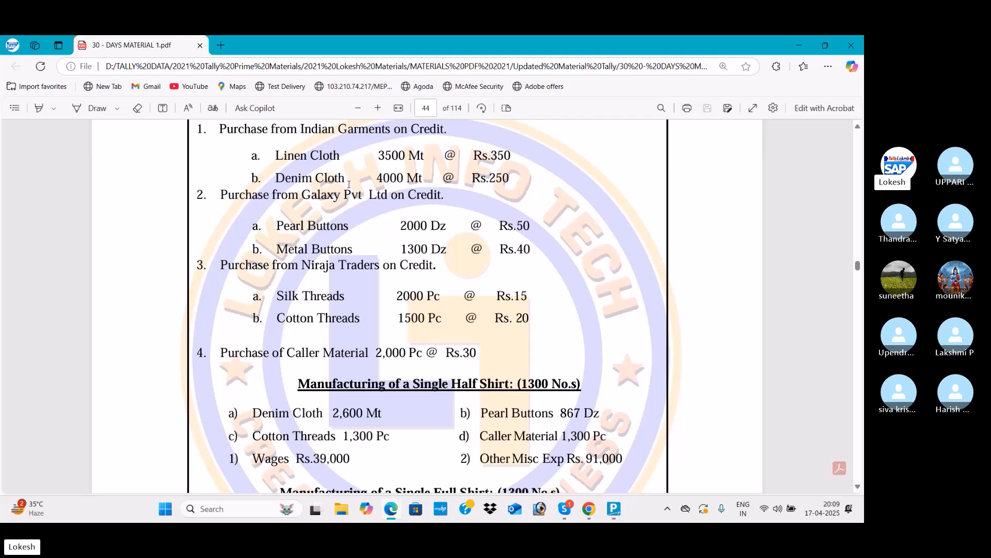
pyautogui.scroll(2, 349, 184)
pyautogui.scroll(-1, 351, 194)
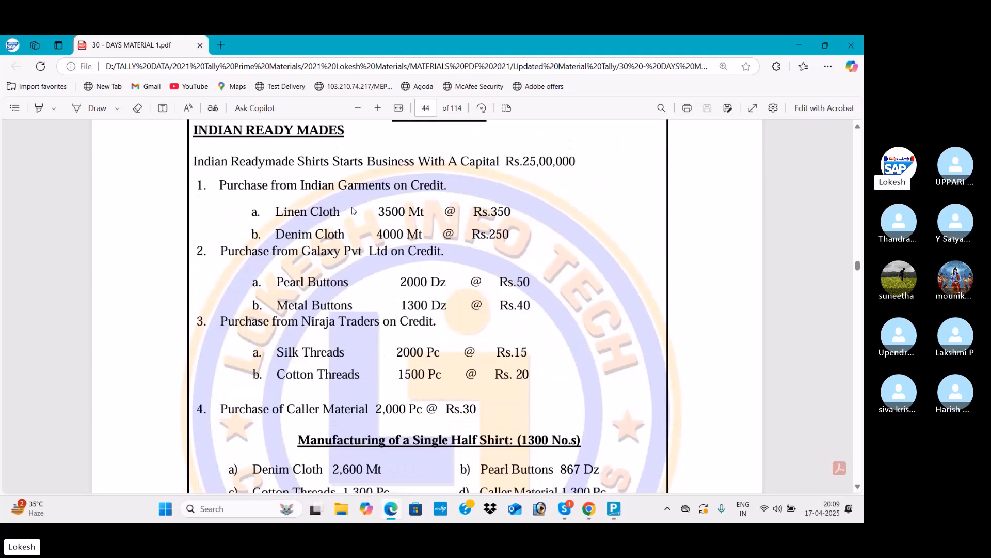
pyautogui.scroll(-1, 355, 211)
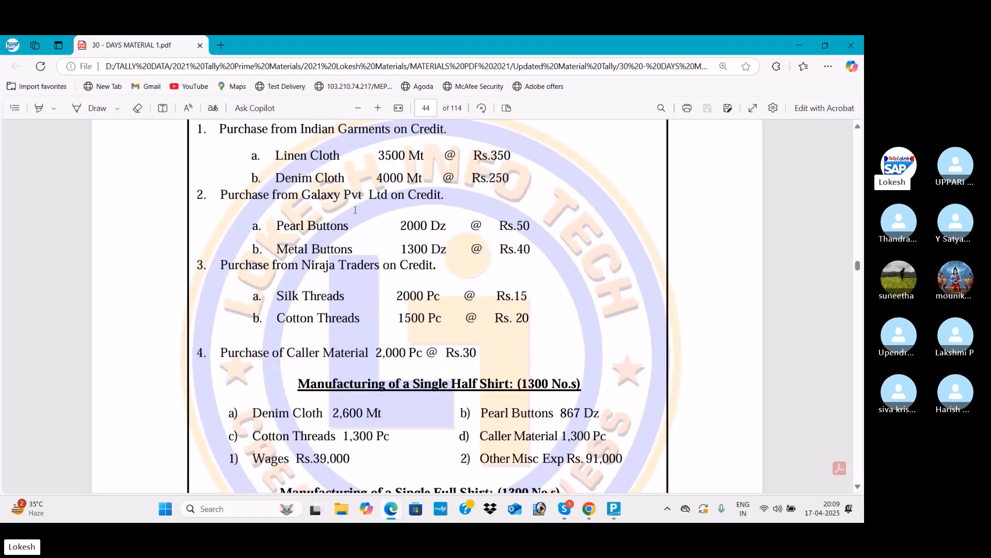
pyautogui.hotkey('alt', 'Tab')
pyautogui.press('Escape')
pyautogui.press('y')
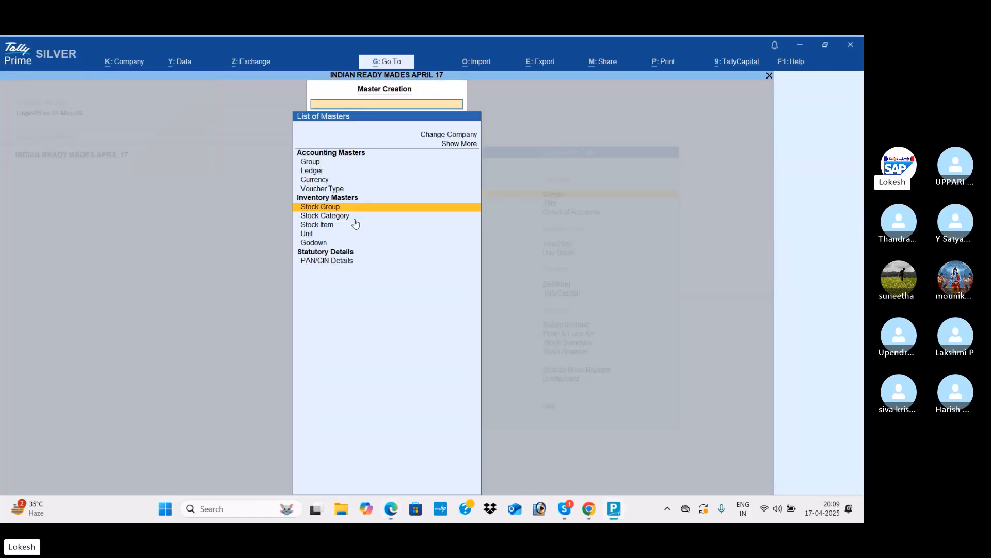
pyautogui.press('Down')
pyautogui.press('Down')
pyautogui.press('Down')
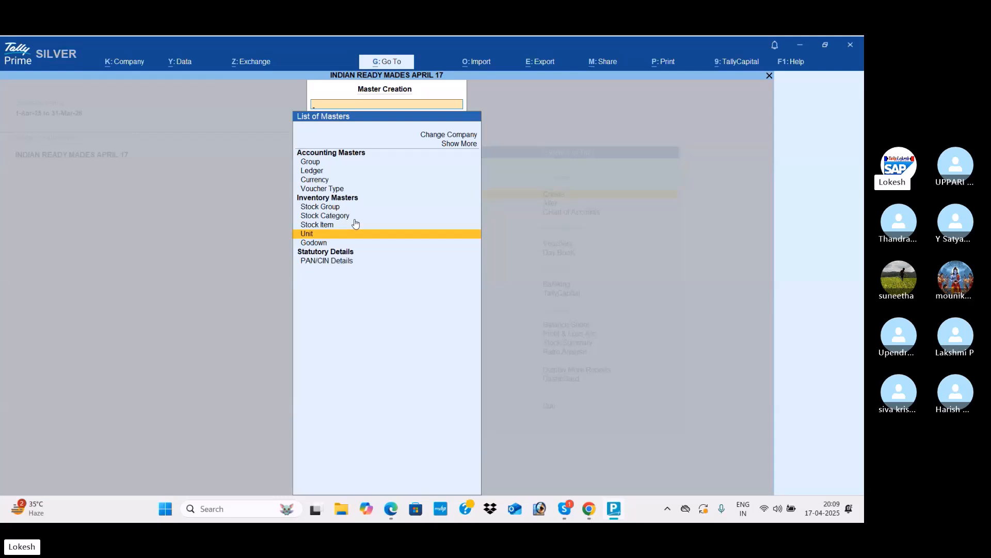
pyautogui.press('Return')
# Step: Check the quantity units in the PDF and create the simple unit mt with the formal name Meters in TallyPrime
pyautogui.hotkey('alt', 'Tab')
pyautogui.scroll(2, 419, 253)
pyautogui.doubleClick(415, 213)
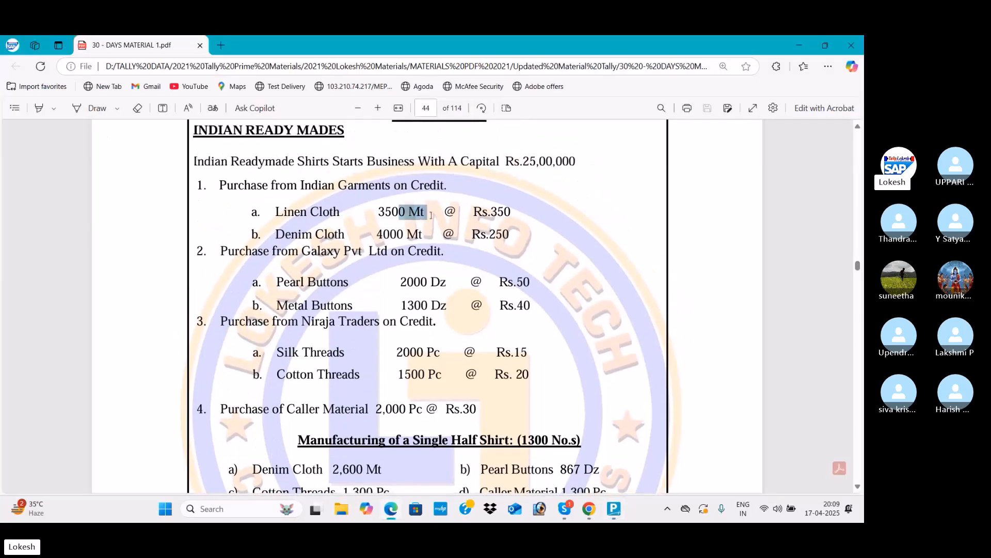
pyautogui.doubleClick(437, 283)
pyautogui.doubleClick(431, 353)
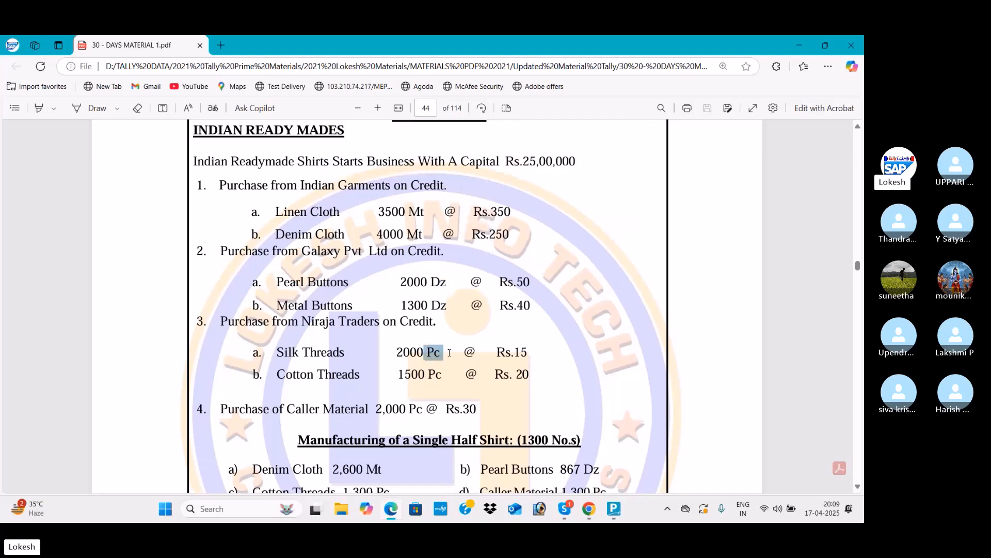
pyautogui.scroll(-1, 575, 414)
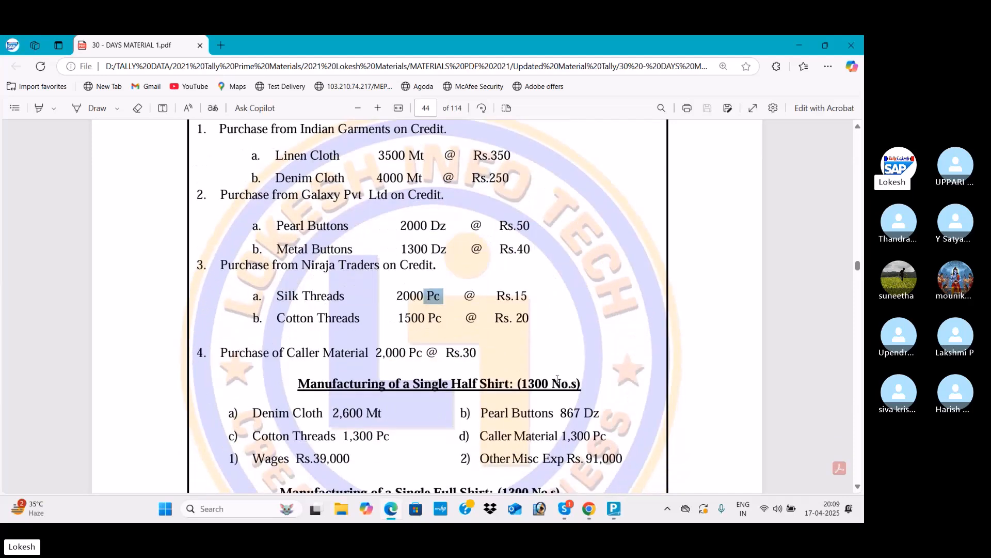
pyautogui.hotkey('alt', 'Tab')
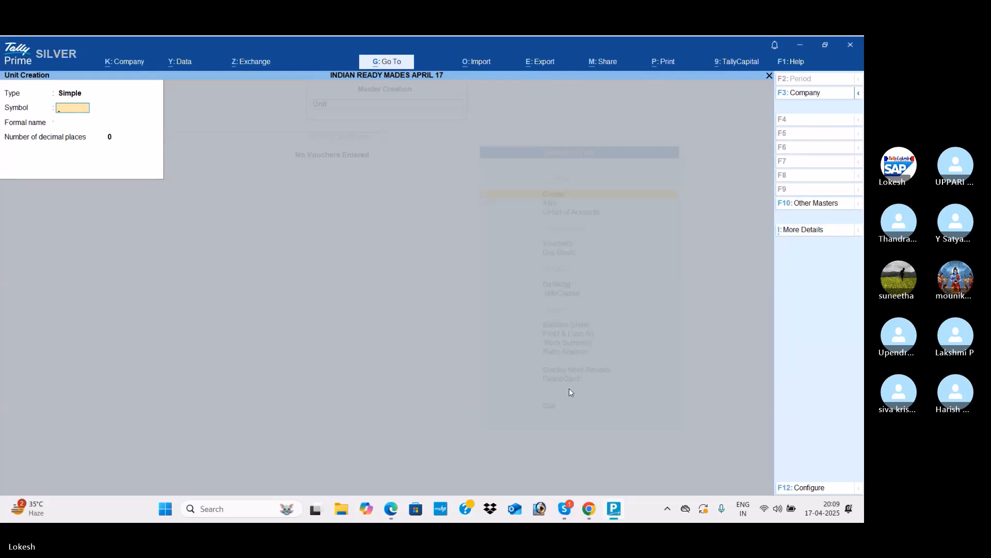
pyautogui.write('mt')
pyautogui.press('Return')
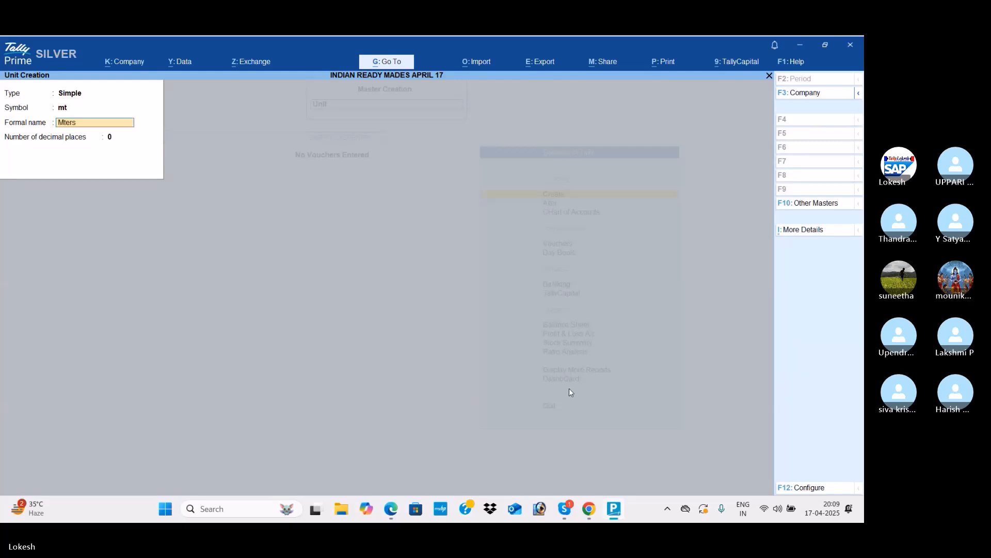
pyautogui.write('Meters')
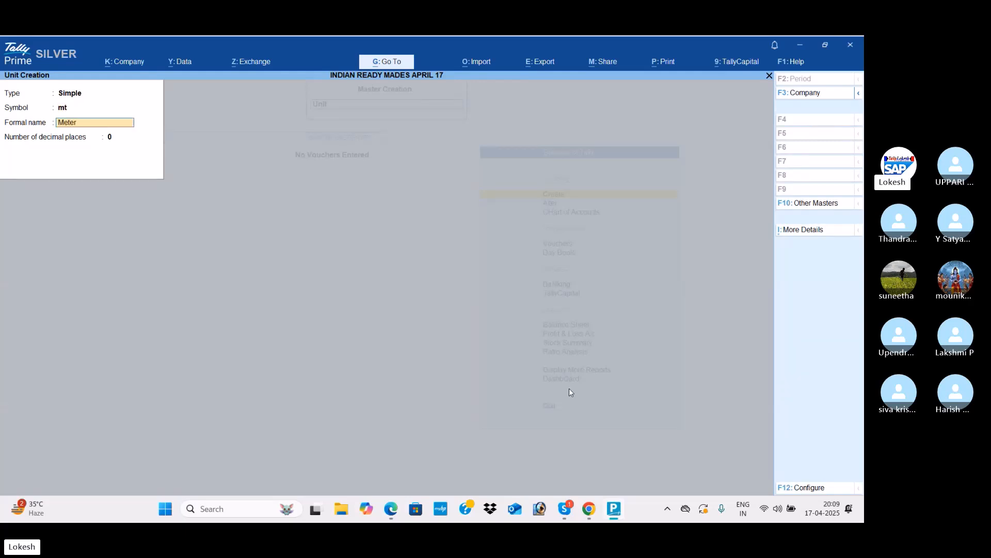
pyautogui.press('Return')
pyautogui.press('Return')
pyautogui.press('Return')
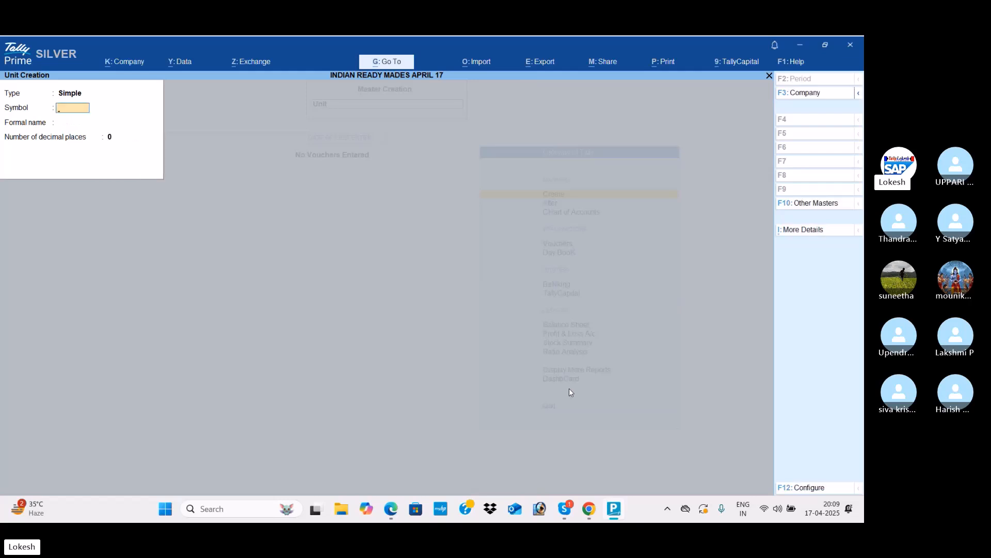
# Step: Create the simple unit dz with the formal name Dozens and 0 decimal places
pyautogui.write('dz')
pyautogui.press('Return')
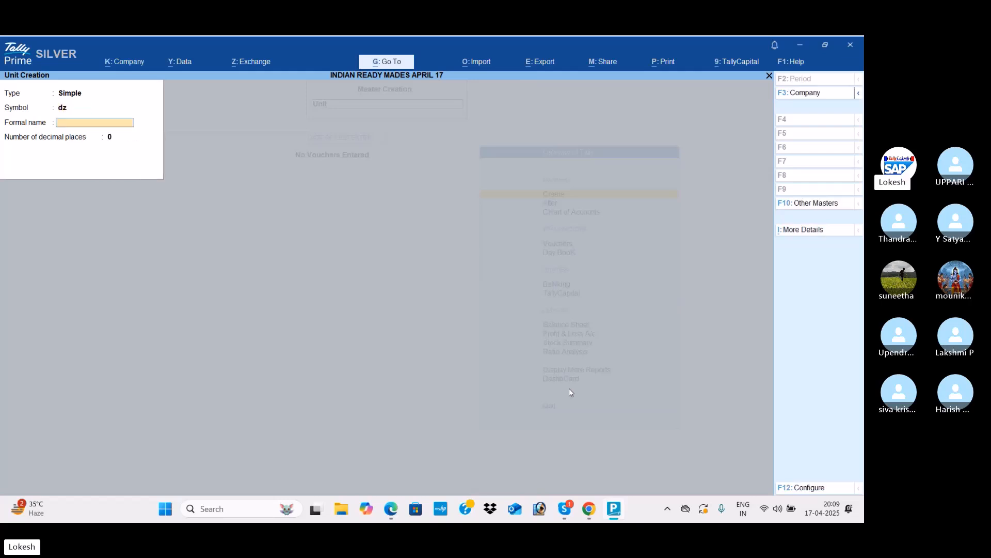
pyautogui.write('Dozens')
pyautogui.press('Return')
pyautogui.press('Return')
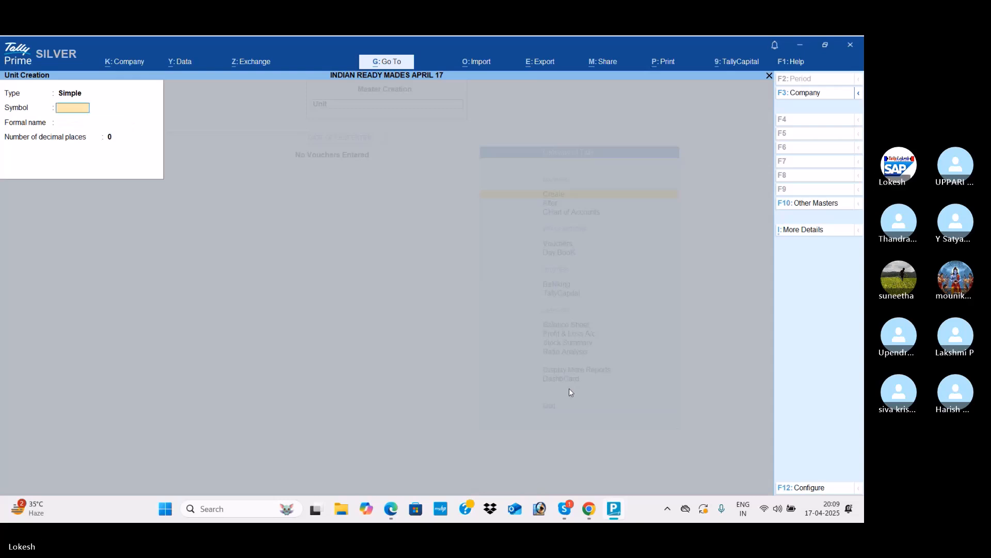
# Step: Create the simple unit pc with the formal name Pices and 0 decimal places
pyautogui.write('pc')
pyautogui.press('Return')
pyautogui.write('Pices')
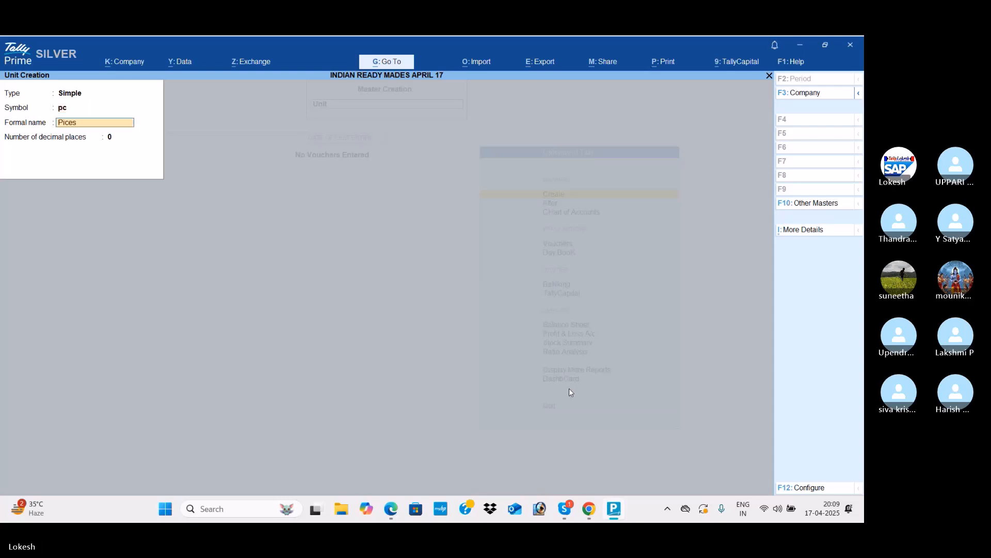
pyautogui.press('Return')
pyautogui.press('Return')
pyautogui.press('Return')
# Step: Create the simple unit nos with the formal name Numbers and 0 decimal places
pyautogui.write('no')
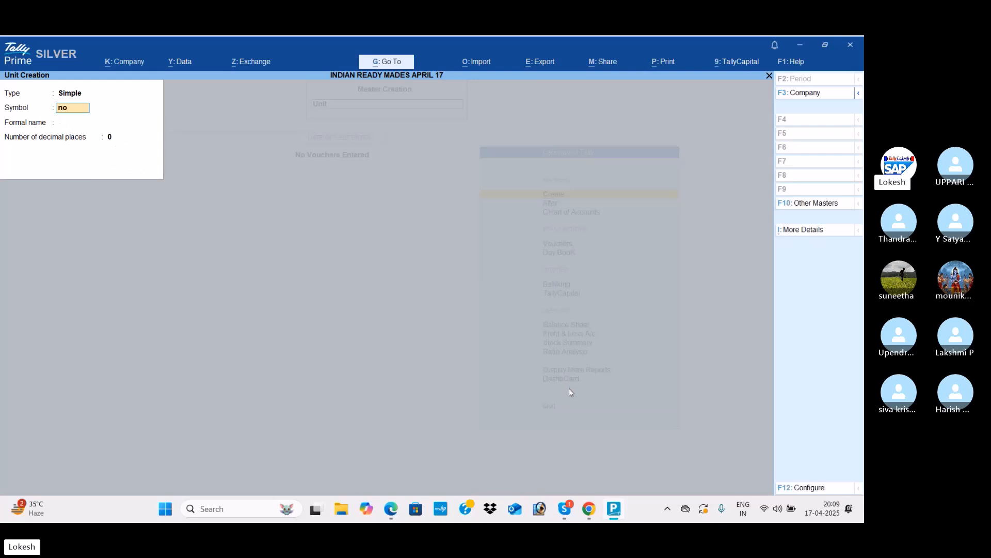
pyautogui.write('s')
pyautogui.press('Return')
pyautogui.write('Numbers')
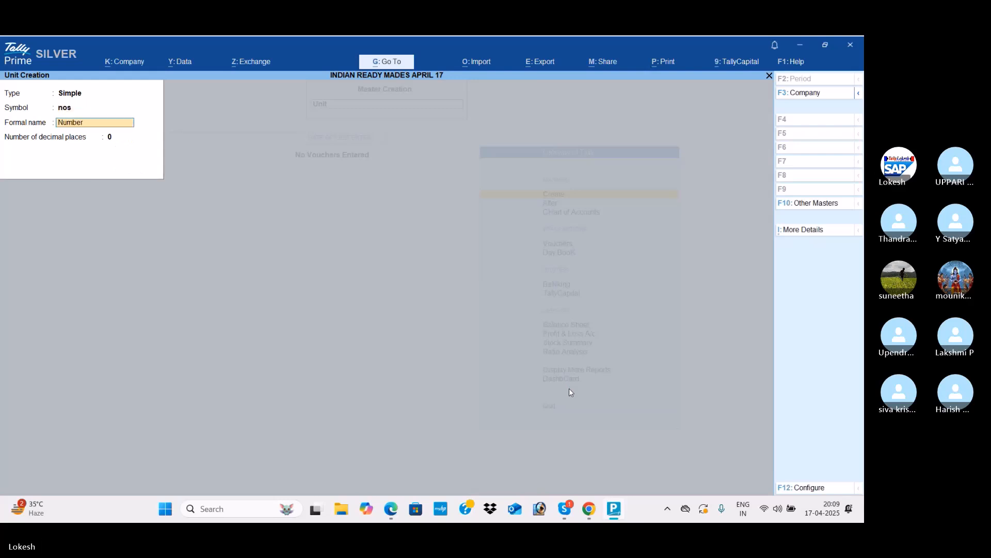
pyautogui.press('Return')
pyautogui.press('Return')
pyautogui.press('Return')
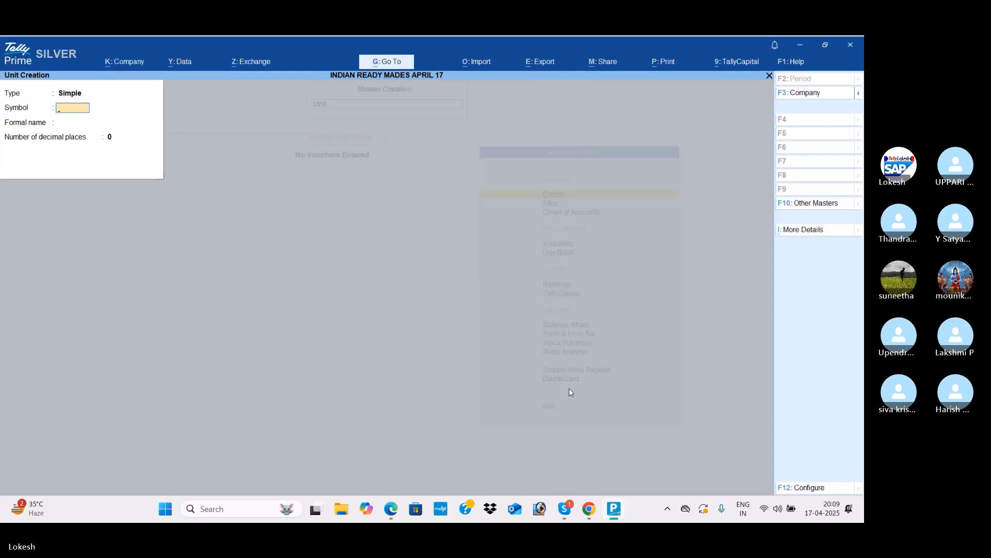
# Step: Start a new stock item, enter the name Linen Cloth copied from the PDF problem into TallyPrime, and place it under the group Cloths
pyautogui.press('Escape')
pyautogui.press('Up')
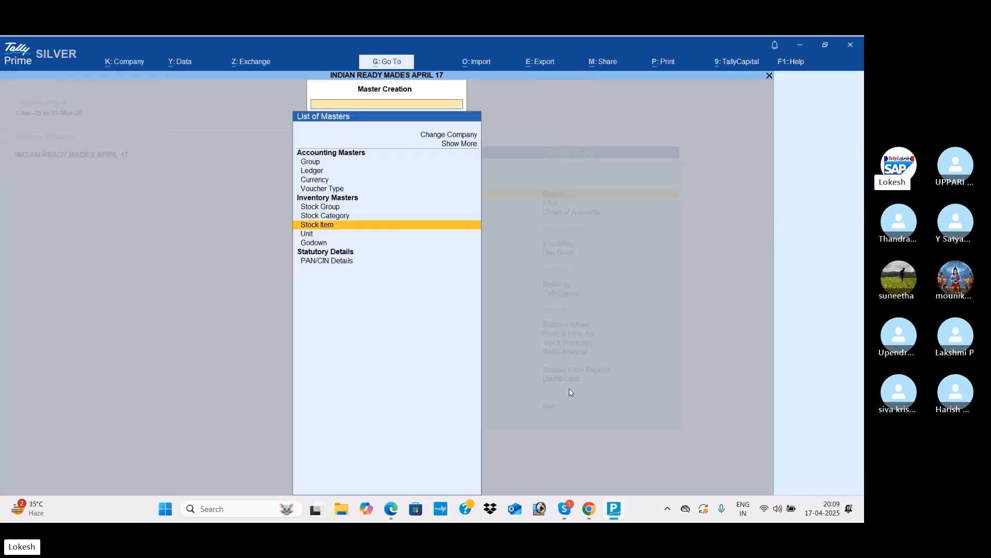
pyautogui.press('Return')
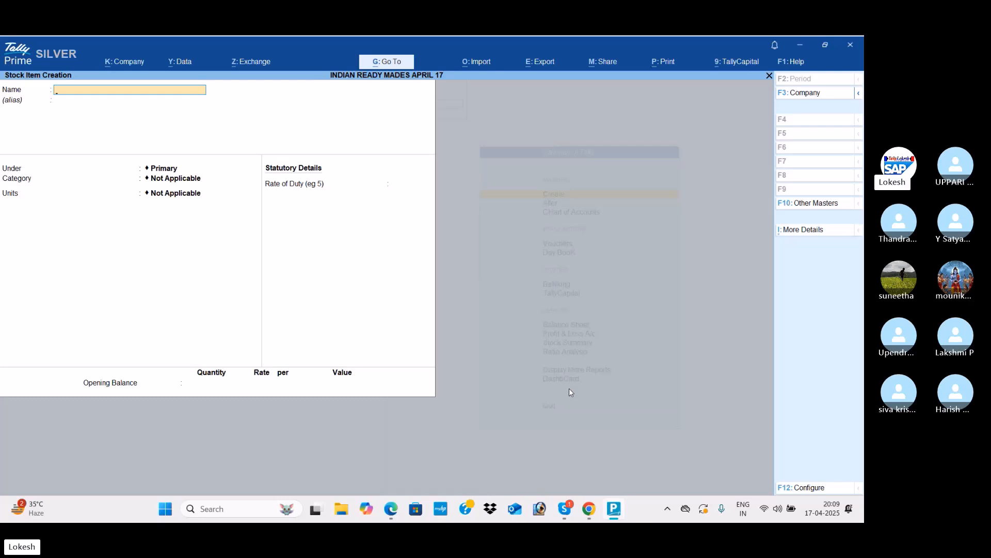
pyautogui.hotkey('alt', 'Tab')
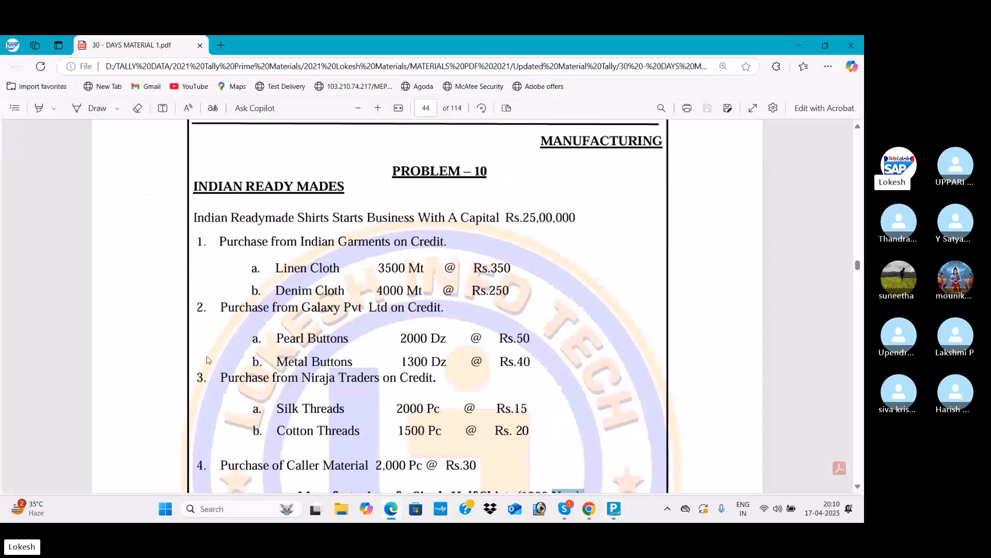
pyautogui.moveTo(275, 267); pyautogui.dragTo(339, 277)
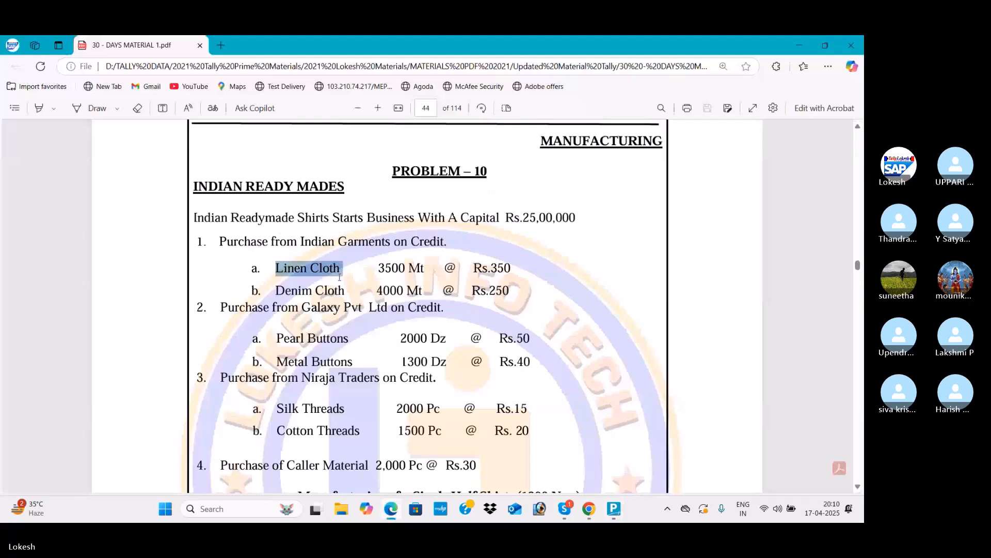
pyautogui.hotkey('ctrl', 'c')
pyautogui.hotkey('alt', 'Tab')
pyautogui.hotkey('ctrl', 'v')
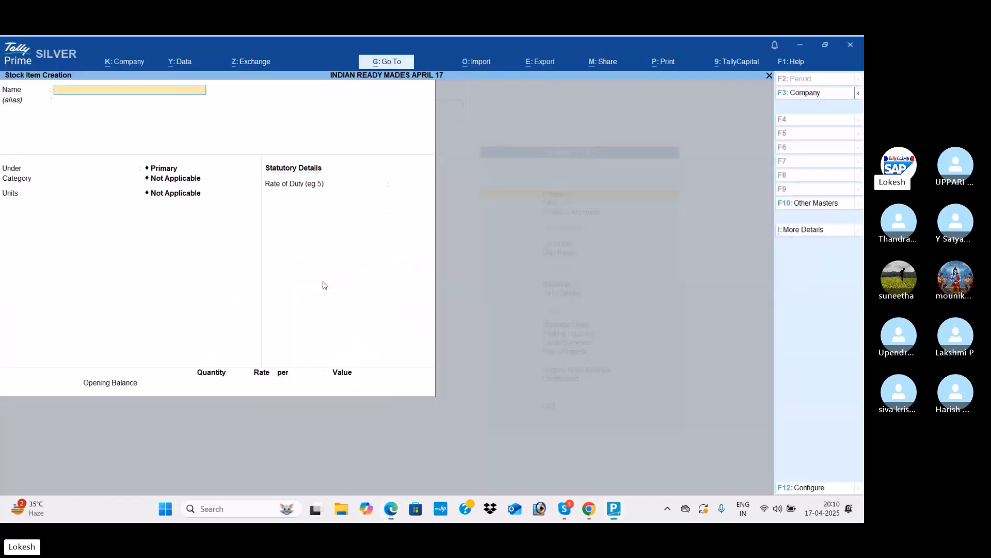
pyautogui.press('Return')
pyautogui.press('Return')
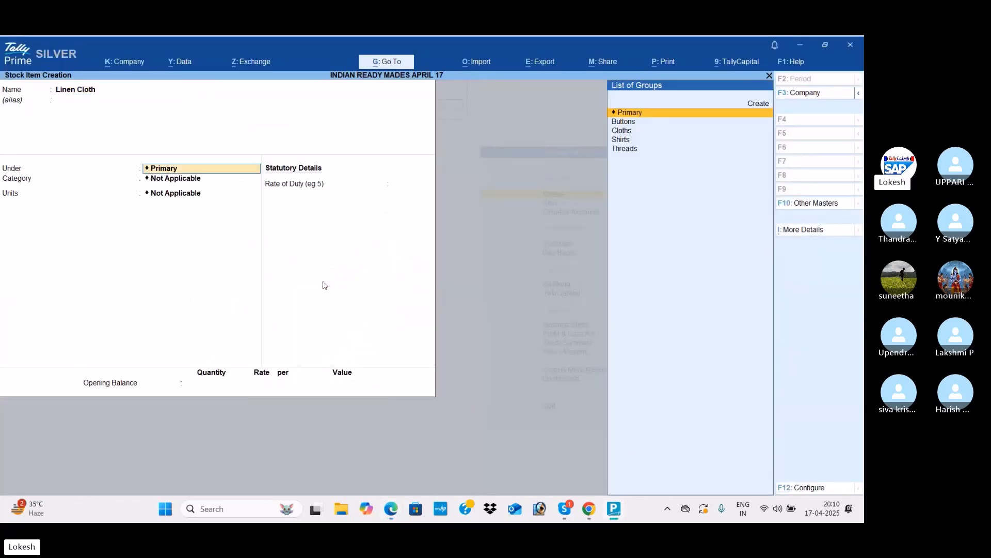
pyautogui.press('Down')
pyautogui.press('Down')
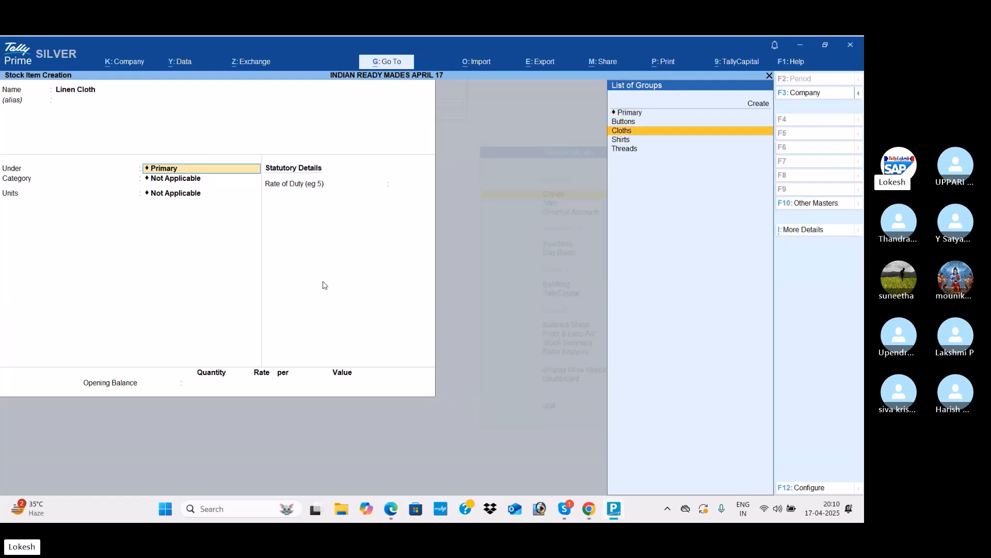
pyautogui.press('Return')
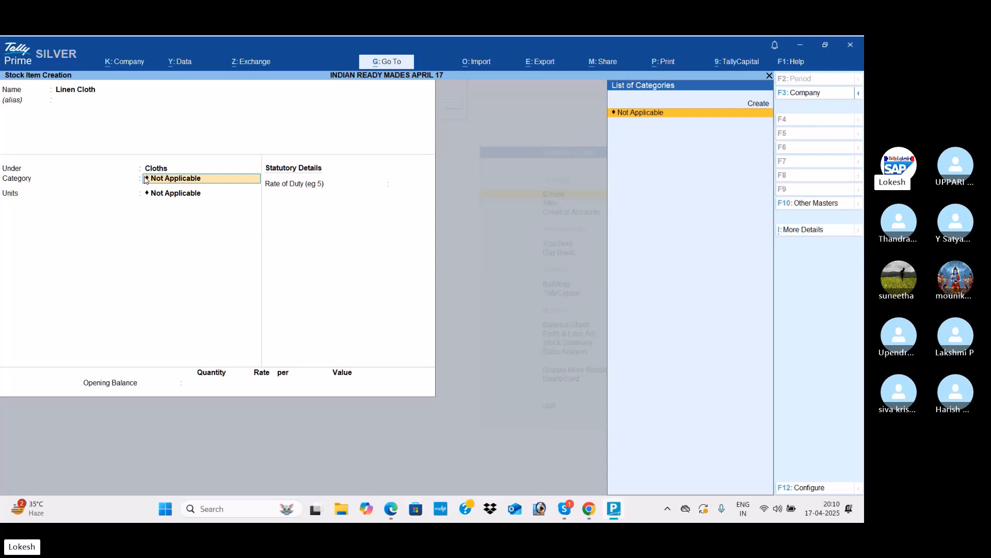
# Step: Configure stock item creation so that stock categories are not used for stock items
pyautogui.click(806, 487)
pyautogui.press('Down')
pyautogui.press('Down')
pyautogui.press('Down')
pyautogui.press('Down')
pyautogui.press('Down')
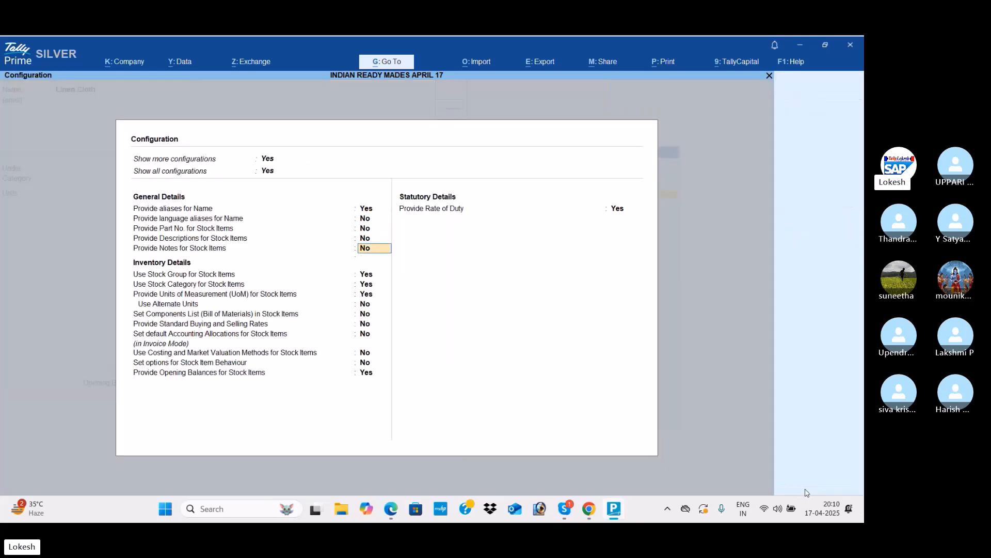
pyautogui.press('Return')
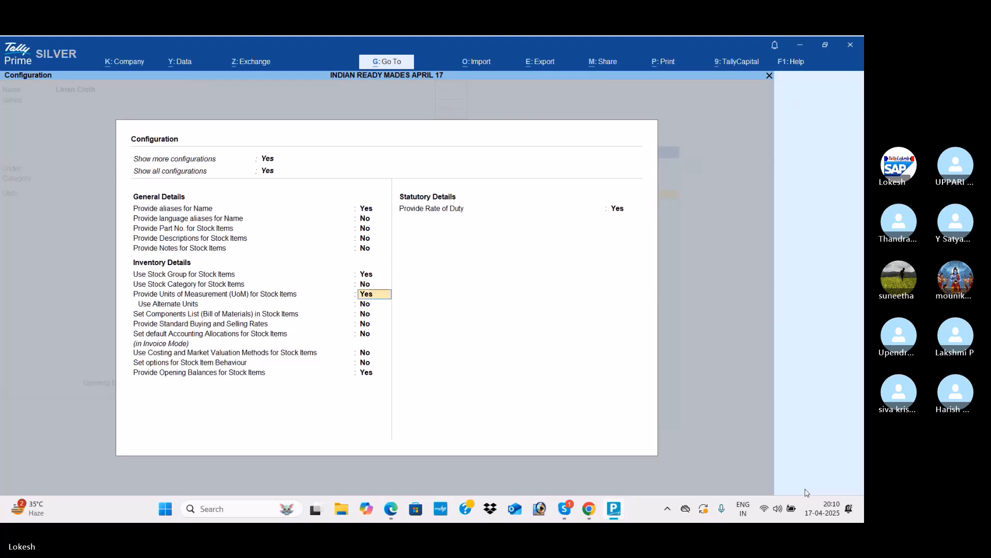
pyautogui.hotkey('ctrl', 'a')
pyautogui.press('Return')
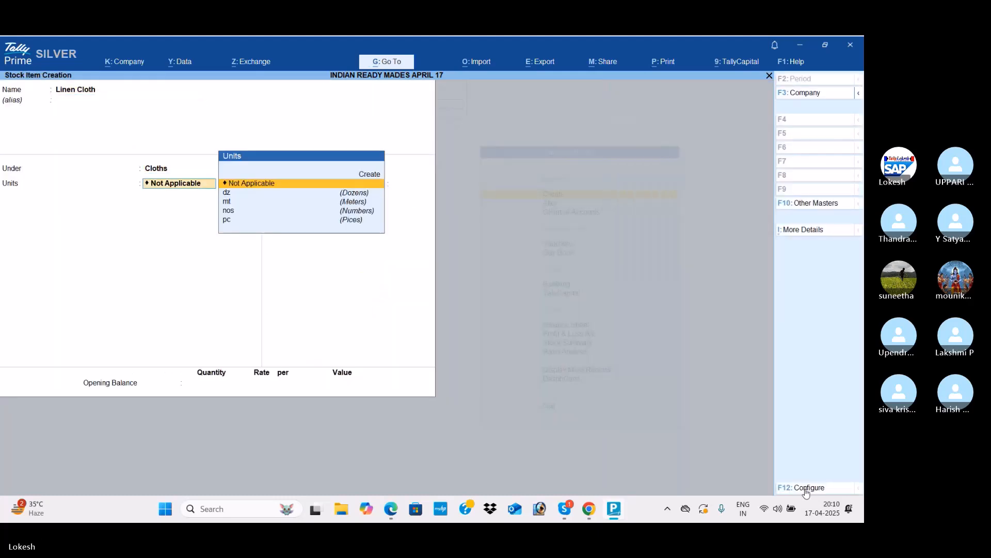
# Step: Check the cloth's quantity unit in the PDF, set the Linen Cloth unit to mt and save the item
pyautogui.hotkey('alt', 'Tab')
pyautogui.hotkey('alt', 'Tab')
pyautogui.press('Down')
pyautogui.press('Down')
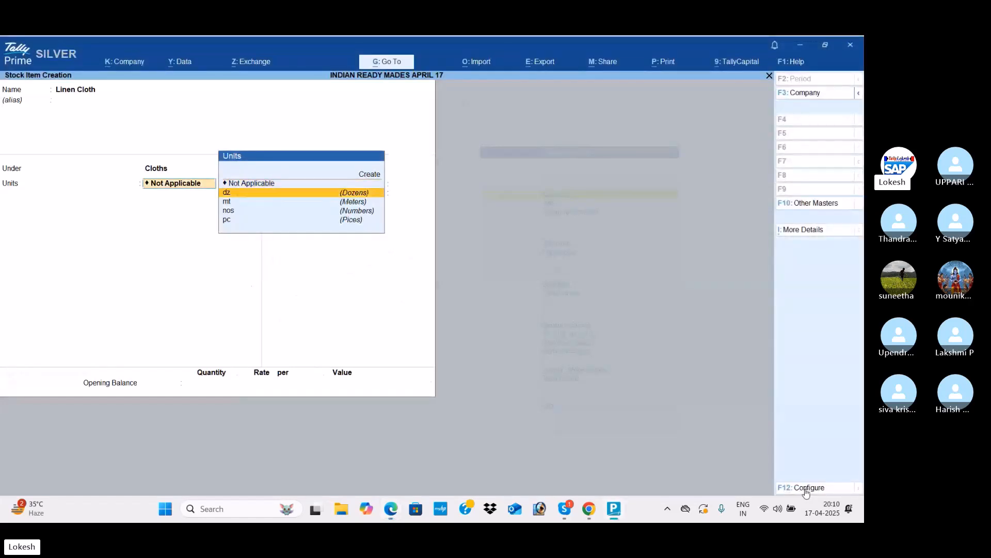
pyautogui.press('Return')
pyautogui.press('Return')
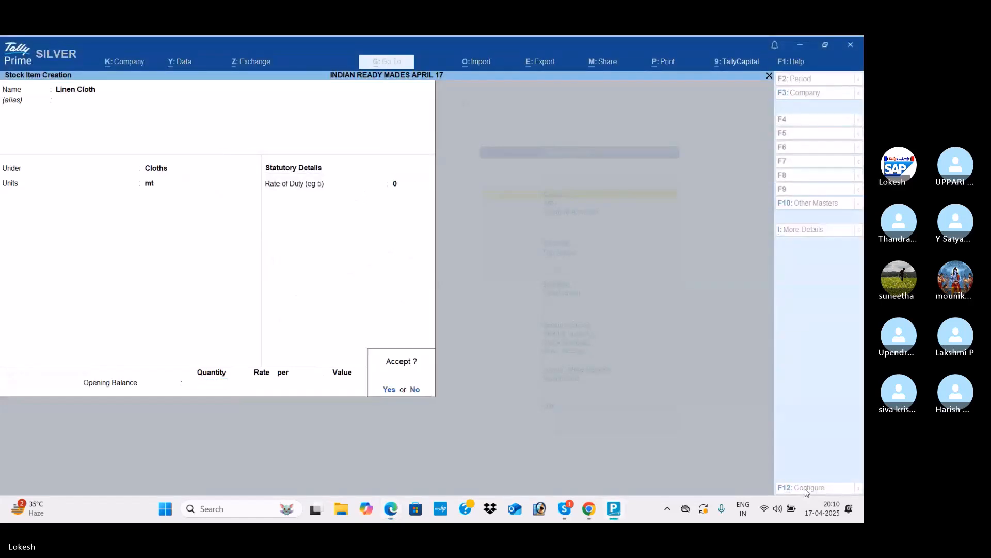
pyautogui.press('Return')
# Step: Copy the name Denim Cloth from the PDF and enter it as the next stock item's name in TallyPrime
pyautogui.hotkey('alt', 'Tab')
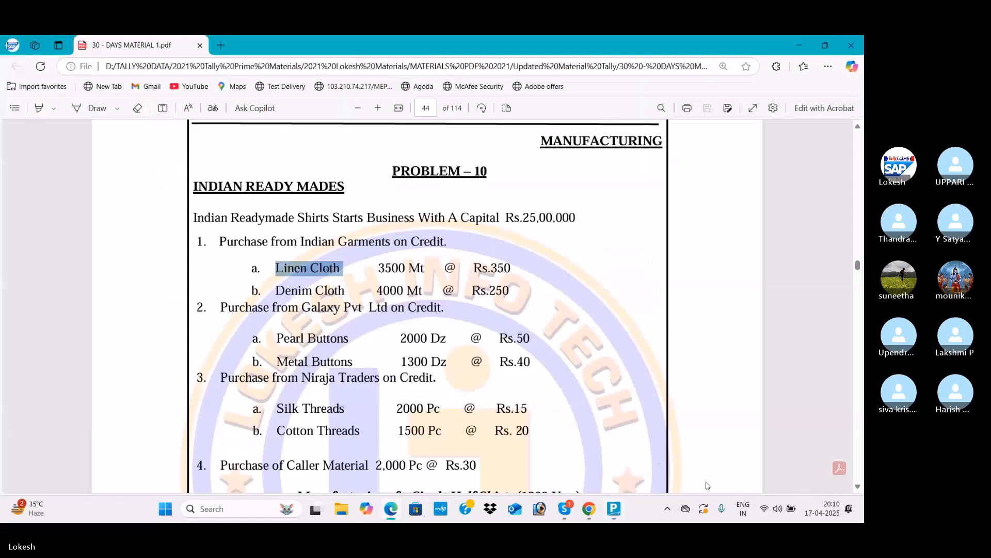
pyautogui.moveTo(272, 289); pyautogui.dragTo(341, 288)
pyautogui.hotkey('ctrl', 'c')
pyautogui.hotkey('alt', 'Tab')
pyautogui.hotkey('ctrl', 'v')
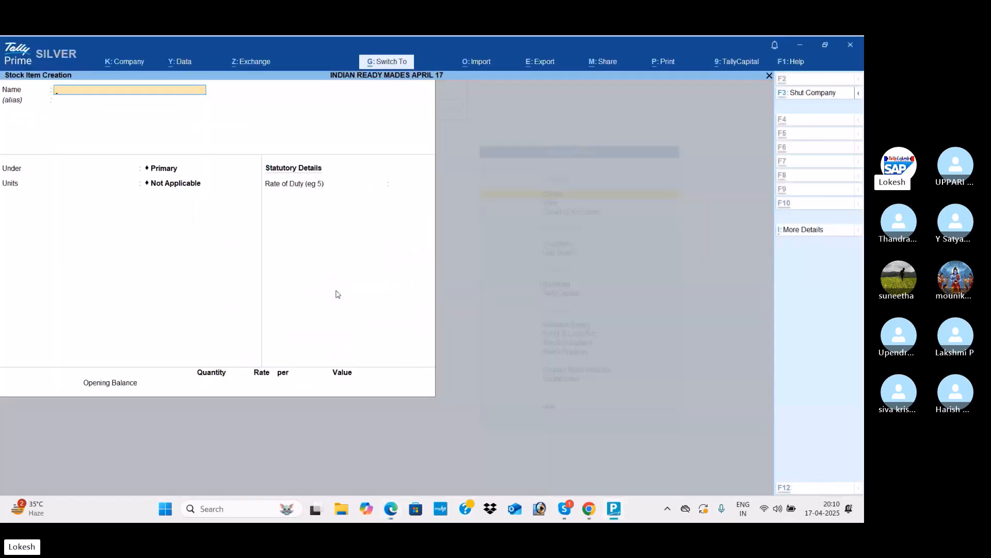
pyautogui.press('Return')
pyautogui.press('Return')
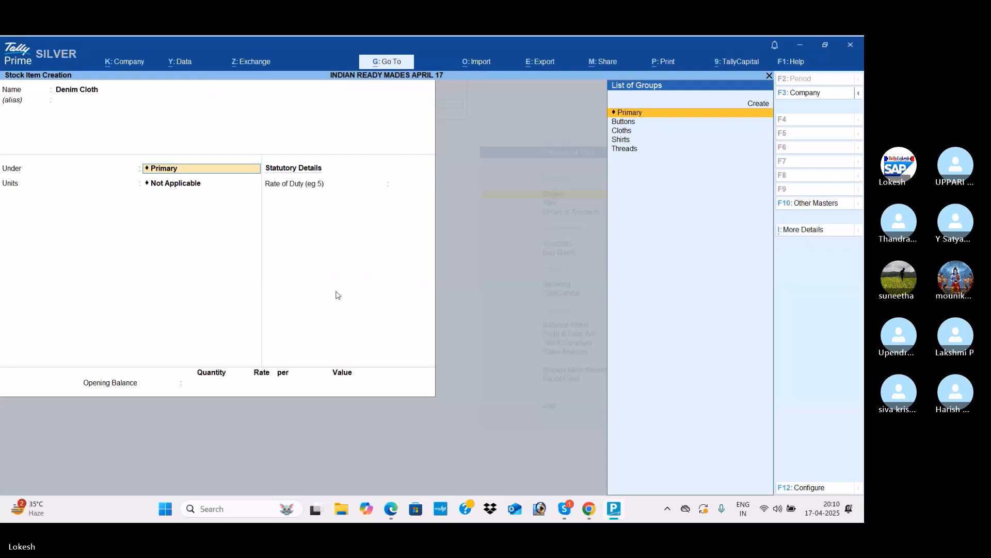
# Step: Place Denim Cloth under the group Cloths with the unit mt and save the stock item
pyautogui.press('Down')
pyautogui.press('Down')
pyautogui.press('Return')
pyautogui.press('Down')
pyautogui.press('Down')
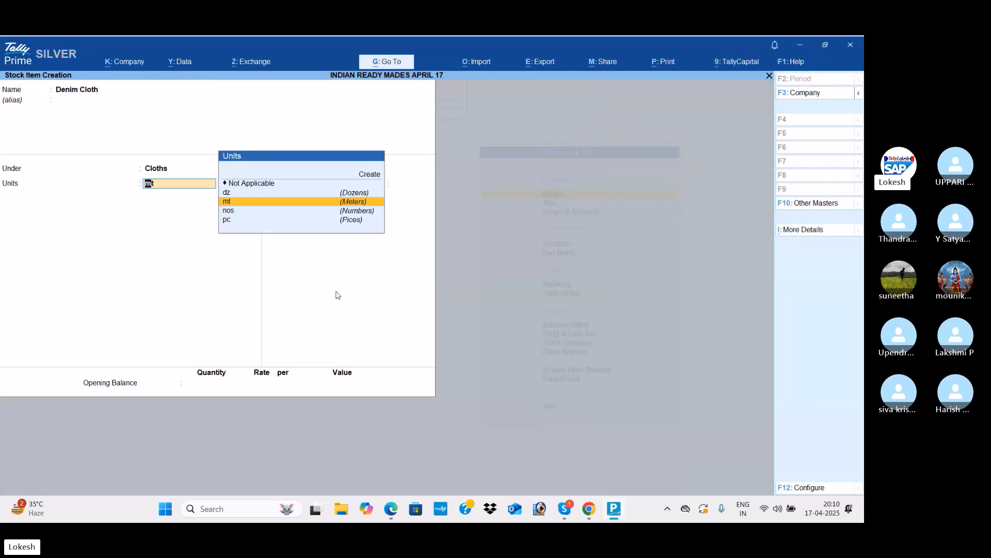
pyautogui.press('Return')
pyautogui.press('Return')
pyautogui.press('Return')
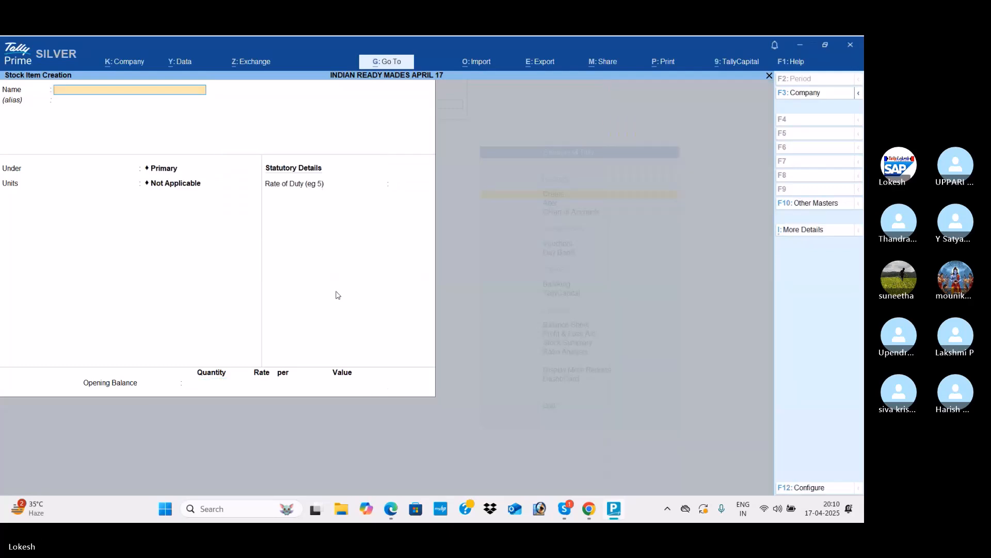
# Step: Copy the name Pearl Buttons from the PDF and enter it as the next stock item's name in TallyPrime
pyautogui.hotkey('alt', 'Tab')
pyautogui.scroll(-2, 305, 317)
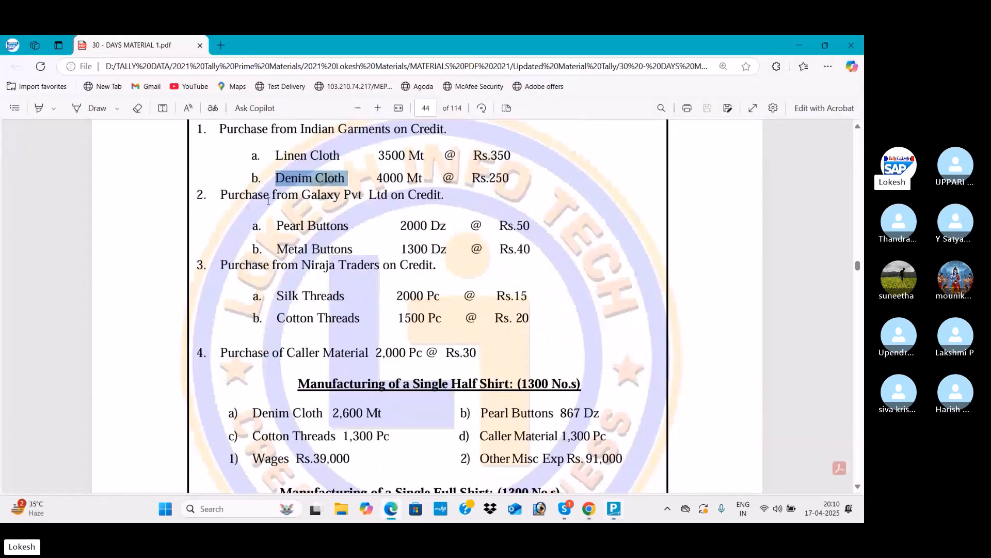
pyautogui.moveTo(274, 226); pyautogui.dragTo(357, 223)
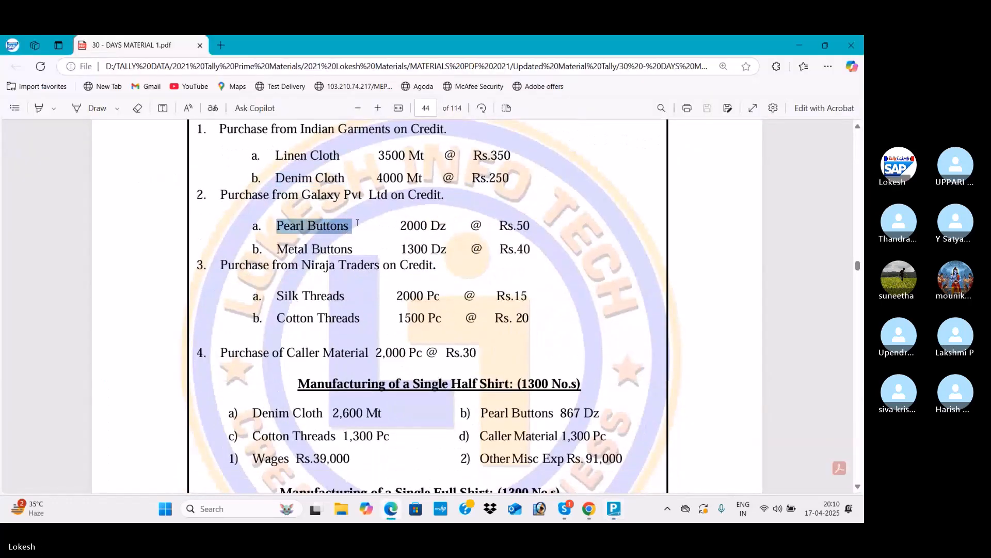
pyautogui.hotkey('ctrl', 'c')
pyautogui.hotkey('alt', 'Tab')
pyautogui.hotkey('ctrl', 'alt', 'v')
pyautogui.press('Return')
# Step: Place Pearl Buttons under the group Buttons, set its unit to dz after checking the PDF, and save the stock item
pyautogui.press('Down')
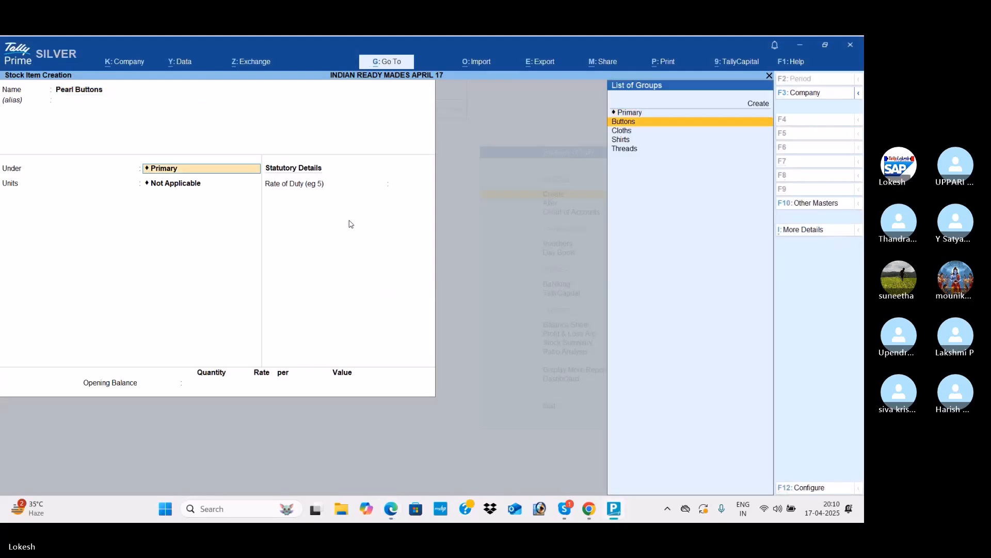
pyautogui.press('Return')
pyautogui.press('Down')
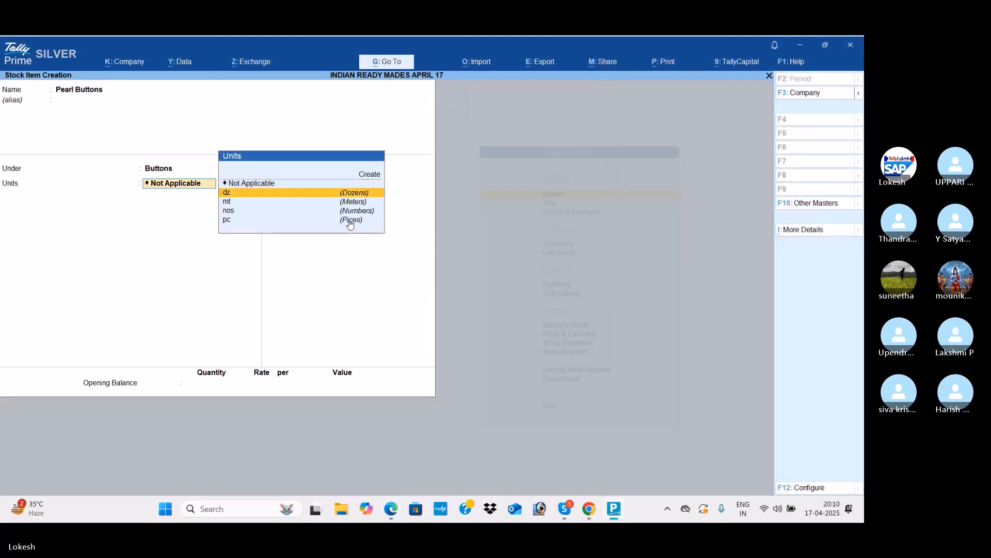
pyautogui.hotkey('alt', 'Tab')
pyautogui.hotkey('alt', 'Tab')
pyautogui.press('Down')
pyautogui.press('Up')
pyautogui.press('Return')
pyautogui.press('Return')
pyautogui.press('Return')
pyautogui.press('Return')
# Step: Copy the name Metal Buttons from the PDF and enter it as the next stock item's name in TallyPrime
pyautogui.hotkey('alt', 'Tab')
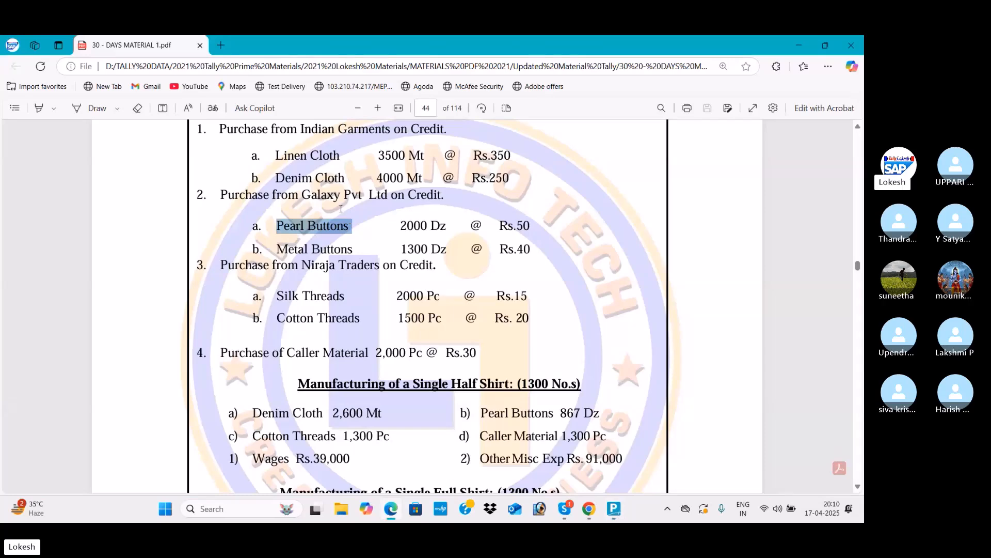
pyautogui.moveTo(277, 248); pyautogui.dragTo(346, 248)
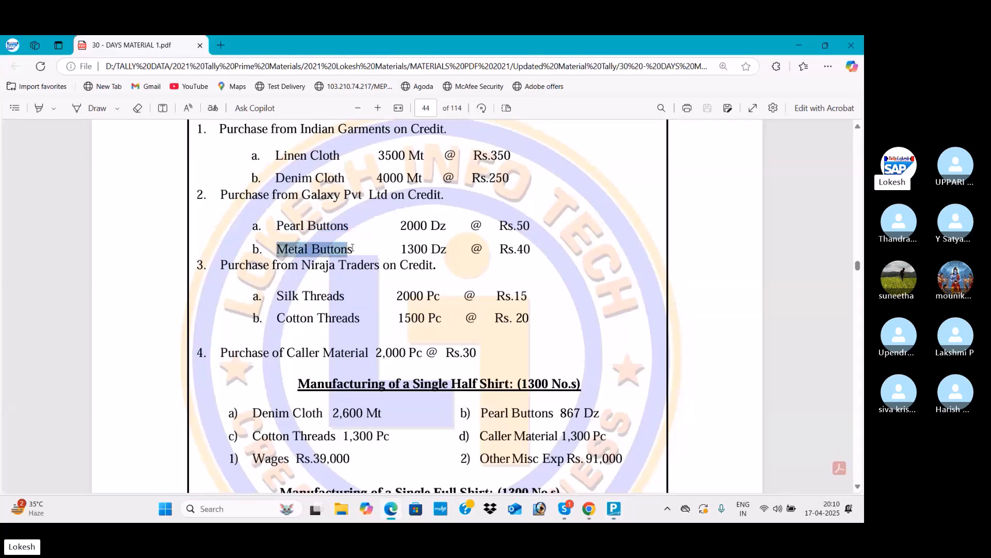
pyautogui.hotkey('ctrl', 'c')
pyautogui.hotkey('alt', 'Tab')
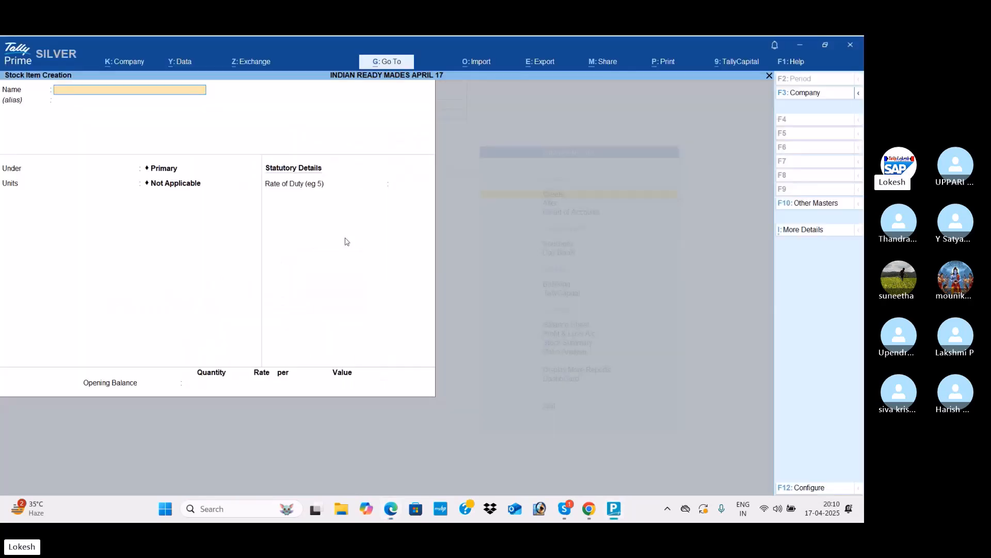
pyautogui.hotkey('ctrl', 'alt', 'v')
pyautogui.press('Return')
# Step: Place Metal Buttons under the group Buttons with the unit dz and save the stock item
pyautogui.press('Down')
pyautogui.press('Return')
pyautogui.press('Down')
pyautogui.press('Return')
pyautogui.press('Return')
pyautogui.press('Return')
pyautogui.press('Return')
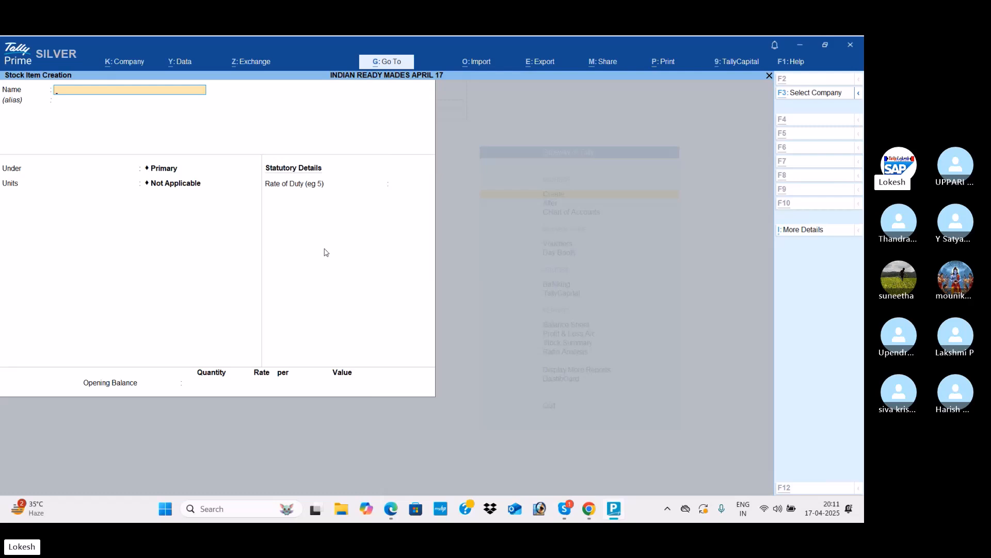
# Step: Name the next stock item Silk Threads, copied from the PDF into TallyPrime, and place it under the group Threads
pyautogui.hotkey('alt', 'Tab')
pyautogui.moveTo(277, 295); pyautogui.dragTo(348, 304)
pyautogui.hotkey('ctrl', 'c')
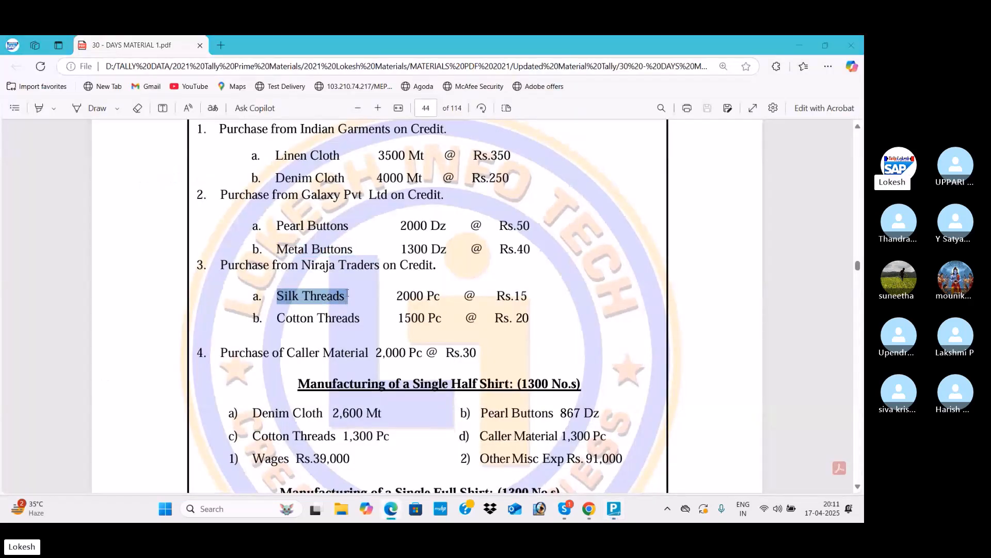
pyautogui.hotkey('alt', 'Tab')
pyautogui.hotkey('ctrl', 'v')
pyautogui.press('Return')
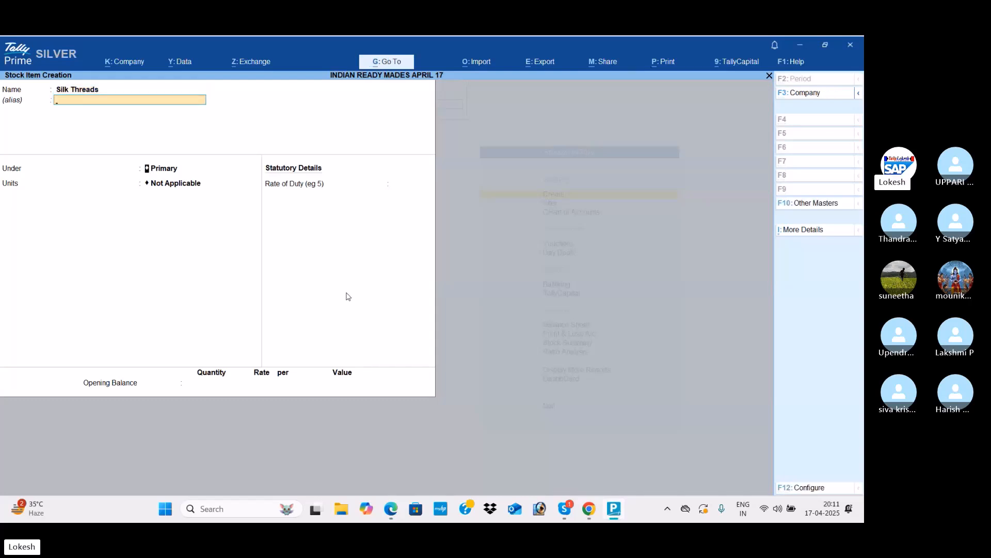
pyautogui.press('Down')
pyautogui.press('Down')
pyautogui.press('Down')
pyautogui.press('Down')
pyautogui.press('Return')
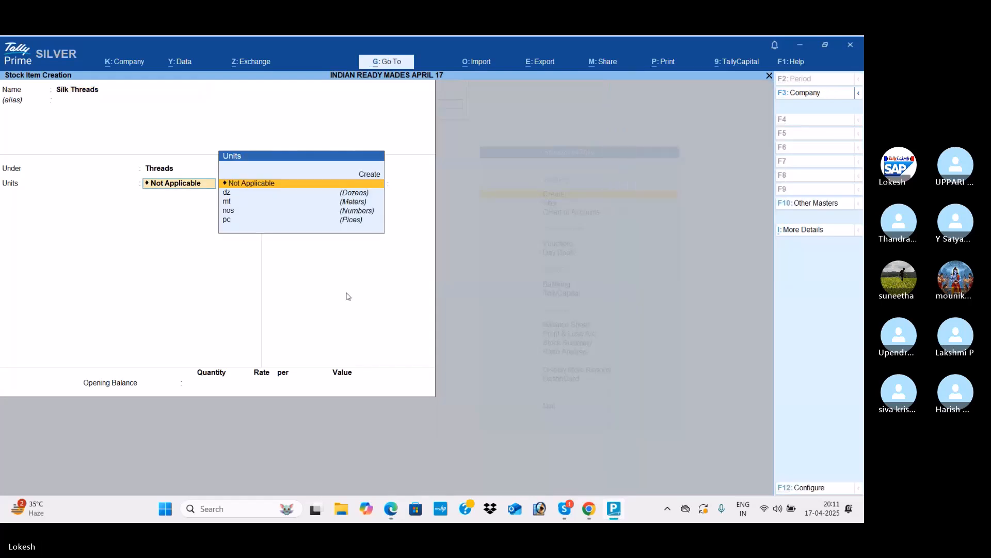
# Step: Check the thread's quantity unit in the PDF, set the Silk Threads unit to pc and save the stock item
pyautogui.hotkey('alt', 'Tab')
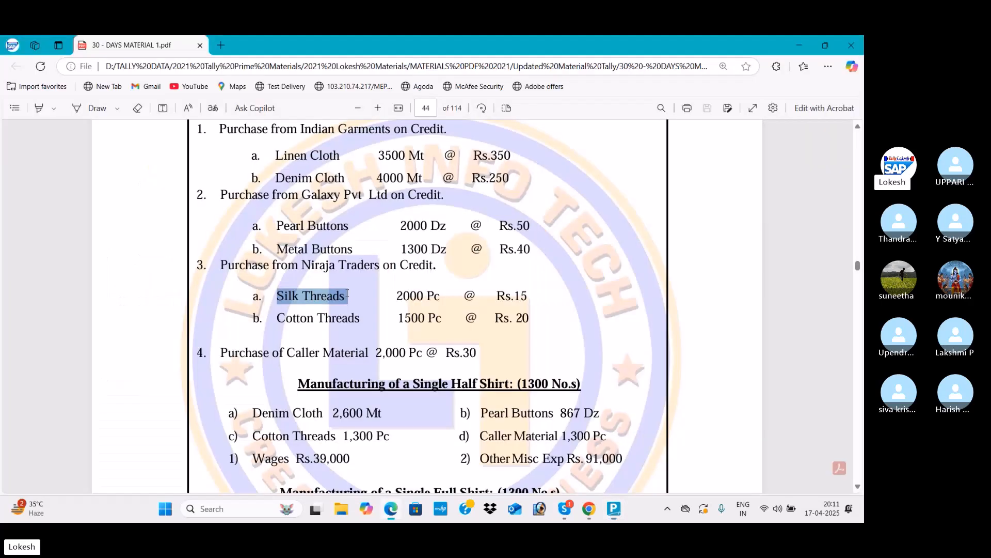
pyautogui.hotkey('alt', 'Tab')
pyautogui.press('Down')
pyautogui.press('Down')
pyautogui.press('Down')
pyautogui.press('Down')
pyautogui.press('Return')
pyautogui.press('Return')
pyautogui.press('Return')
pyautogui.press('Return')
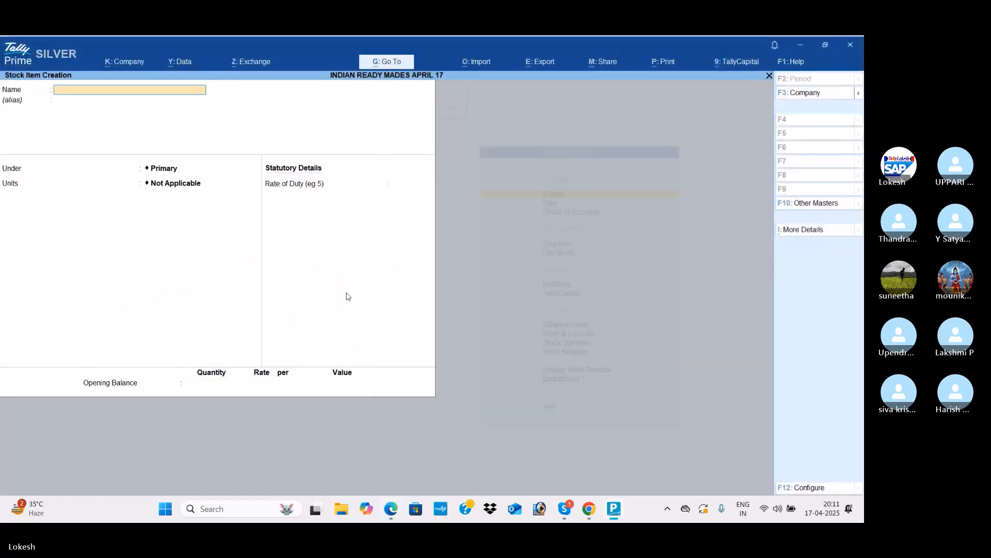
# Step: Copy the name Cotton Threads from the PDF and enter it as the next stock item's name in TallyPrime
pyautogui.hotkey('alt', 'Tab')
pyautogui.moveTo(277, 317); pyautogui.dragTo(362, 318)
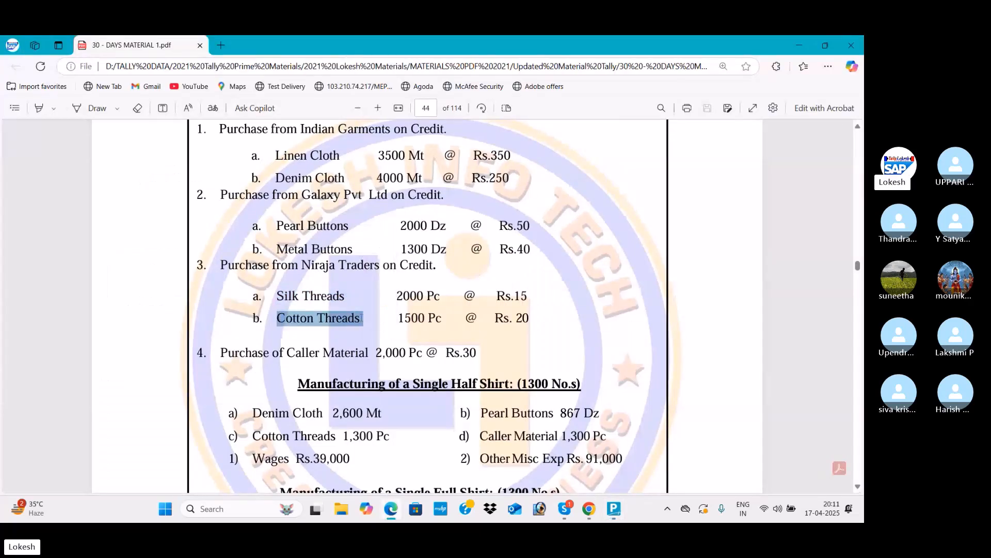
pyautogui.hotkey('ctrl', 'c')
pyautogui.hotkey('alt', 'Tab')
pyautogui.hotkey('ctrl', 'v')
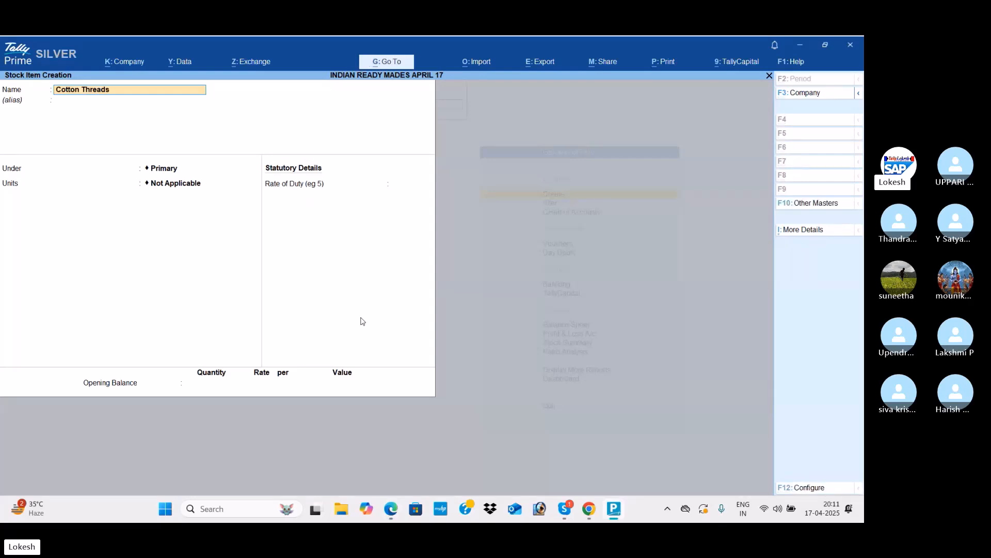
pyautogui.press('Return')
# Step: Place Cotton Threads under the group Threads with the unit pc and save the stock item
pyautogui.press('Down')
pyautogui.press('Down')
pyautogui.press('Down')
pyautogui.press('Down')
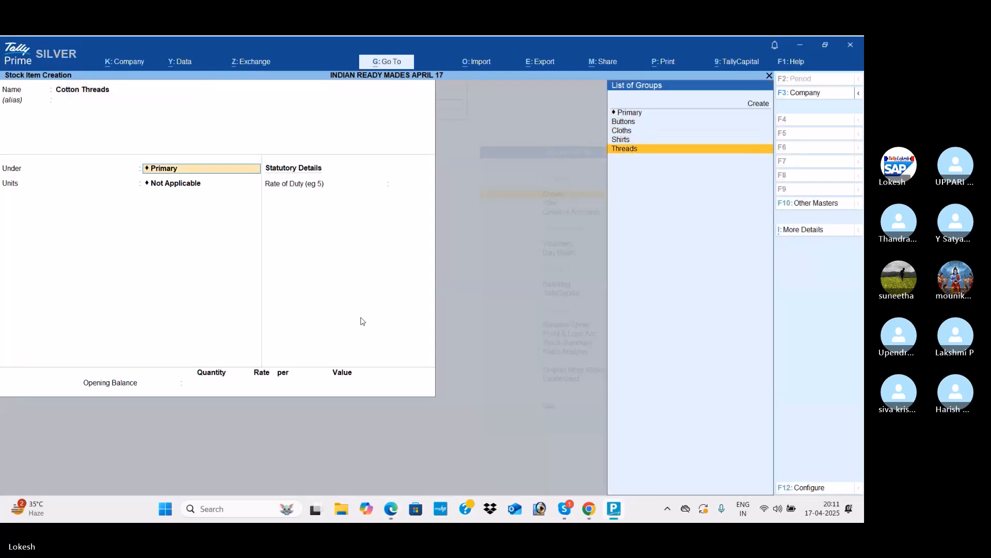
pyautogui.press('Return')
pyautogui.write('pc')
pyautogui.press('Return')
pyautogui.press('Return')
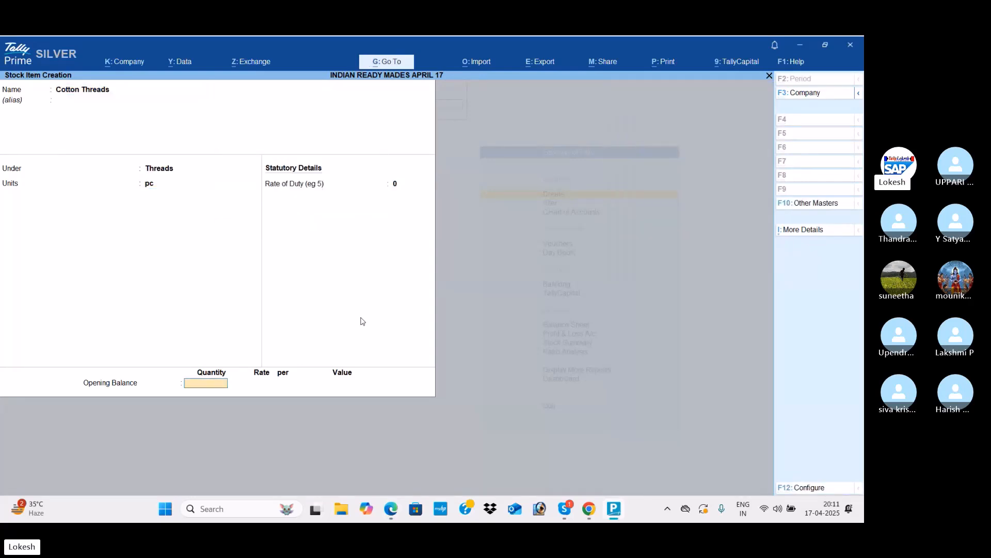
pyautogui.press('Return')
pyautogui.press('Return')
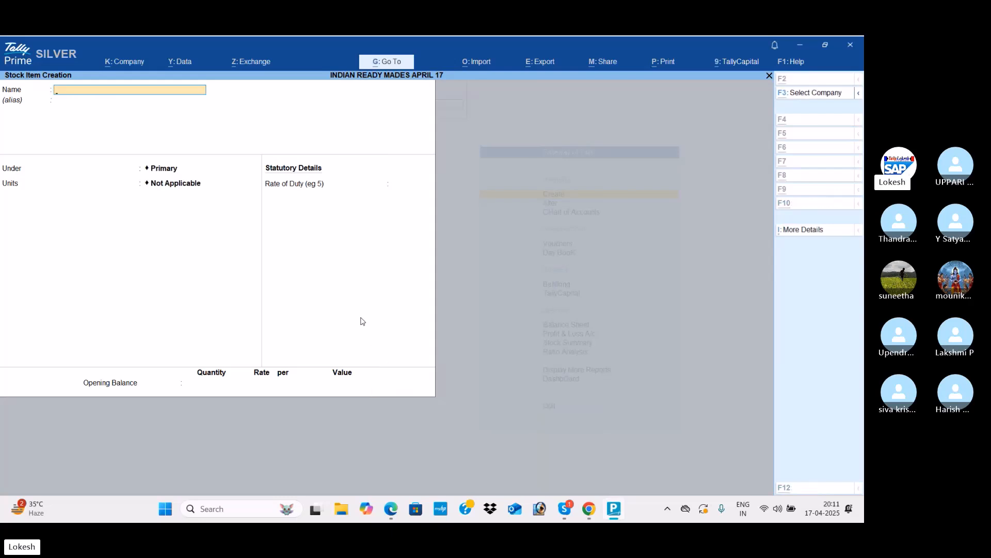
# Step: Copy the name Caller Material from the PDF and enter it as the next stock item's name in TallyPrime
pyautogui.hotkey('alt', 'Tab')
pyautogui.scroll(-1, 363, 316)
pyautogui.moveTo(288, 296); pyautogui.dragTo(367, 299)
pyautogui.rightClick(367, 299)
pyautogui.click(408, 204)
pyautogui.hotkey('alt', 'Tab')
pyautogui.hotkey('ctrl', 'v')
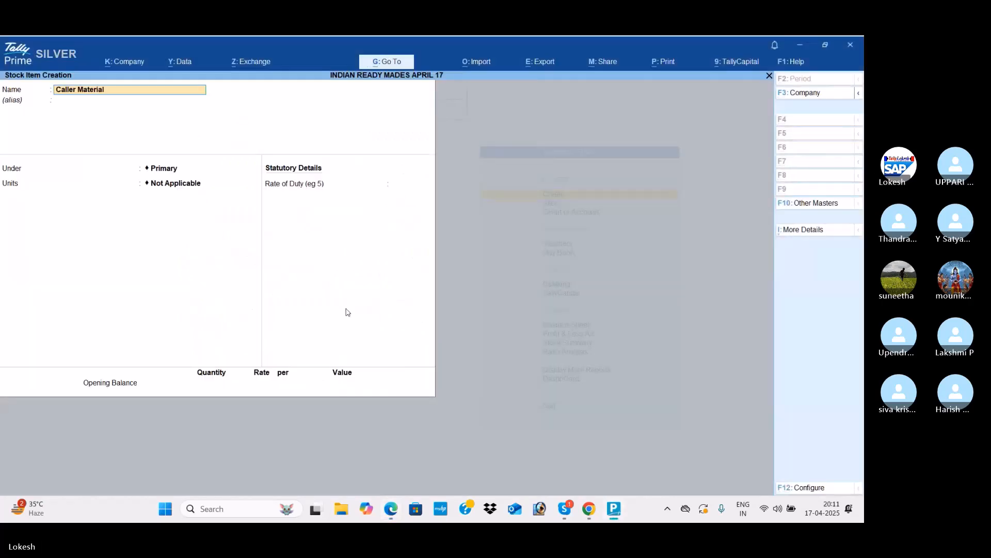
# Step: Keep Caller Material under Primary, set its unit to pc and save the stock item
pyautogui.press('Return')
pyautogui.press('Return')
pyautogui.press('Return')
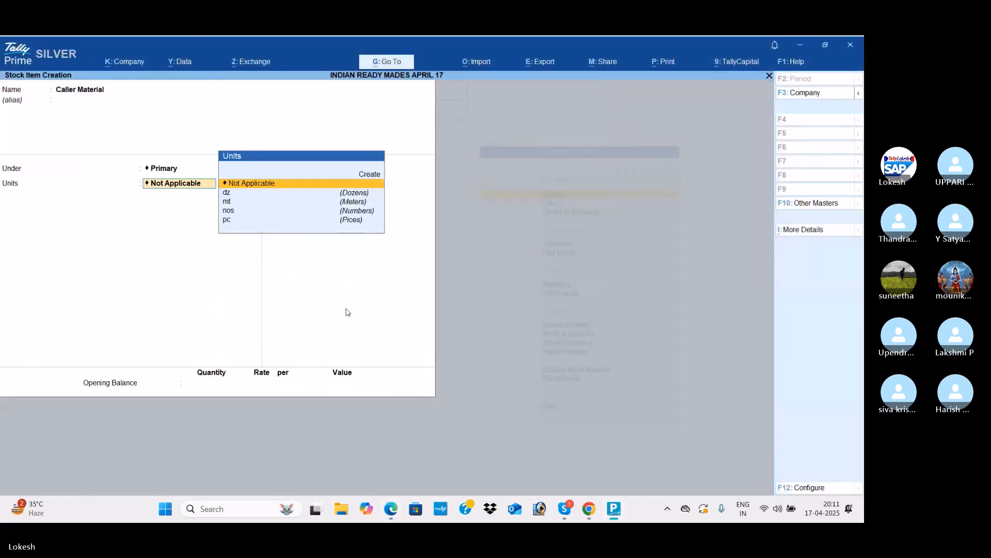
pyautogui.press('Down')
pyautogui.press('Down')
pyautogui.press('Down')
pyautogui.press('Down')
pyautogui.press('Return')
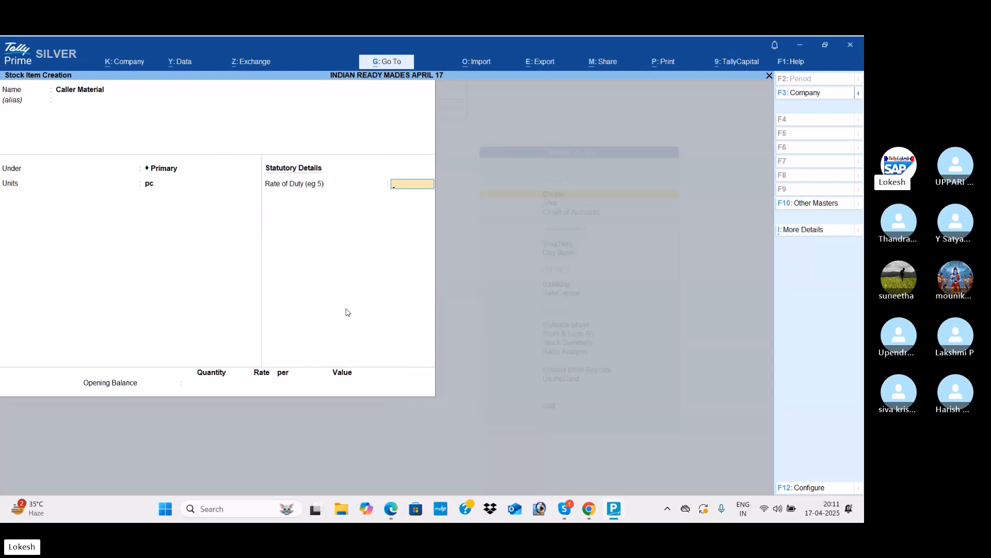
pyautogui.press('Return')
pyautogui.press('Return')
pyautogui.press('Return')
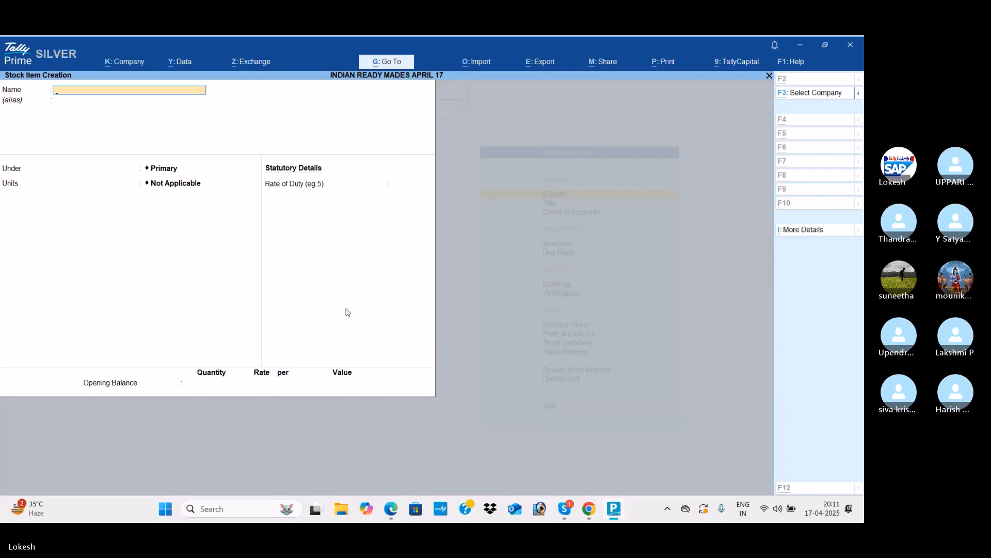
# Step: Copy the name Half Shirt from the PDF's manufacturing heading and enter it as the next stock item's name in TallyPrime
pyautogui.hotkey('alt', 'Tab')
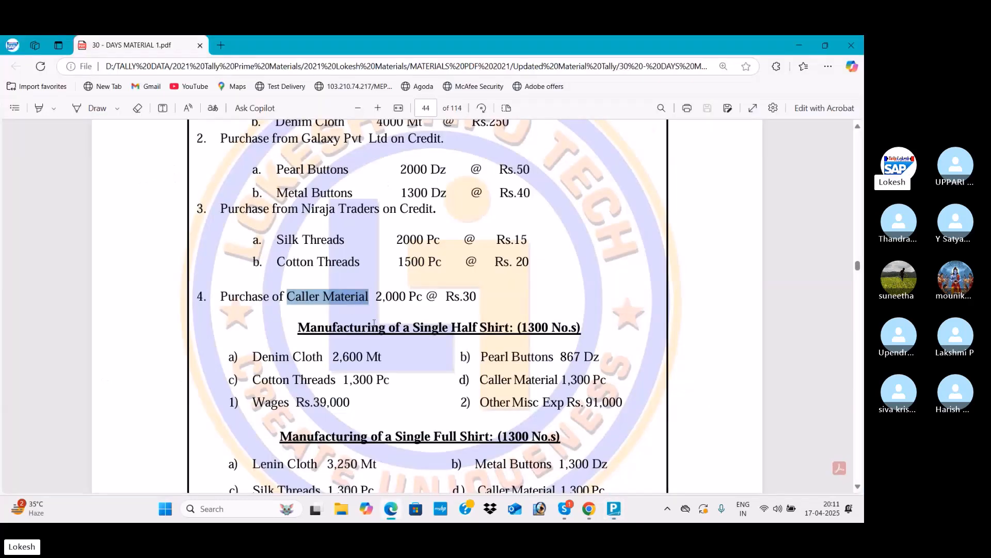
pyautogui.scroll(-1, 373, 323)
pyautogui.moveTo(452, 271); pyautogui.dragTo(505, 271)
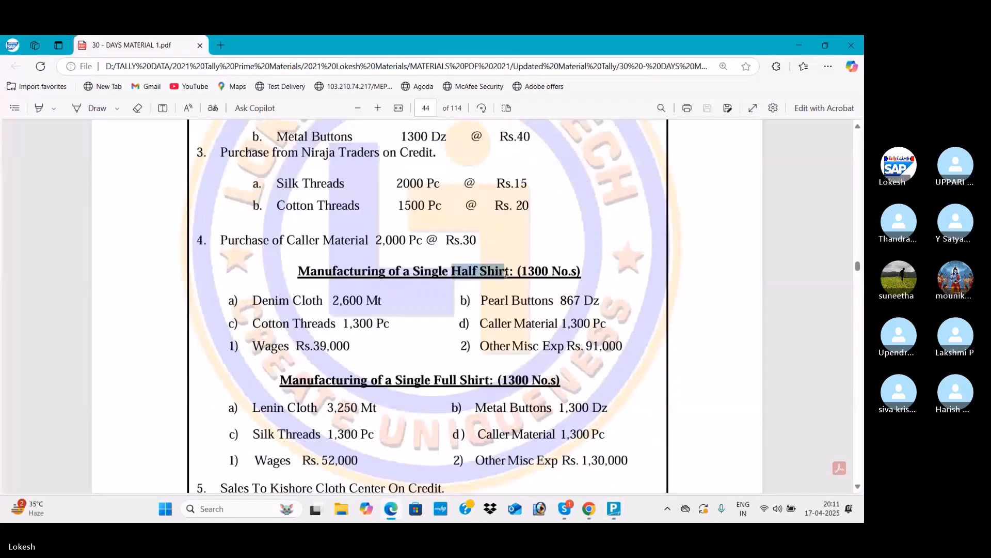
pyautogui.hotkey('alt', 'Tab')
pyautogui.hotkey('ctrl', 'alt', 'v')
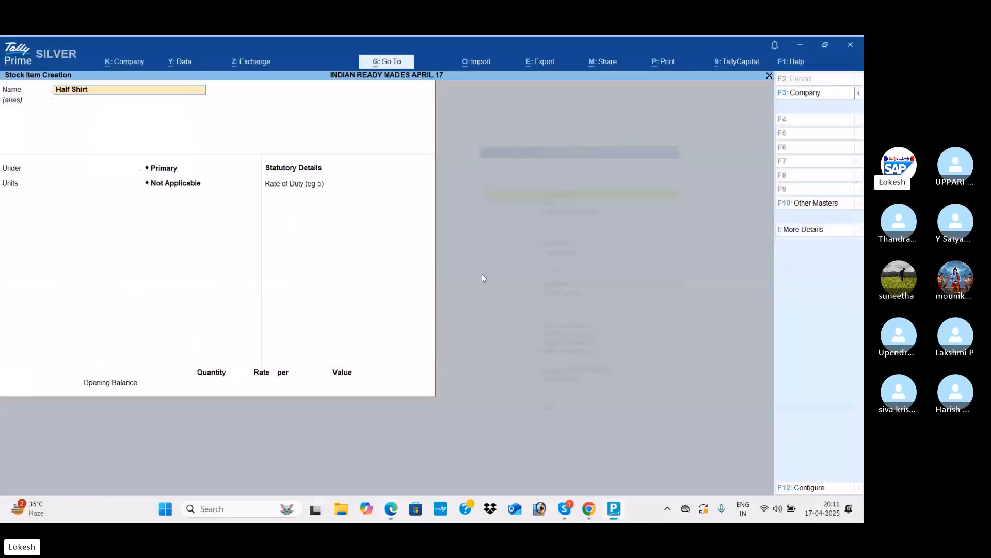
# Step: Place Half Shirt under the group Shirts with the unit nos and save the stock item
pyautogui.press('Return')
pyautogui.press('Return')
pyautogui.press('Down')
pyautogui.press('Down')
pyautogui.press('Down')
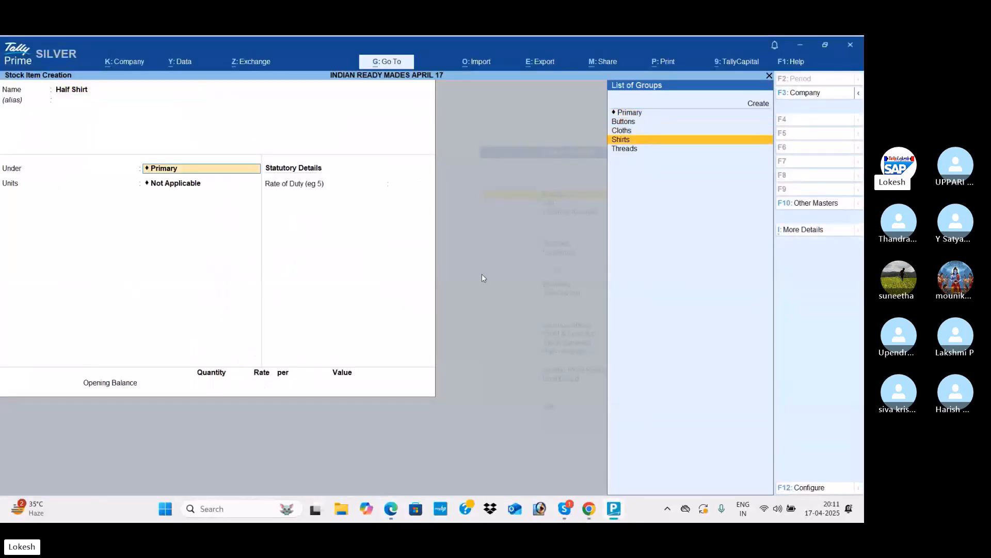
pyautogui.press('Return')
pyautogui.press('Down')
pyautogui.press('Down')
pyautogui.press('Down')
pyautogui.press('Return')
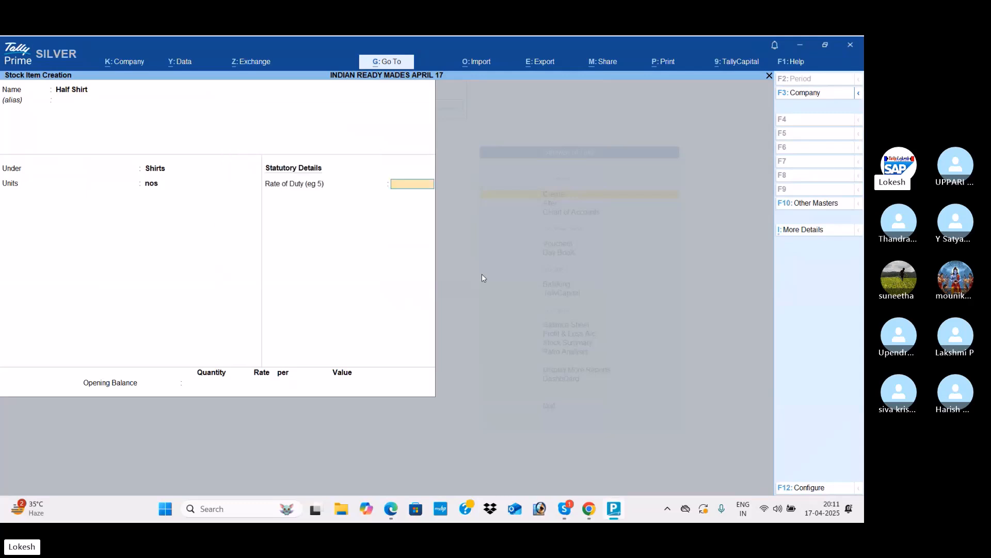
pyautogui.press('Return')
pyautogui.press('Return')
pyautogui.press('Return')
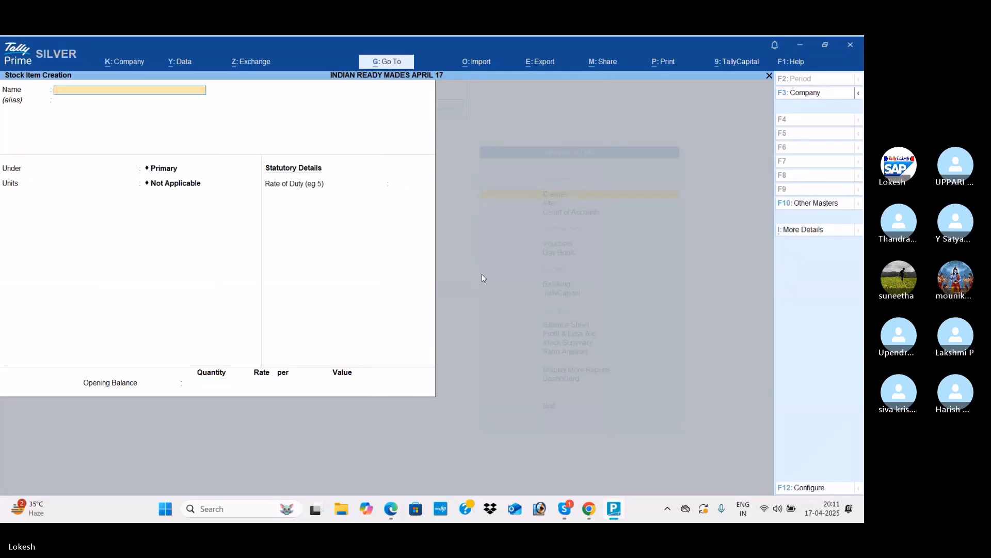
# Step: Copy the name Full Shirt from the PDF's second manufacturing heading and enter it as the next stock item's name in TallyPrime
pyautogui.hotkey('alt', 'Tab')
pyautogui.scroll(-2, 481, 273)
pyautogui.moveTo(432, 269); pyautogui.dragTo(489, 273)
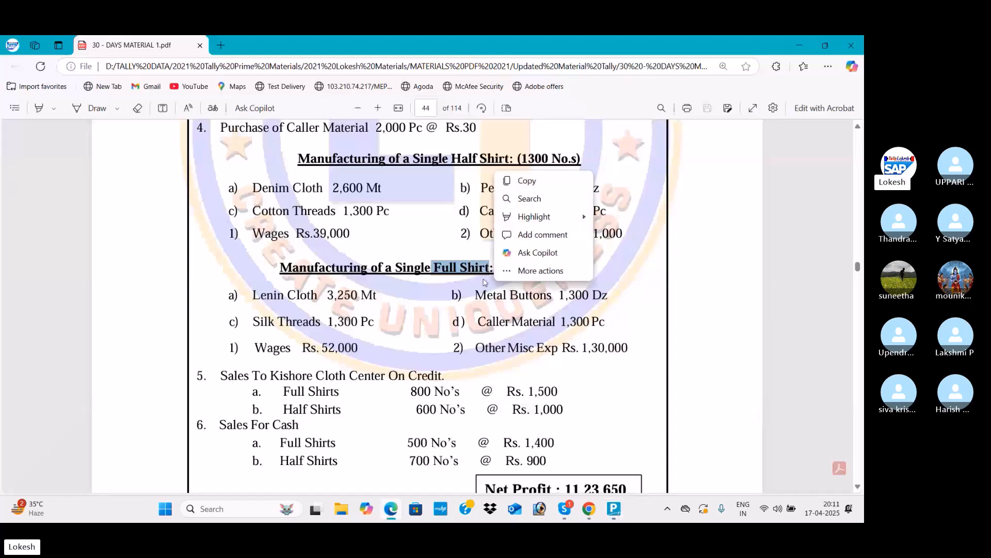
pyautogui.hotkey('alt', 'Tab')
pyautogui.hotkey('ctrl', 'alt', 'v')
pyautogui.press('Return')
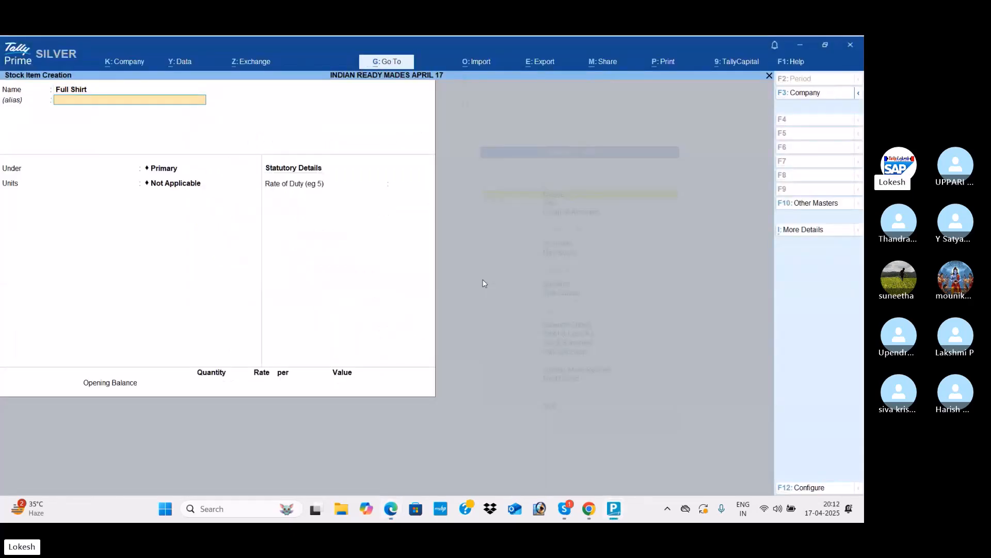
# Step: Place Full Shirt under the group Shirts with the unit nos and save the stock item
pyautogui.press('Return')
pyautogui.press('Down')
pyautogui.press('Down')
pyautogui.press('Down')
pyautogui.press('Return')
pyautogui.write('nos')
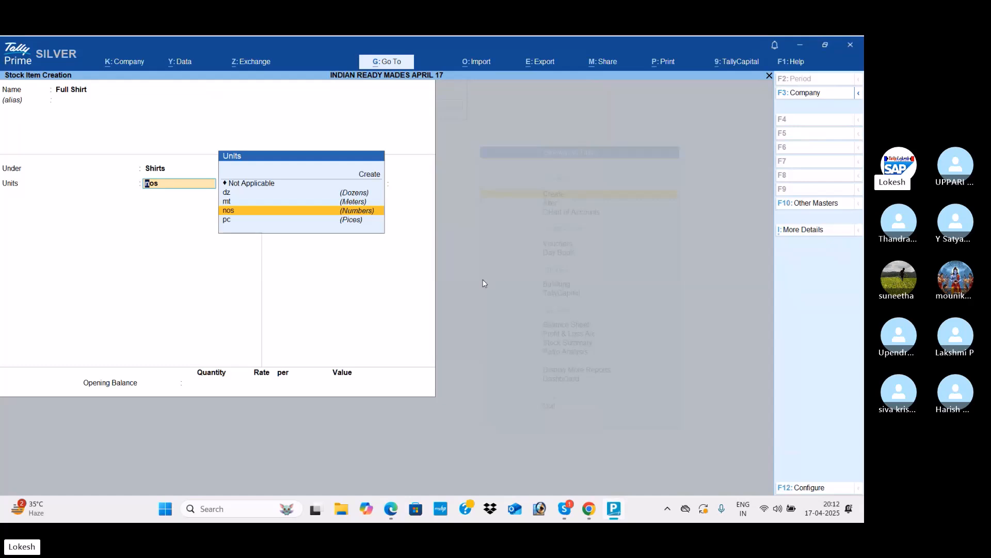
pyautogui.press('Return')
pyautogui.press('Return')
pyautogui.press('Return')
pyautogui.press('Return')
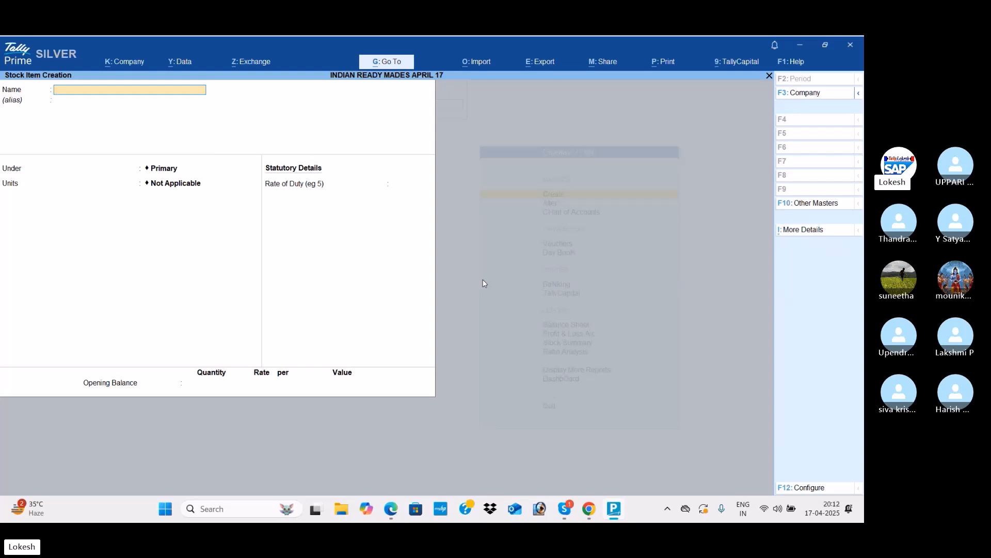
# Step: Leave stock item creation, return to the Gateway of Tally and open voucher entry
pyautogui.press('Escape')
pyautogui.press('Return')
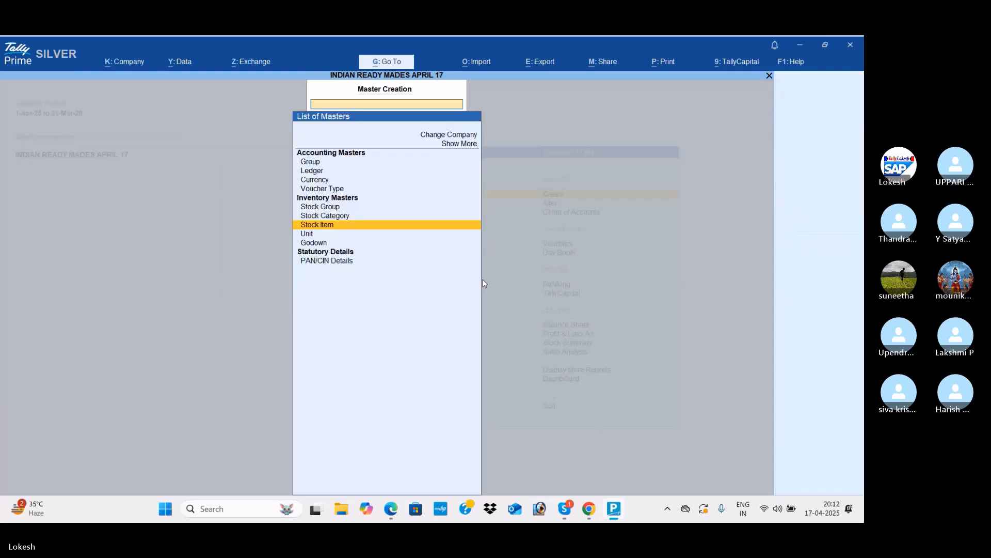
pyautogui.press('Escape')
pyautogui.press('Down')
pyautogui.press('Down')
pyautogui.press('Down')
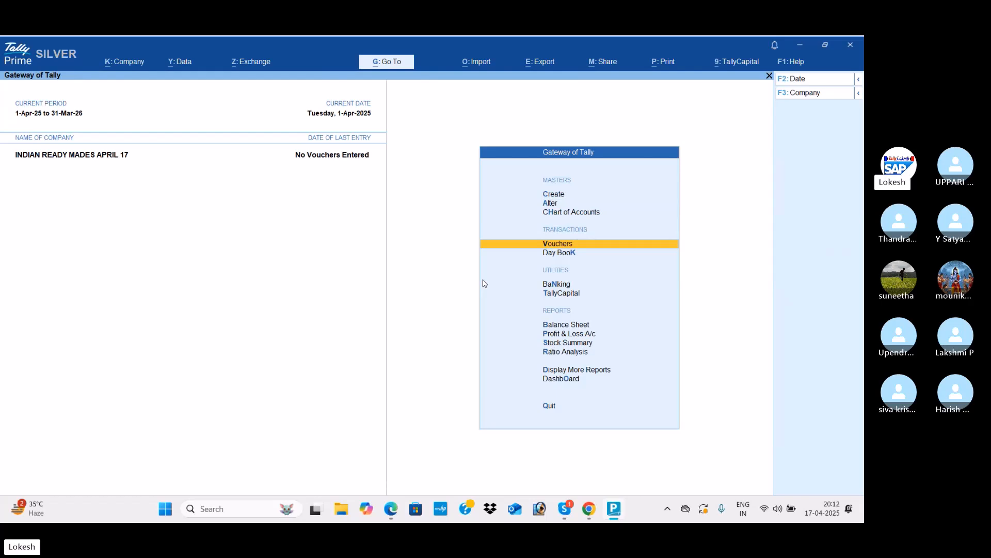
pyautogui.press('Return')
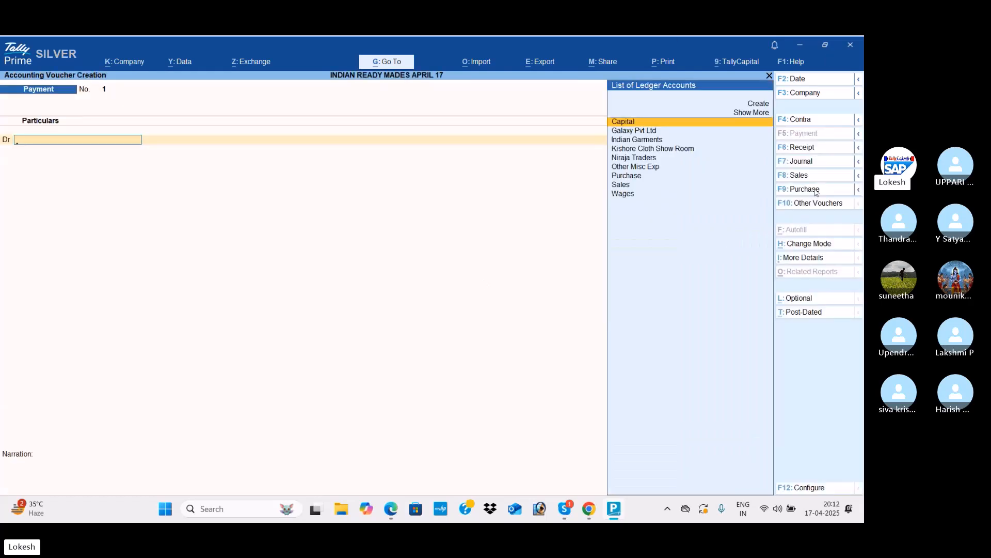
# Step: Start a receipt voucher and credit Capital with 25,00,000, the starting capital given in the PDF
pyautogui.click(810, 150)
pyautogui.press('Return')
pyautogui.hotkey('alt', 'Tab')
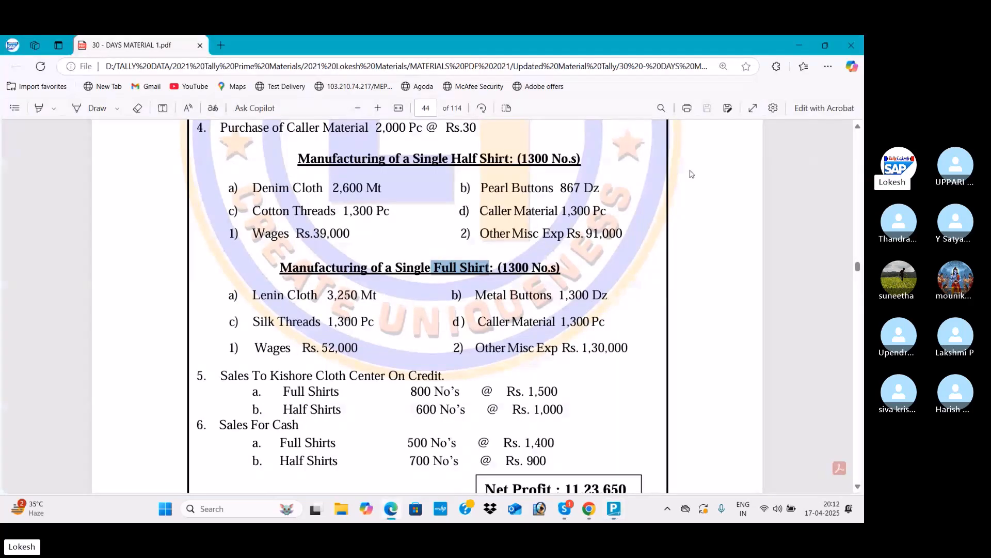
pyautogui.scroll(8, 567, 232)
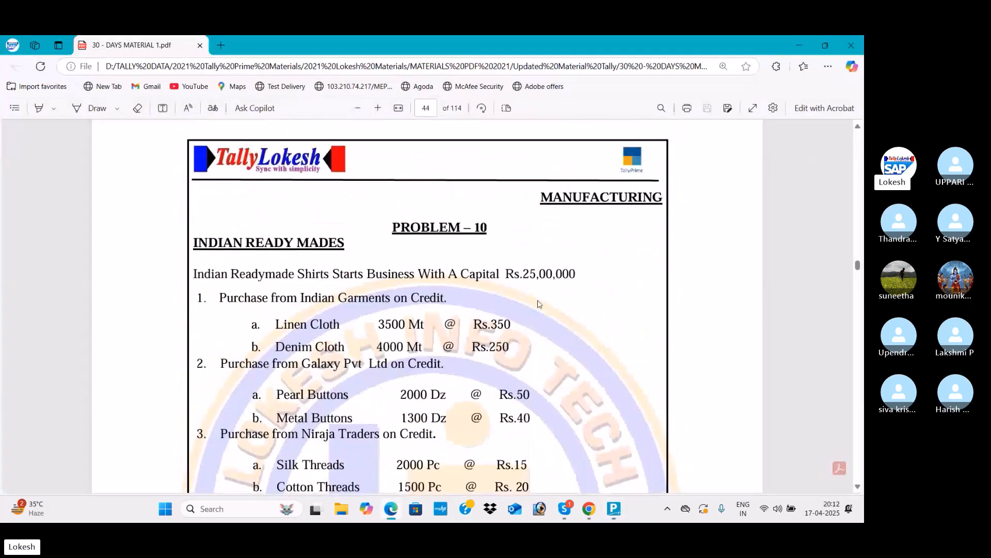
pyautogui.hotkey('alt', 'Tab')
pyautogui.write('250')
pyautogui.press('Return')
# Step: Debit Cash with 25,00,000 in the receipt voucher and accept it
pyautogui.press('Down')
pyautogui.press('Return')
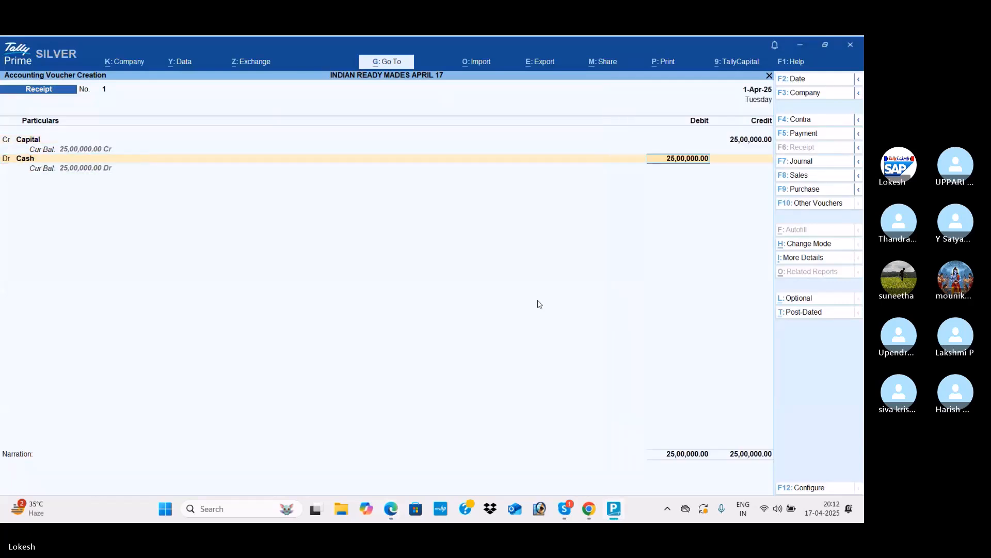
pyautogui.press('Return')
pyautogui.press('Return')
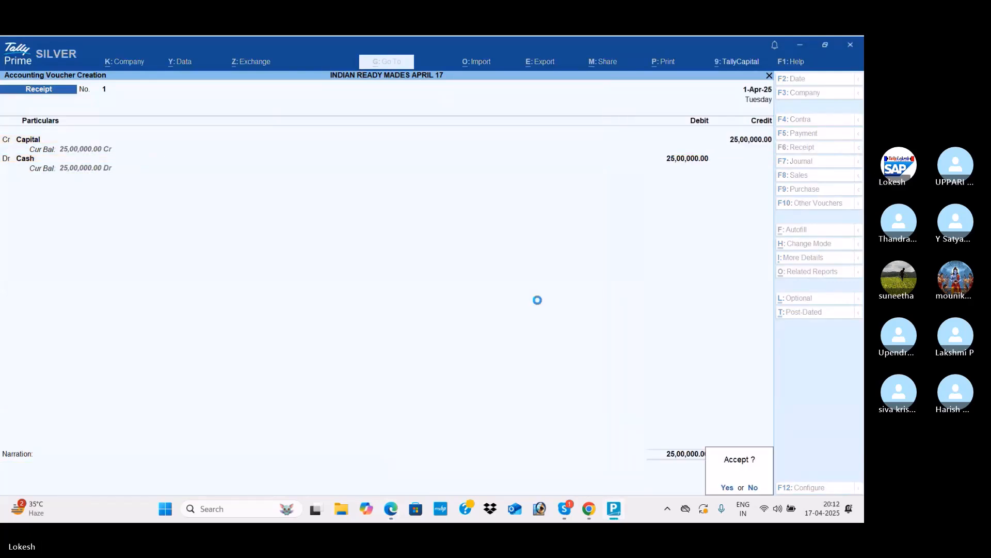
pyautogui.press('Return')
# Step: Check the first purchase in the PDF and start a purchase voucher in TallyPrime, leaving the supplier invoice number blank
pyautogui.hotkey('alt', 'Tab')
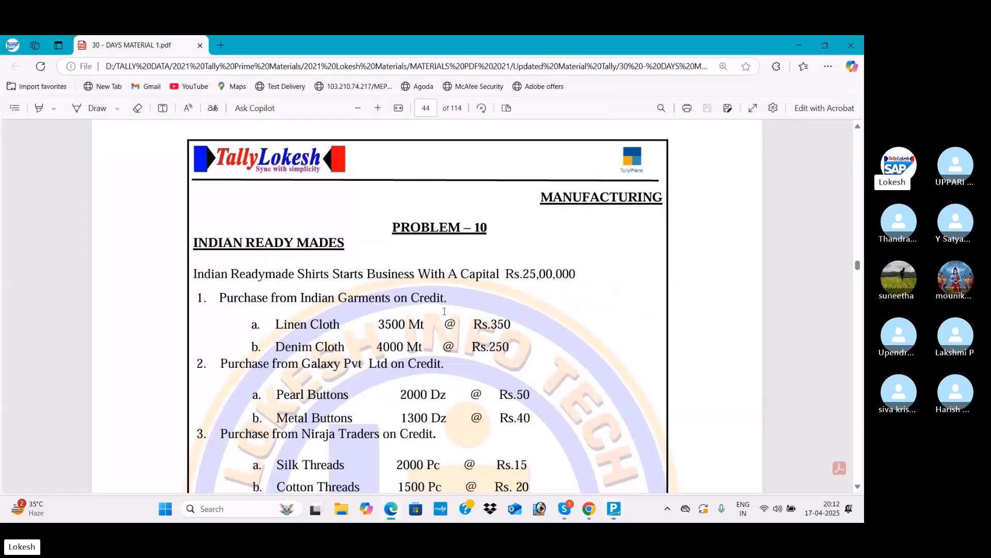
pyautogui.hotkey('alt', 'Tab')
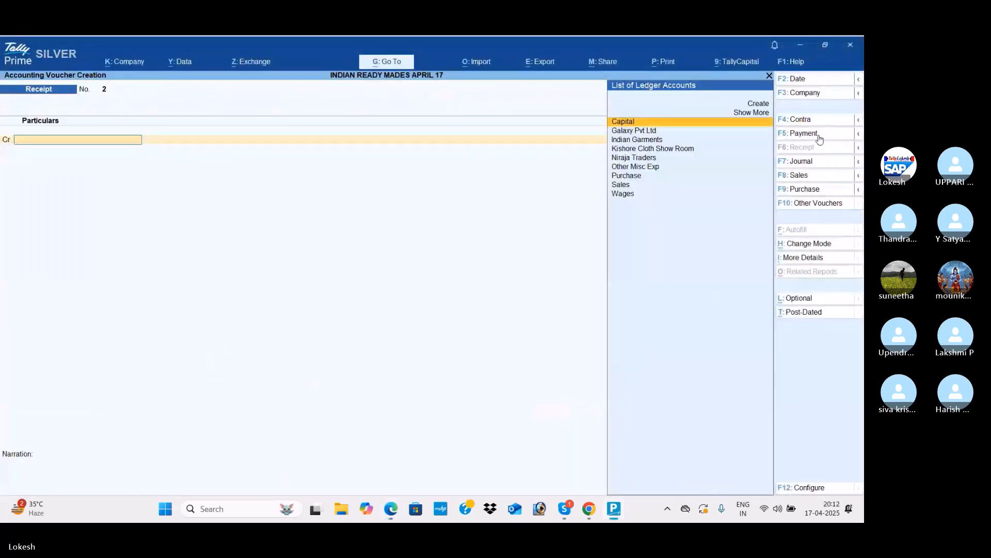
pyautogui.click(815, 189)
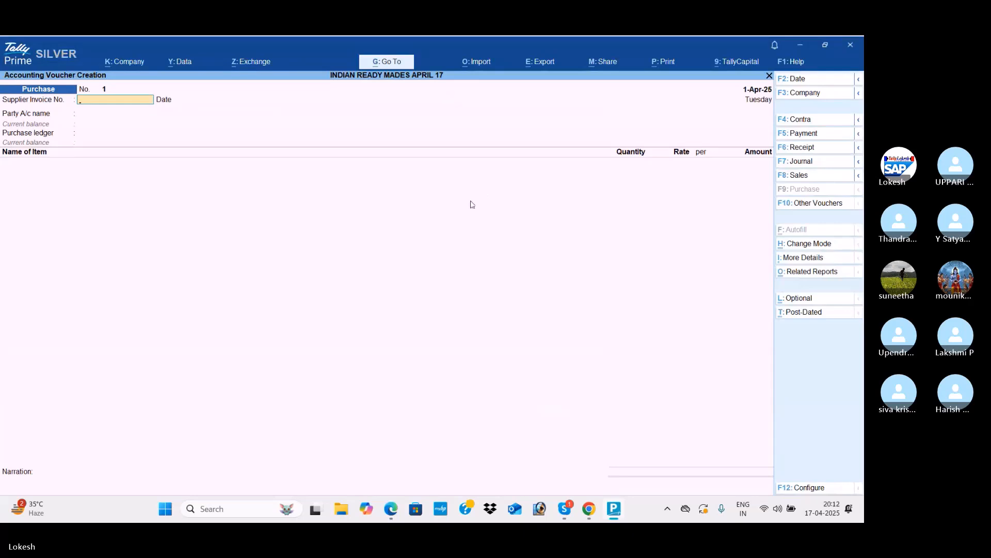
pyautogui.press('Return')
# Step: Set the party account to Indian Garments as given in the PDF, accept the party details and choose the Purchase ledger
pyautogui.hotkey('alt', 'Tab')
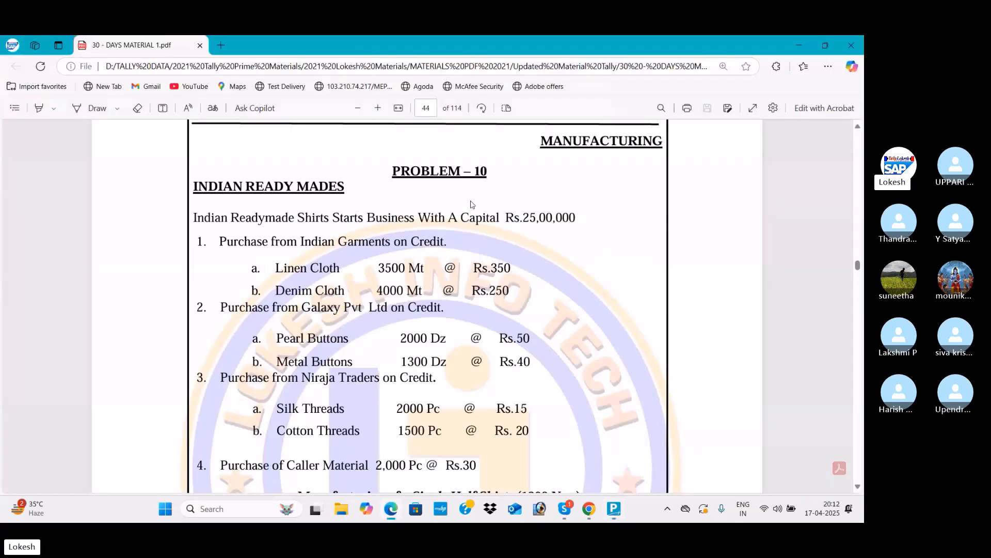
pyautogui.scroll(-1, 470, 205)
pyautogui.hotkey('alt', 'Tab')
pyautogui.press('Down')
pyautogui.press('Down')
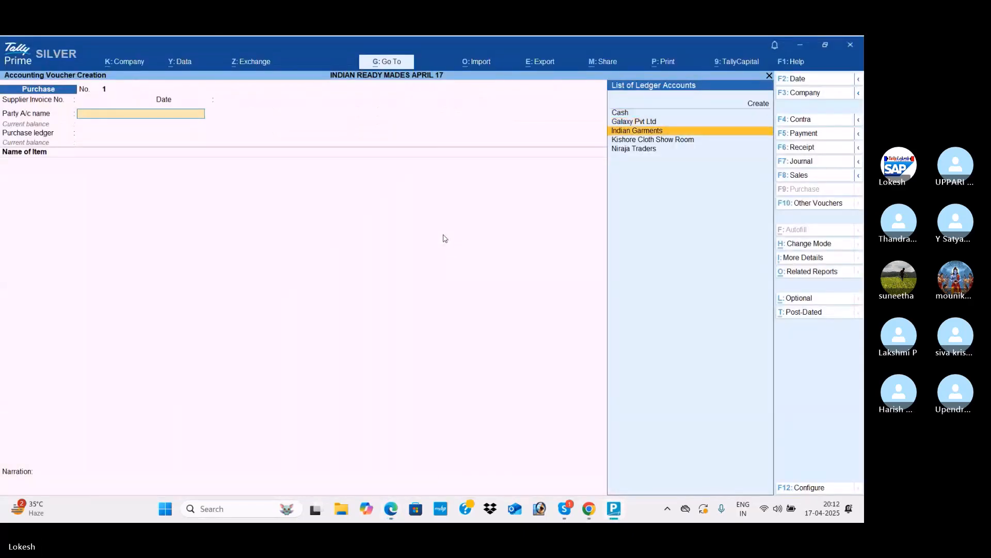
pyautogui.press('Return')
pyautogui.hotkey('ctrl', 'a')
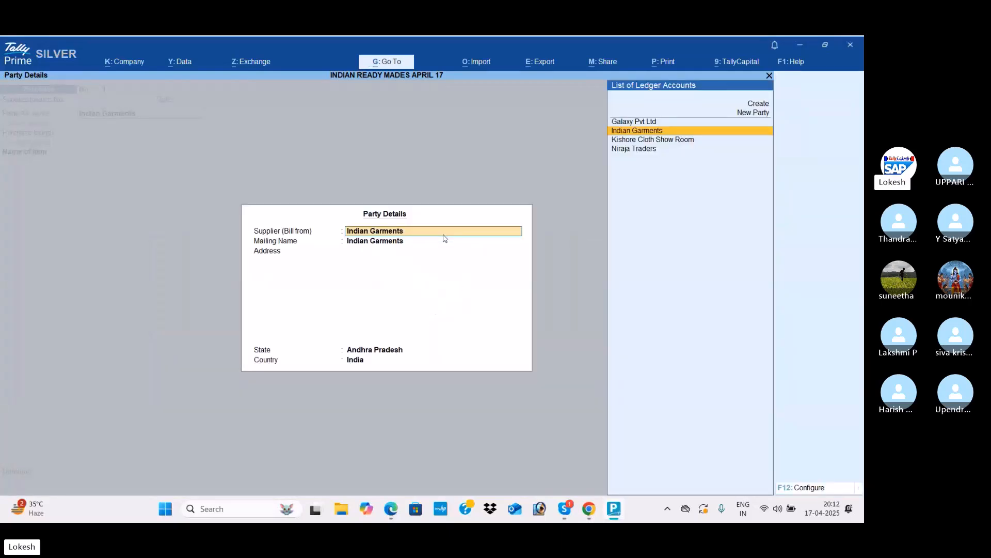
pyautogui.hotkey('ctrl', 'a')
pyautogui.press('Return')
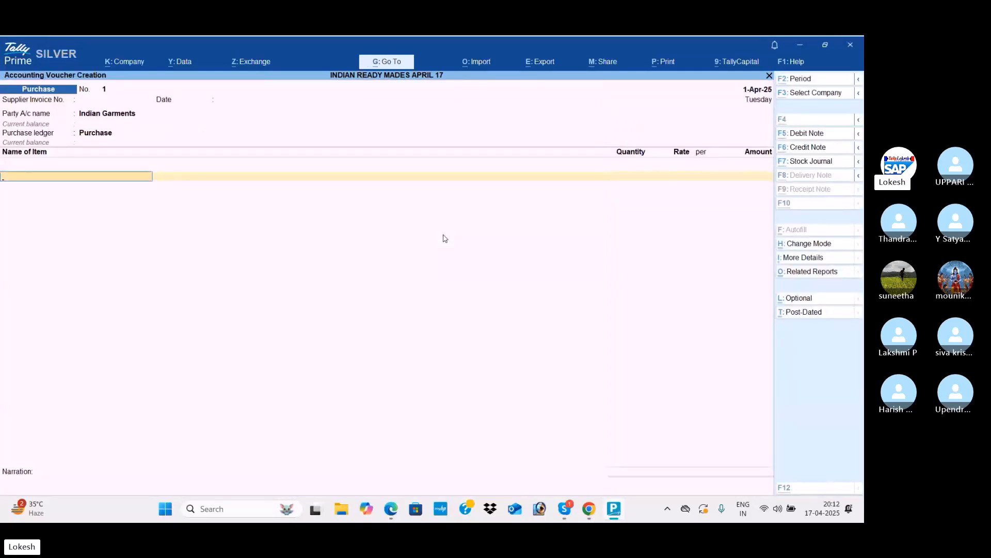
# Step: Add Linen Cloth as the first purchased item with the PDF's quantity of 3500 mt
pyautogui.hotkey('alt', 'Tab')
pyautogui.hotkey('alt', 'Tab')
pyautogui.write('L')
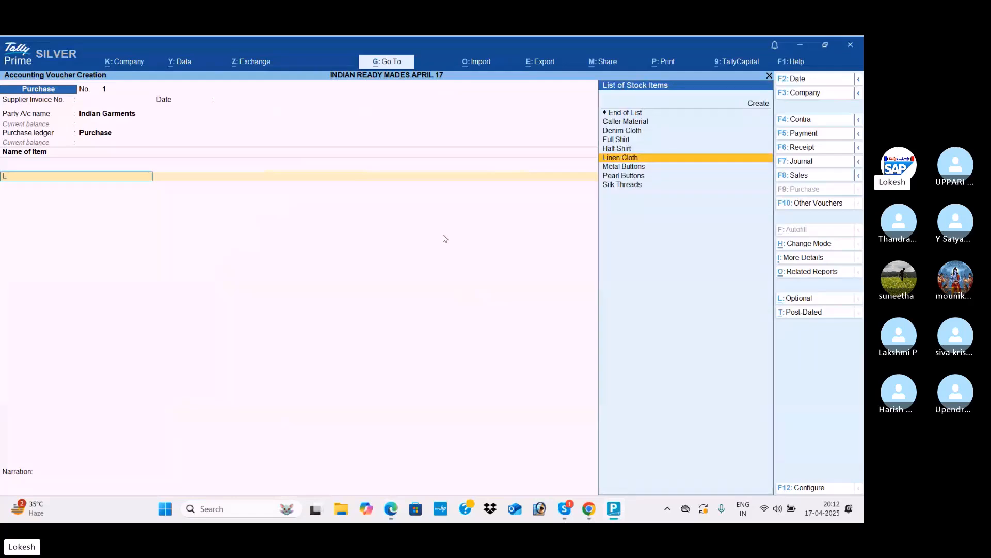
pyautogui.press('Return')
pyautogui.hotkey('alt', 'Tab')
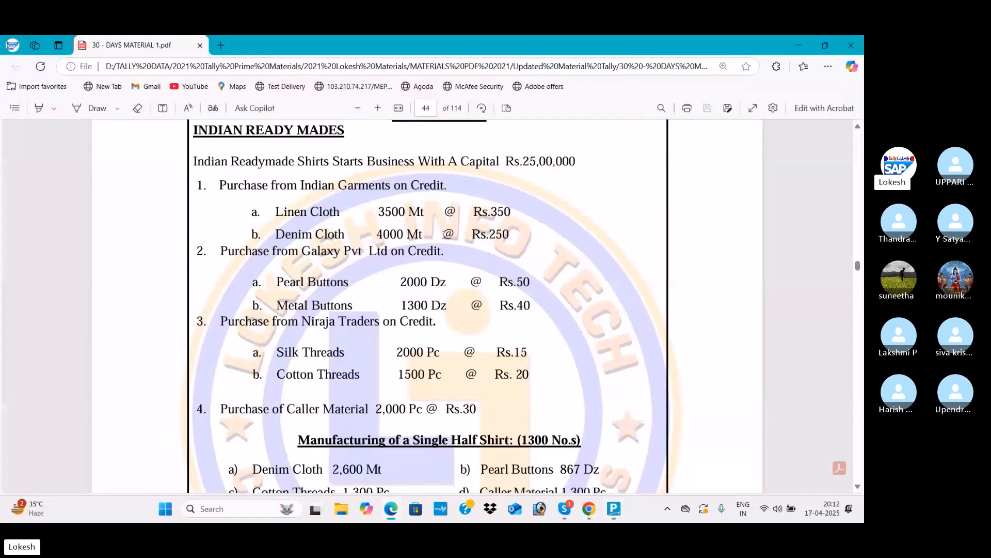
pyautogui.hotkey('alt', 'Tab')
pyautogui.write('3500')
pyautogui.press('Return')
# Step: Check the Linen Cloth rate in the PDF, enter 350 per mt and complete the item line
pyautogui.hotkey('alt', 'Tab')
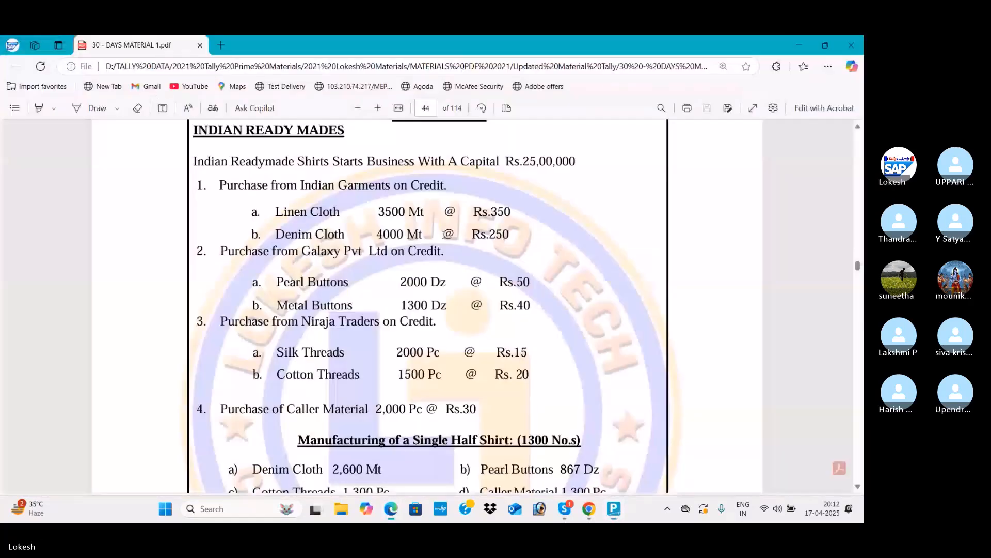
pyautogui.hotkey('alt', 'Tab')
pyautogui.write('350')
pyautogui.press('Return')
pyautogui.press('Return')
pyautogui.press('Return')
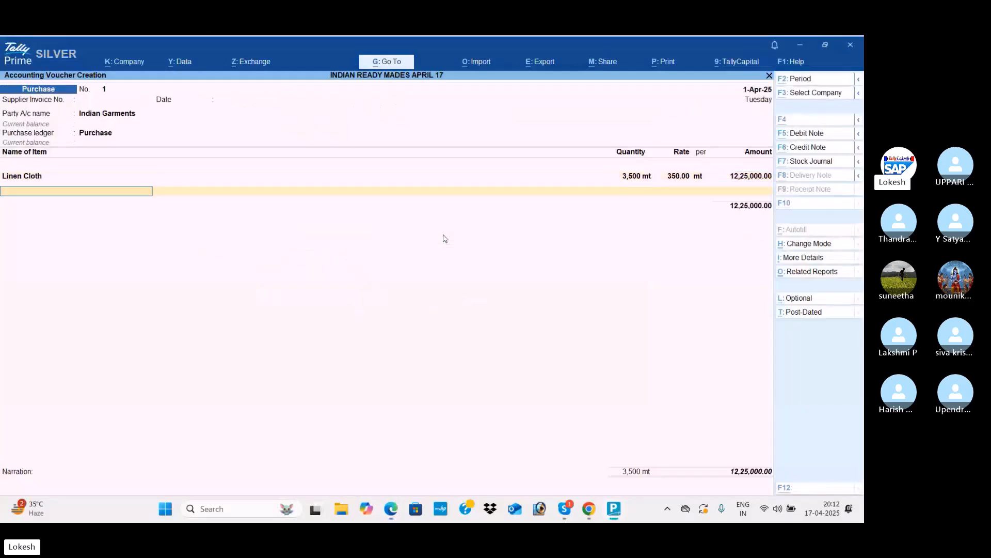
# Step: Check the second item in the PDF and add Denim Cloth to the purchase with a quantity of 4000 mt
pyautogui.hotkey('alt', 'Tab')
pyautogui.hotkey('alt', 'Tab')
pyautogui.write('d')
pyautogui.press('Return')
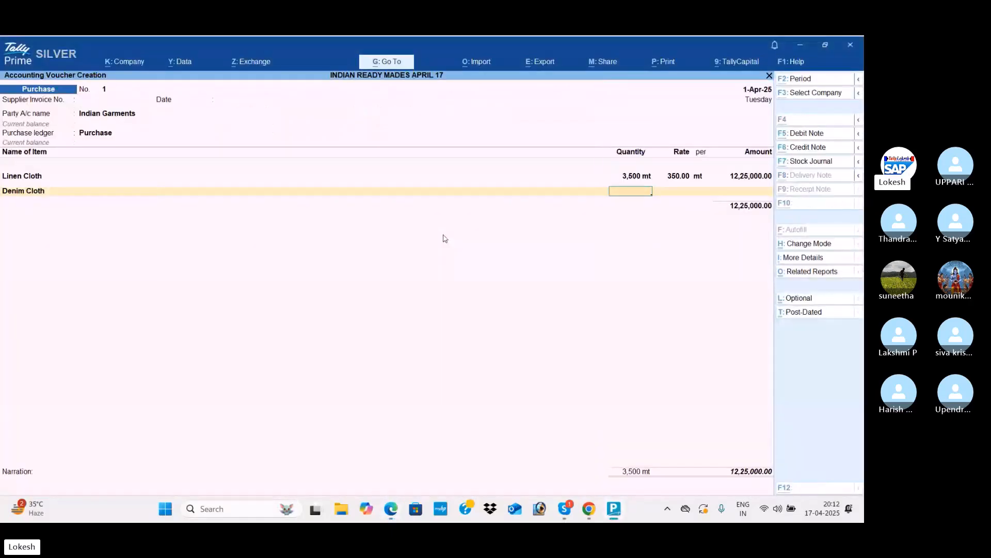
pyautogui.hotkey('alt', 'Tab')
pyautogui.hotkey('alt', 'Tab')
pyautogui.write('4000')
pyautogui.press('Return')
# Step: Check the Denim Cloth rate in the PDF, enter 250 per mt and save the Indian Garments purchase voucher
pyautogui.hotkey('alt', 'Tab')
pyautogui.hotkey('alt', 'Tab')
pyautogui.write('250')
pyautogui.press('Return')
pyautogui.press('Return')
pyautogui.press('Return')
pyautogui.press('Return')
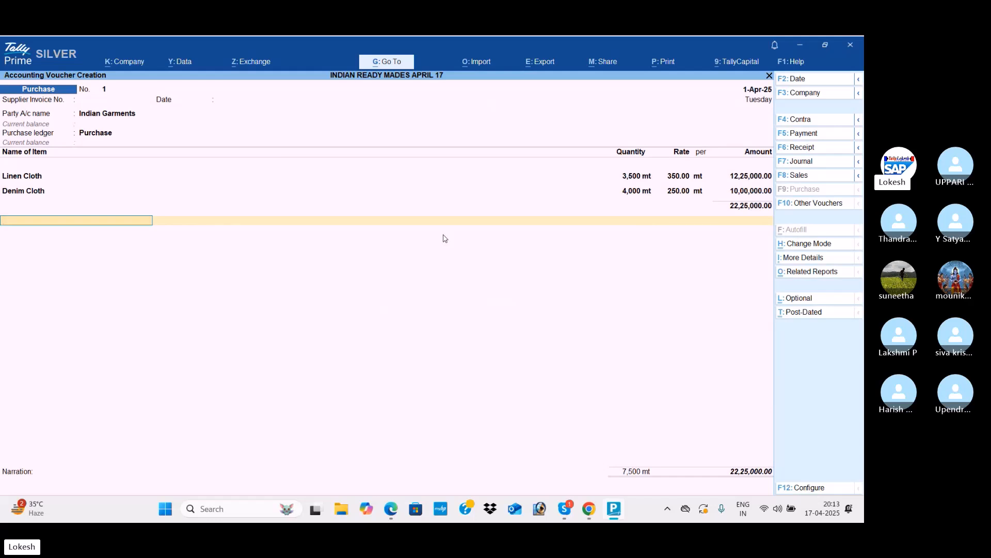
pyautogui.press('Return')
pyautogui.press('Return')
pyautogui.press('Return')
# Step: Check the second purchase in the PDF, set the party account to Galaxy Pvt Ltd and choose the Purchase ledger
pyautogui.hotkey('alt', 'Tab')
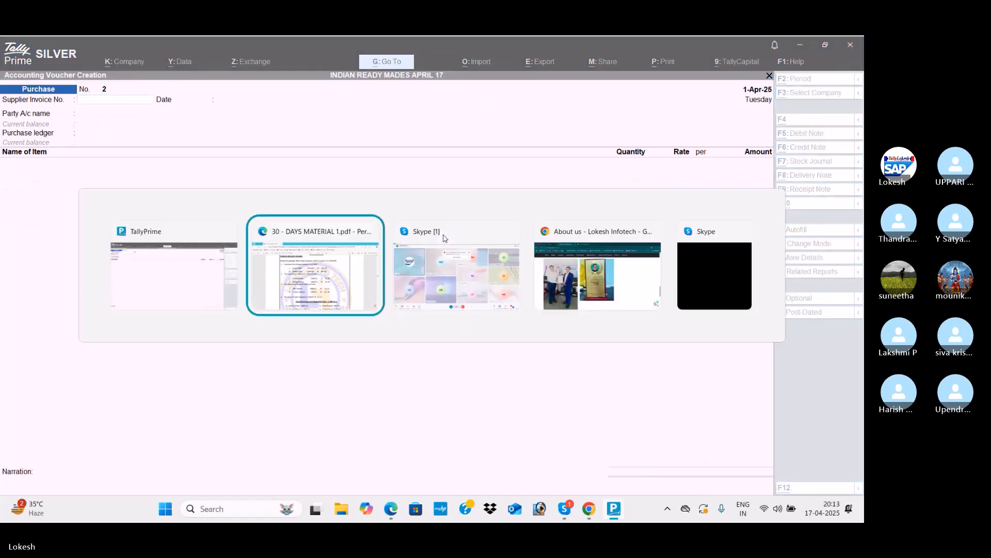
pyautogui.hotkey('alt', 'Tab')
pyautogui.press('Down')
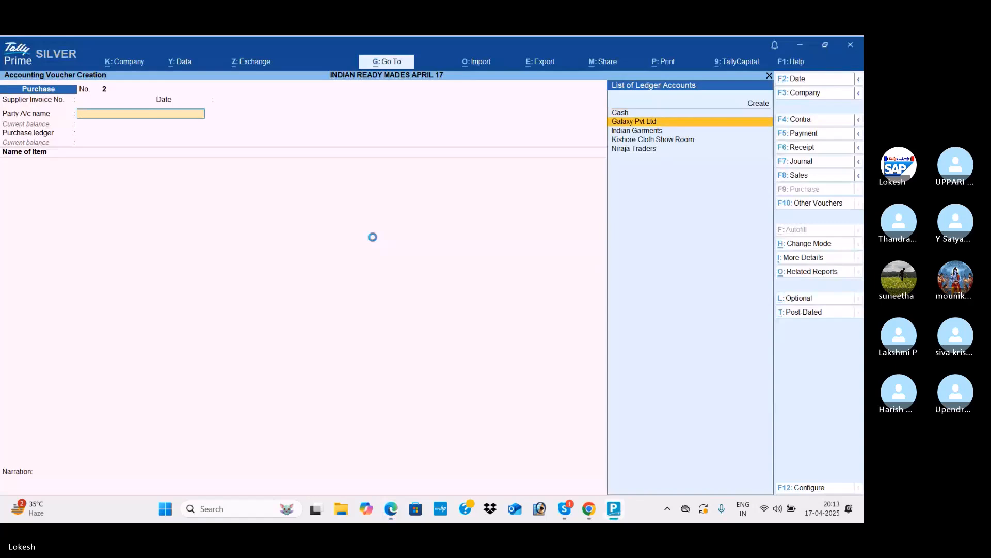
pyautogui.press('Return')
pyautogui.press('Return')
pyautogui.press('Return')
pyautogui.hotkey('ctrl', 'a')
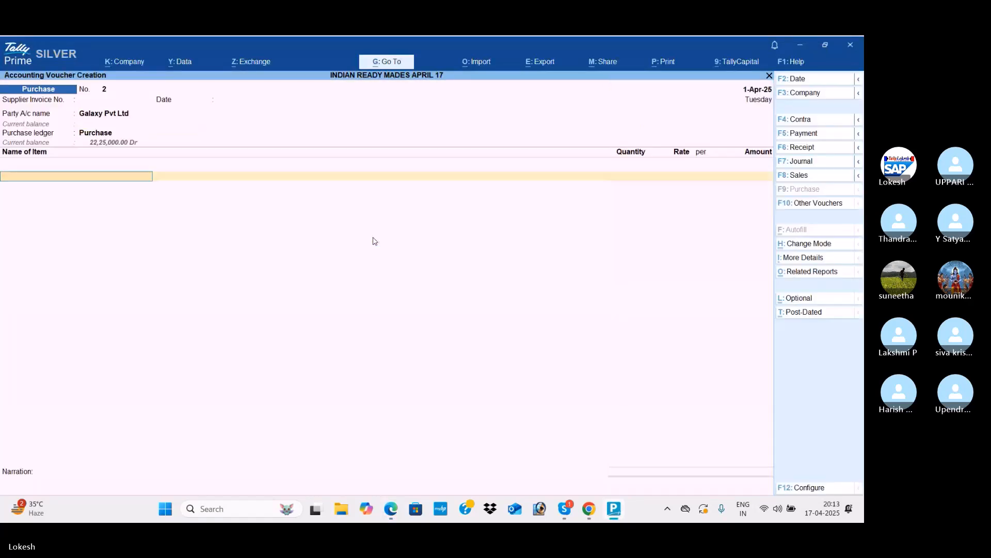
pyautogui.press('BackSpace')
pyautogui.press('Return')
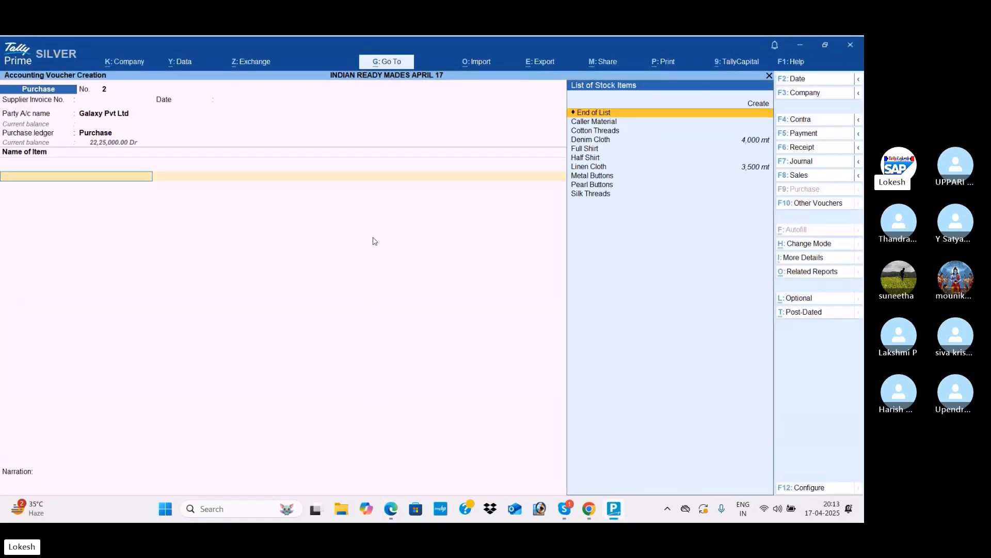
# Step: Add Pearl Buttons as the first item of the Galaxy Pvt Ltd purchase with the PDF's quantity of 2000 dz
pyautogui.hotkey('alt', 'Tab')
pyautogui.hotkey('alt', 'Tab')
pyautogui.write('p')
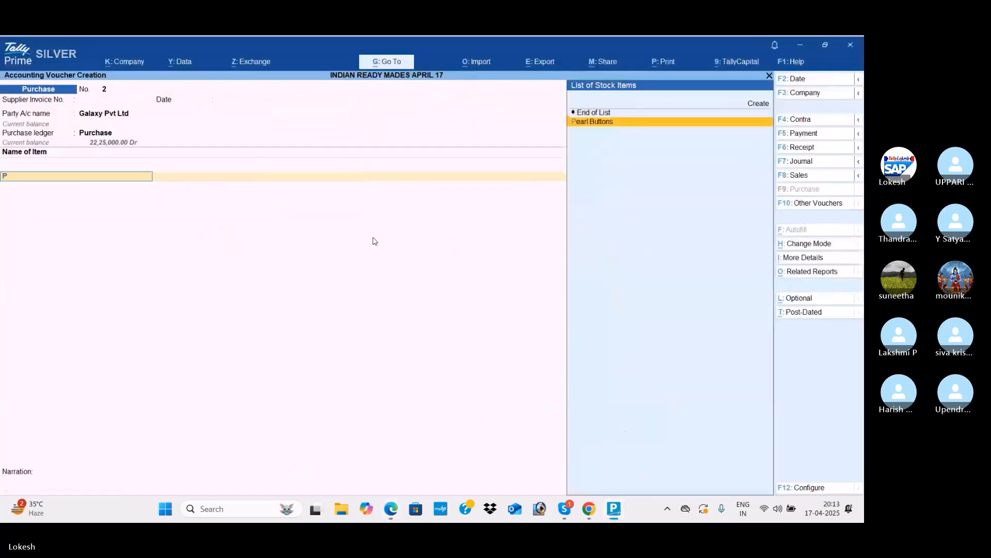
pyautogui.press('Return')
pyautogui.hotkey('alt', 'Tab')
pyautogui.hotkey('alt', 'Tab')
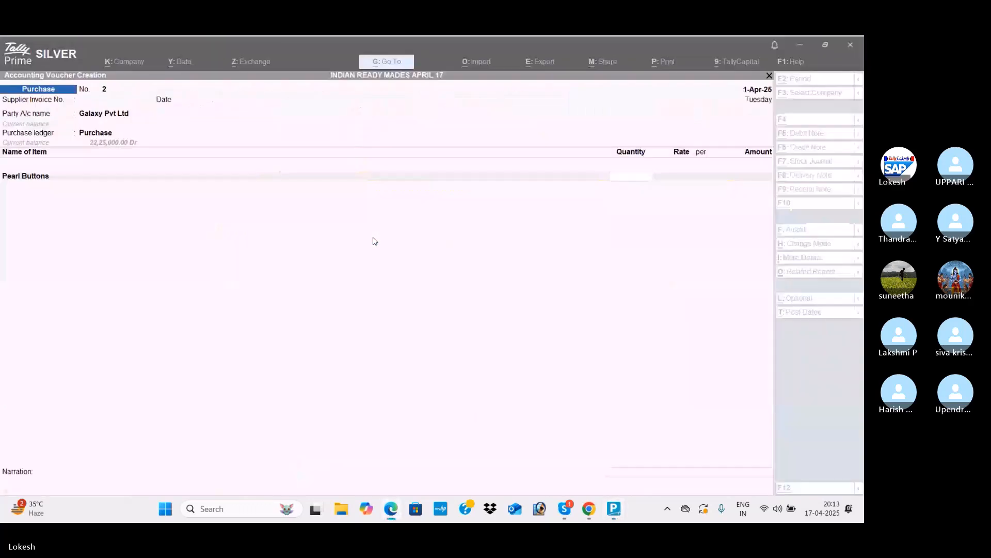
pyautogui.write('2000')
pyautogui.press('Return')
# Step: Check the Pearl Buttons rate in the PDF, enter 50 per dz and complete the item line
pyautogui.hotkey('alt', 'Tab')
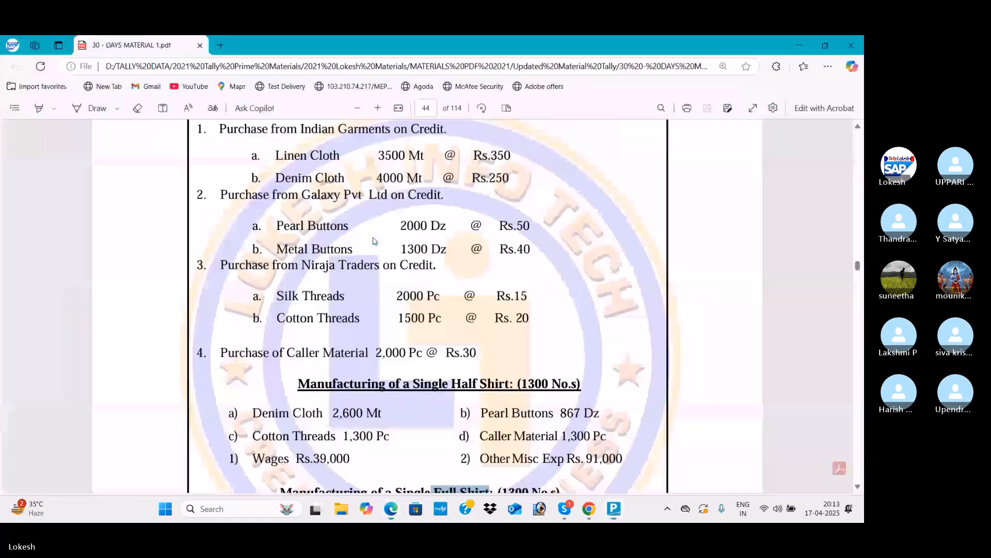
pyautogui.hotkey('alt', 'Tab')
pyautogui.write('50')
pyautogui.press('Return')
pyautogui.press('Return')
pyautogui.press('Return')
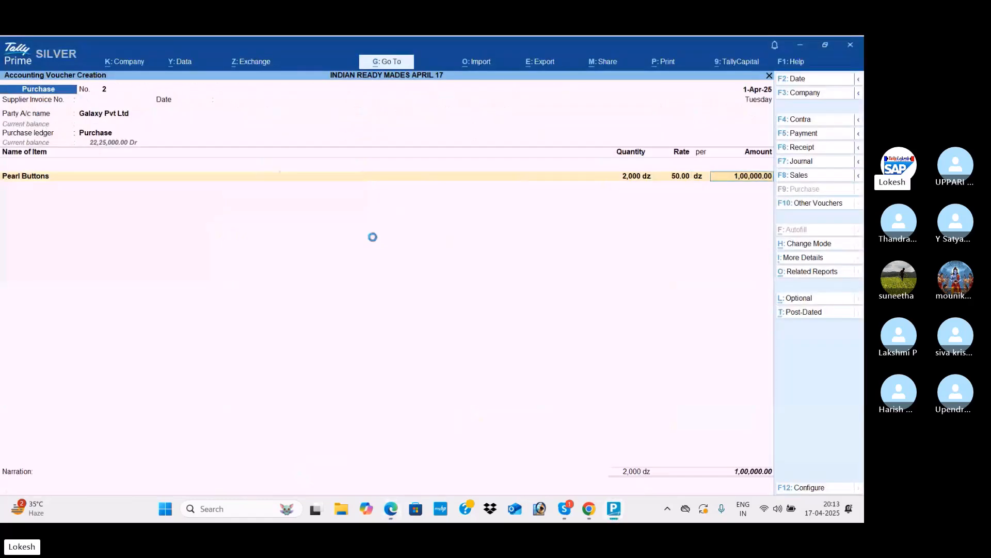
# Step: Add Metal Buttons as the second item with the PDF's quantity of 1300 dz
pyautogui.hotkey('alt', 'Tab')
pyautogui.hotkey('alt', 'Tab')
pyautogui.write('M')
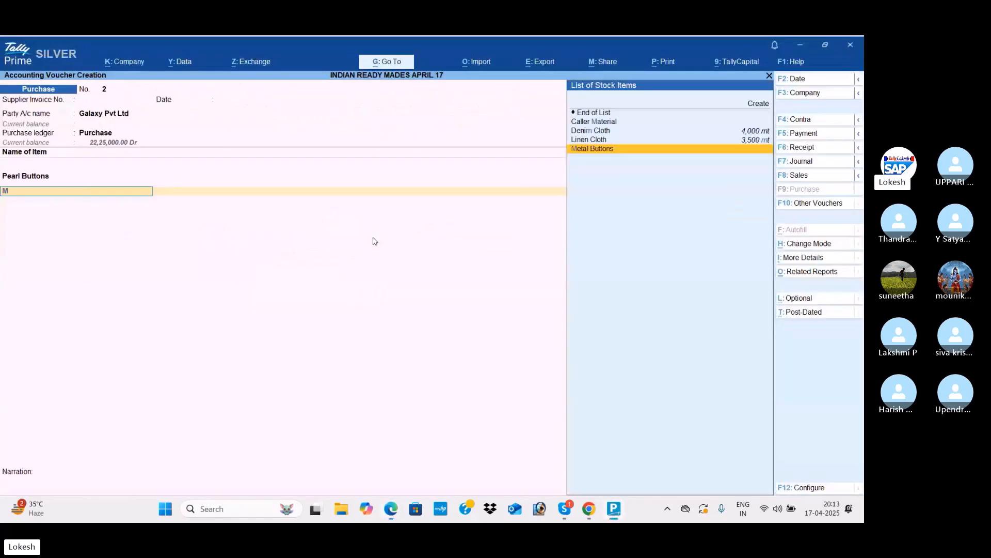
pyautogui.press('Return')
pyautogui.hotkey('alt', 'Tab')
pyautogui.hotkey('alt', 'Tab')
pyautogui.write('1300')
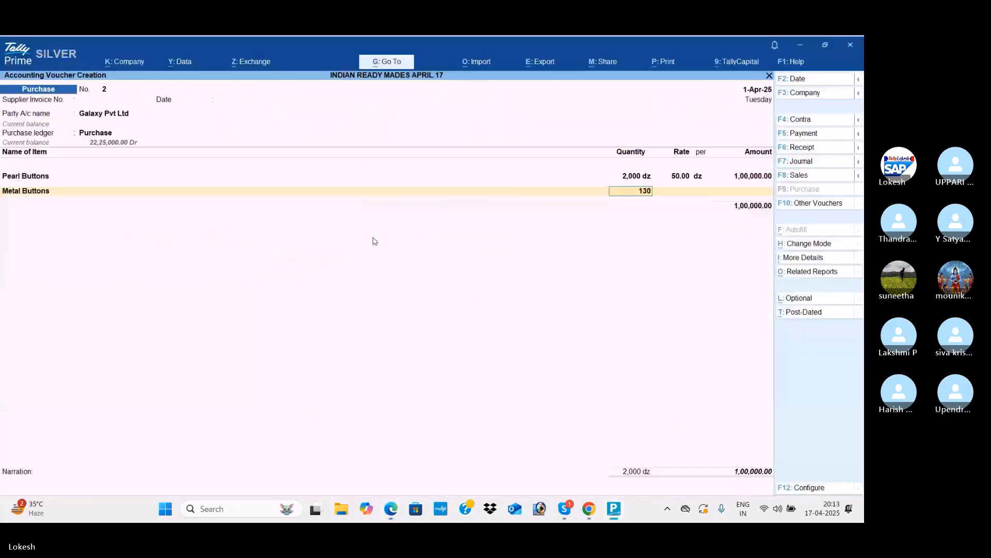
pyautogui.press('Return')
# Step: Check the Metal Buttons rate in the PDF, enter 40 per dz and save the Galaxy Pvt Ltd purchase voucher
pyautogui.hotkey('alt', 'Tab')
pyautogui.hotkey('alt', 'Tab')
pyautogui.write('40')
pyautogui.press('Return')
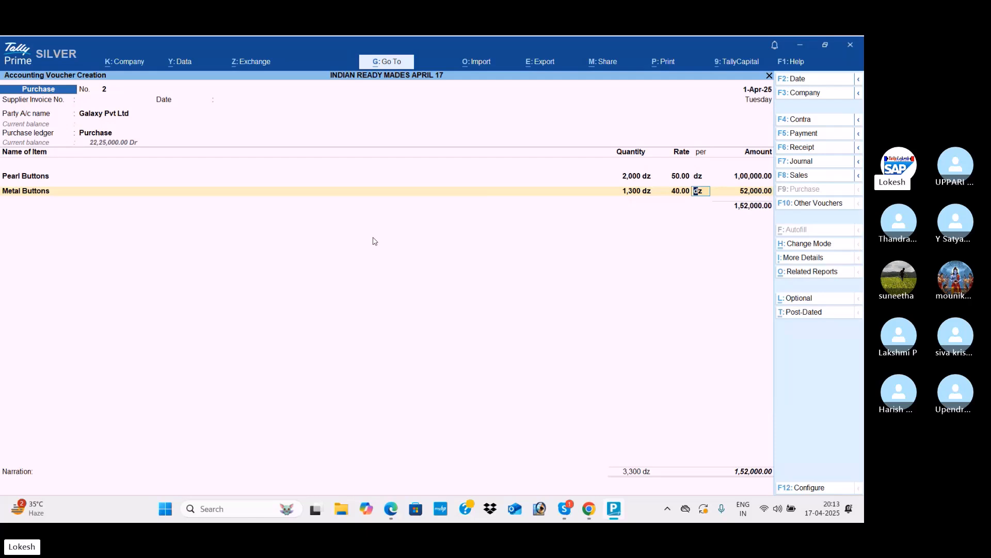
pyautogui.press('Return')
pyautogui.press('Return')
pyautogui.press('Return')
pyautogui.press('Return')
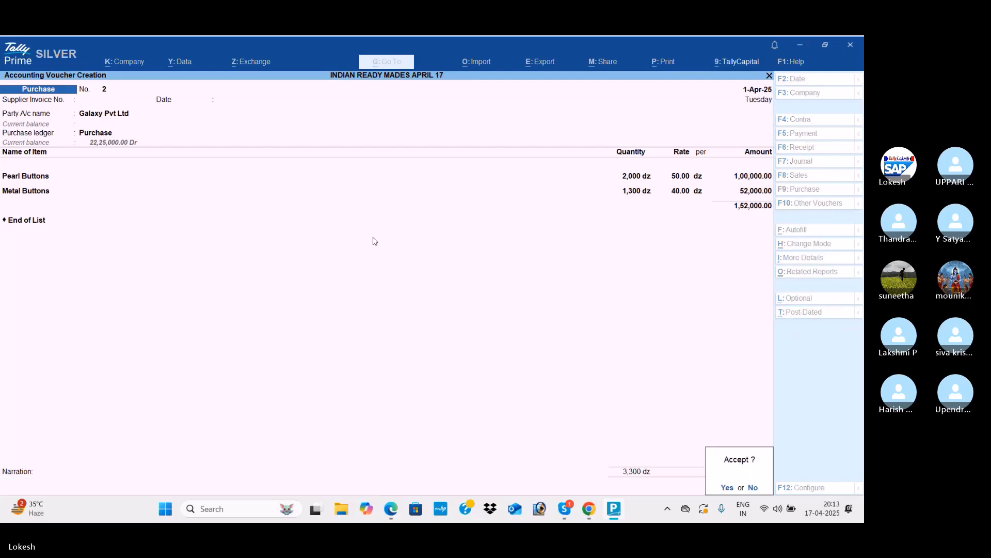
pyautogui.press('Return')
# Step: Check the third purchase in the PDF and set the new voucher's party account to Niraja Traders, leaving the supplier invoice number blank
pyautogui.hotkey('alt', 'Tab')
pyautogui.scroll(-2, 373, 242)
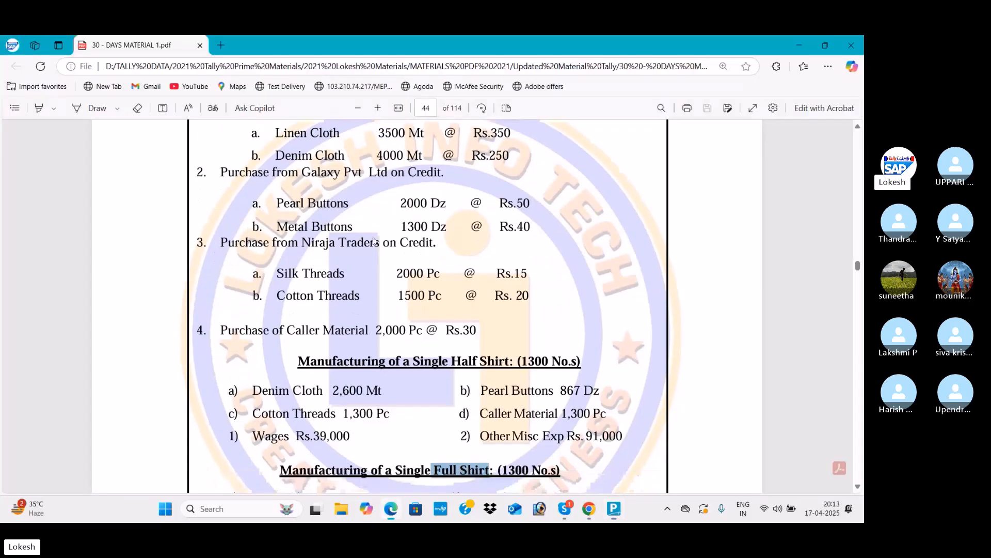
pyautogui.hotkey('alt', 'Tab')
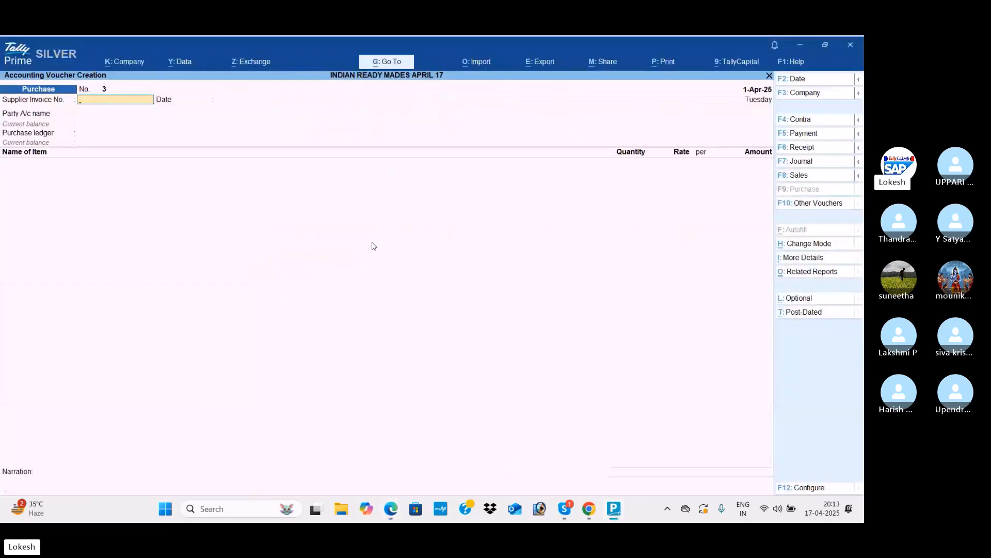
pyautogui.press('Return')
pyautogui.press('Down')
pyautogui.press('Down')
pyautogui.press('Down')
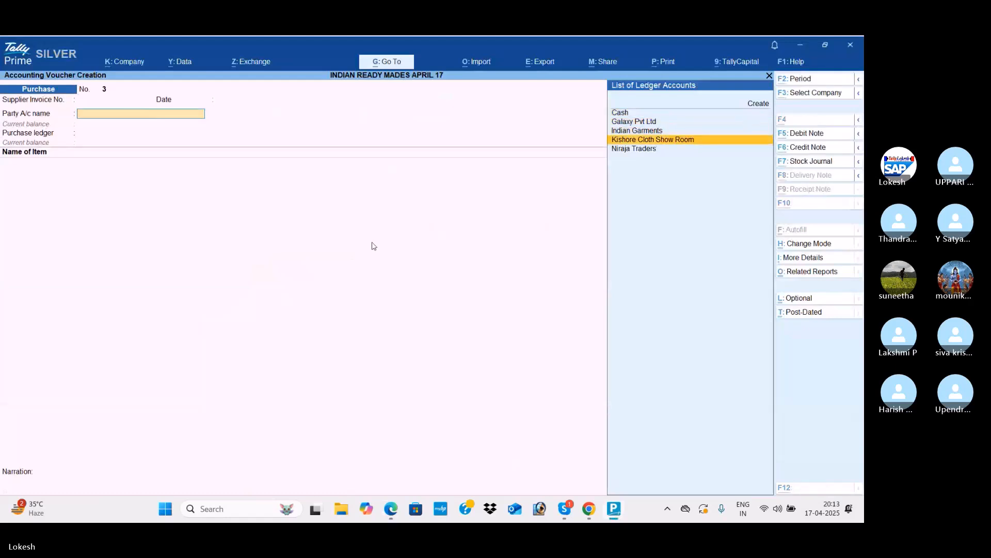
pyautogui.hotkey('alt', 'Tab')
pyautogui.hotkey('alt', 'Tab')
pyautogui.press('Down')
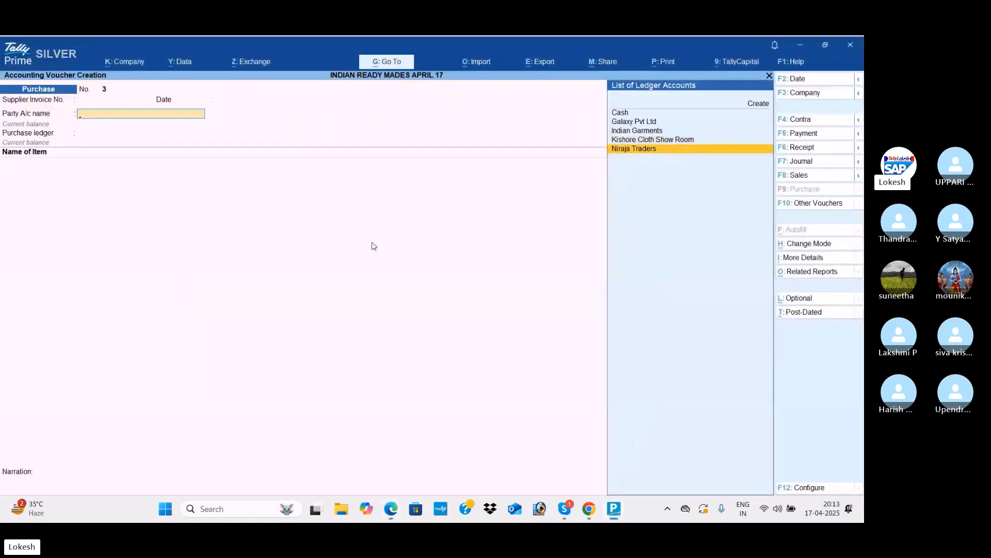
pyautogui.press('Return')
# Step: Accept the Niraja Traders party details and choose the Purchase ledger
pyautogui.hotkey('ctrl', 'a')
pyautogui.press('Return')
pyautogui.hotkey('ctrl', 'a')
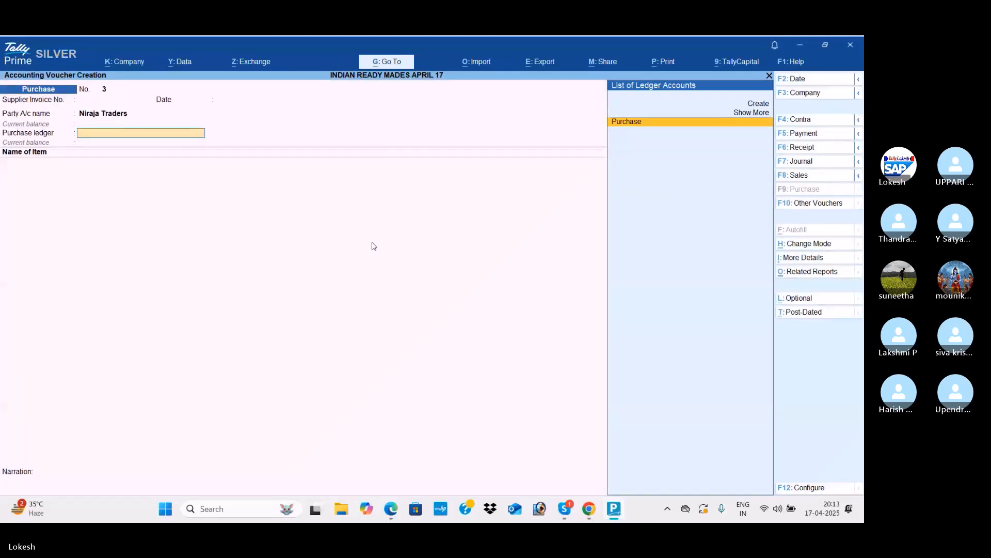
pyautogui.press('Return')
# Step: Add Silk Threads from the PDF as the first item, with 2000 pc at 15 per pc
pyautogui.hotkey('alt', 'Tab')
pyautogui.hotkey('alt', 'Tab')
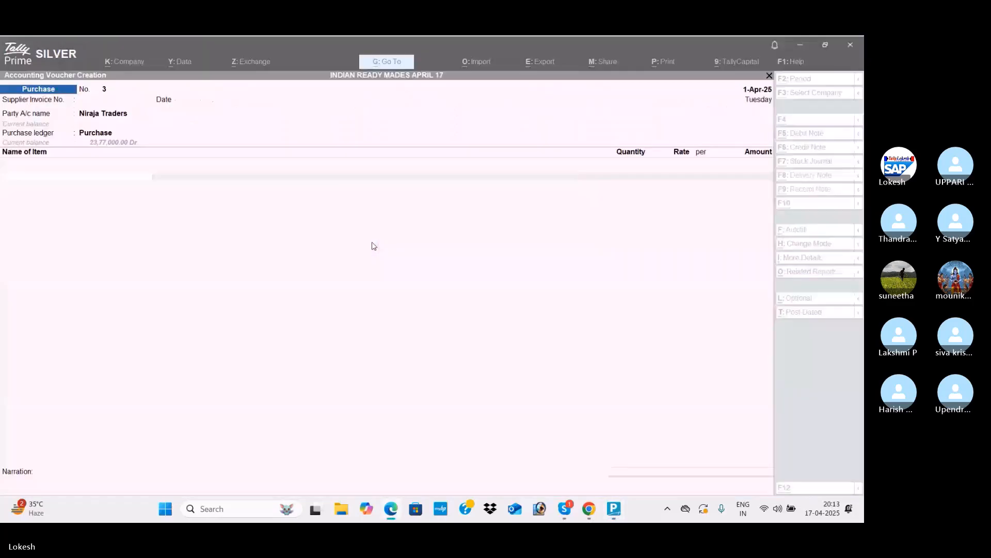
pyautogui.write('s')
pyautogui.press('Return')
pyautogui.hotkey('alt', 'Tab')
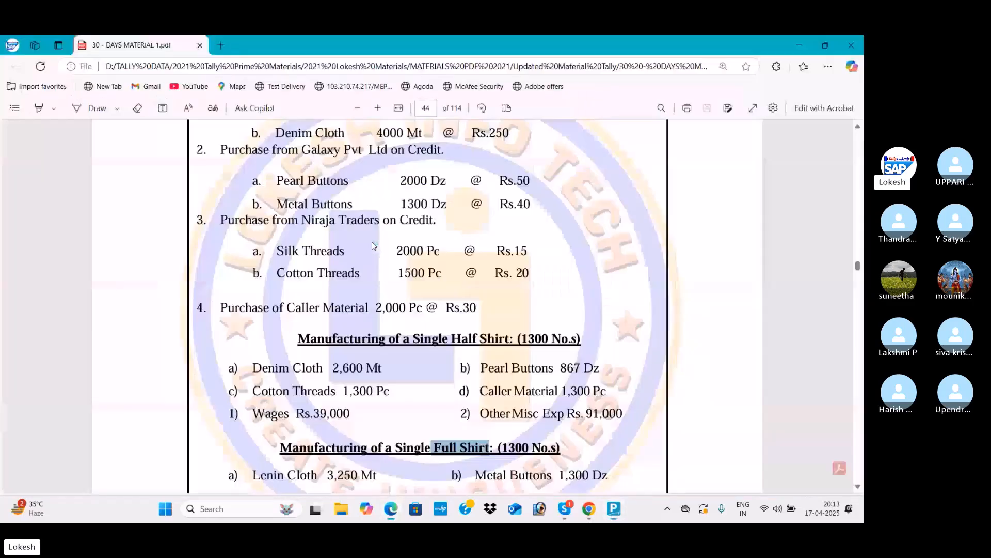
pyautogui.hotkey('alt', 'Tab')
pyautogui.write('2000')
pyautogui.press('Return')
pyautogui.write('15')
pyautogui.press('Return')
pyautogui.press('Return')
# Step: Add Cotton Threads from the PDF as the second item, with 1500 pc at 20 per pc
pyautogui.hotkey('alt', 'Tab')
pyautogui.hotkey('alt', 'Tab')
pyautogui.write('c')
pyautogui.press('Return')
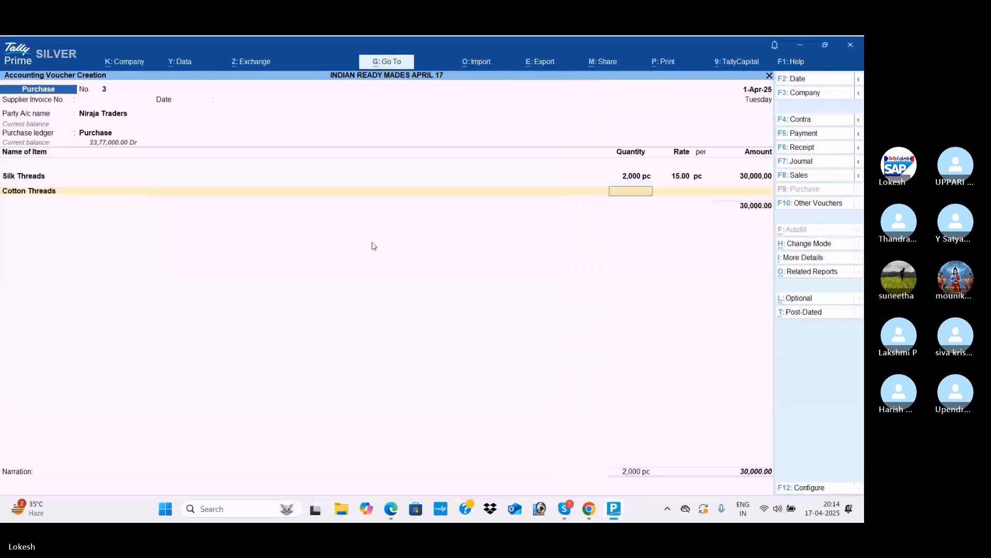
pyautogui.hotkey('alt', 'Tab')
pyautogui.hotkey('alt', 'Tab')
pyautogui.write('1500')
pyautogui.press('Return')
pyautogui.write('20')
pyautogui.press('Return')
pyautogui.press('Return')
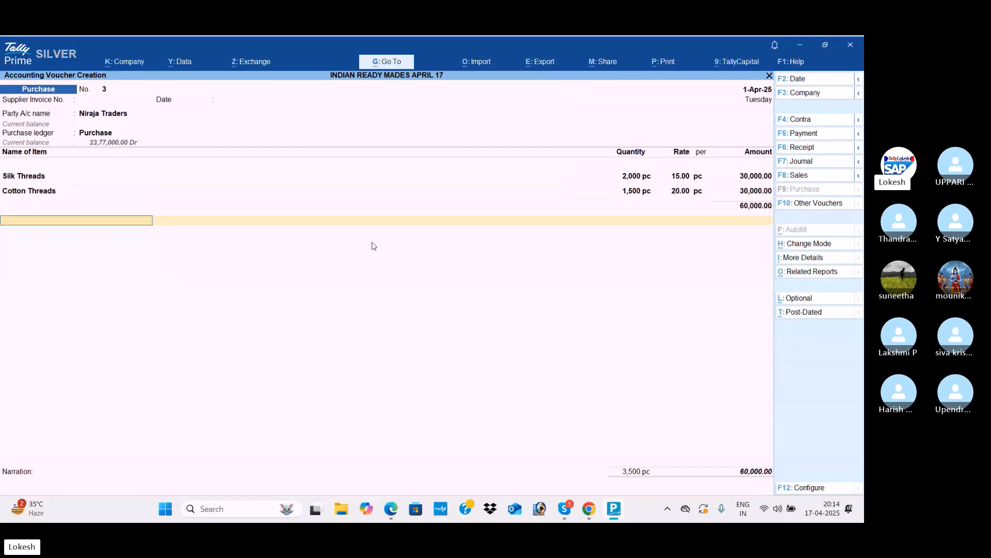
# Step: Leave the additional ledger and narration blank and save the Niraja Traders purchase voucher
pyautogui.press('Return')
pyautogui.press('Return')
pyautogui.press('Return')
pyautogui.press('Return')
# Step: In the fourth purchase voucher, set the party account to Cash, accept the party details and choose the Purchase ledger
pyautogui.press('Return')
pyautogui.press('Return')
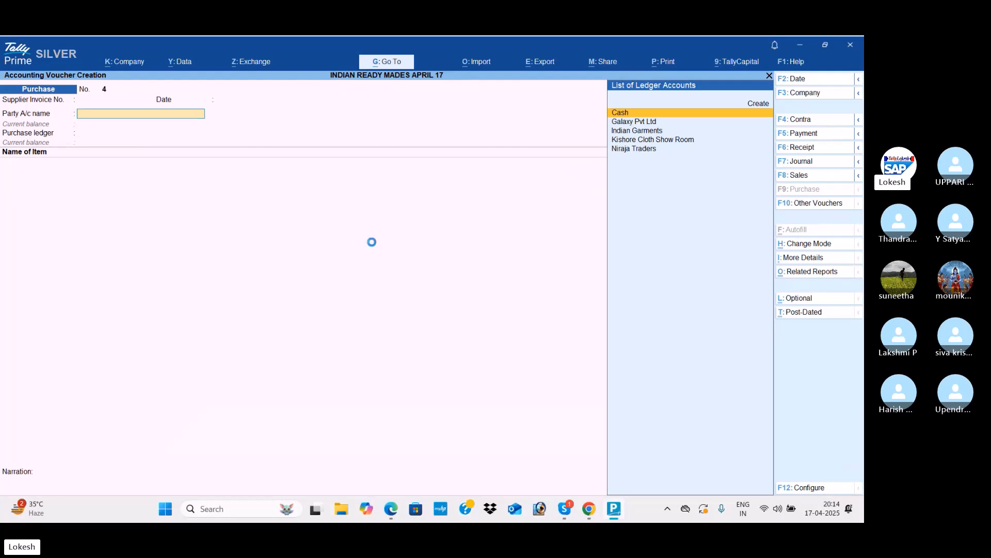
pyautogui.press('Return')
pyautogui.press('Return')
pyautogui.press('Return')
pyautogui.press('Return')
pyautogui.press('Return')
pyautogui.press('Return')
pyautogui.press('Return')
pyautogui.press('Return')
pyautogui.press('Return')
pyautogui.press('Return')
pyautogui.press('Return')
# Step: Check the fourth purchase in the PDF and add Caller Material with a quantity of 2000 pc
pyautogui.hotkey('alt', 'Tab')
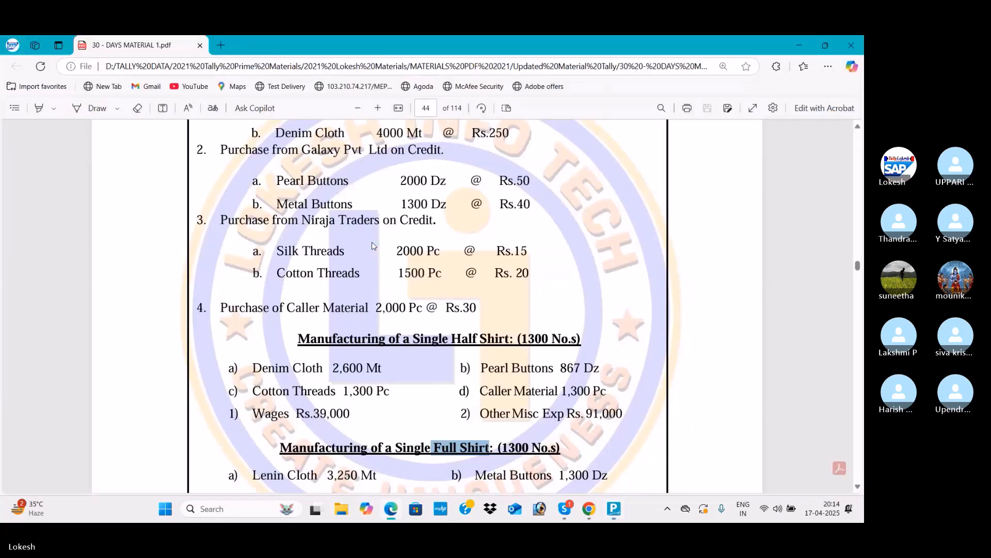
pyautogui.hotkey('alt', 'Tab')
pyautogui.write('C')
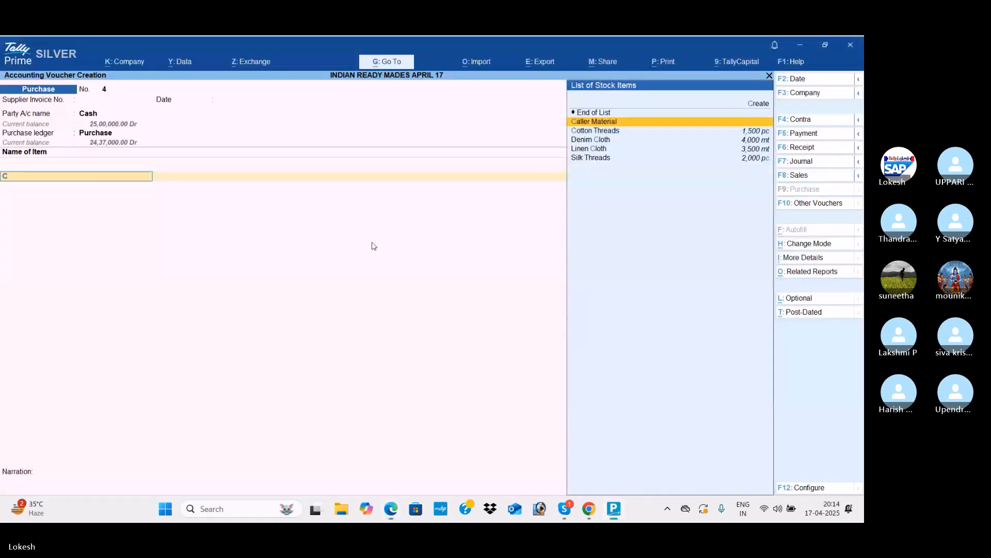
pyautogui.press('Return')
pyautogui.hotkey('alt', 'Tab')
pyautogui.hotkey('alt', 'Tab')
pyautogui.write('2000')
pyautogui.press('Return')
# Step: Check the Caller Material rate in the PDF, enter 30 per pc and save the cash purchase voucher
pyautogui.hotkey('alt', 'Tab')
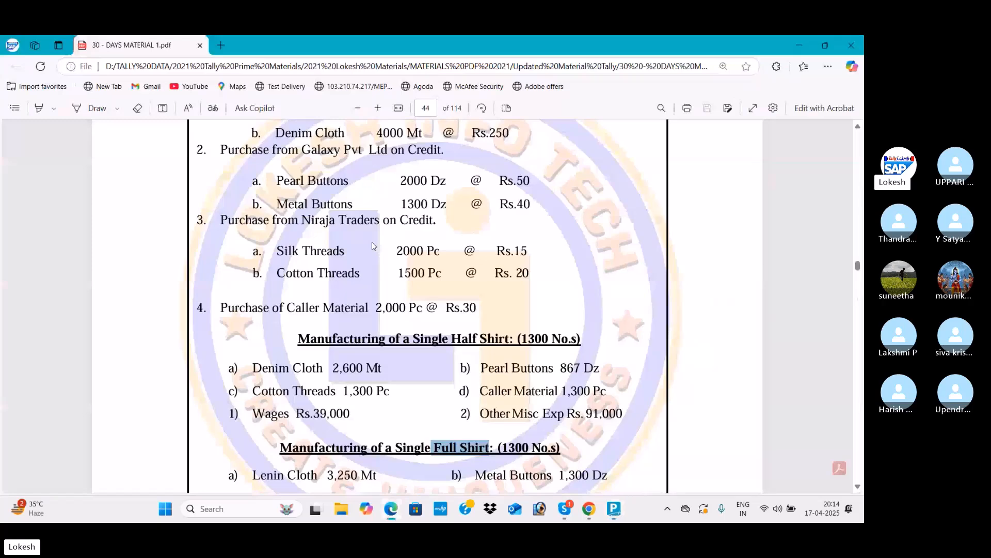
pyautogui.hotkey('alt', 'Tab')
pyautogui.write('30')
pyautogui.press('Return')
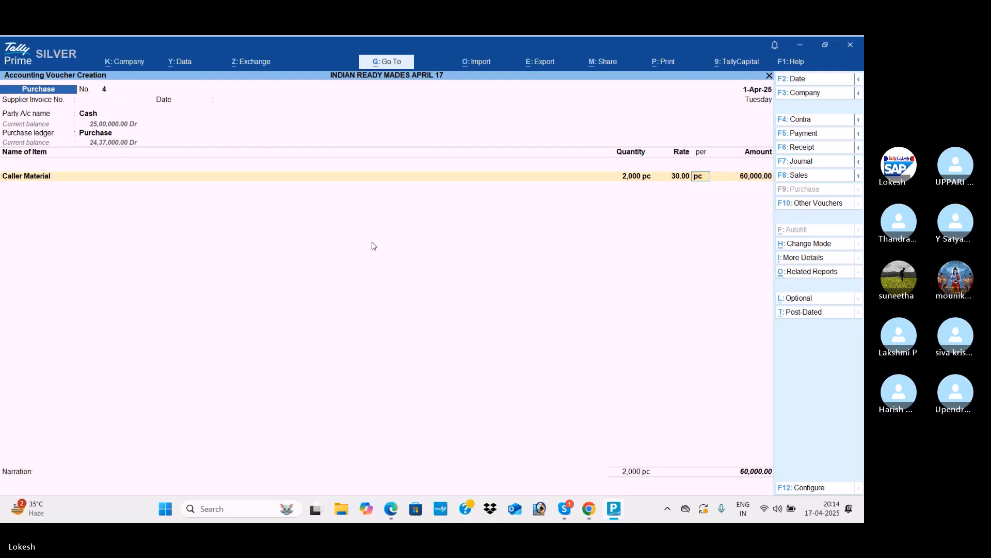
pyautogui.press('Return')
pyautogui.press('Return')
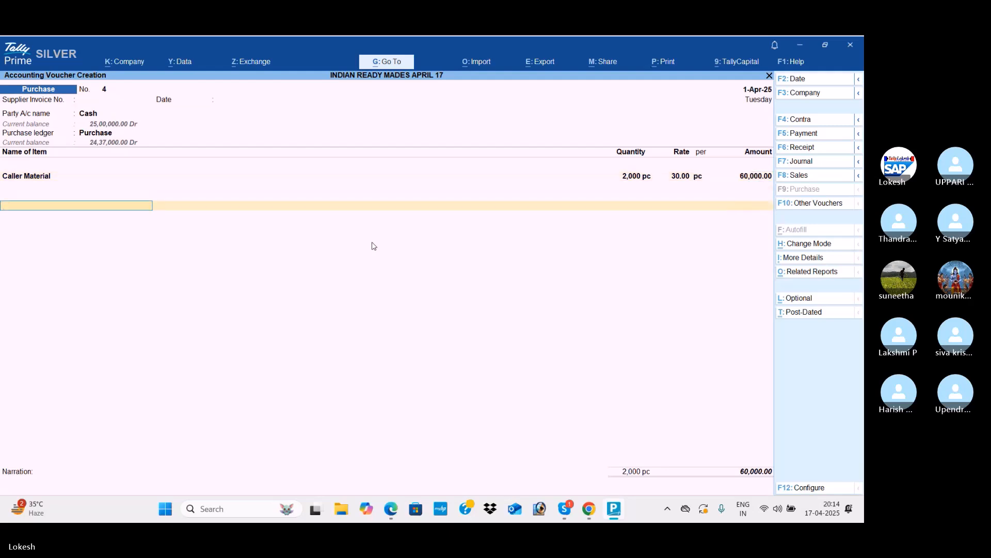
pyautogui.press('Return')
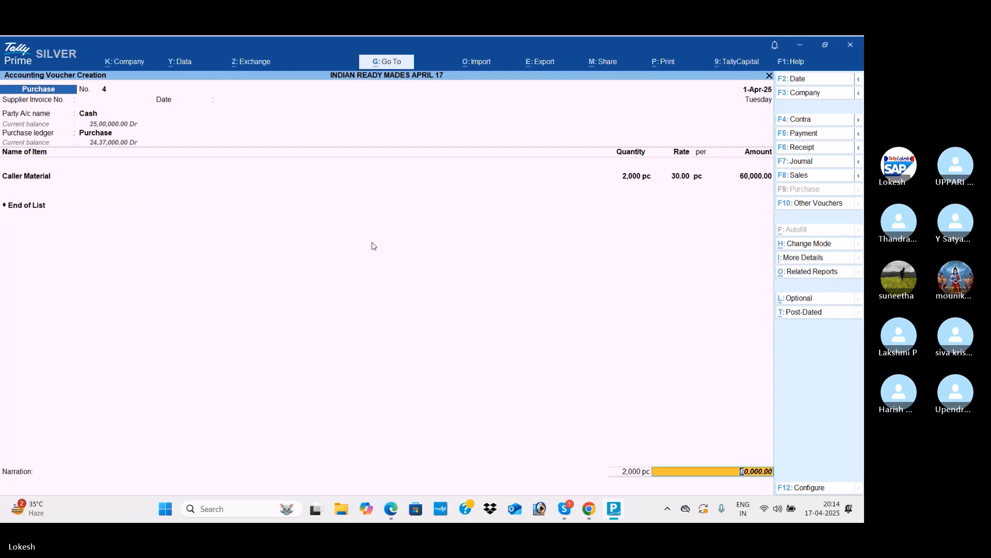
pyautogui.press('Return')
pyautogui.press('Return')
pyautogui.press('Return')
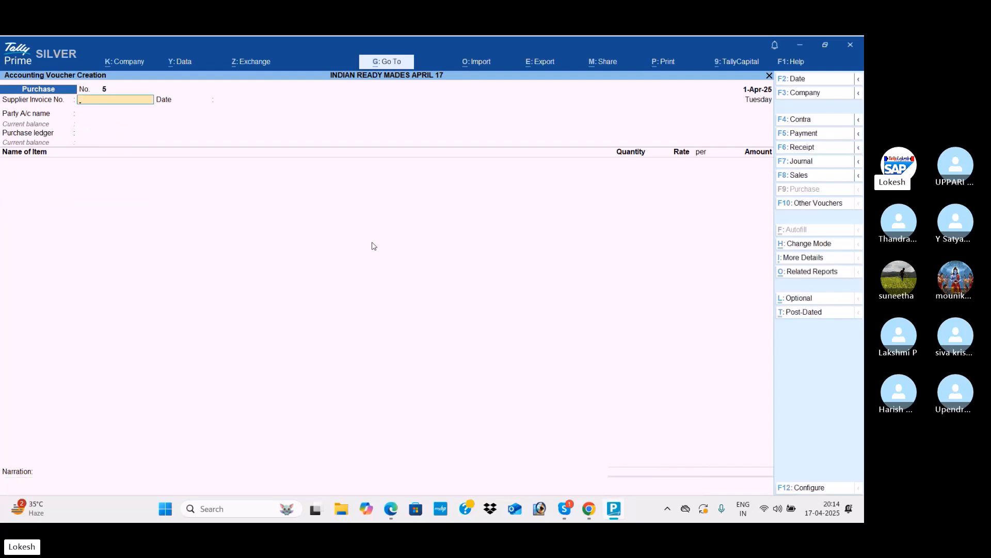
# Step: Review the list of purchases in the PDF and highlight the Linen Cloth and Denim Cloth lines
pyautogui.hotkey('alt', 'Tab')
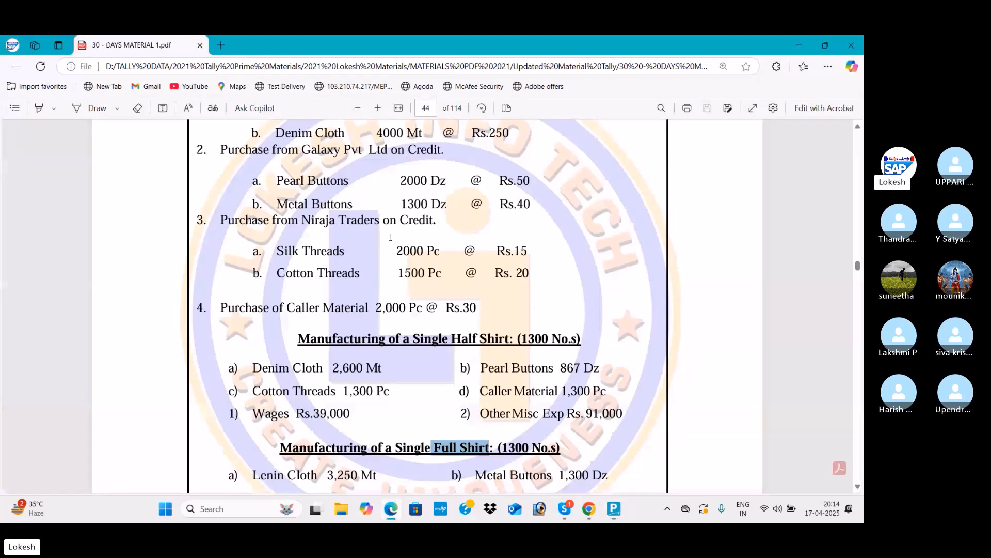
pyautogui.scroll(3, 391, 234)
pyautogui.scroll(-2, 391, 233)
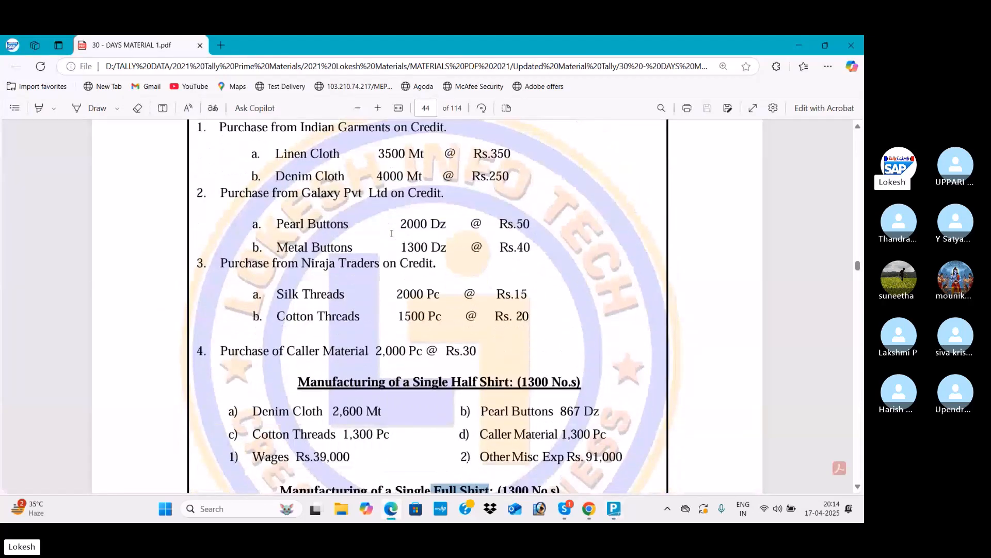
pyautogui.scroll(1, 393, 234)
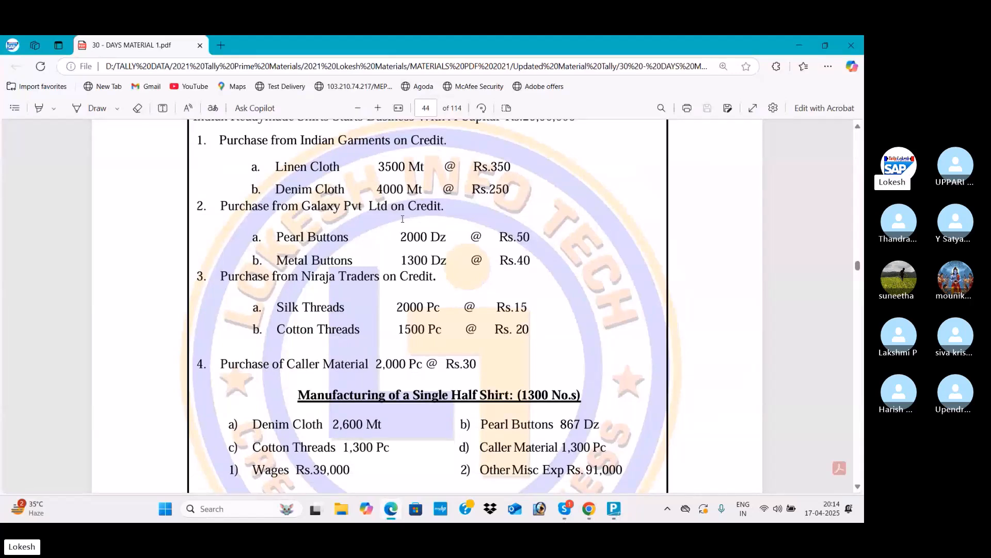
pyautogui.moveTo(275, 167); pyautogui.dragTo(341, 189)
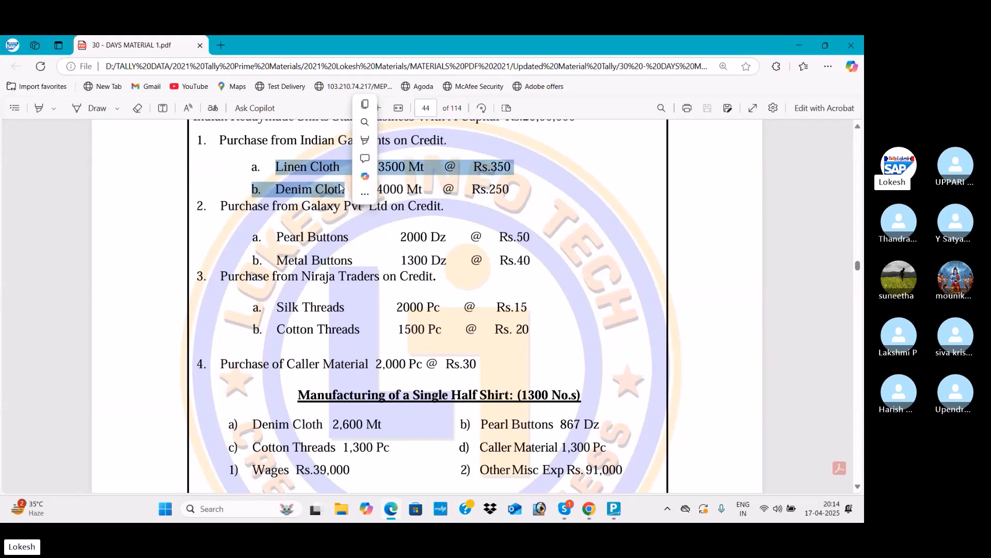
# Step: Review the remaining purchases and the half shirt and full shirt manufacturing headings in the PDF
pyautogui.click(329, 189)
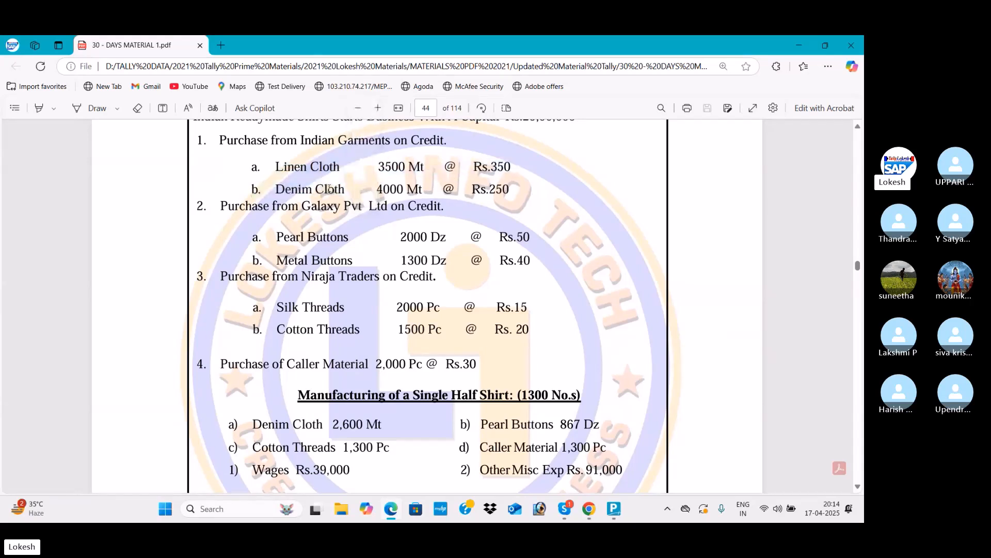
pyautogui.moveTo(299, 206); pyautogui.dragTo(428, 238)
pyautogui.moveTo(301, 276); pyautogui.dragTo(468, 304)
pyautogui.scroll(-3, 468, 304)
pyautogui.click(392, 338)
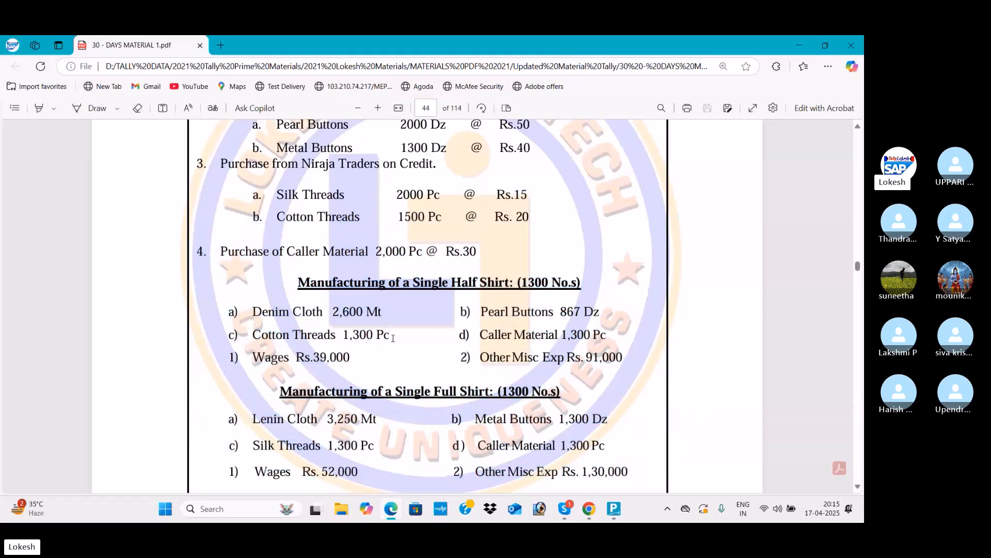
pyautogui.scroll(-3, 392, 338)
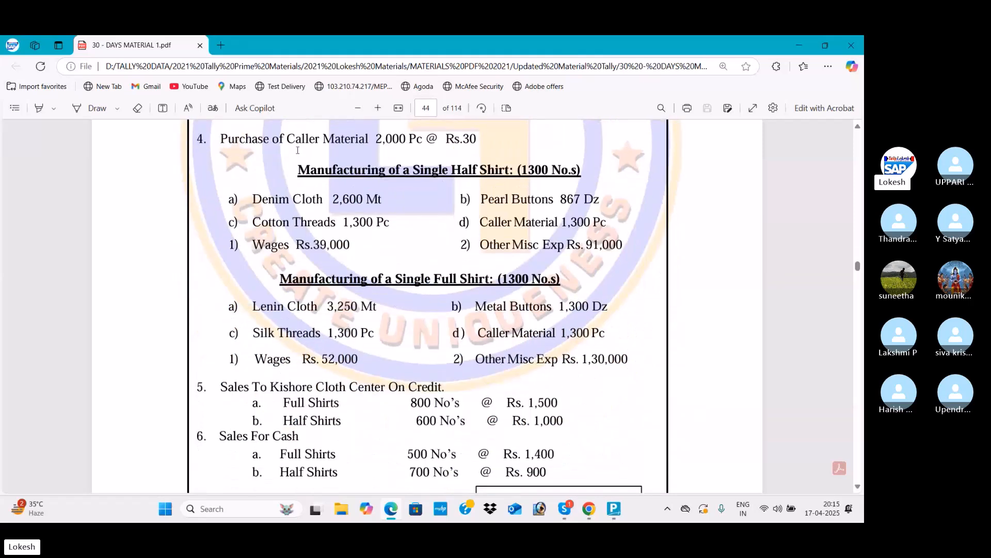
pyautogui.moveTo(296, 168); pyautogui.dragTo(598, 176)
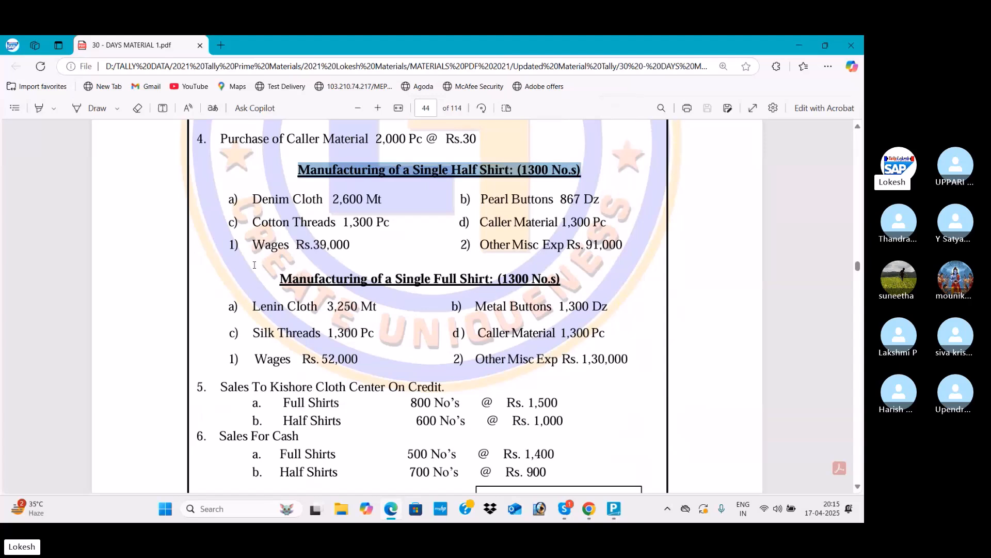
pyautogui.moveTo(271, 274); pyautogui.dragTo(567, 283)
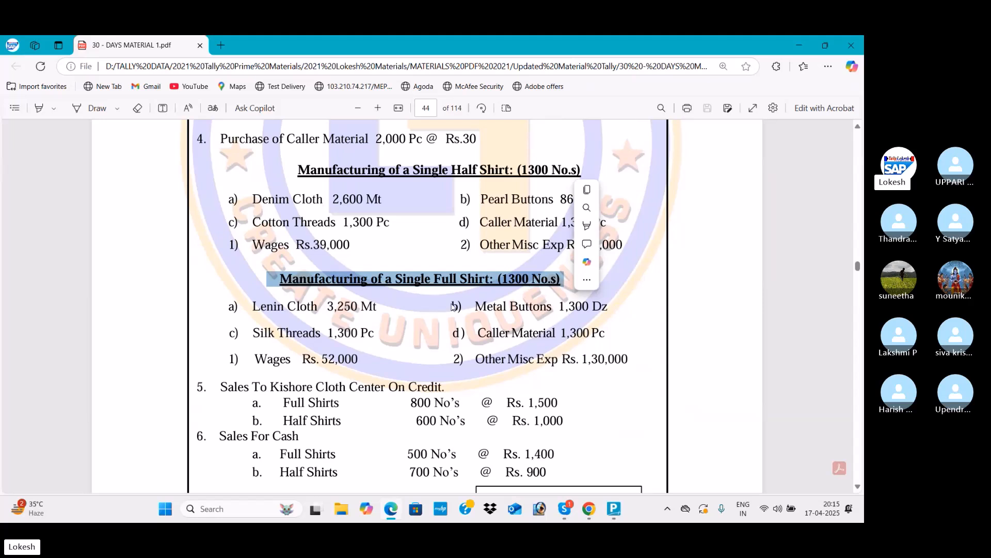
pyautogui.click(419, 315)
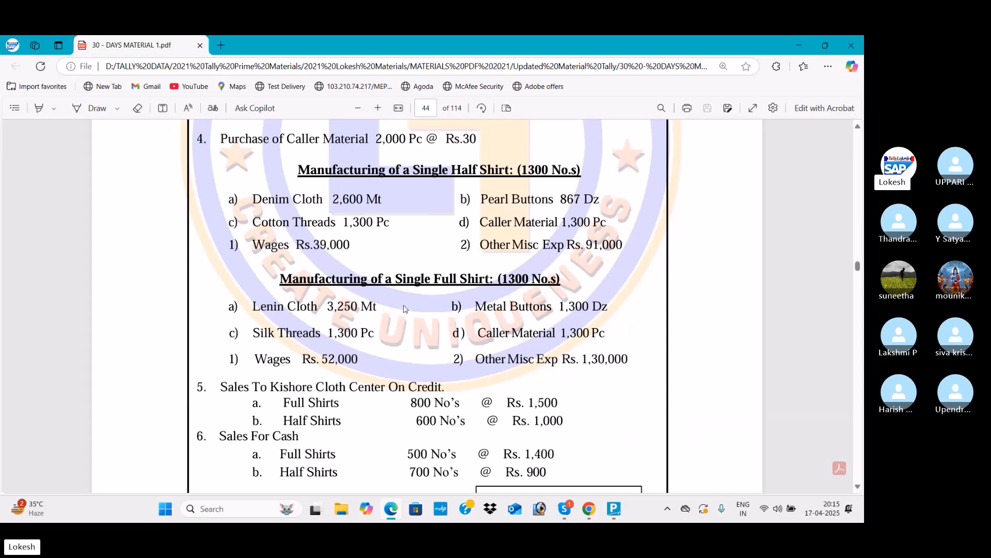
# Step: Switch to TallyPrime, leave the purchase voucher and start a new voucher type named Manufactruing
pyautogui.hotkey('alt', 'Tab')
pyautogui.press('Escape')
pyautogui.press('Return')
pyautogui.press('Up')
pyautogui.press('Up')
pyautogui.press('Up')
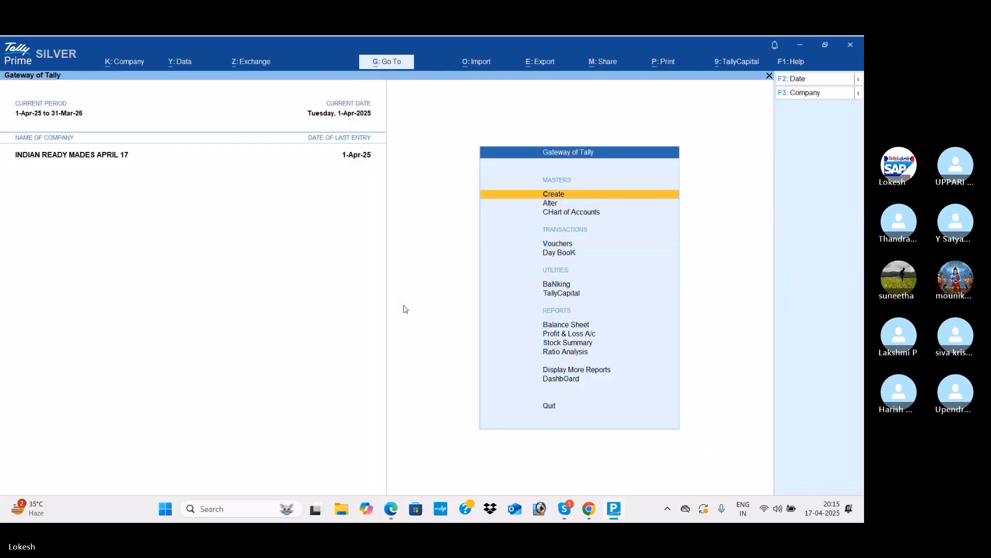
pyautogui.press('Return')
pyautogui.press('Down')
pyautogui.press('Down')
pyautogui.press('Down')
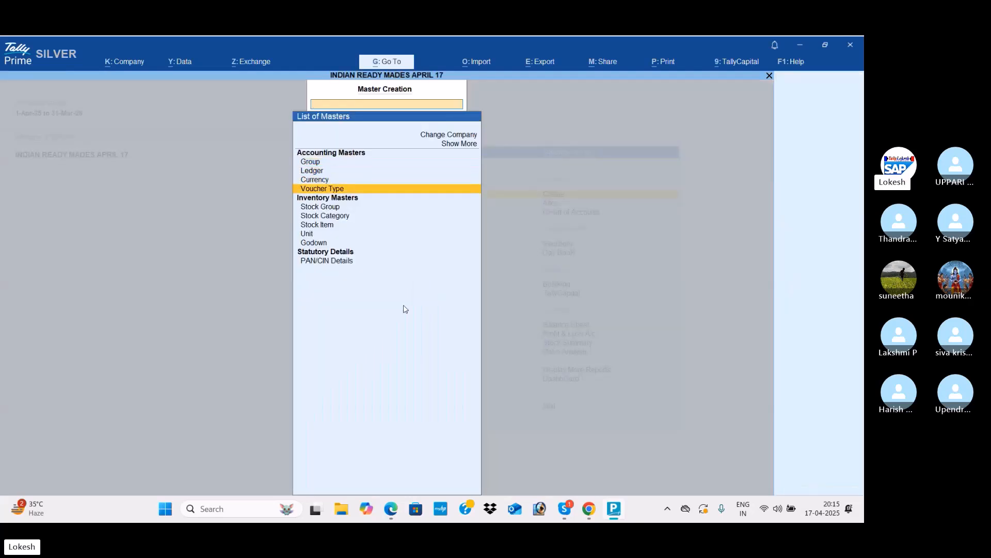
pyautogui.press('Return')
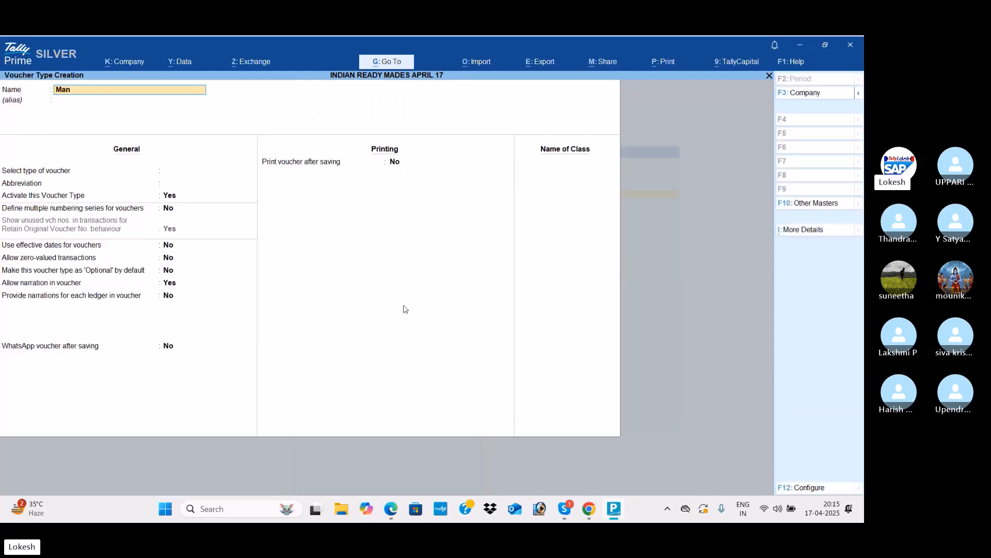
pyautogui.write('Manufactruing')
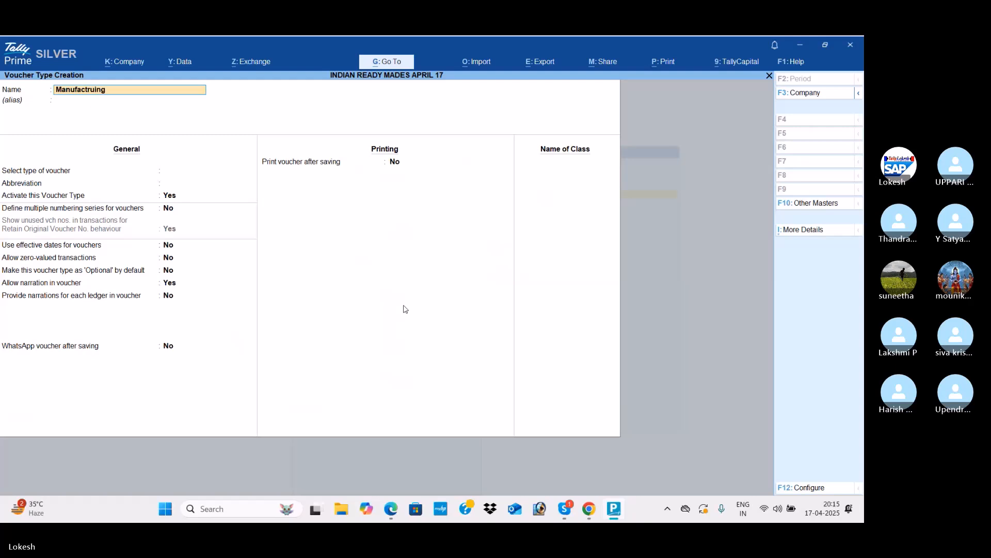
pyautogui.press('Return')
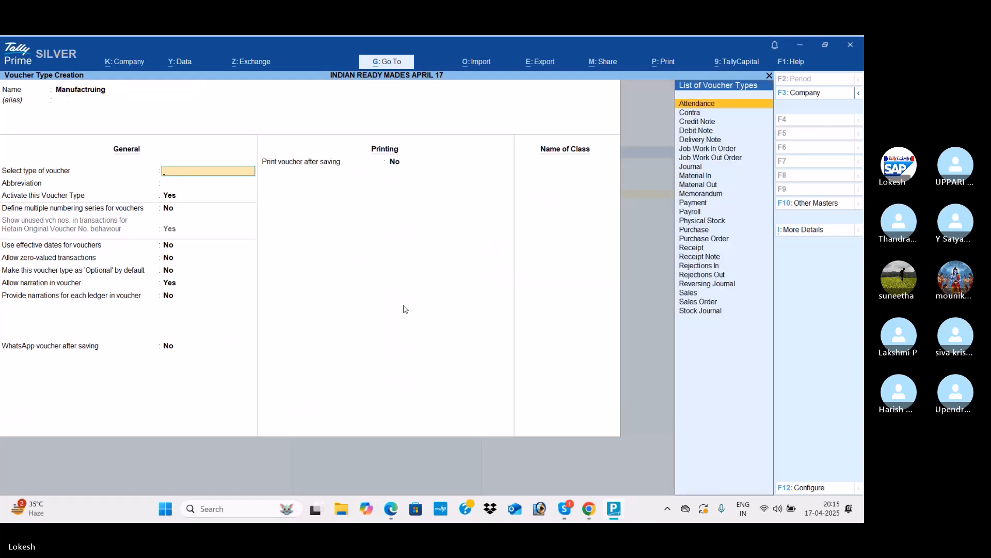
# Step: Base the new Manufactruing voucher type on Stock Journal
pyautogui.press('Down')
pyautogui.press('Down')
pyautogui.press('Down')
pyautogui.press('Down')
pyautogui.press('Down')
pyautogui.press('Down')
pyautogui.press('Down')
pyautogui.press('Down')
pyautogui.press('Down')
pyautogui.press('Down')
pyautogui.press('Down')
pyautogui.press('Down')
pyautogui.press('Down')
pyautogui.press('Down')
pyautogui.press('Down')
pyautogui.press('Down')
pyautogui.press('Down')
pyautogui.press('Down')
pyautogui.press('Down')
pyautogui.press('Down')
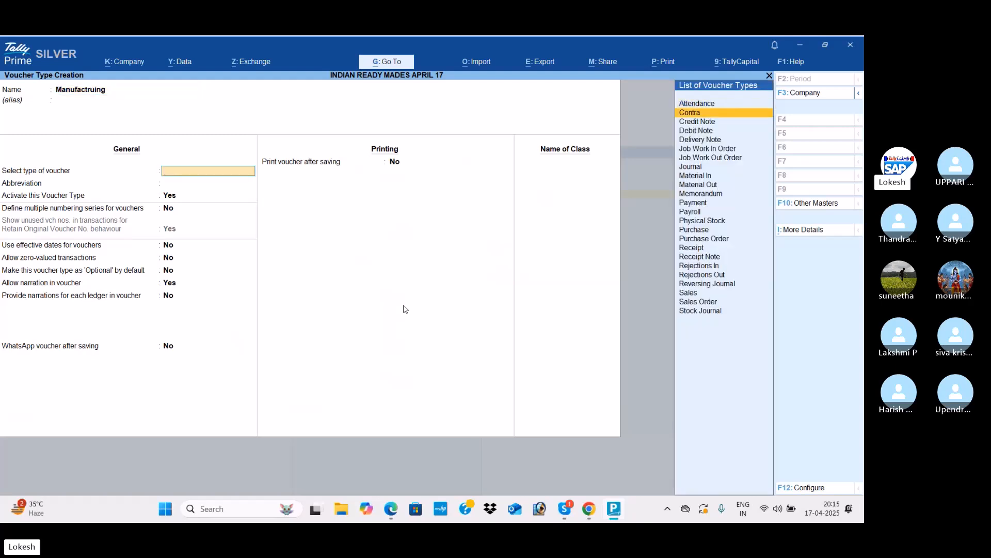
pyautogui.press('Return')
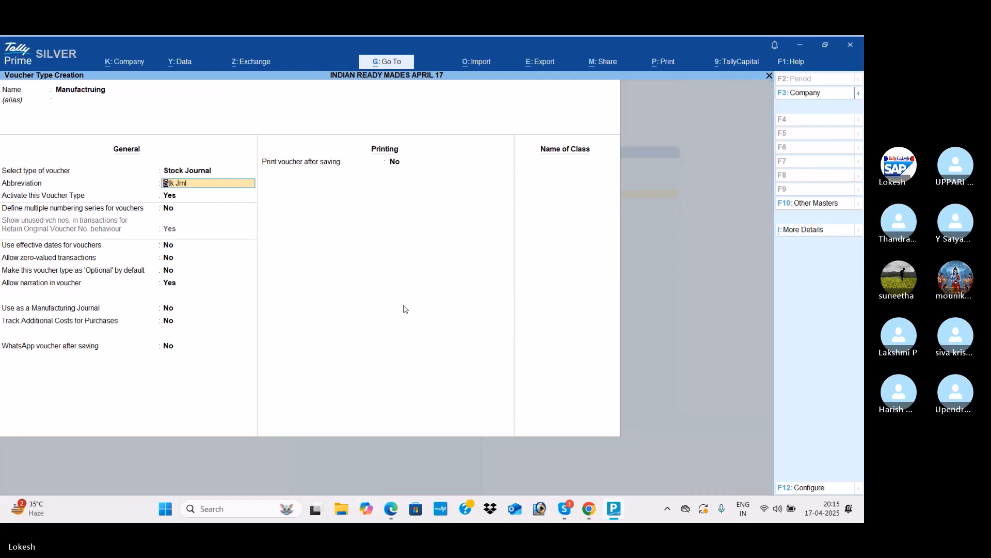
# Step: Enable use as a manufacturing journal, keep the other defaults and save the voucher type
pyautogui.press('Return')
pyautogui.press('Return')
pyautogui.press('Return')
pyautogui.press('Return')
pyautogui.press('Return')
pyautogui.press('Return')
pyautogui.press('Return')
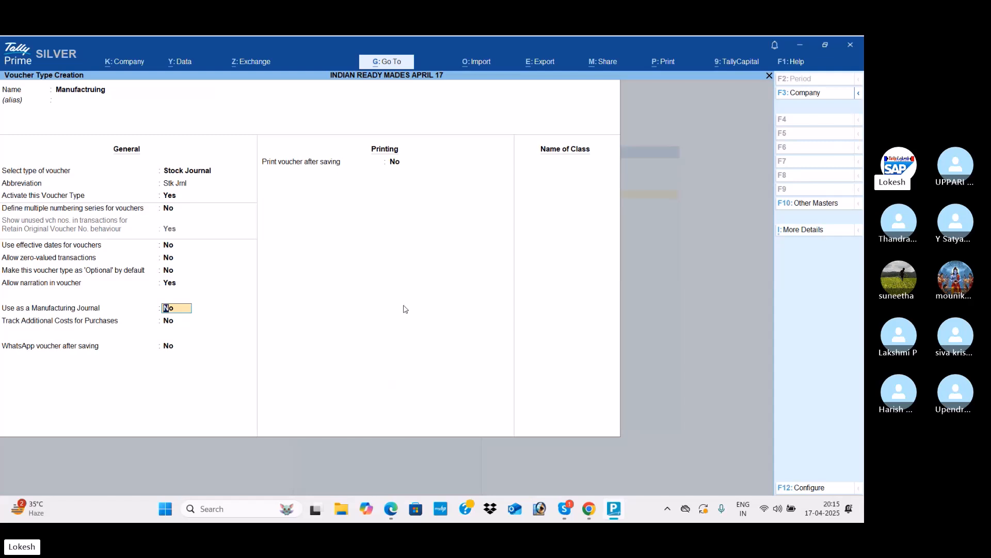
pyautogui.press('y')
pyautogui.press('Return')
pyautogui.press('Return')
pyautogui.press('Return')
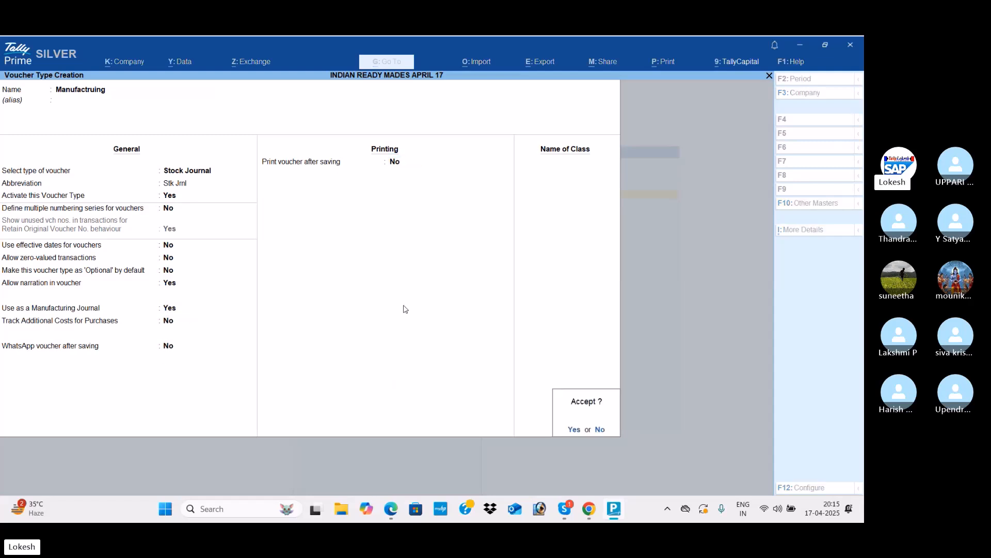
pyautogui.press('Return')
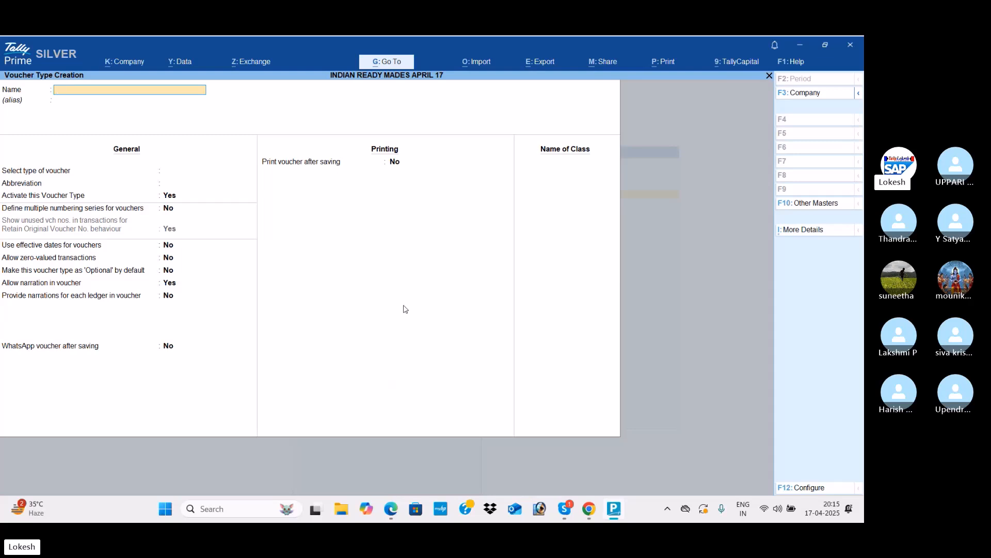
# Step: Leave voucher type creation and open a new inventory voucher of the Manufactruing type
pyautogui.press('Escape')
pyautogui.press('Return')
pyautogui.press('Escape')
pyautogui.press('Down')
pyautogui.press('Down')
pyautogui.press('Down')
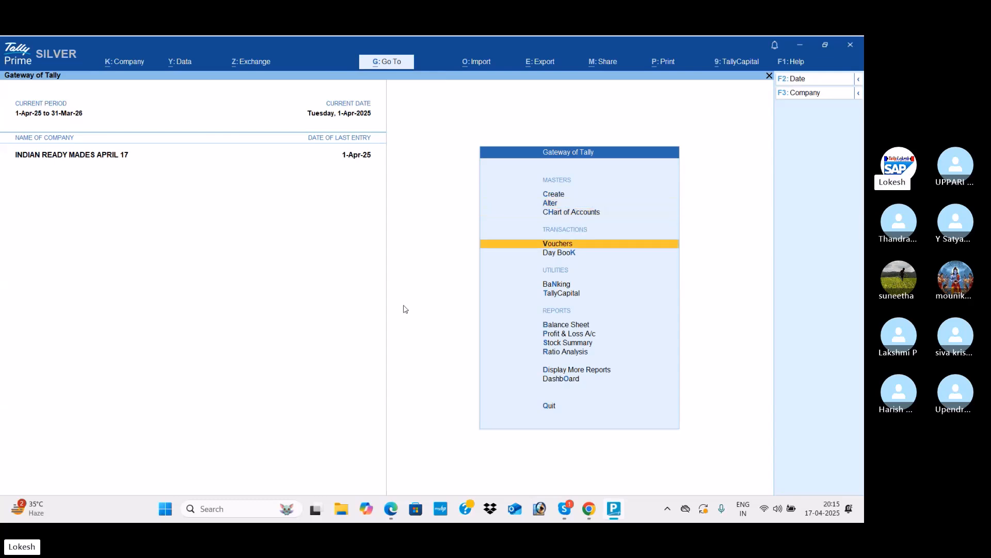
pyautogui.press('Return')
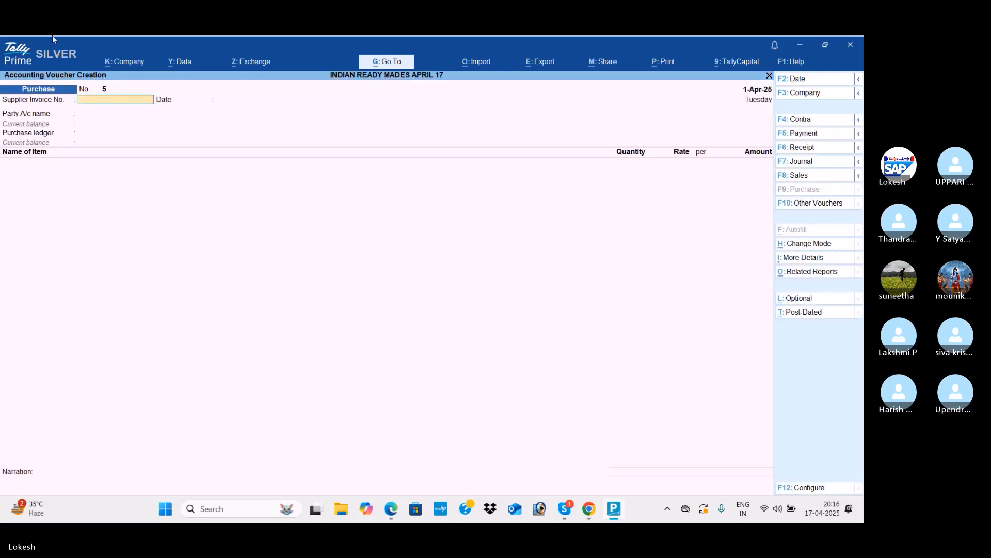
pyautogui.click(824, 205)
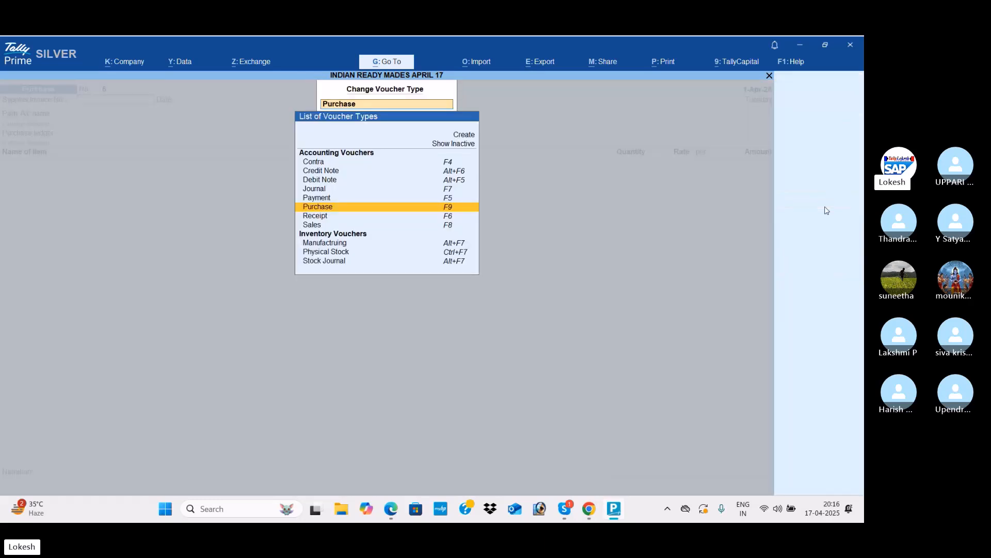
pyautogui.press('Down')
pyautogui.press('Down')
pyautogui.press('Down')
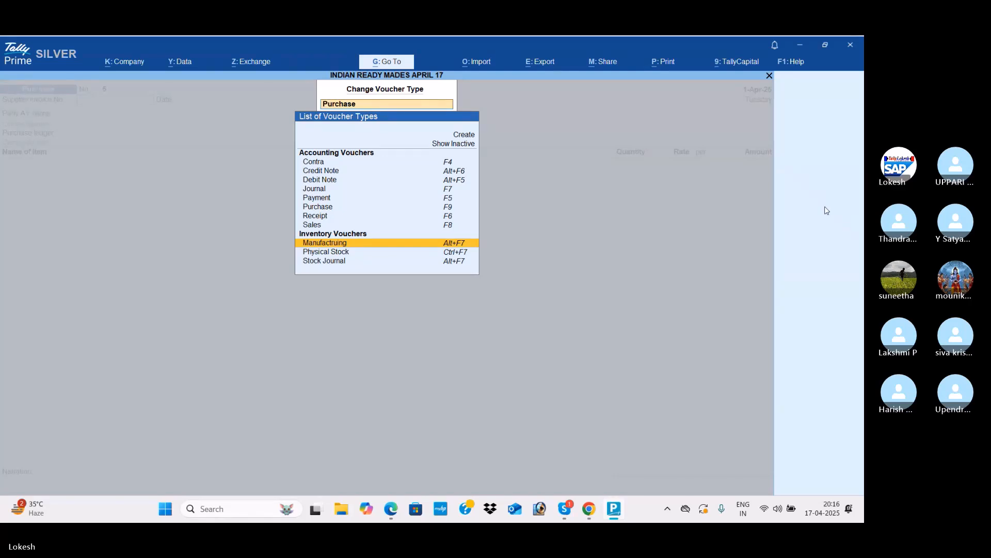
pyautogui.press('Return')
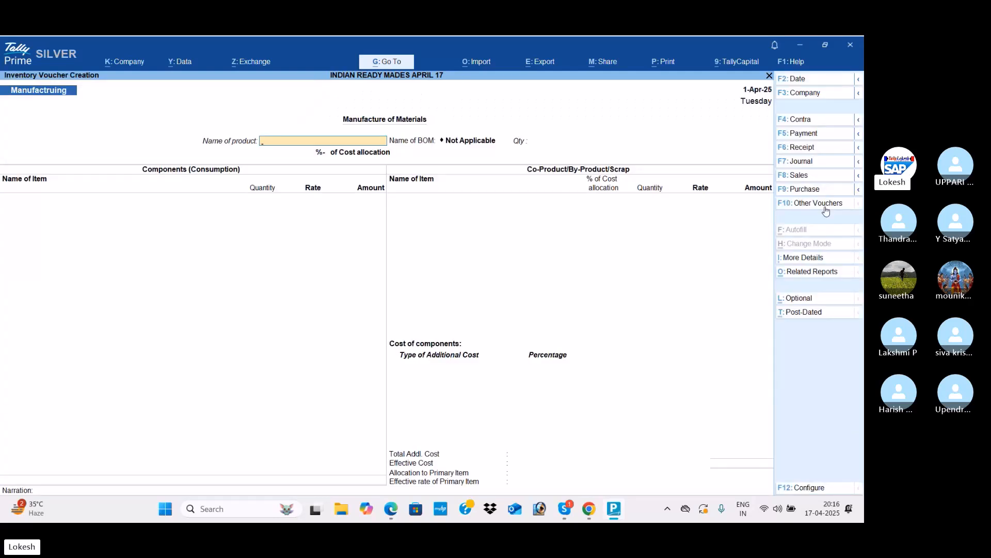
# Step: Set Half Shirt as the product to manufacture, with a quantity of 1,300 nos and no BOM
pyautogui.write('H')
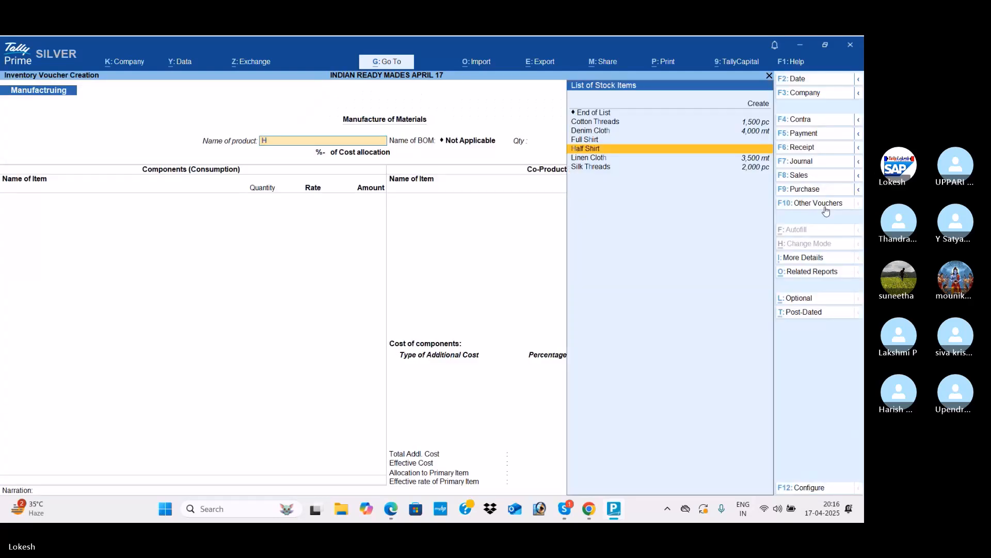
pyautogui.press('Return')
pyautogui.write('1,300')
pyautogui.press('Return')
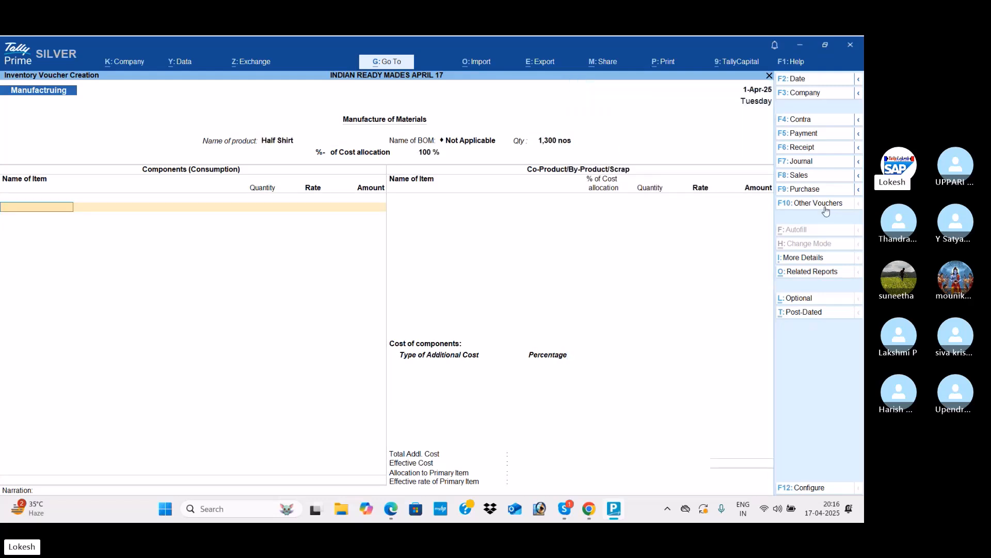
# Step: Check the half shirt materials in the PDF and add Denim Cloth as a component with a quantity of 2,600 mt
pyautogui.hotkey('alt', 'Tab')
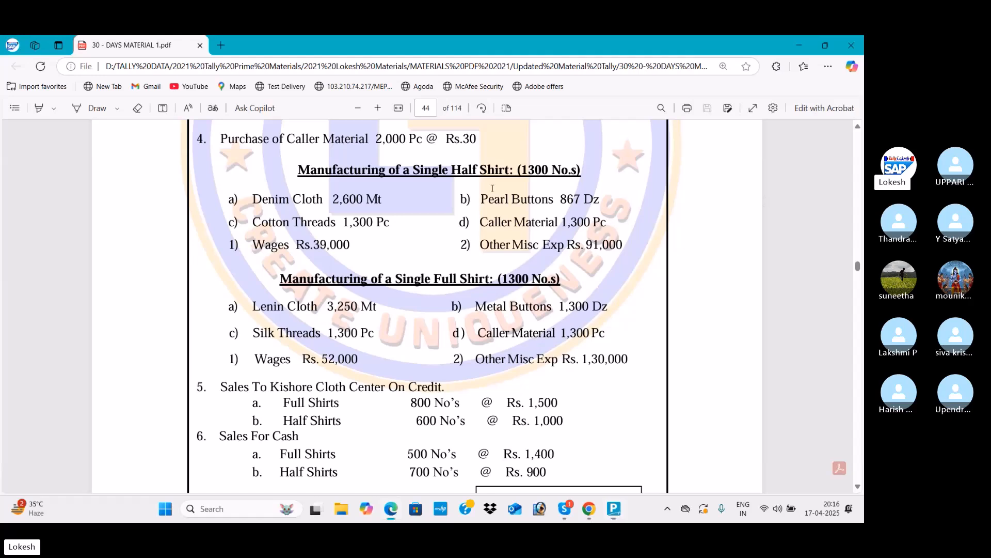
pyautogui.scroll(5, 444, 218)
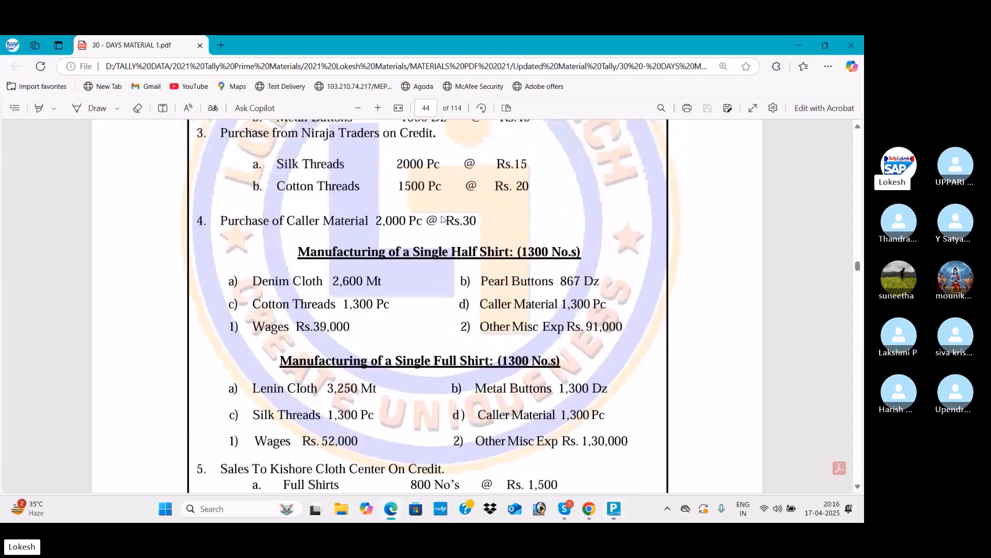
pyautogui.moveTo(335, 216); pyautogui.dragTo(509, 312)
pyautogui.scroll(-3, 445, 284)
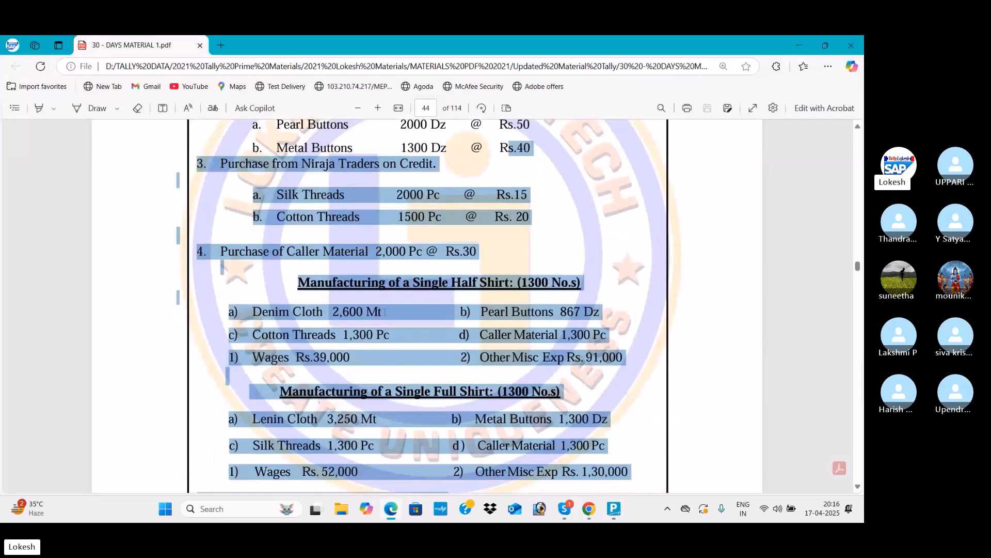
pyautogui.click(385, 311)
pyautogui.scroll(-2, 385, 312)
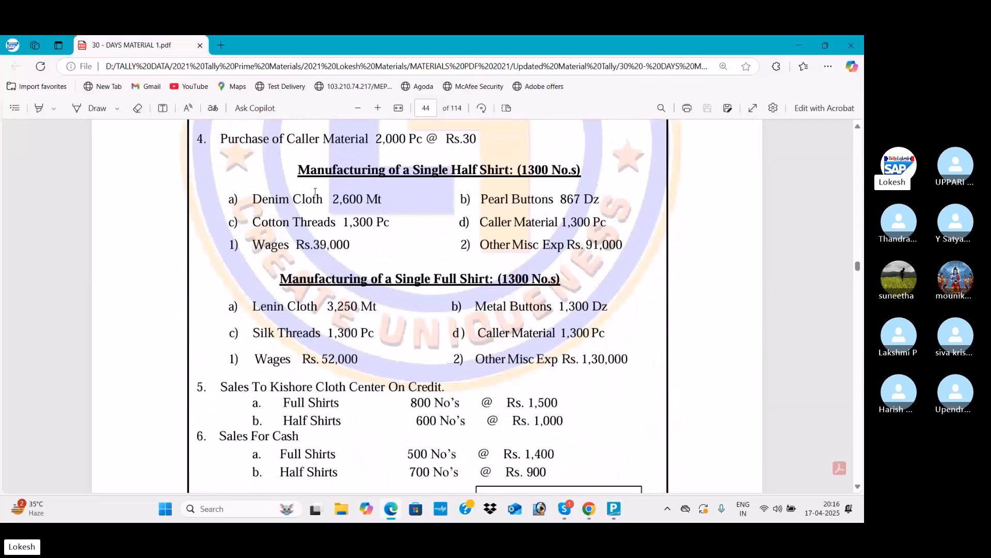
pyautogui.hotkey('alt', 'Tab')
pyautogui.write('De')
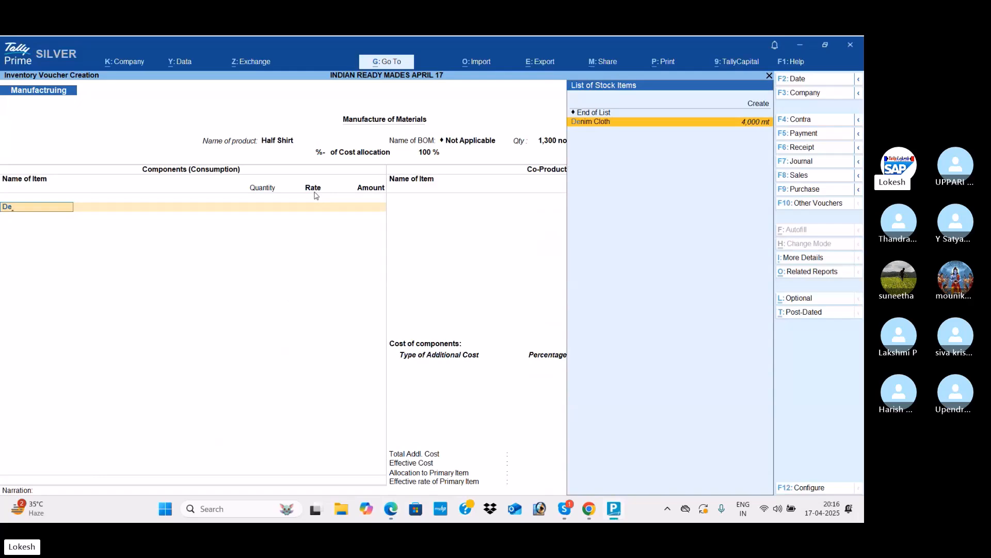
pyautogui.press('Return')
pyautogui.hotkey('alt', 'Tab')
pyautogui.hotkey('alt', 'Tab')
pyautogui.write('2,600')
pyautogui.press('Return')
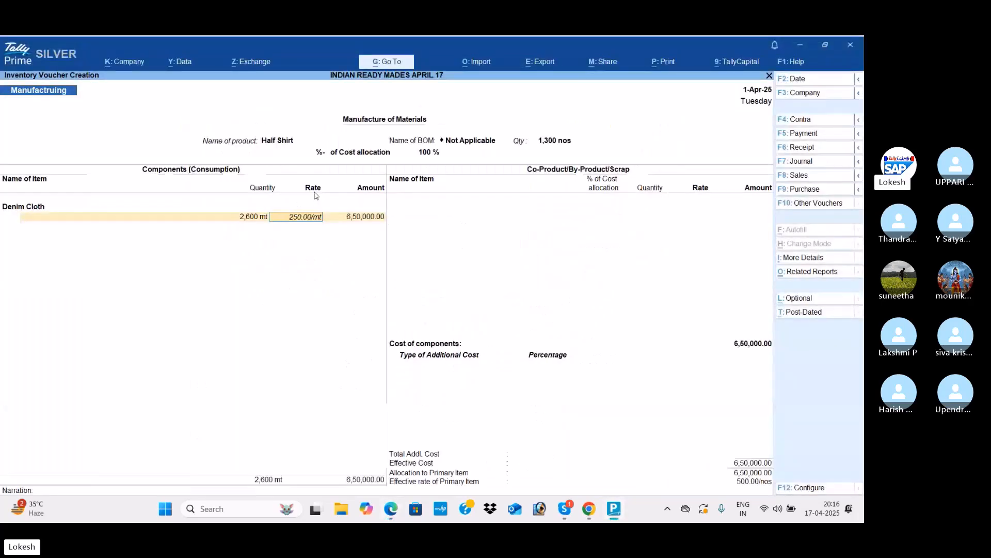
pyautogui.press('Return')
pyautogui.press('Return')
# Step: Check the second half shirt material in the PDF and add Pearl Buttons with a quantity of 867 dz
pyautogui.hotkey('alt', 'Tab')
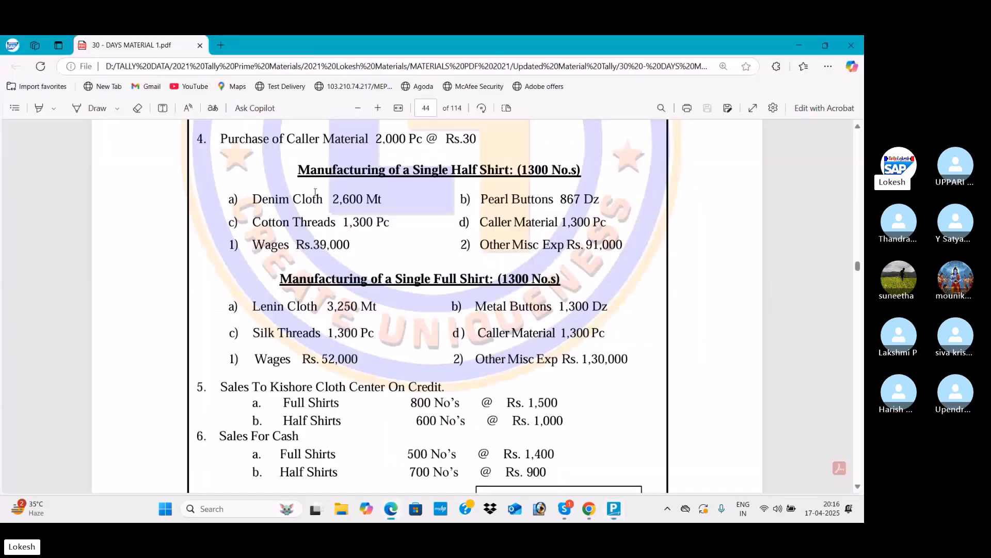
pyautogui.hotkey('alt', 'Tab')
pyautogui.write('pe')
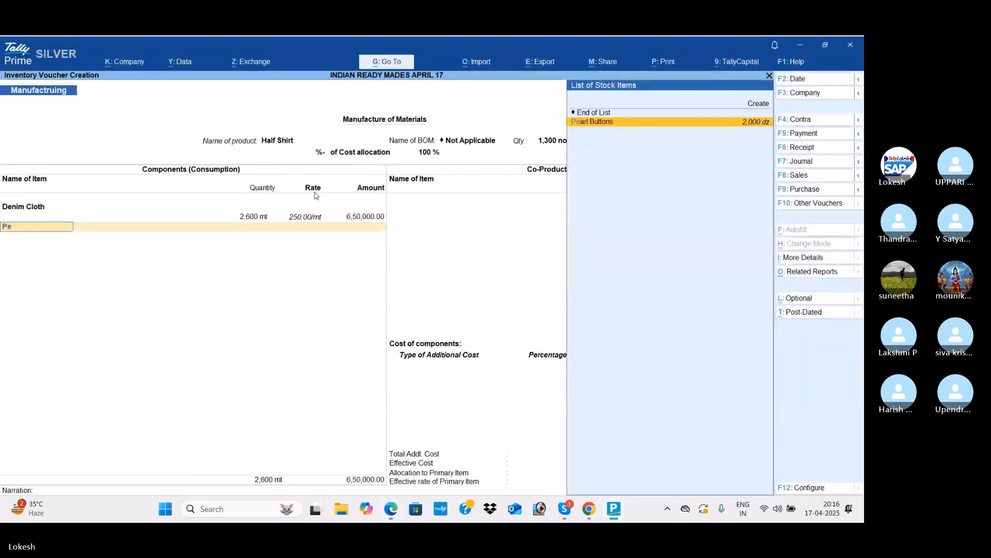
pyautogui.press('Return')
pyautogui.hotkey('alt', 'Tab')
pyautogui.hotkey('alt', 'Tab')
pyautogui.write('867')
pyautogui.press('Return')
pyautogui.press('Return')
pyautogui.press('Return')
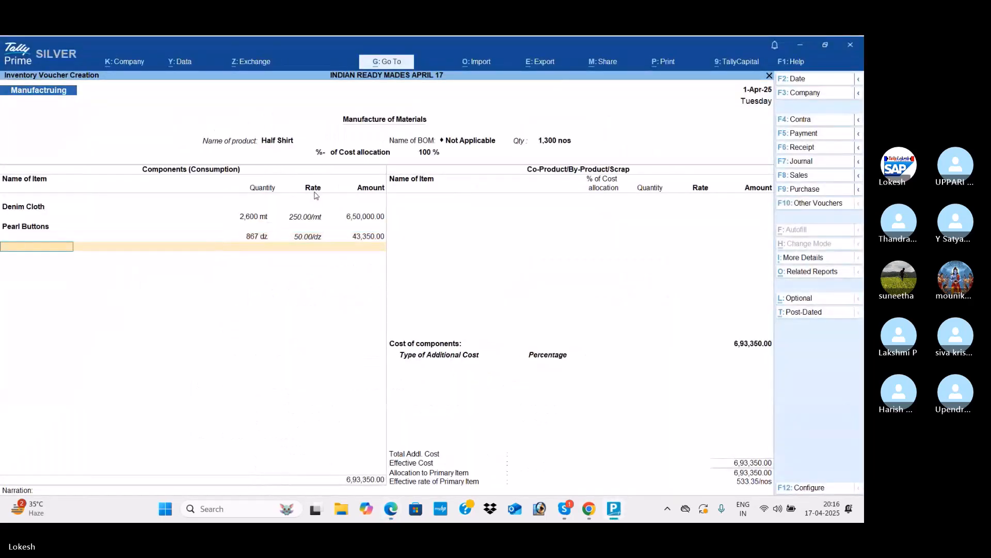
# Step: Check the third half shirt material in the PDF and add Cotton Threads with a quantity of 1,300 pc
pyautogui.hotkey('alt', 'Tab')
pyautogui.hotkey('alt', 'Tab')
pyautogui.write('co')
pyautogui.press('Return')
pyautogui.hotkey('alt', 'Tab')
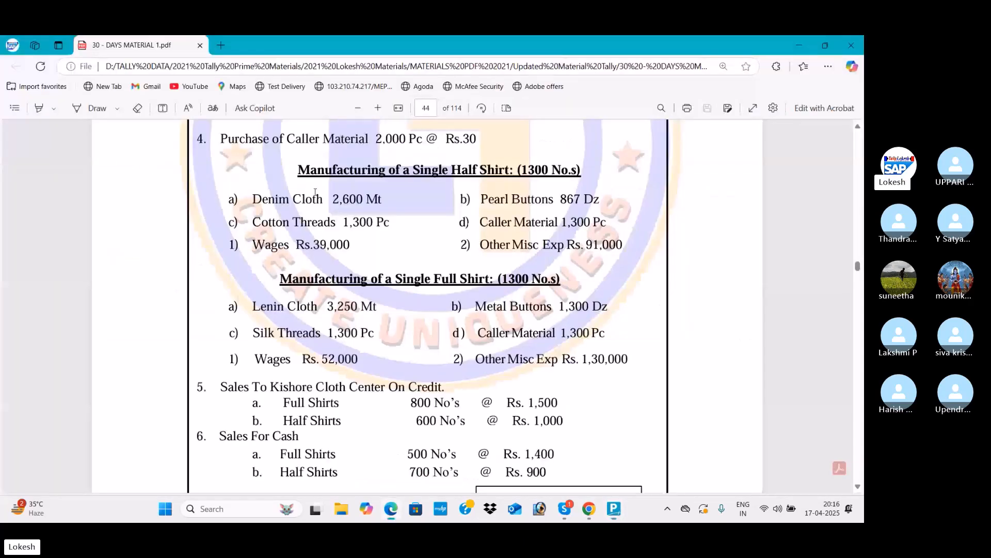
pyautogui.hotkey('alt', 'Tab')
pyautogui.write('1300')
pyautogui.press('Return')
pyautogui.press('Return')
pyautogui.press('Return')
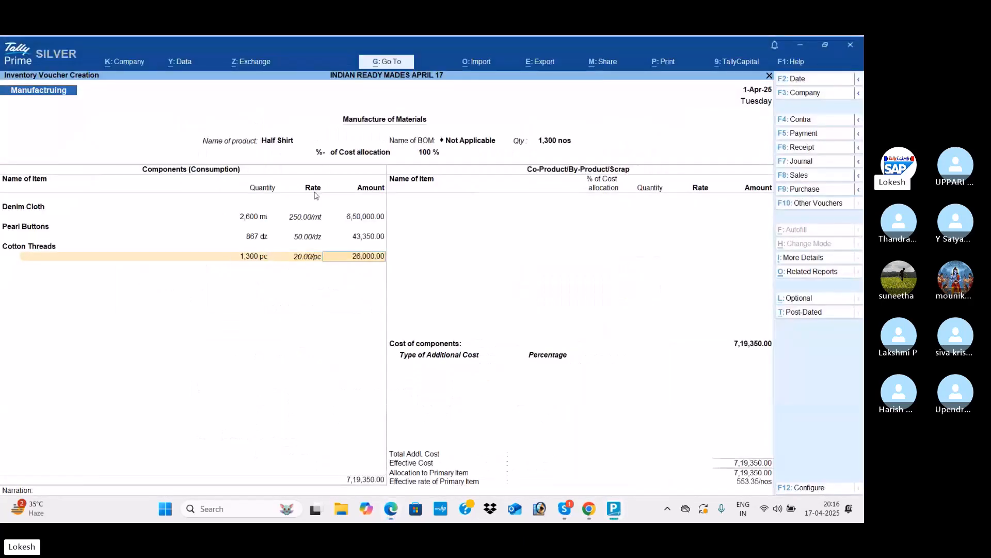
# Step: Check the fourth half shirt material in the PDF and add Caller Material with a quantity of 1,300 pc as the last component
pyautogui.write('Ca')
pyautogui.press('Return')
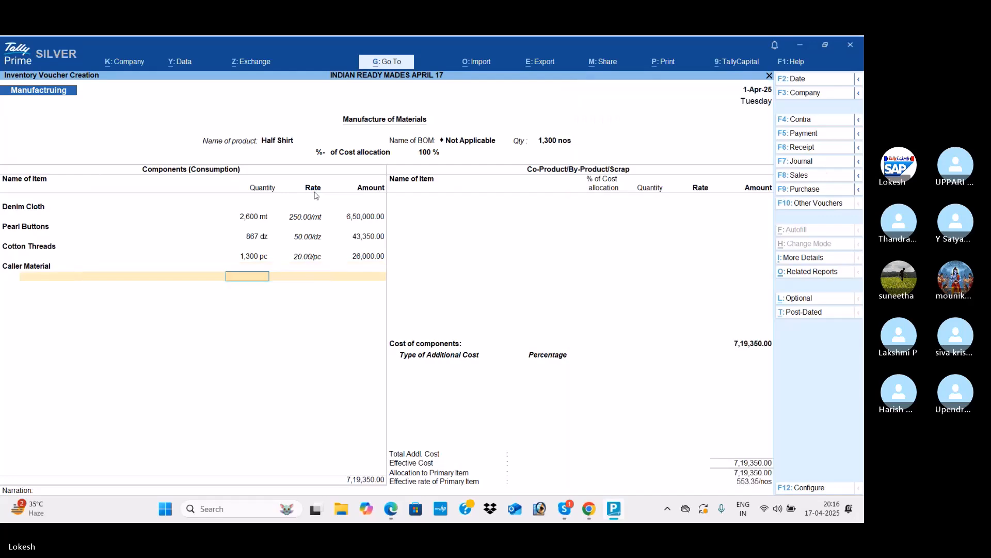
pyautogui.hotkey('alt', 'Tab')
pyautogui.hotkey('alt', 'Tab')
pyautogui.write('1,30')
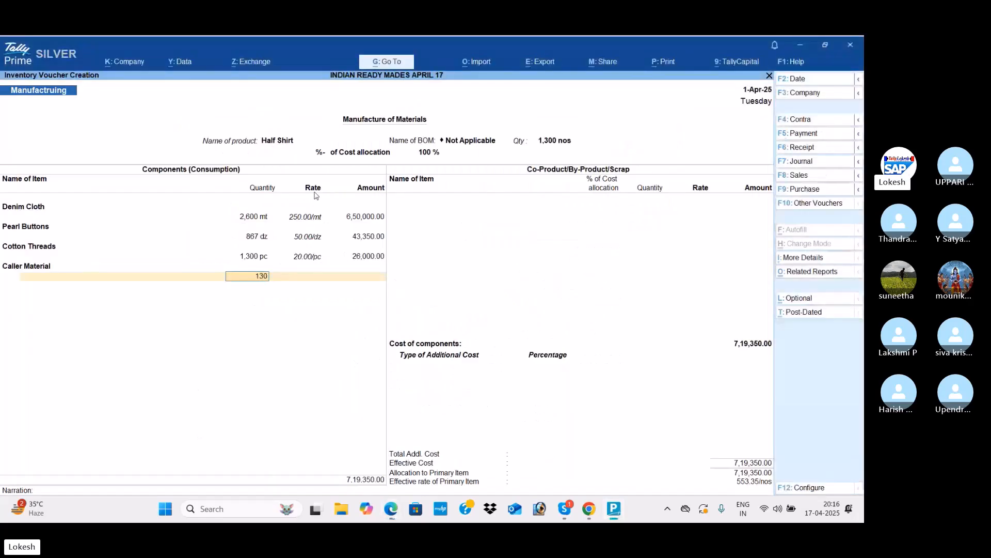
pyautogui.write('0')
pyautogui.press('Return')
pyautogui.press('Return')
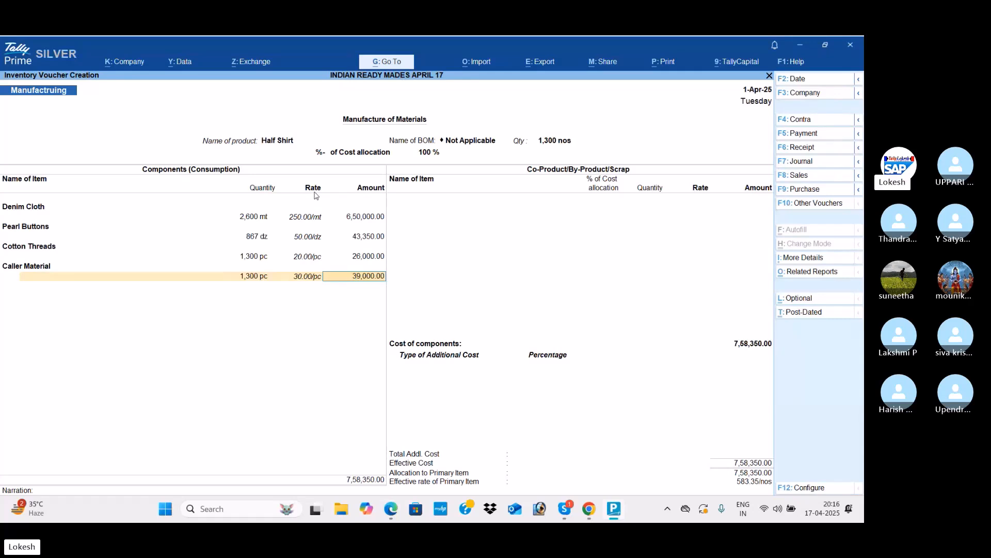
pyautogui.press('Return')
pyautogui.press('Return')
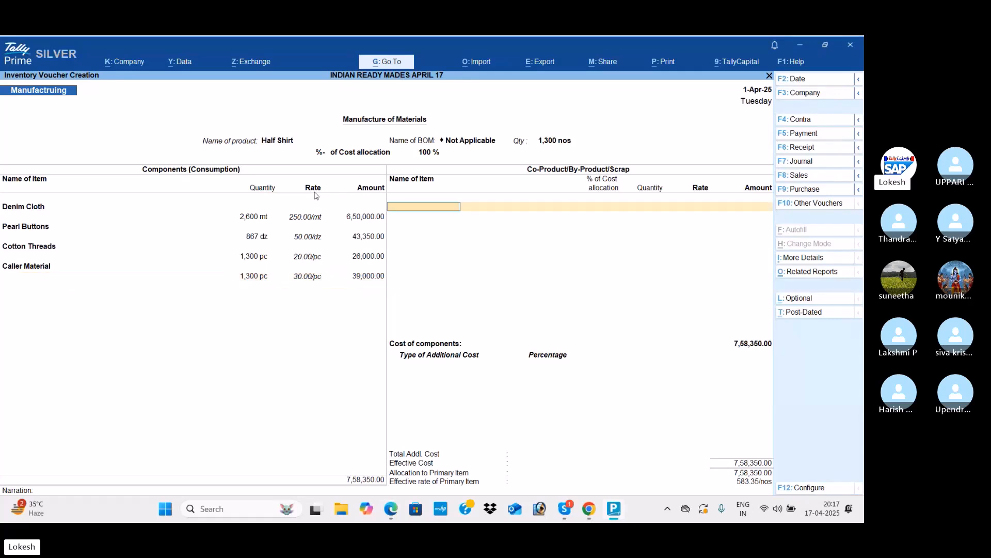
# Step: Leave the half shirt without co-products and add Wages of 39,000 as an additional cost, checking the amount in the PDF
pyautogui.press('Return')
pyautogui.write('Wages')
pyautogui.press('Return')
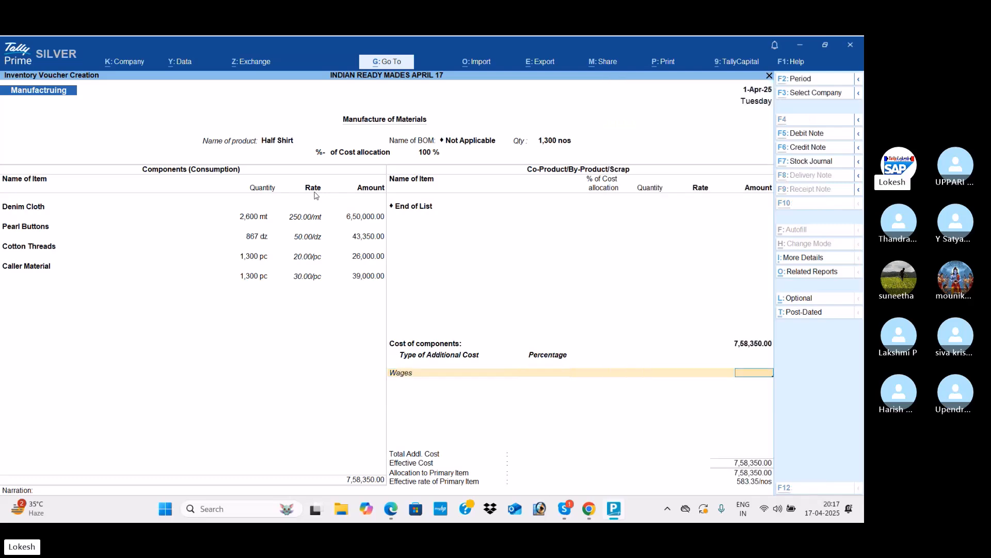
pyautogui.hotkey('alt', 'Tab')
pyautogui.hotkey('alt', 'Tab')
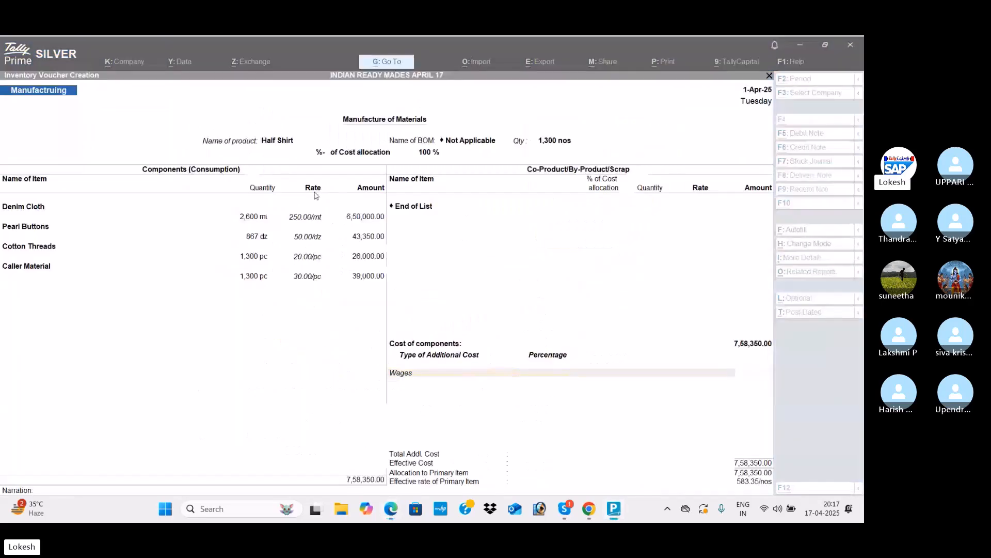
pyautogui.hotkey('alt', 'Tab')
pyautogui.hotkey('alt', 'Tab')
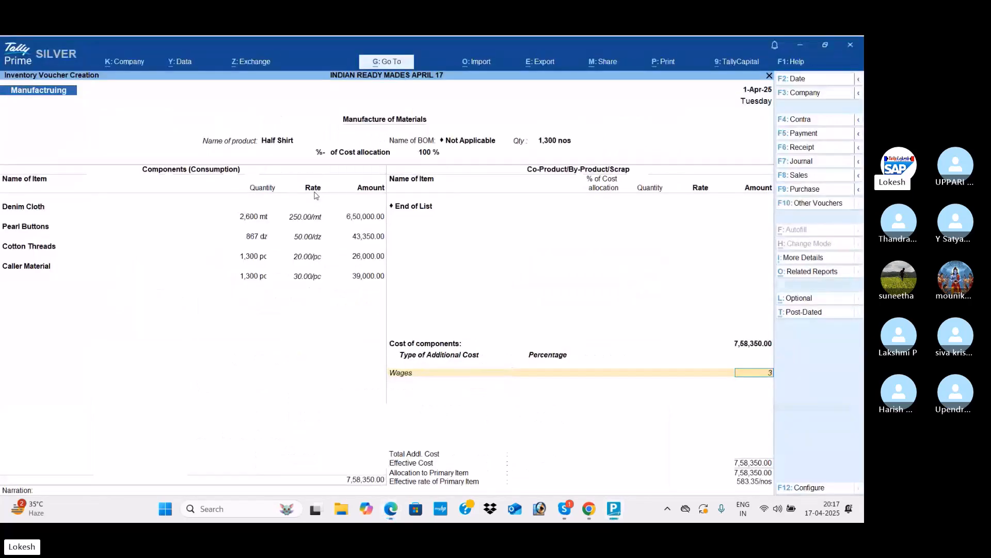
# Step: Add Other Misc Exp of 91,000 as an additional cost per the PDF and save the half shirt manufacturing voucher
pyautogui.write('O')
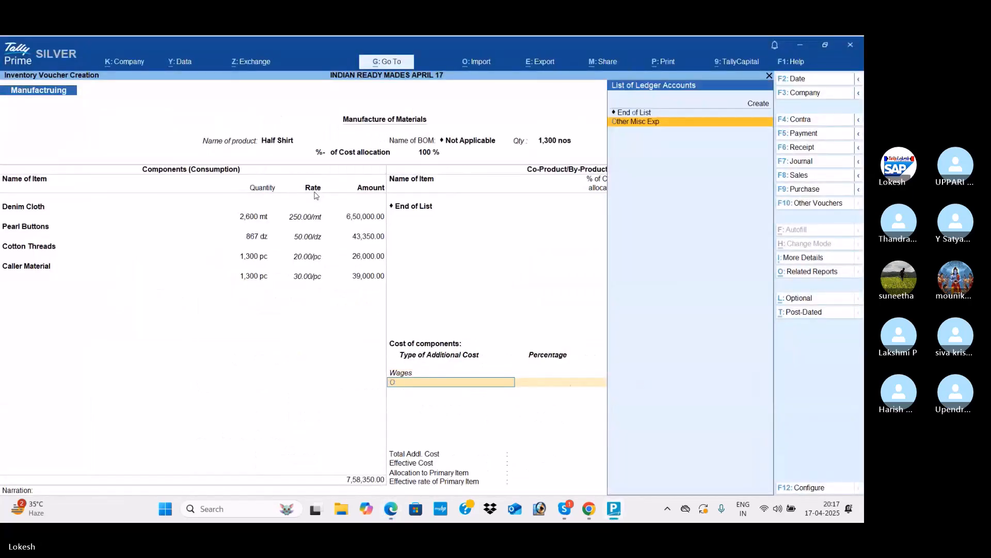
pyautogui.press('Return')
pyautogui.hotkey('alt', 'Tab')
pyautogui.hotkey('alt', 'Tab')
pyautogui.write('91000')
pyautogui.press('Return')
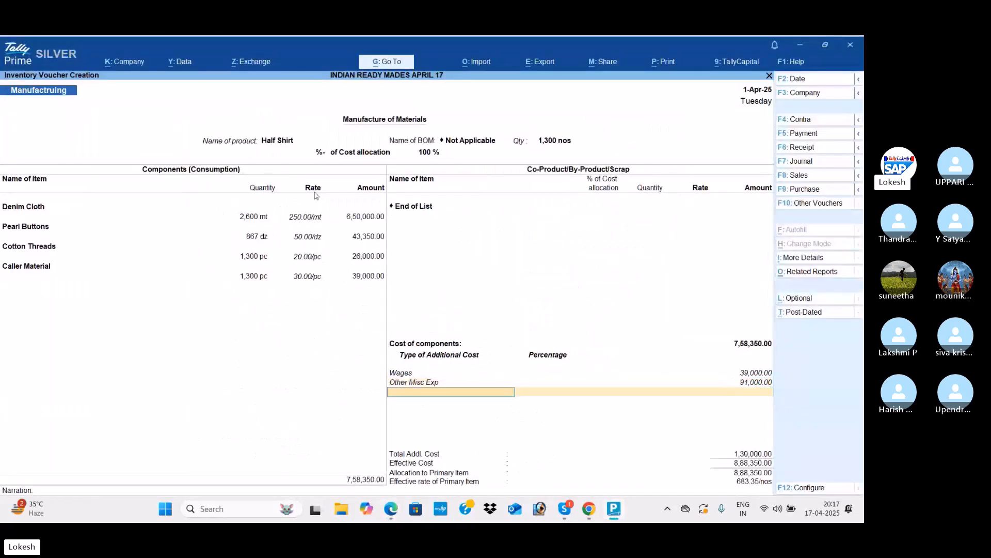
pyautogui.press('Return')
pyautogui.press('Return')
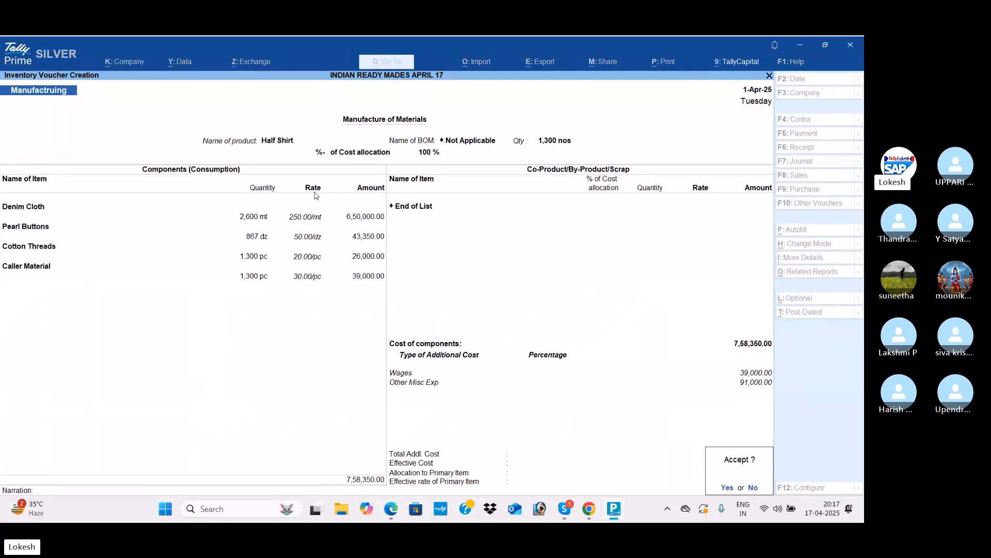
pyautogui.press('Return')
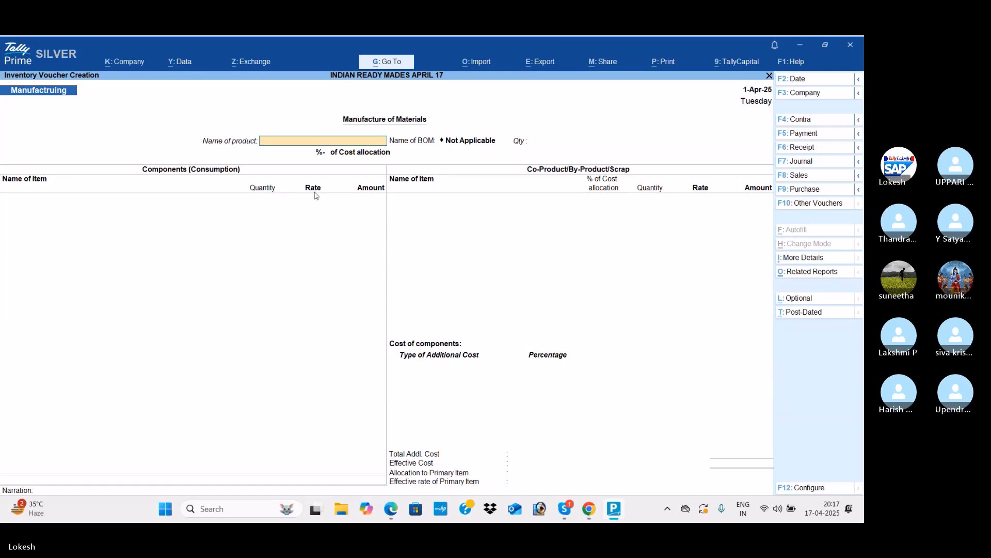
# Step: Set Full Shirt as the product to manufacture, with a quantity of 1,300 nos
pyautogui.write('F')
pyautogui.press('Down')
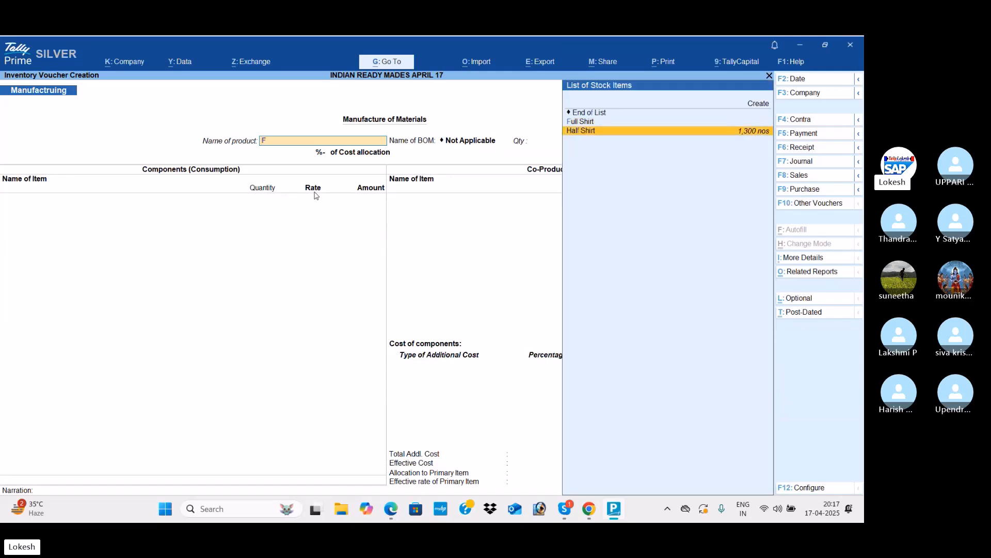
pyautogui.press('Up')
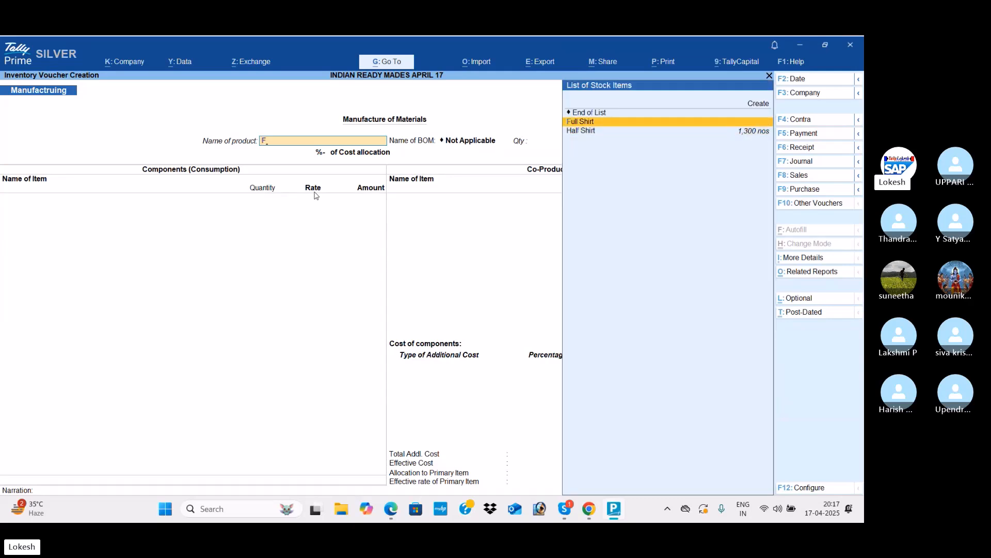
pyautogui.press('Return')
pyautogui.write('1,300')
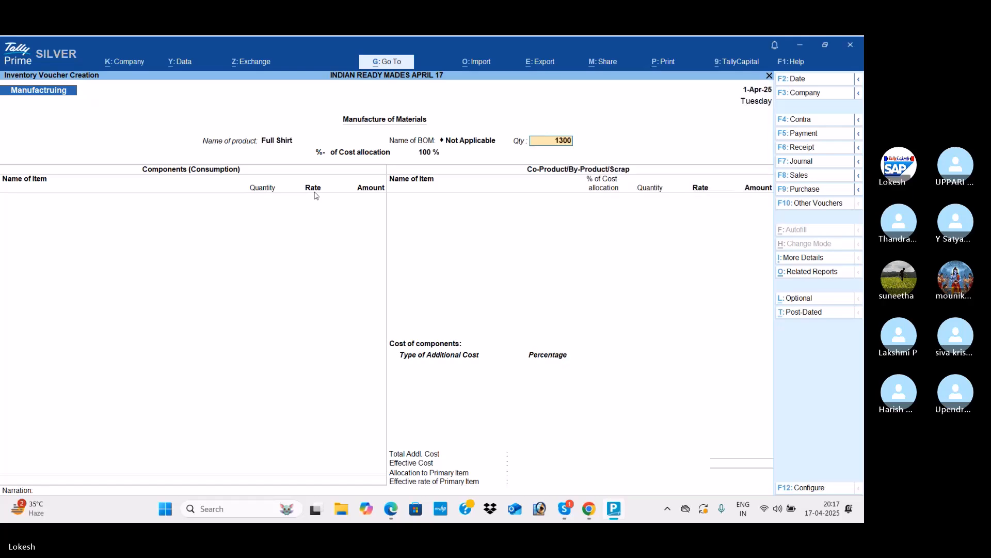
pyautogui.press('Return')
# Step: Check the full shirt materials in the PDF and add Linen Cloth as a component with a quantity of 3,250 mt
pyautogui.hotkey('alt', 'Tab')
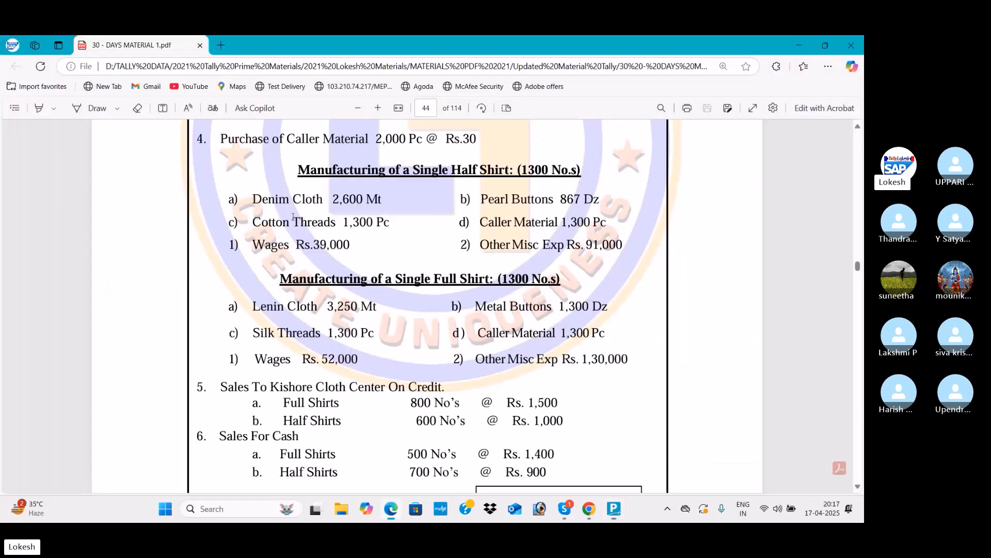
pyautogui.scroll(-1, 292, 260)
pyautogui.moveTo(253, 251); pyautogui.dragTo(377, 251)
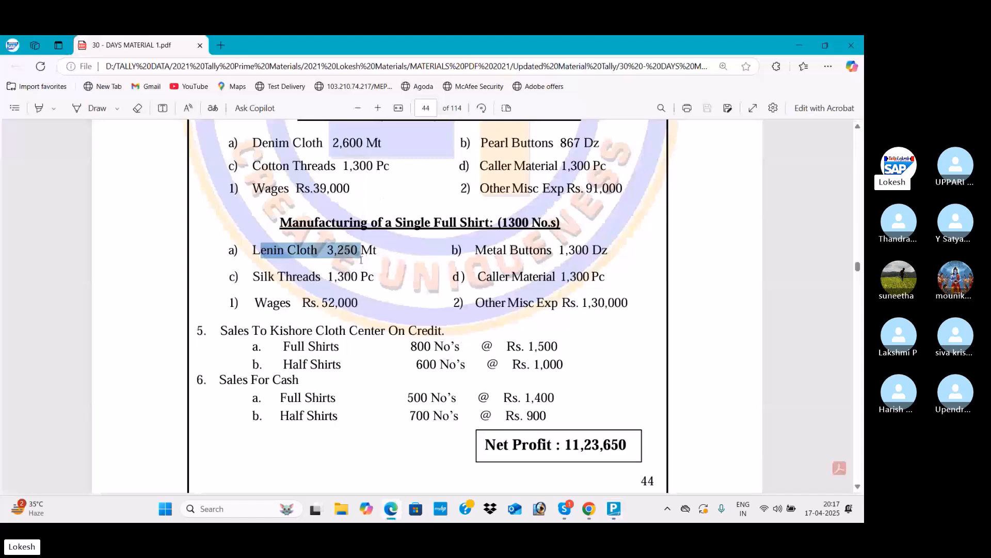
pyautogui.hotkey('alt', 'Tab')
pyautogui.write('L')
pyautogui.press('Return')
pyautogui.hotkey('alt', 'Tab')
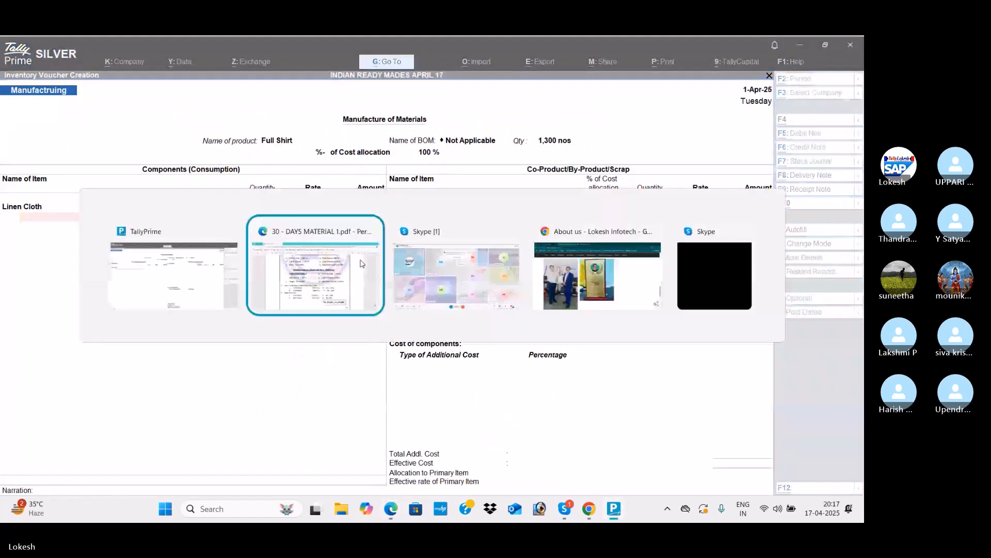
pyautogui.hotkey('alt', 'Tab')
pyautogui.write('3,2')
pyautogui.write('50')
pyautogui.press('Return')
pyautogui.press('Return')
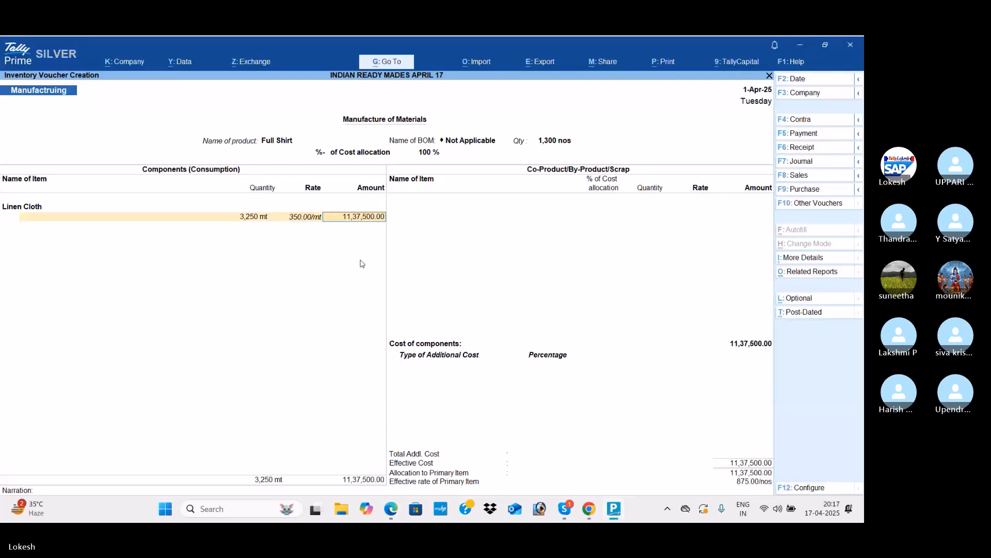
# Step: Check the second full shirt material in the PDF and add Metal Buttons with a quantity of 1,300 dz
pyautogui.hotkey('alt', 'Tab')
pyautogui.hotkey('alt', 'Tab')
pyautogui.write('M')
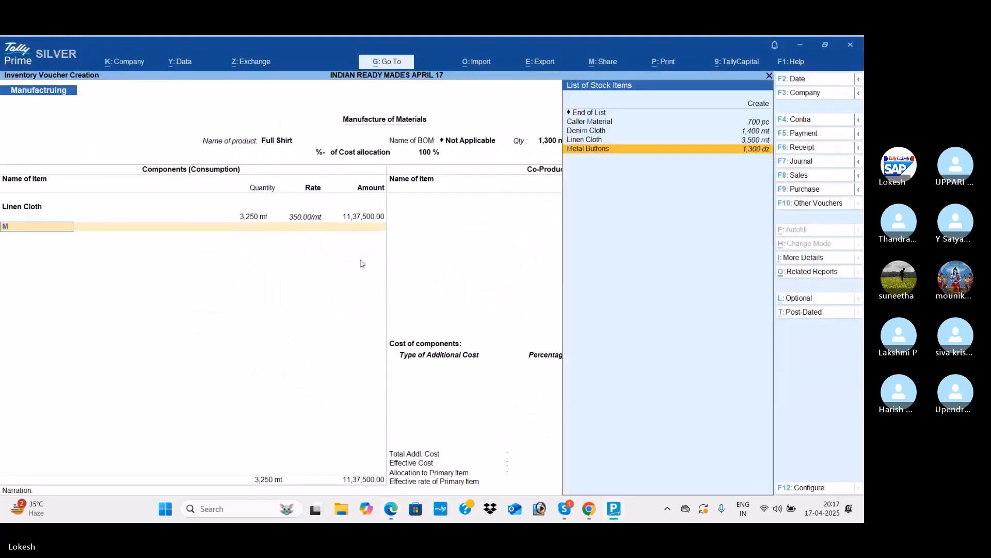
pyautogui.press('Return')
pyautogui.hotkey('alt', 'Tab')
pyautogui.hotkey('alt', 'Tab')
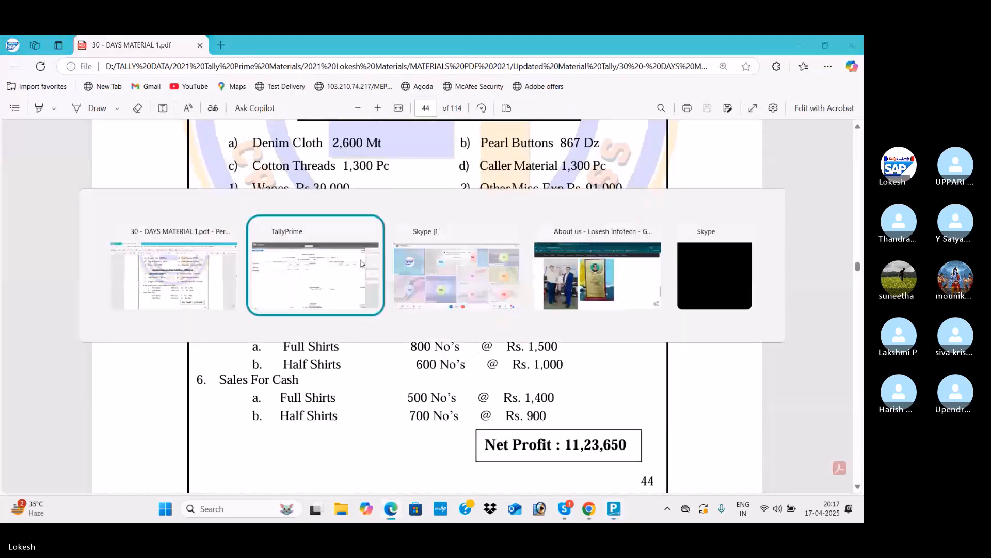
pyautogui.write('1,300')
pyautogui.press('Return')
pyautogui.press('Return')
pyautogui.press('Return')
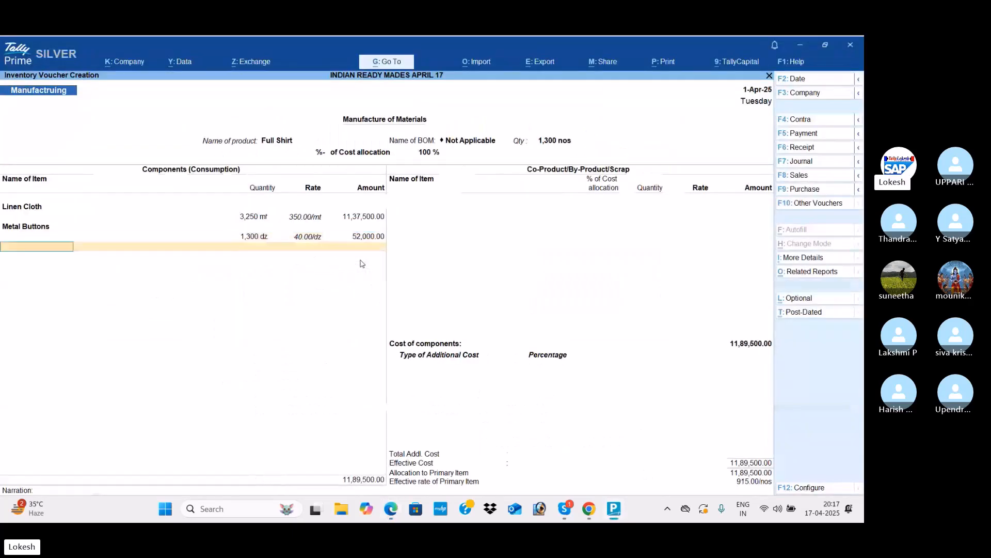
# Step: Check the third full shirt material in the PDF and add Silk Threads with a quantity of 1,300 pc
pyautogui.hotkey('alt', 'Tab')
pyautogui.hotkey('alt', 'Tab')
pyautogui.write('S')
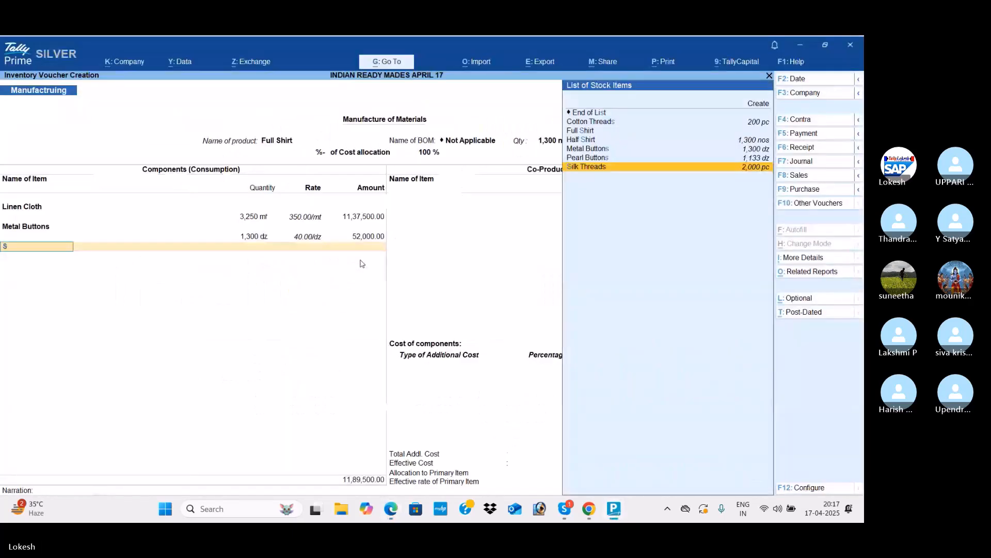
pyautogui.press('Return')
pyautogui.hotkey('alt', 'Tab')
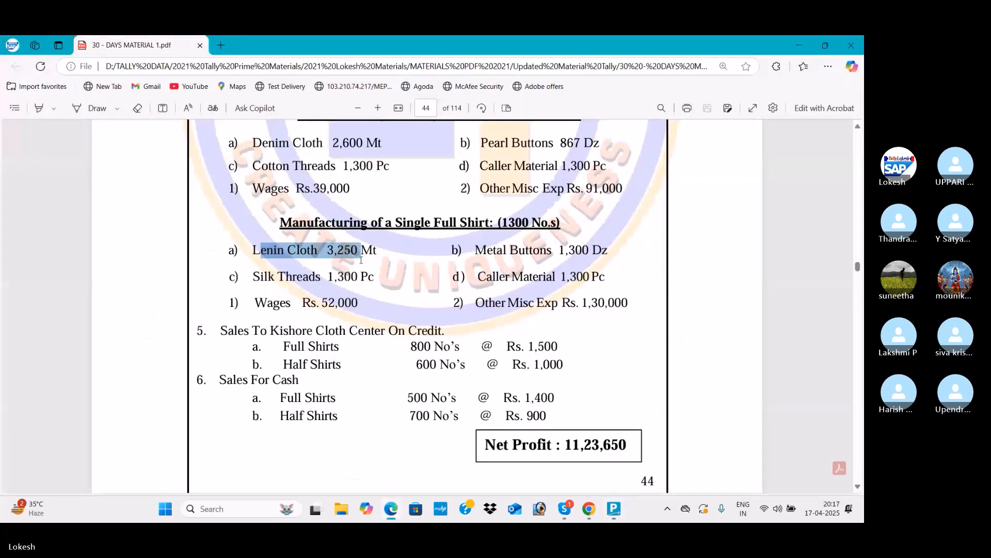
pyautogui.hotkey('alt', 'Tab')
pyautogui.write('1,300')
pyautogui.press('Return')
pyautogui.press('Return')
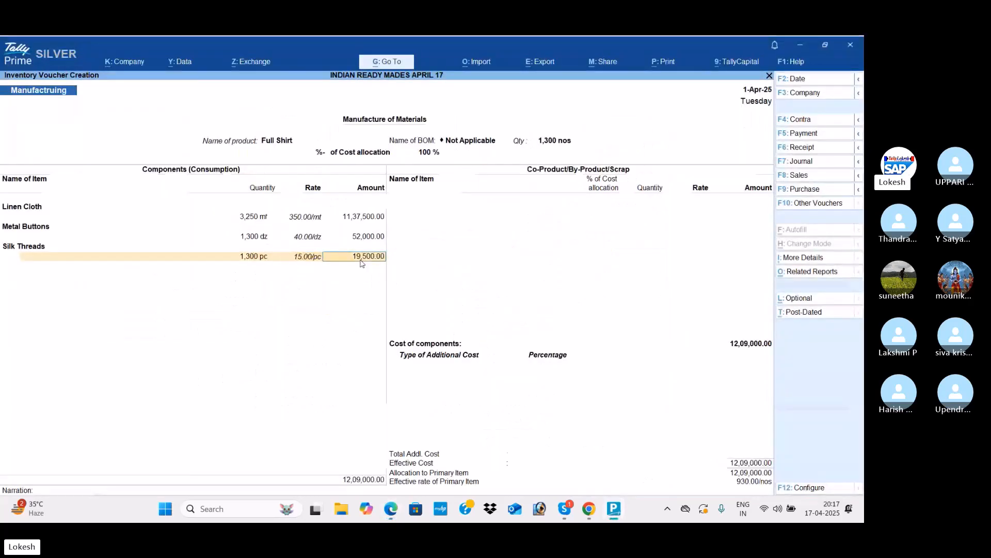
pyautogui.press('Return')
# Step: Check the fourth full shirt material in the PDF and add Caller Material with a quantity of 1,300 pc
pyautogui.hotkey('alt', 'Tab')
pyautogui.hotkey('alt', 'Tab')
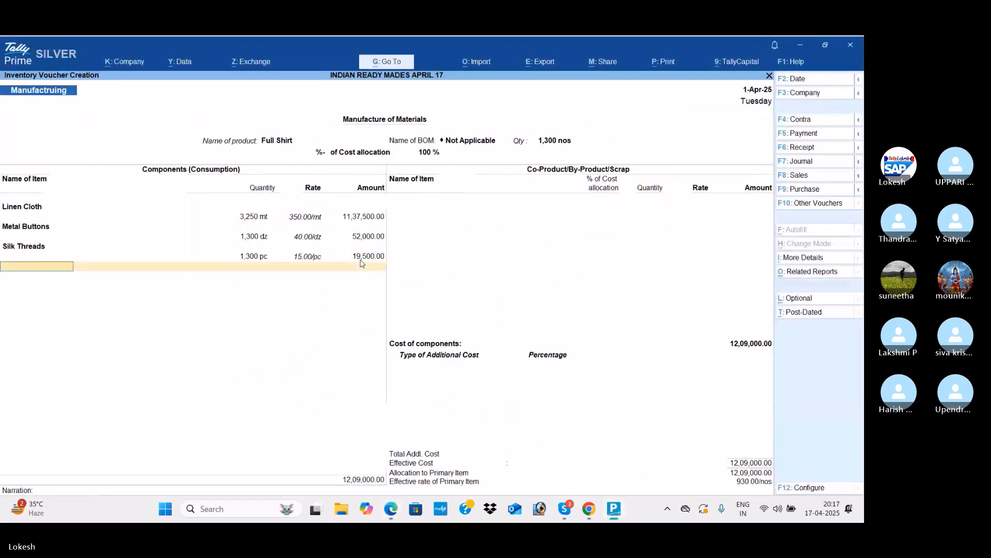
pyautogui.write('Ca')
pyautogui.press('Return')
pyautogui.write('1300')
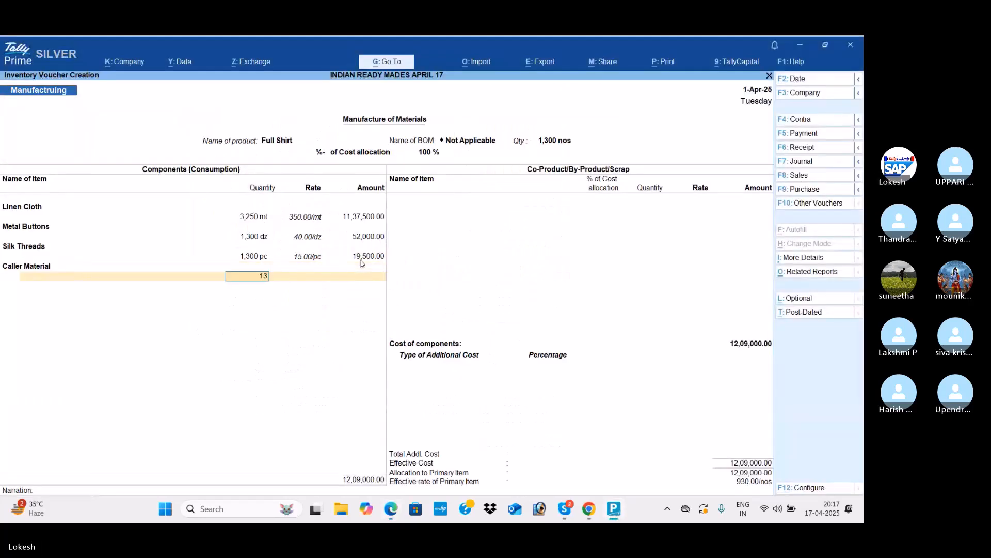
pyautogui.press('Return')
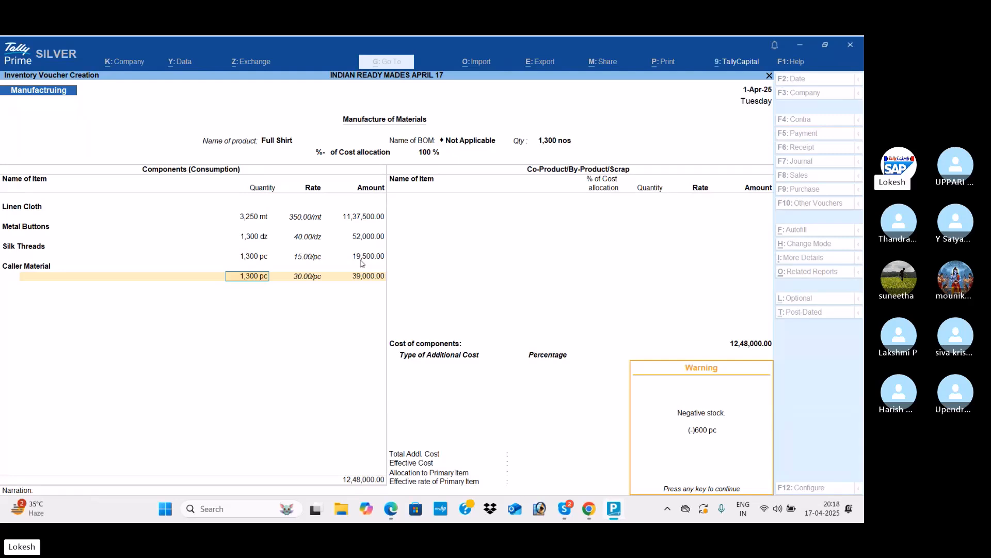
pyautogui.hotkey('alt', 'Tab')
pyautogui.hotkey('alt', 'Tab')
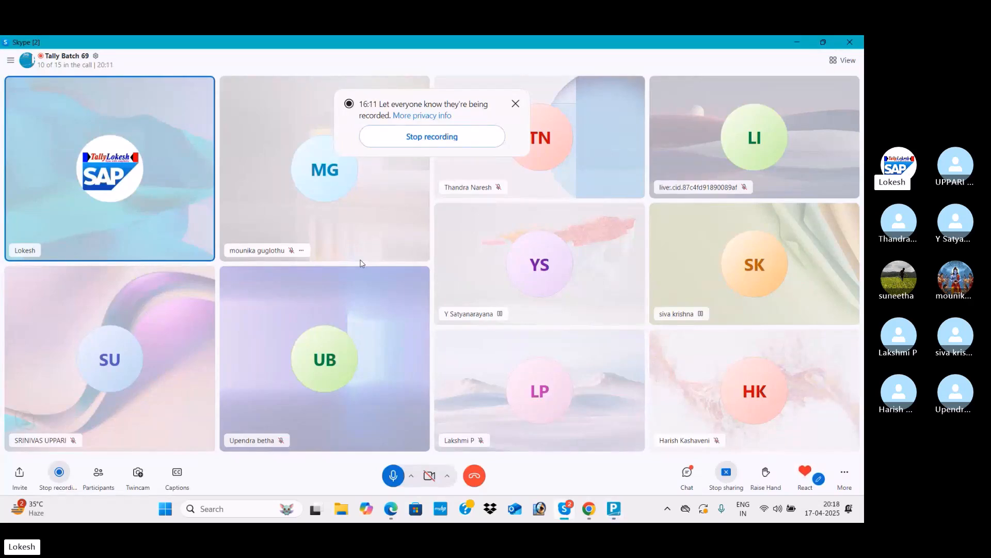
pyautogui.hotkey('alt', 'Tab')
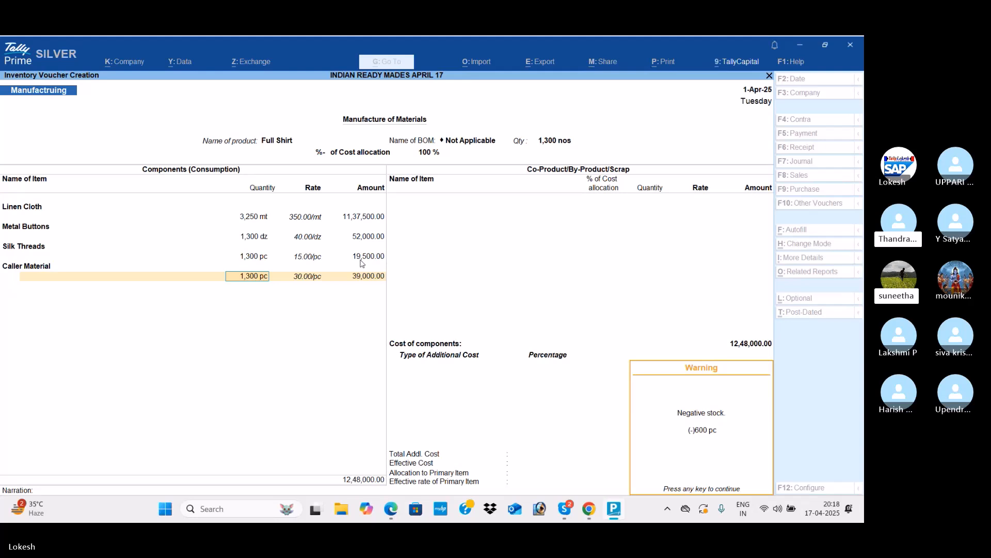
# Step: Continue past the negative stock warning and finish the full shirt component list, leaving the co-products empty
pyautogui.press('Return')
pyautogui.press('Return')
pyautogui.press('Return')
pyautogui.press('Return')
pyautogui.press('Return')
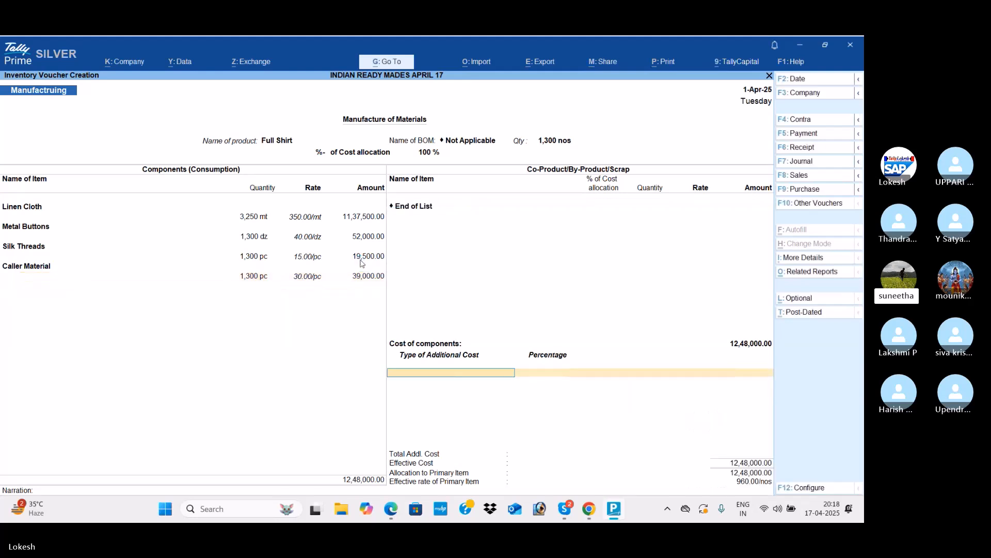
# Step: Look up the full shirt wages in the PDF and add Wages of 52,000 as an additional cost
pyautogui.press('Return')
pyautogui.hotkey('alt', 'Tab')
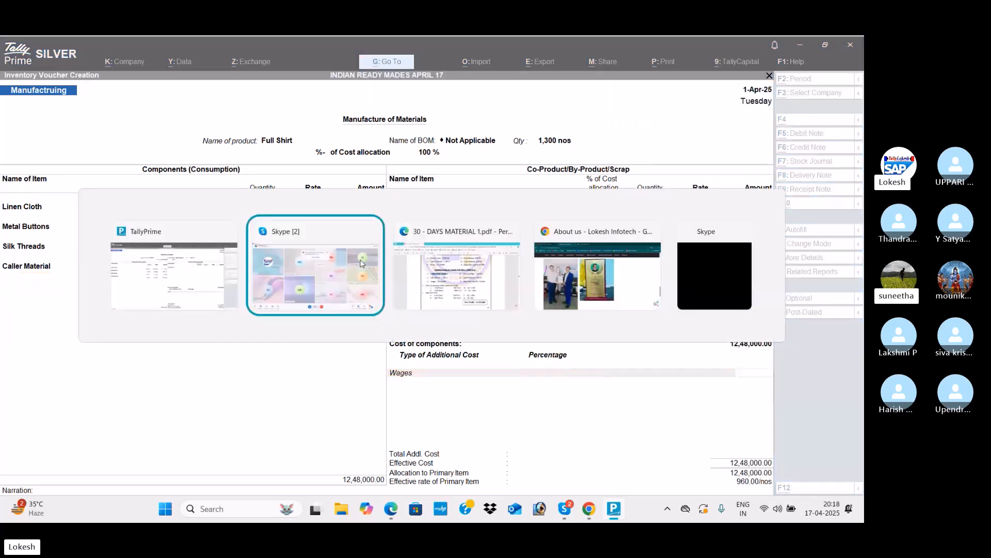
pyautogui.hotkey('alt', 'Tab')
pyautogui.hotkey('alt', 'Tab')
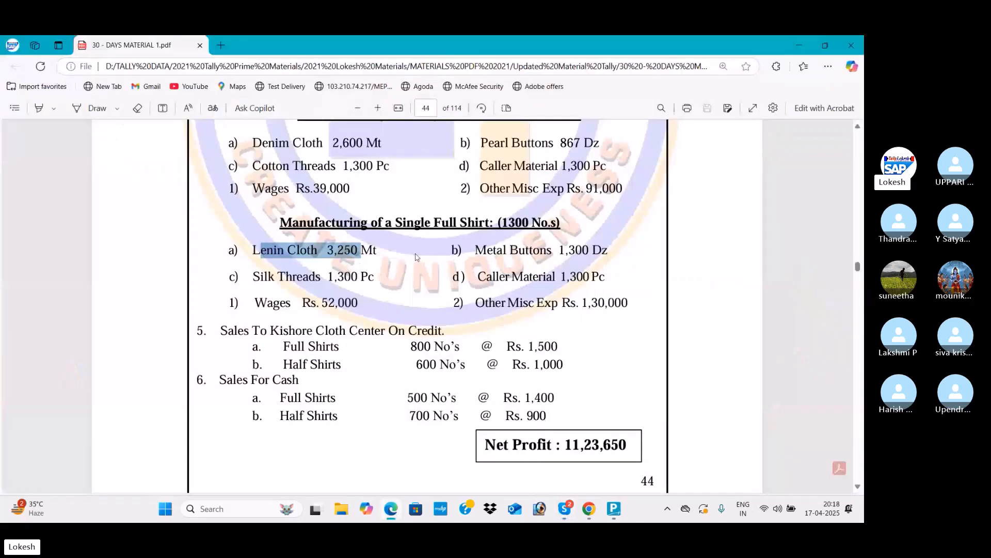
pyautogui.scroll(-1, 416, 257)
pyautogui.hotkey('alt', 'Tab')
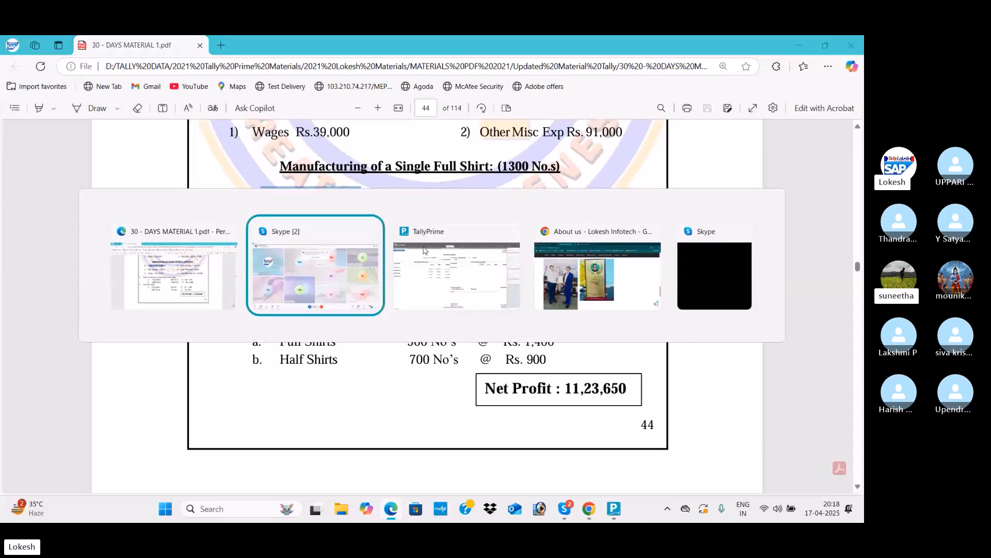
pyautogui.hotkey('alt', 'Tab')
pyautogui.write('52000')
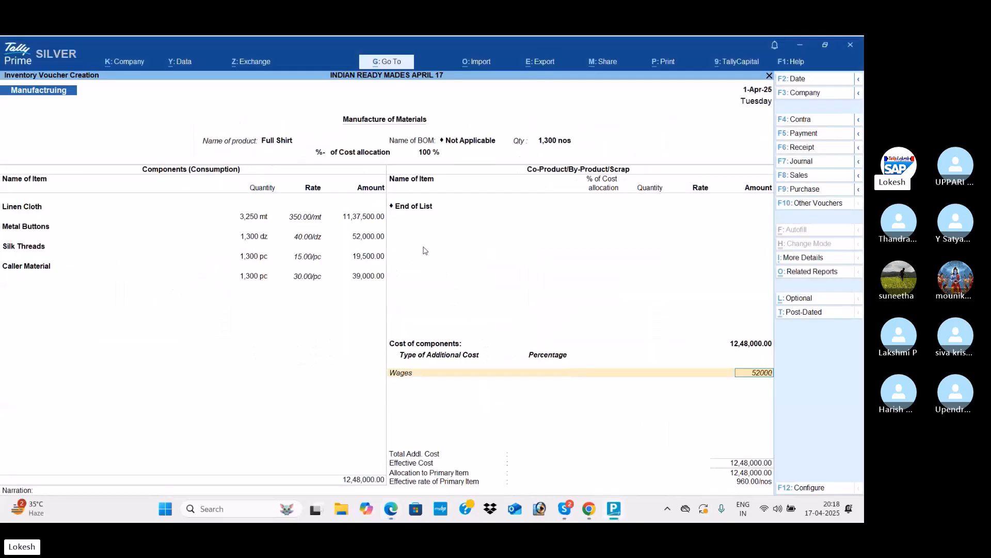
pyautogui.press('Return')
# Step: Add Other Misc Exp of 1,30,000 as an additional cost per the PDF and save the full shirt manufacturing voucher
pyautogui.press('Return')
pyautogui.press('Return')
pyautogui.hotkey('alt', 'Tab')
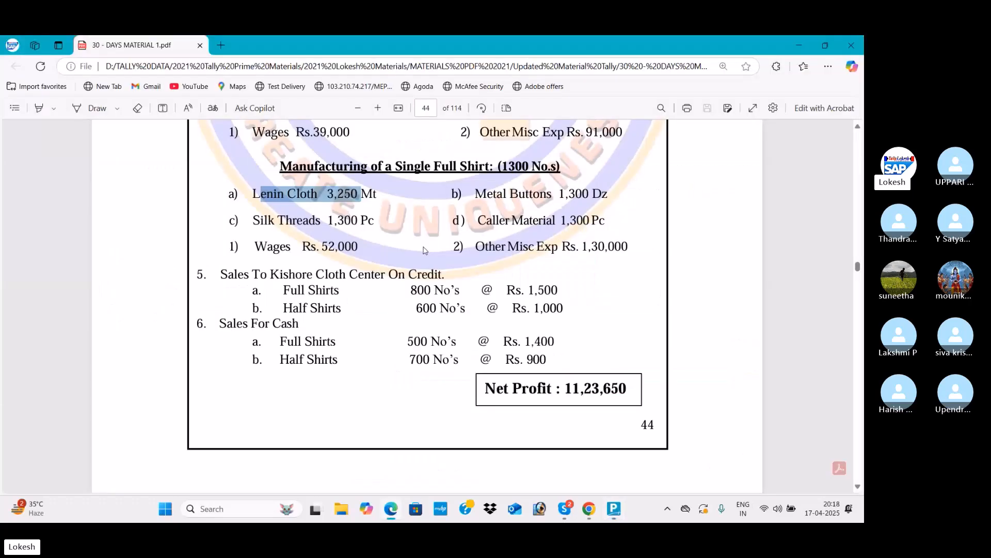
pyautogui.hotkey('alt', 'Tab')
pyautogui.write('1,30,000')
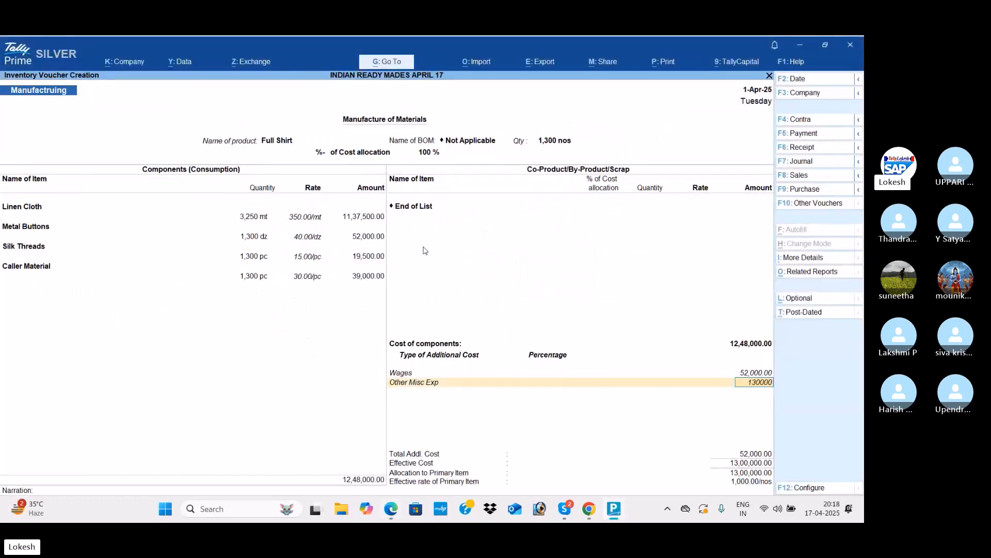
pyautogui.press('Return')
pyautogui.press('Return')
pyautogui.press('Return')
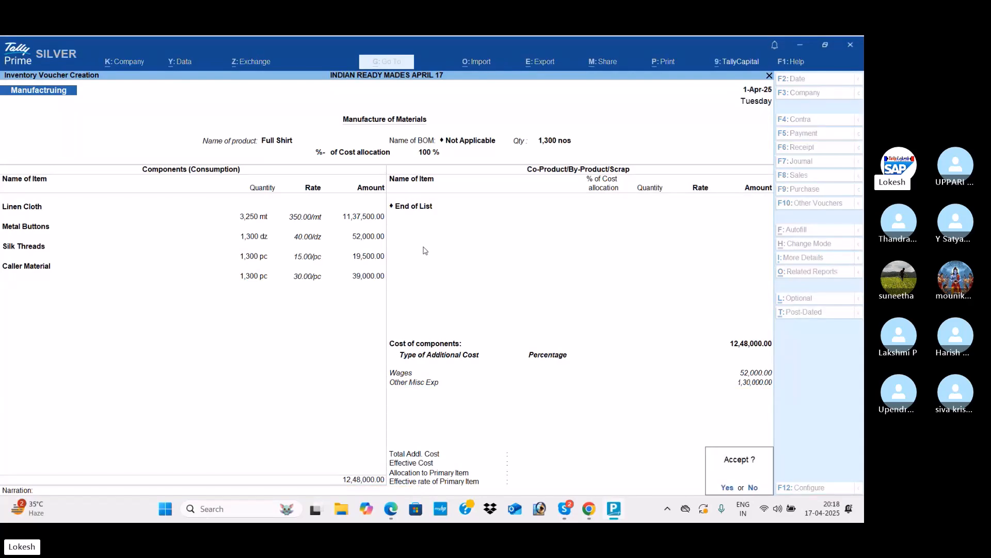
pyautogui.press('Return')
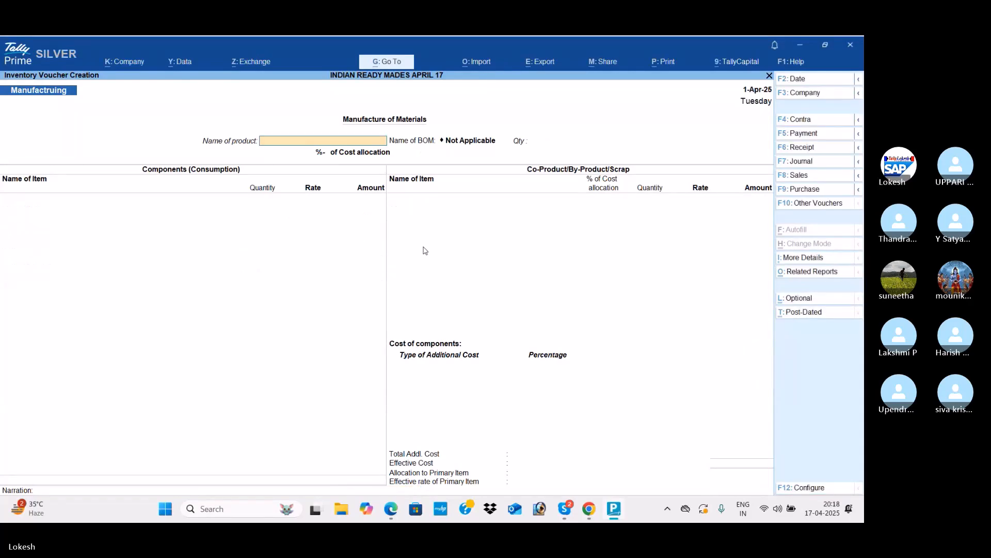
# Step: Examine the credit sales to Kishore Cloth Center and the cash sales on page 44 of the exercise PDF
pyautogui.hotkey('alt', 'Tab')
pyautogui.scroll(-3, 383, 257)
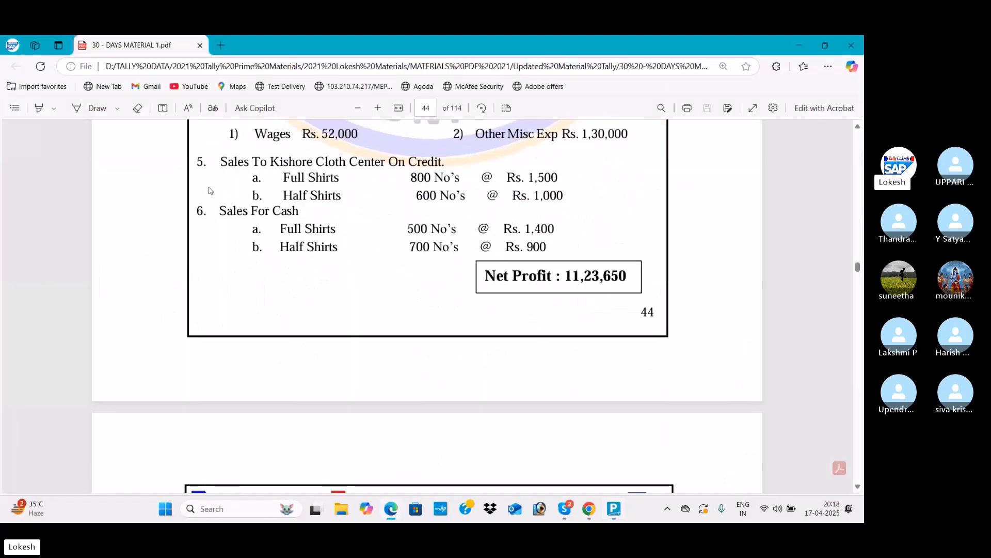
pyautogui.scroll(1, 217, 192)
pyautogui.moveTo(221, 217); pyautogui.dragTo(536, 286)
pyautogui.hotkey('alt', 'Tab')
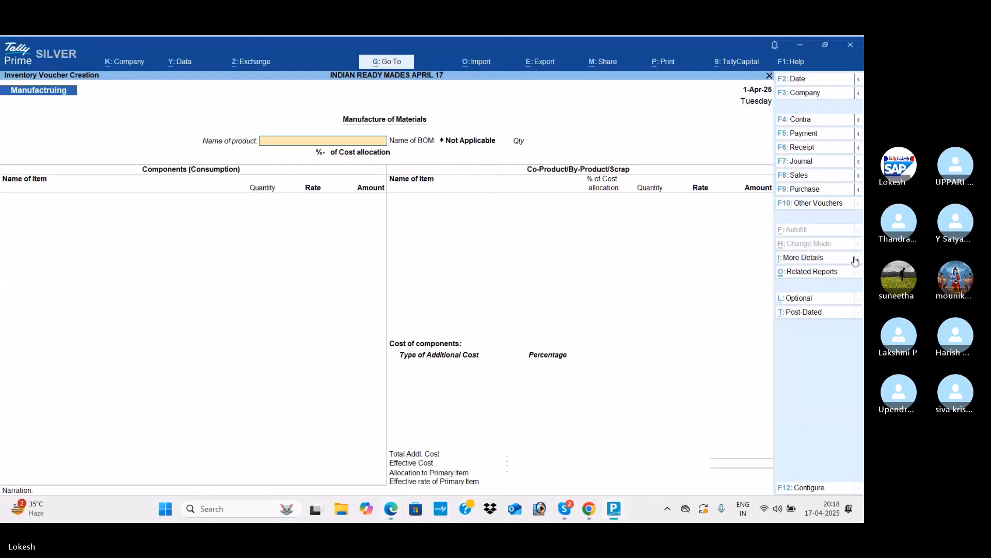
# Step: Start a sales voucher for Kishore Cloth Show Room, keeping the state Andhra Pradesh and using the Sales ledger
pyautogui.click(826, 176)
pyautogui.write('k')
pyautogui.press('Return')
pyautogui.press('Return')
pyautogui.press('Return')
pyautogui.press('Return')
pyautogui.press('Return')
pyautogui.press('Return')
pyautogui.press('Return')
pyautogui.press('Return')
pyautogui.press('Return')
pyautogui.press('Return')
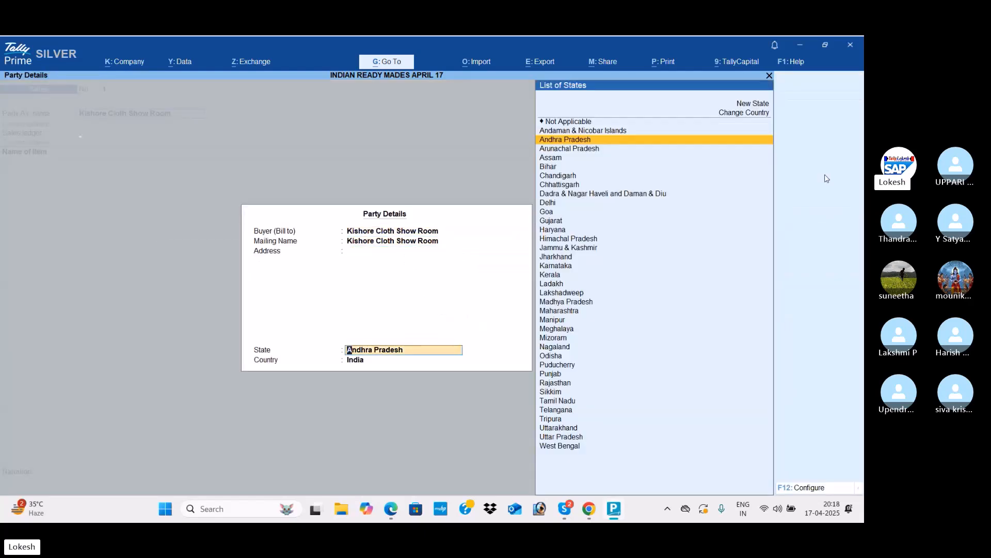
pyautogui.press('Return')
pyautogui.press('Return')
# Step: Enter the exercise's Full Shirt line in the credit sale with 800 nos at a rate of 1,500
pyautogui.hotkey('alt', 'Tab')
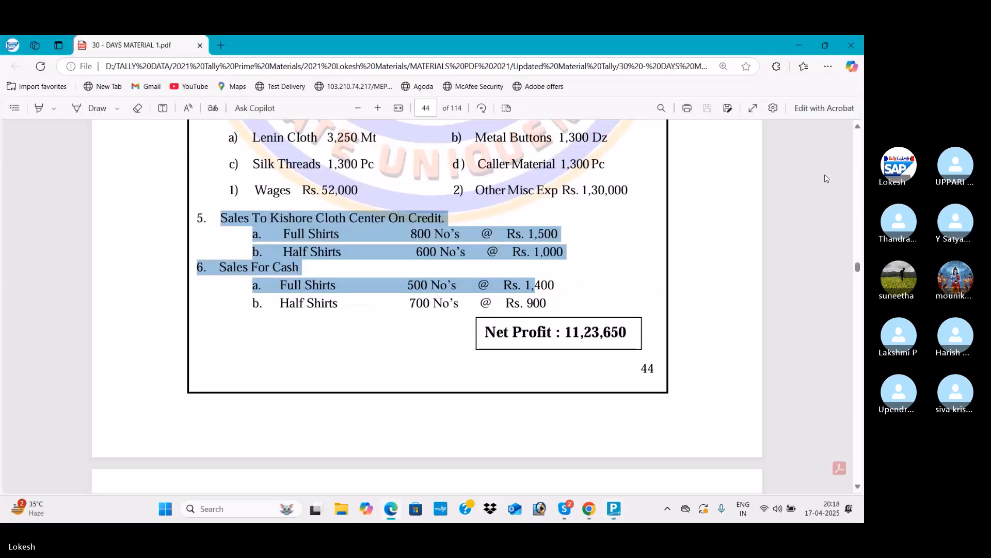
pyautogui.hotkey('alt', 'Tab')
pyautogui.write('F')
pyautogui.press('Return')
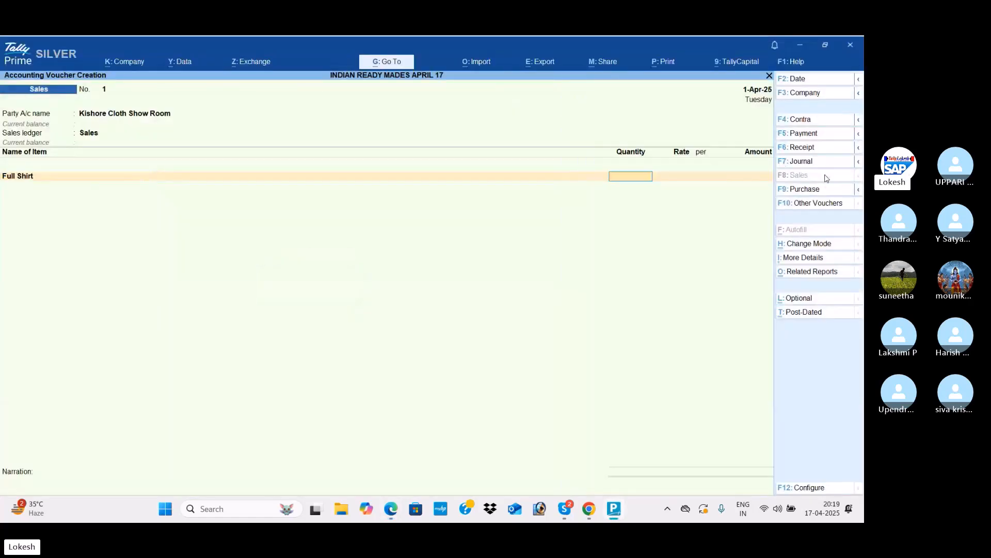
pyautogui.hotkey('alt', 'Tab')
pyautogui.hotkey('alt', 'Tab')
pyautogui.write('800')
pyautogui.press('Return')
pyautogui.write('1500')
pyautogui.press('Return')
pyautogui.press('Return')
pyautogui.press('Return')
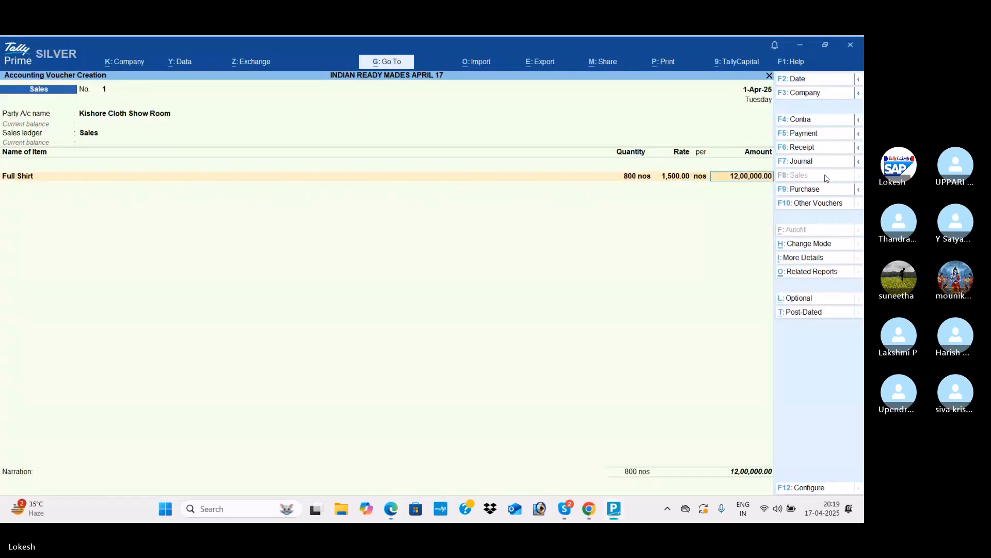
# Step: Add a Half Shirt line of 600 nos at a rate of 1,000 to the Kishore Cloth Show Room sale
pyautogui.hotkey('alt', 'Tab')
pyautogui.hotkey('alt', 'Tab')
pyautogui.write('half')
pyautogui.press('Return')
pyautogui.hotkey('alt', 'Tab')
pyautogui.hotkey('alt', 'Tab')
pyautogui.write('6')
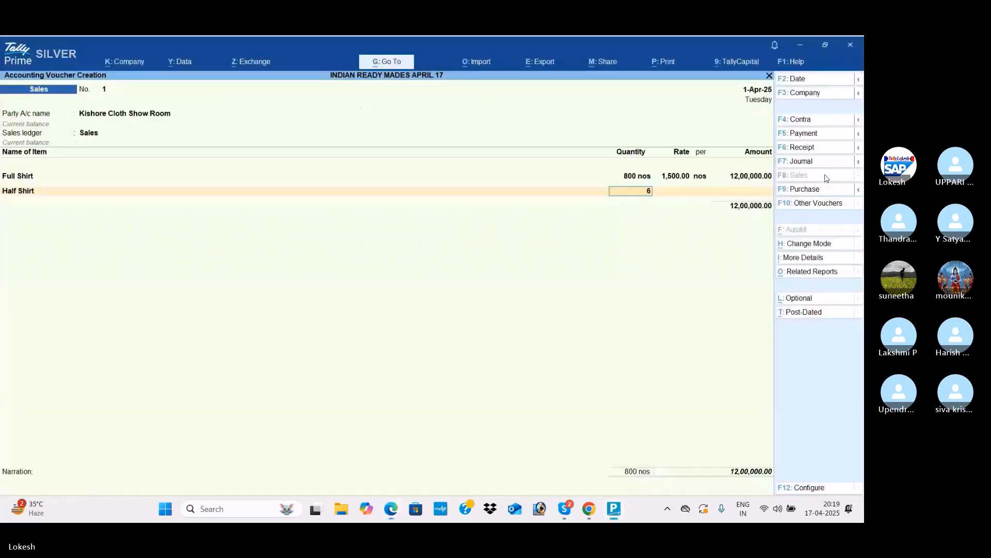
pyautogui.write('00')
pyautogui.press('Return')
pyautogui.write('1,000')
pyautogui.press('Return')
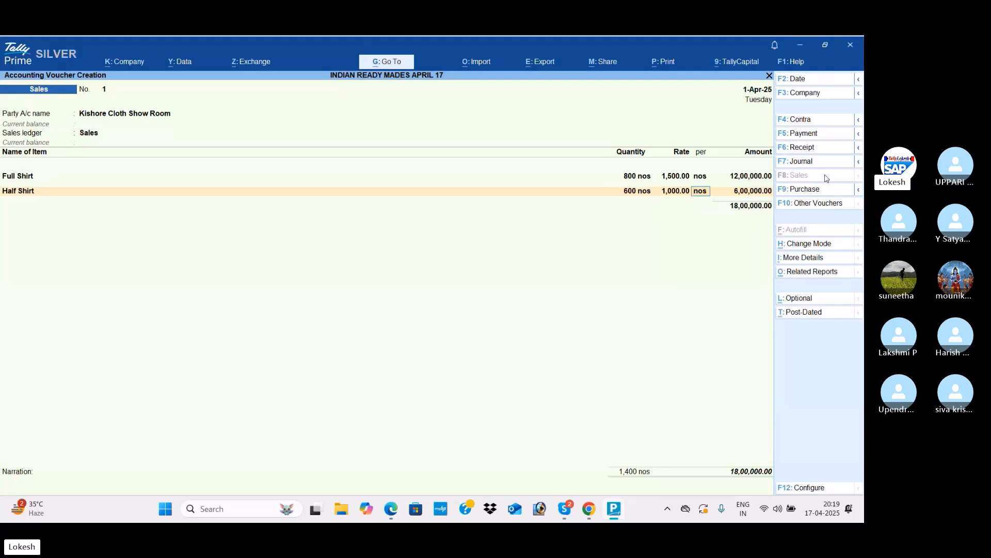
pyautogui.press('Return')
pyautogui.press('Return')
# Step: End the item list and save the Kishore Cloth Show Room sales voucher without a narration
pyautogui.press('Return')
pyautogui.press('Return')
pyautogui.press('Return')
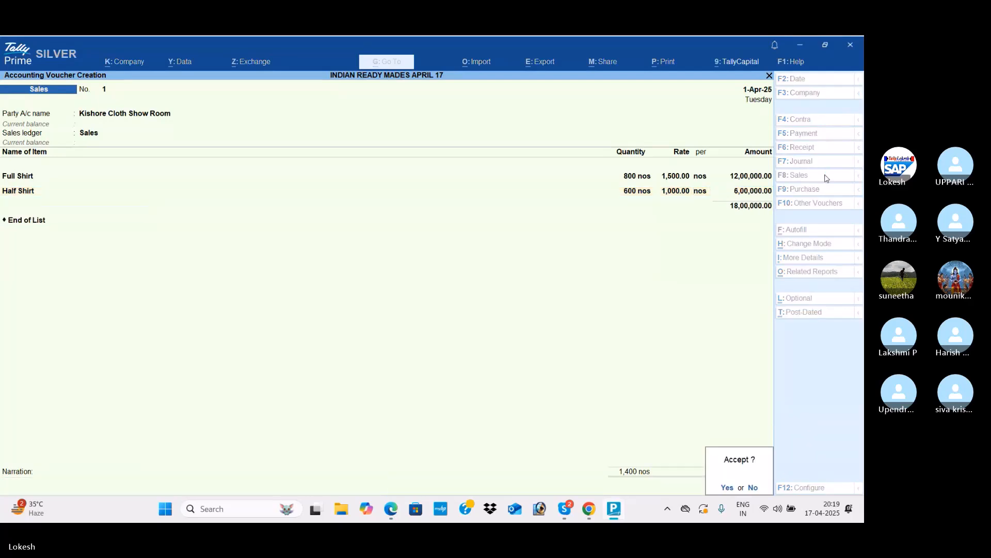
pyautogui.press('Return')
# Step: Set up the second sales voucher with Cash as the party account and Sales as the sales ledger
pyautogui.press('Return')
pyautogui.press('Return')
pyautogui.press('Return')
pyautogui.press('Return')
pyautogui.press('Return')
pyautogui.press('Return')
pyautogui.press('Return')
pyautogui.press('Return')
pyautogui.press('Return')
pyautogui.press('Return')
pyautogui.press('Return')
pyautogui.press('Return')
pyautogui.press('Return')
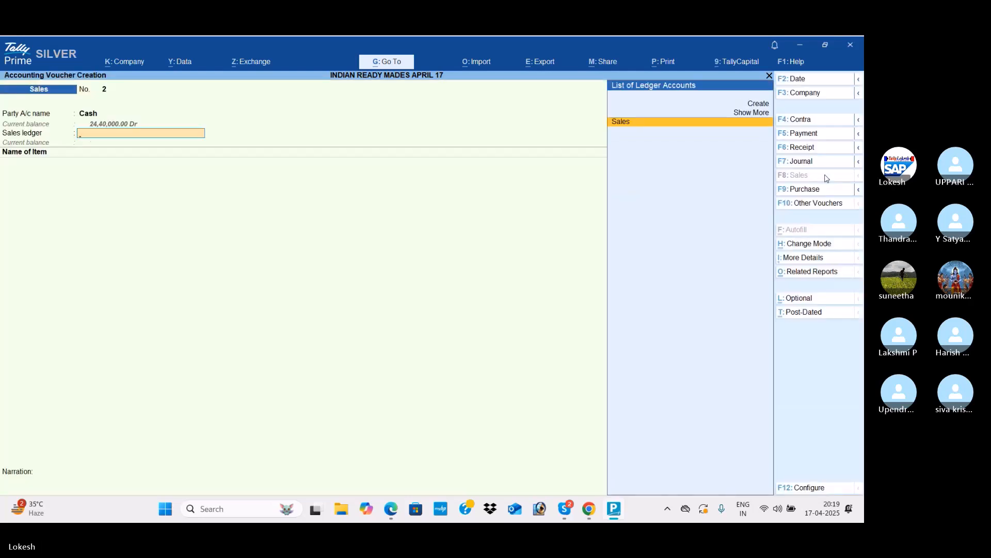
pyautogui.press('Return')
# Step: Enter the cash sale's Full Shirt line with 500 nos at a rate of 1,400
pyautogui.hotkey('alt', 'Tab')
pyautogui.hotkey('alt', 'Tab')
pyautogui.write('F')
pyautogui.press('Return')
pyautogui.hotkey('alt', 'Tab')
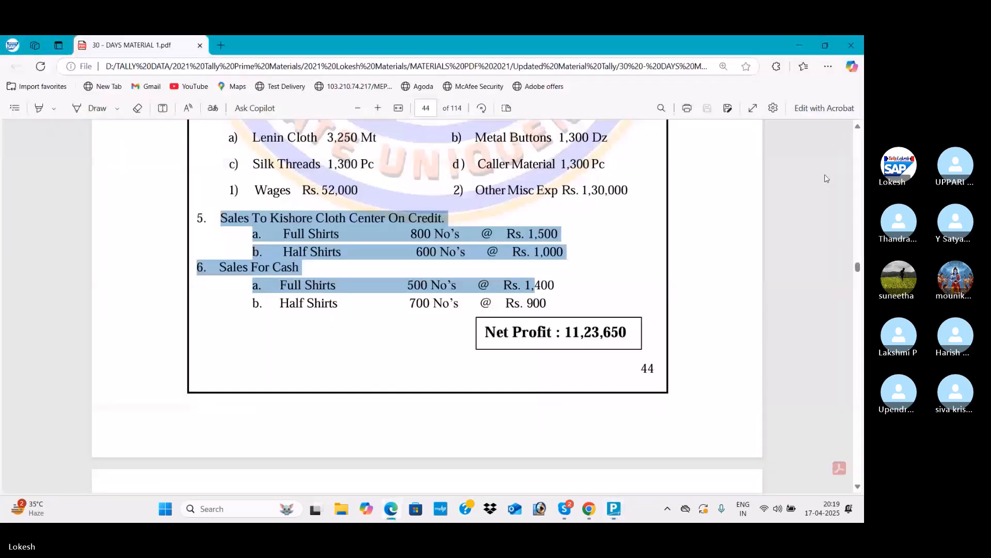
pyautogui.hotkey('alt', 'Tab')
pyautogui.write('500')
pyautogui.press('Return')
pyautogui.write('1400')
pyautogui.press('Return')
pyautogui.hotkey('alt', 'Tab')
pyautogui.hotkey('alt', 'Tab')
pyautogui.press('BackSpace')
pyautogui.write('1400')
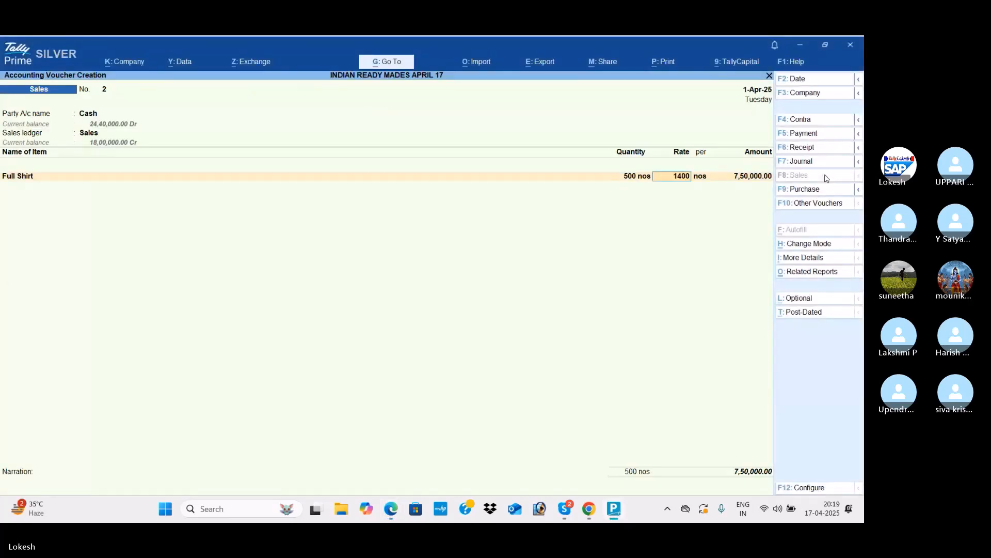
pyautogui.press('Return')
pyautogui.press('Return')
# Step: Add a Half Shirt line of 700 nos at a rate of 900 to the cash sale
pyautogui.hotkey('alt', 'Tab')
pyautogui.hotkey('alt', 'Tab')
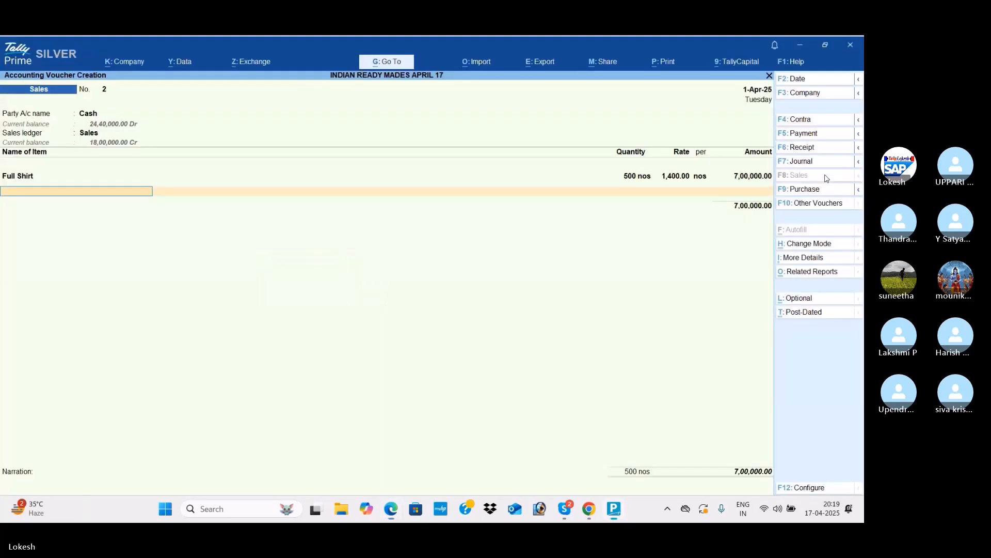
pyautogui.write('H')
pyautogui.press('Return')
pyautogui.hotkey('alt', 'Tab')
pyautogui.hotkey('alt', 'Tab')
pyautogui.write('700')
pyautogui.press('Return')
pyautogui.write('900')
pyautogui.press('Return')
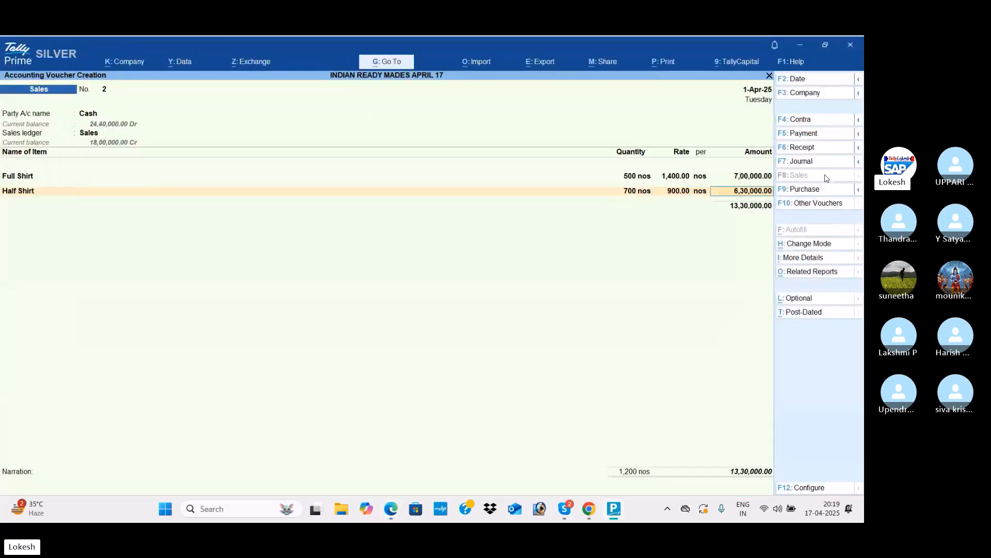
pyautogui.press('Return')
# Step: End the item list and save the cash sales voucher without a narration
pyautogui.press('Return')
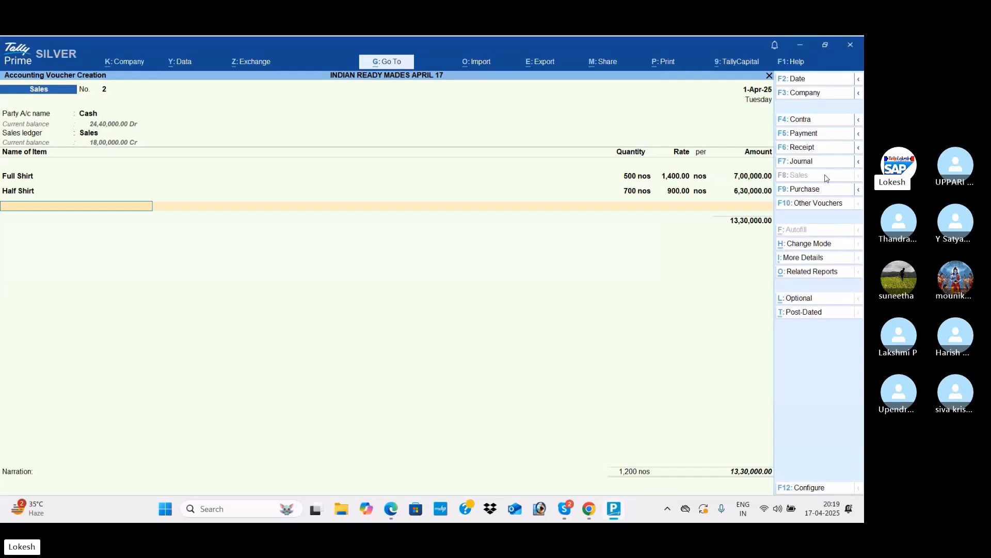
pyautogui.press('Return')
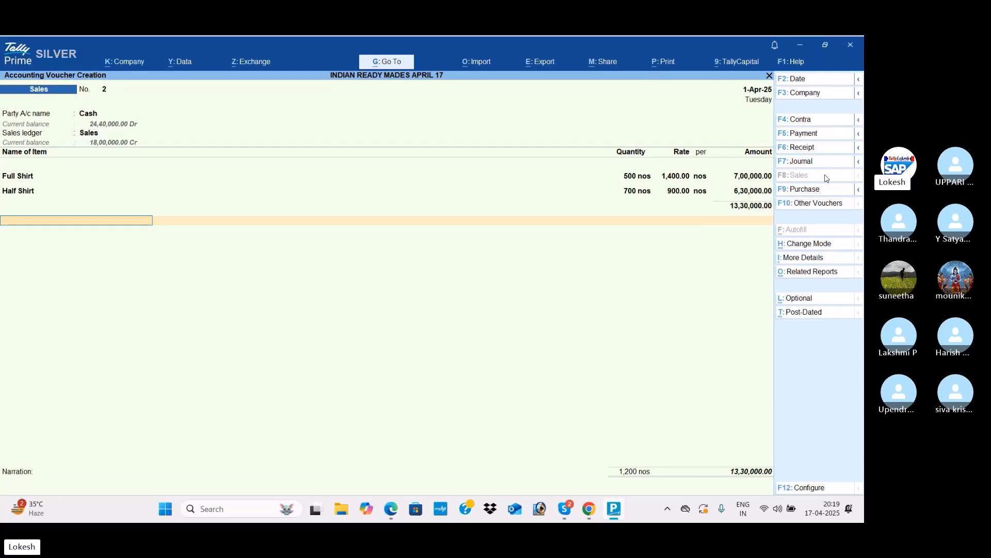
pyautogui.press('Return')
pyautogui.press('Return')
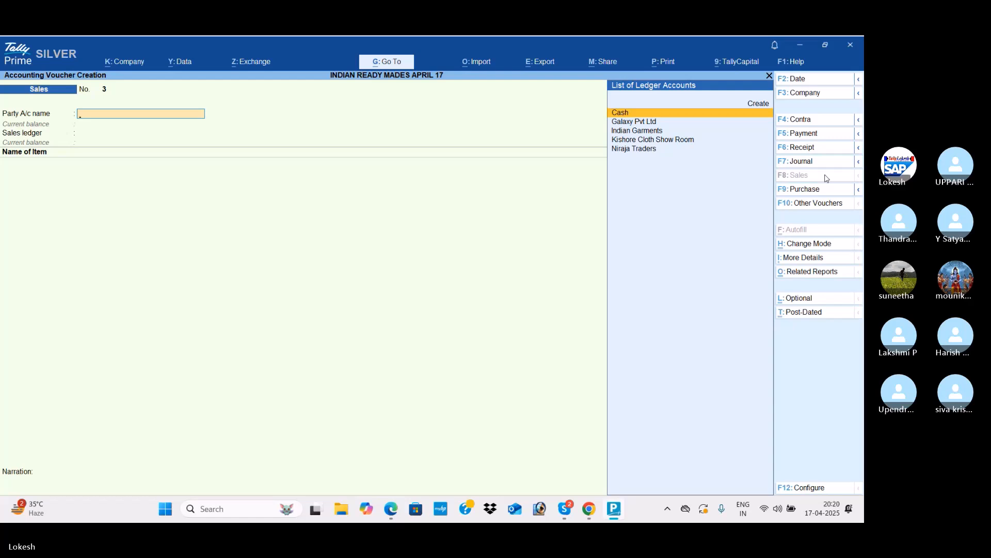
# Step: Leave voucher entry and review the day's recorded vouchers in the Day Book
pyautogui.press('Escape')
pyautogui.press('Down')
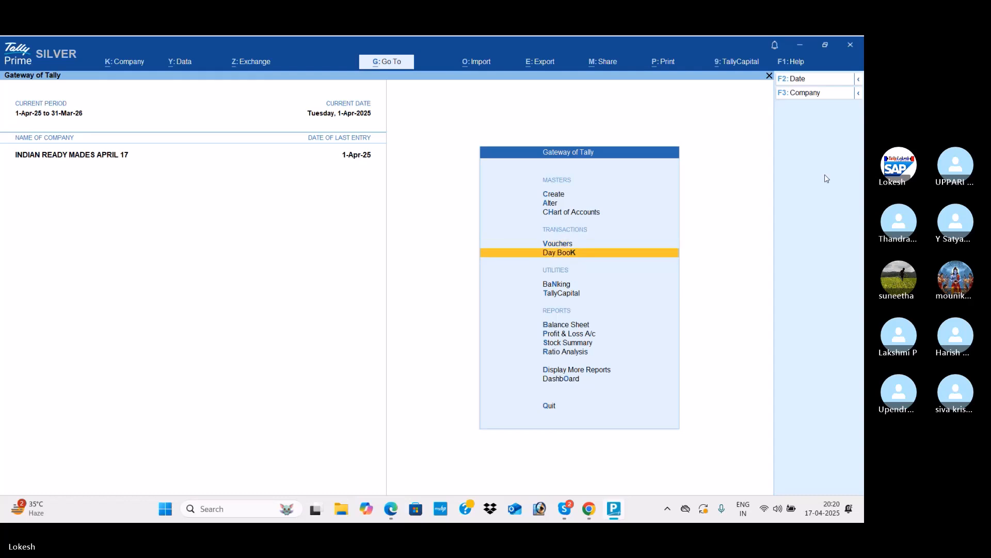
pyautogui.press('Return')
pyautogui.press('Down')
pyautogui.press('Down')
pyautogui.press('Down')
pyautogui.press('Down')
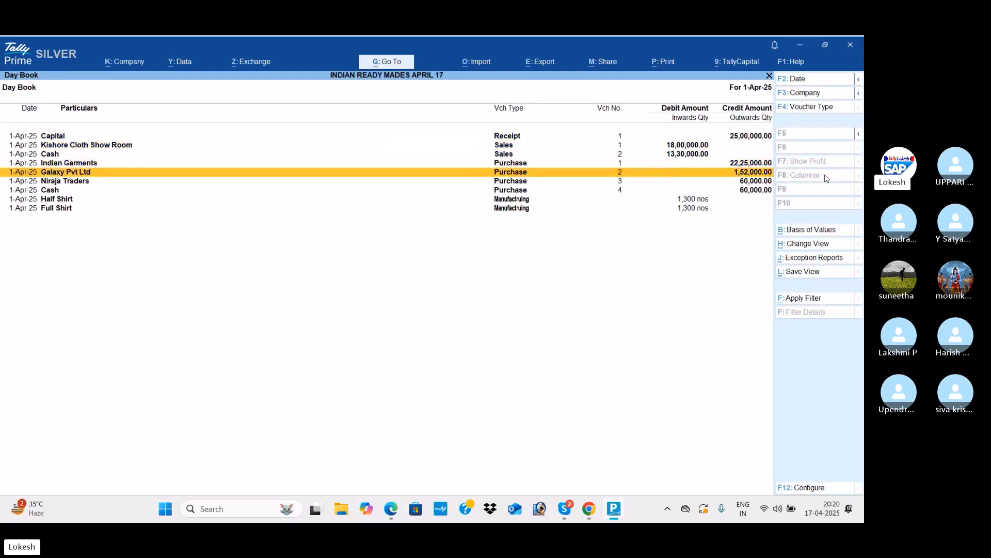
pyautogui.press('Down')
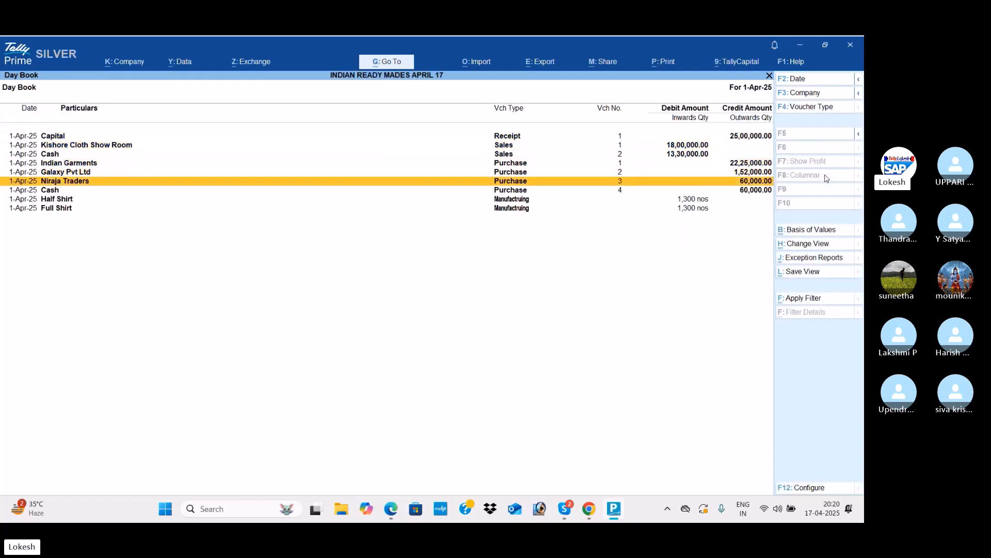
# Step: Close the Day Book and open the Profit & Loss A/c in its detailed format
pyautogui.press('Escape')
pyautogui.press('Down')
pyautogui.press('Down')
pyautogui.press('Down')
pyautogui.press('Down')
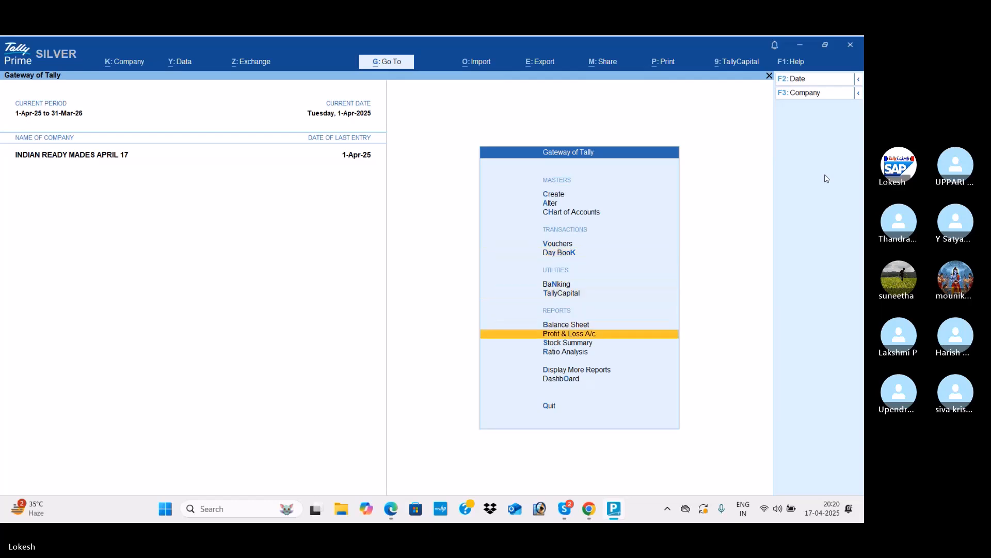
pyautogui.press('Return')
pyautogui.hotkey('alt', 'F5')
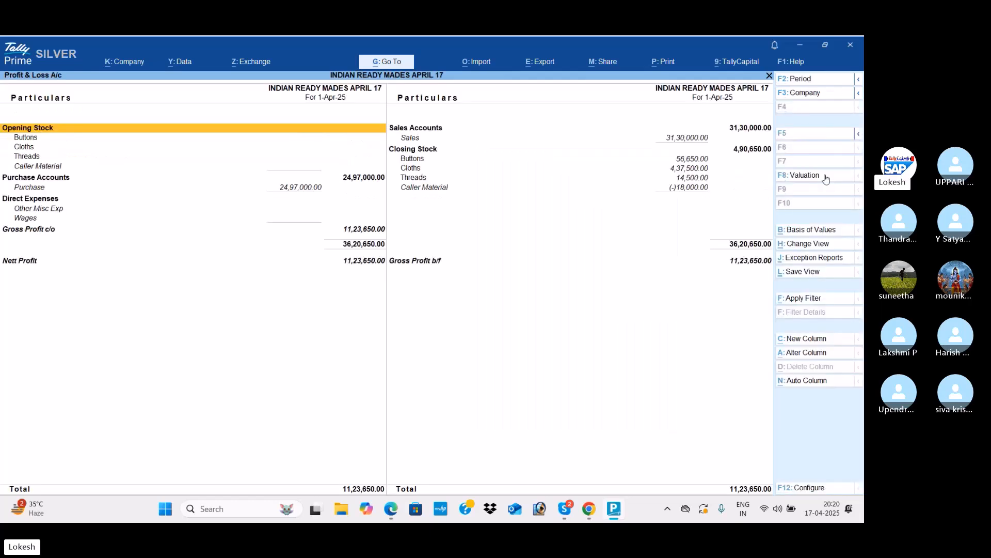
# Step: Compare the Nett Profit in the Profit & Loss A/c with the Net Profit given in the exercise PDF
pyautogui.press('Down')
pyautogui.press('Down')
pyautogui.press('Down')
pyautogui.press('Down')
pyautogui.press('Down')
pyautogui.press('Down')
pyautogui.press('Down')
pyautogui.press('Down')
pyautogui.press('Down')
pyautogui.press('Down')
pyautogui.press('Down')
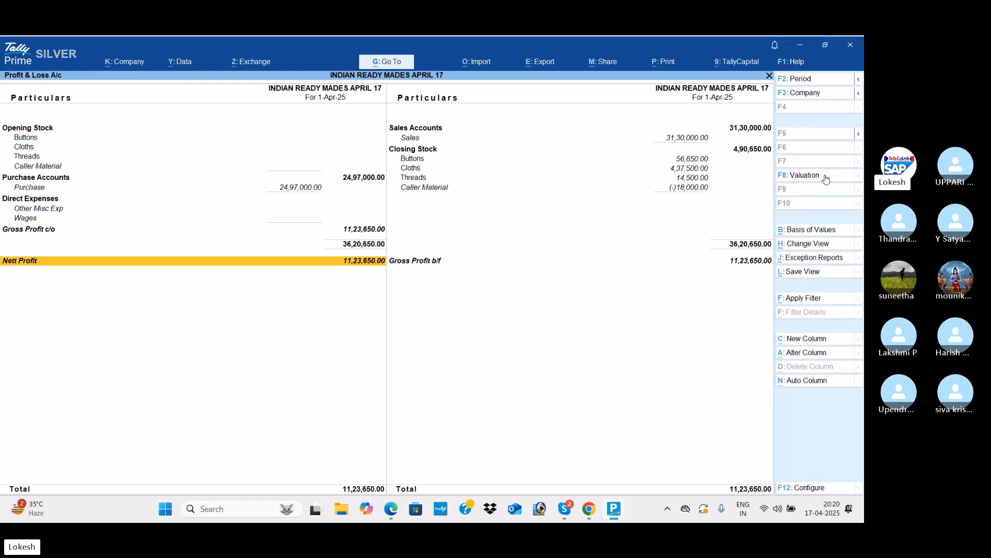
pyautogui.hotkey('alt', 'Tab')
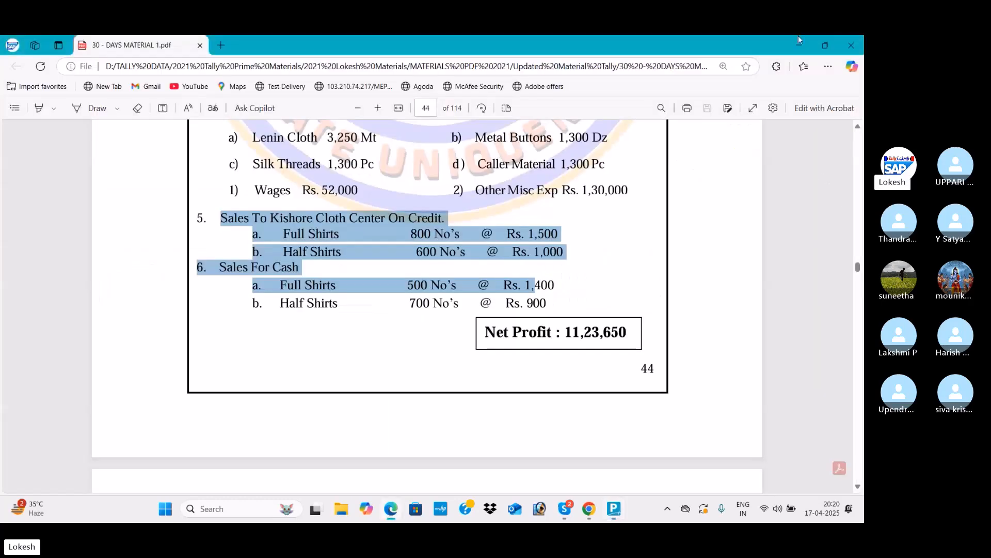
pyautogui.moveTo(564, 333); pyautogui.dragTo(628, 334)
pyautogui.hotkey('alt', 'Tab')
# Step: Open the Stock Summary and expand its stock groups to show the individual items
pyautogui.press('Escape')
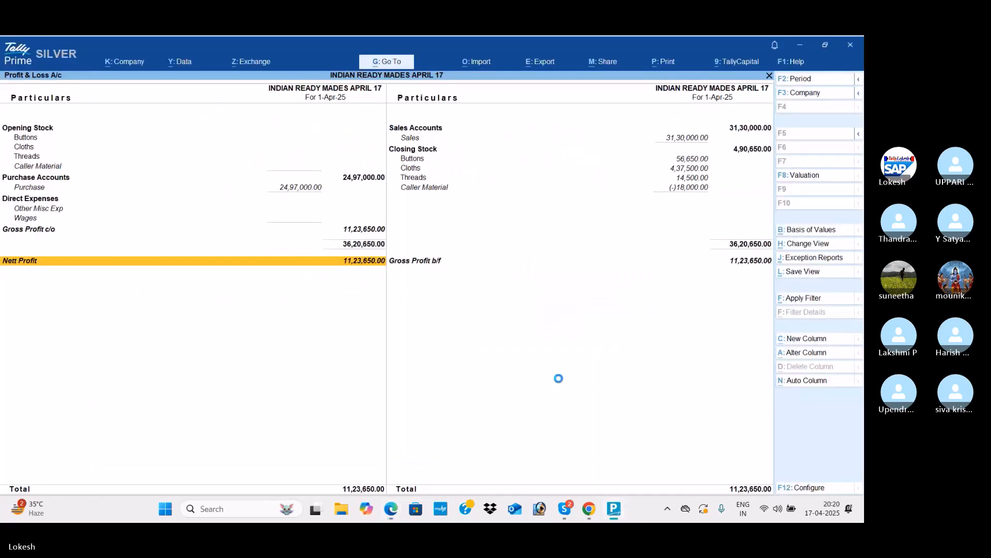
pyautogui.press('Down')
pyautogui.press('Return')
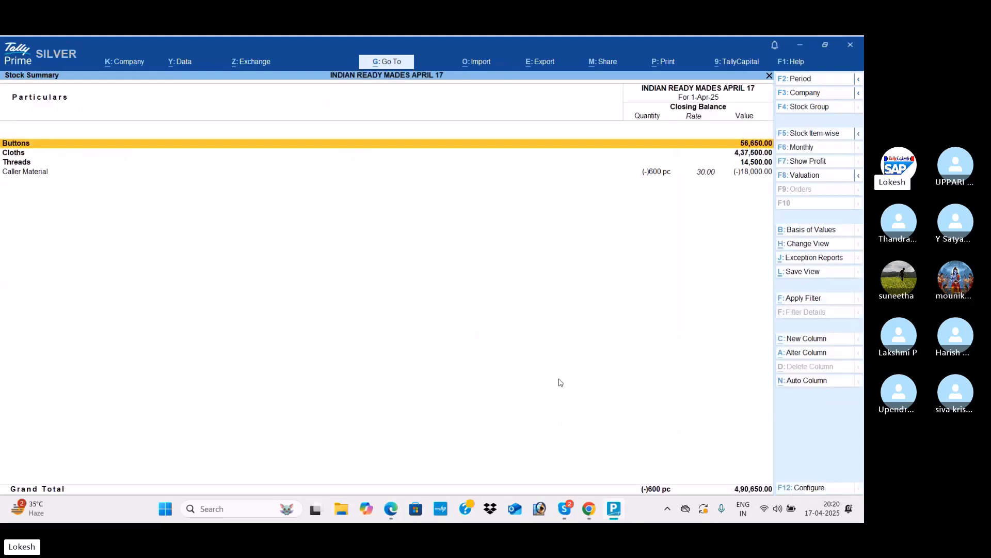
pyautogui.hotkey('alt', 'F5')
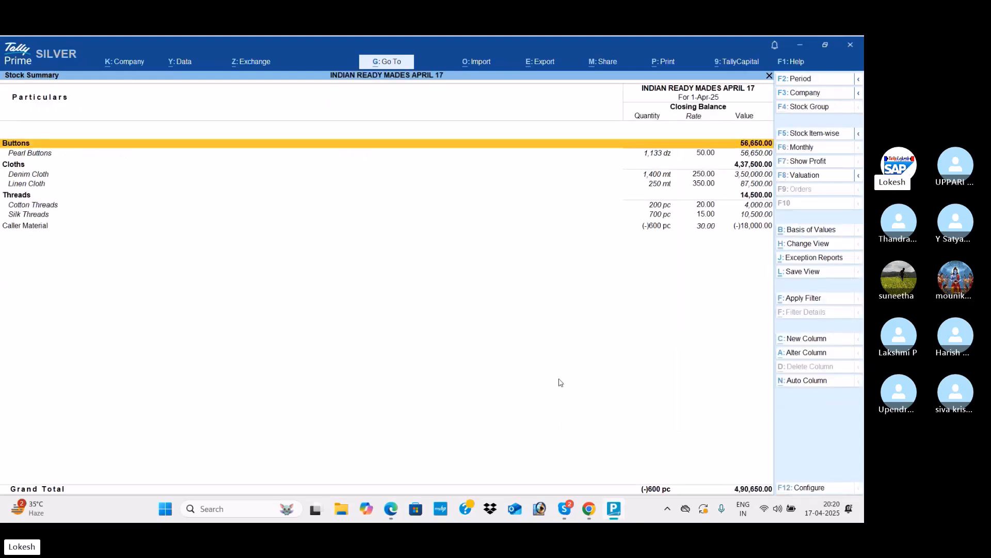
# Step: Configure the Stock Summary to show goods inwards and goods outwards by setting both options to Yes
pyautogui.click(828, 493)
pyautogui.press('Down')
pyautogui.press('Down')
pyautogui.press('Down')
pyautogui.press('Down')
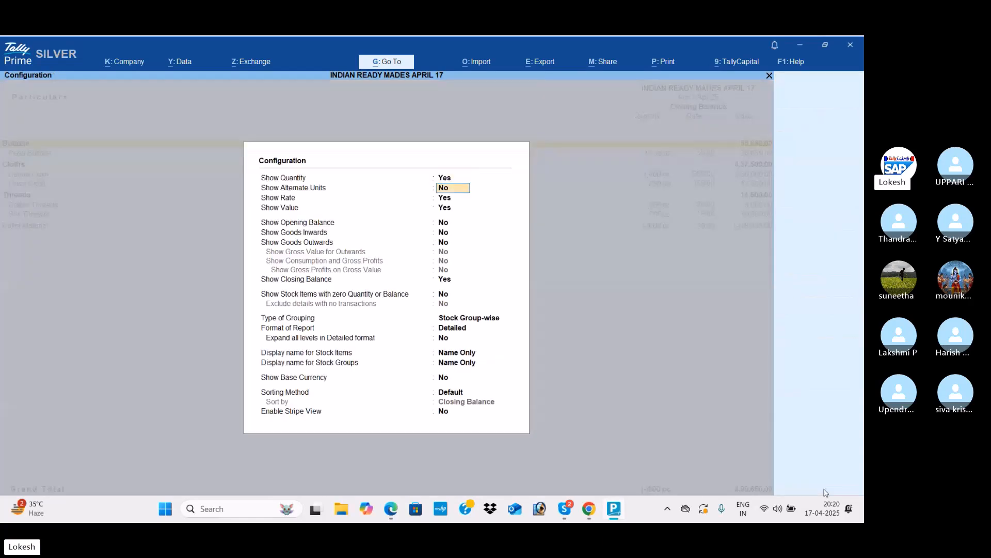
pyautogui.press('Down')
pyautogui.write('y')
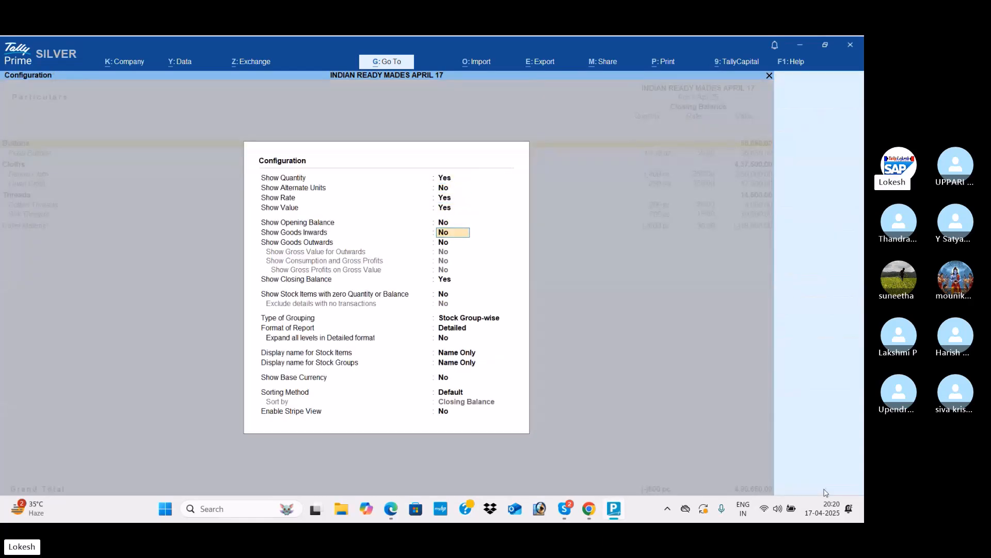
pyautogui.press('Return')
pyautogui.write('y')
pyautogui.press('Return')
pyautogui.press('Return')
pyautogui.press('Return')
pyautogui.press('Return')
pyautogui.press('Return')
pyautogui.press('Return')
pyautogui.press('Return')
pyautogui.press('Return')
pyautogui.press('Return')
pyautogui.press('Return')
pyautogui.press('Return')
pyautogui.press('Return')
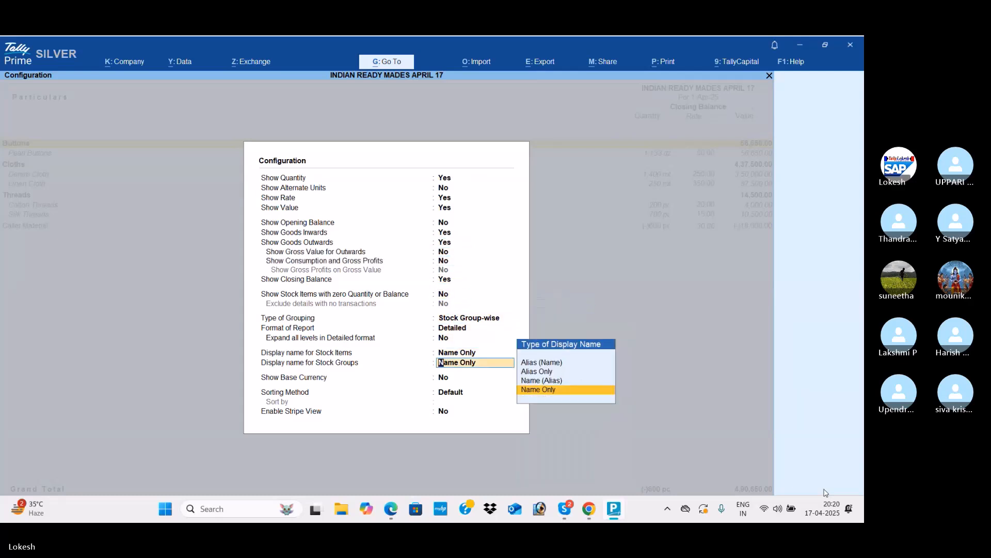
pyautogui.press('Return')
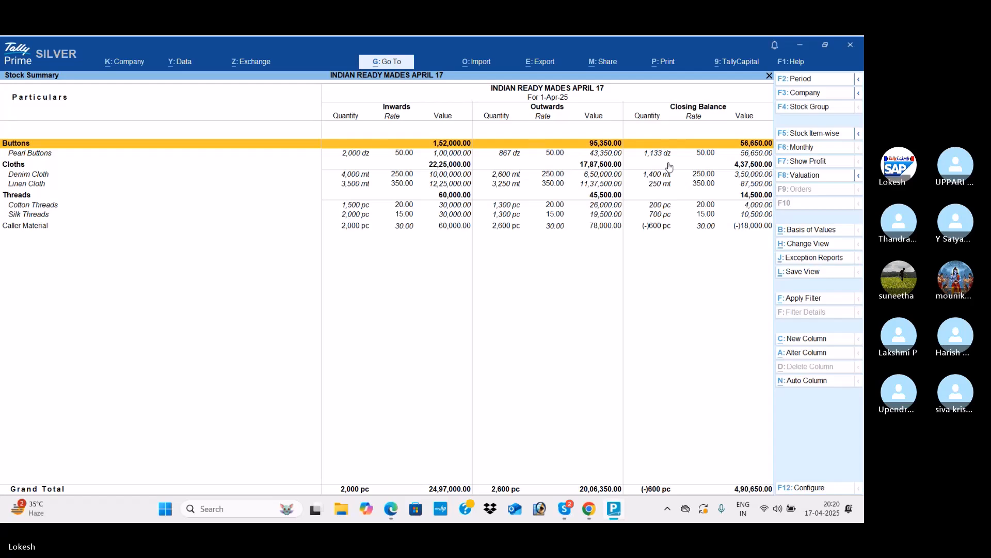
# Step: Close the Stock Summary and view the company's Dashboard
pyautogui.press('Escape')
pyautogui.press('Down')
pyautogui.press('Down')
pyautogui.press('Down')
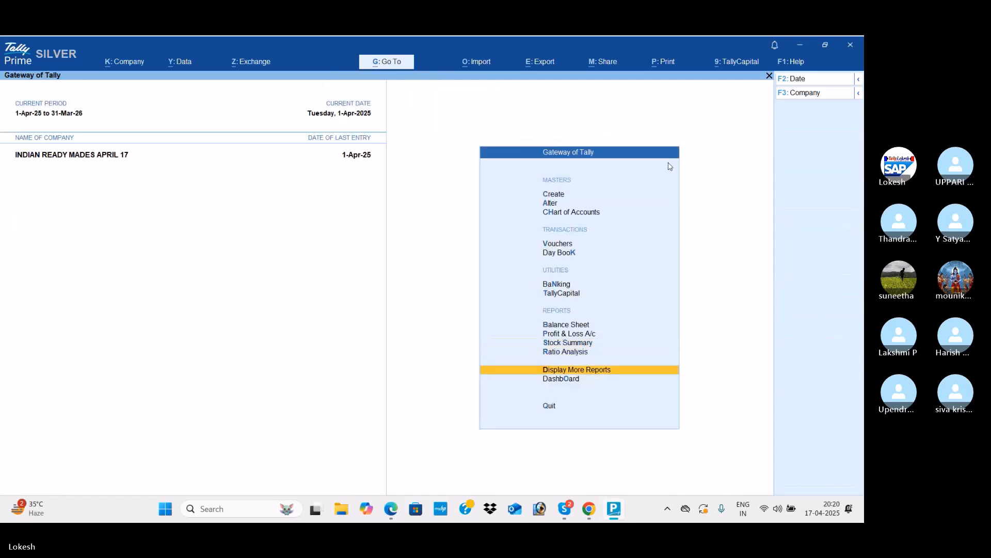
pyautogui.press('Return')
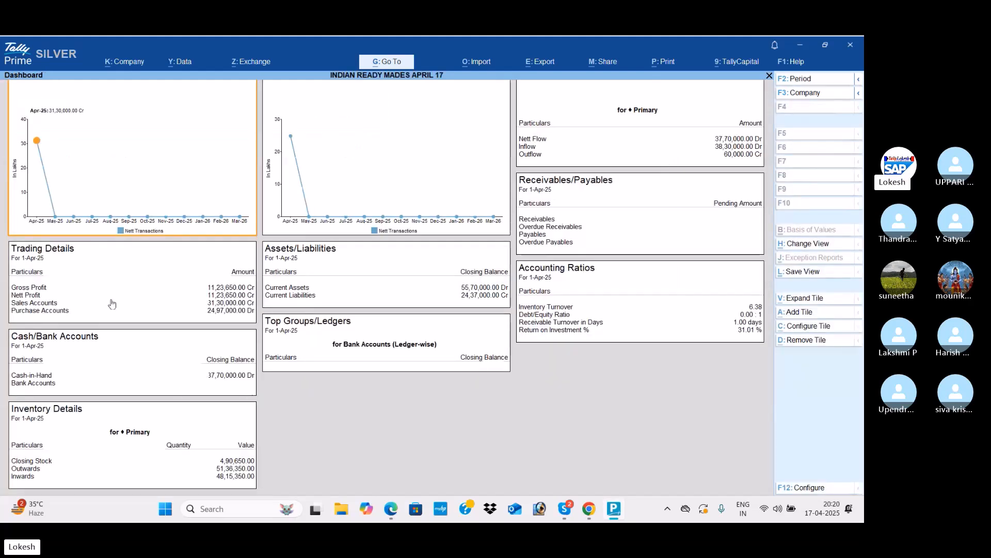
# Step: Close the Dashboard and open the Trial Balance from the additional reports
pyautogui.press('Escape')
pyautogui.press('Down')
pyautogui.press('Up')
pyautogui.press('Up')
pyautogui.press('Return')
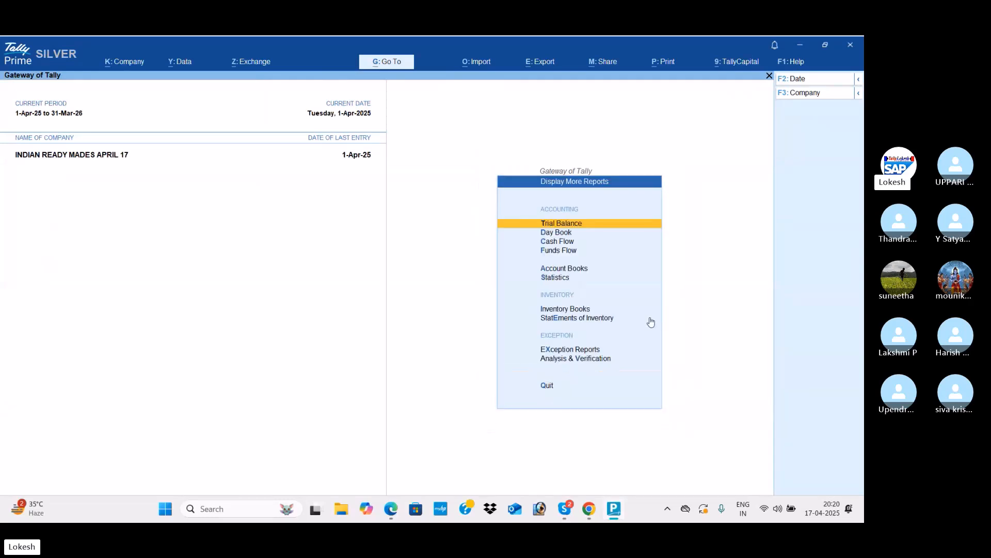
pyautogui.press('Return')
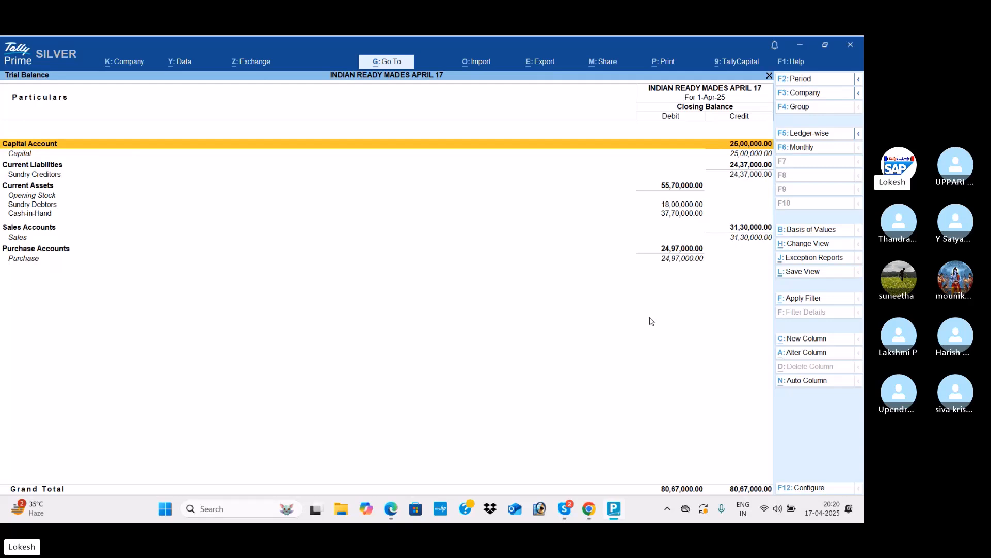
# Step: Close the Trial Balance and open the Cash/Bank Books summary from the account books
pyautogui.press('Escape')
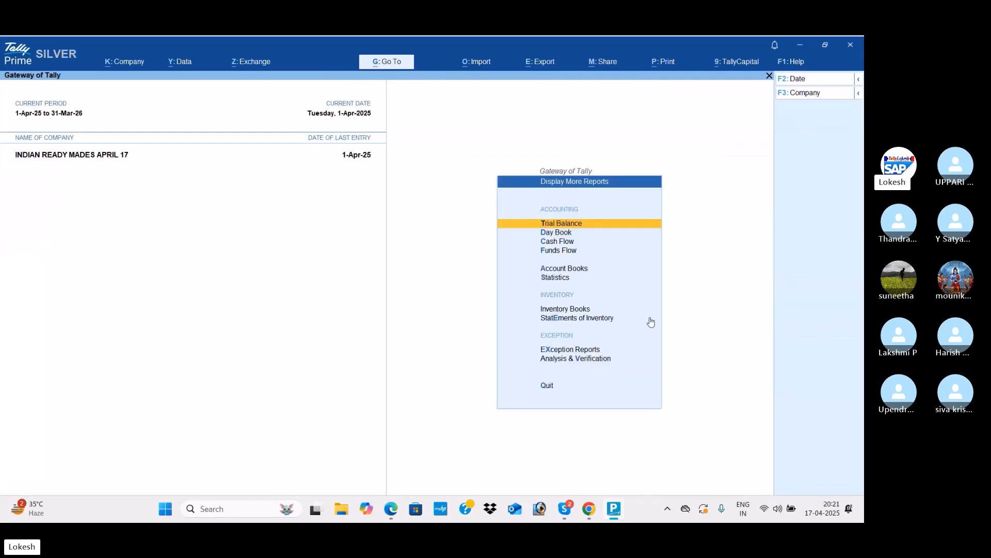
pyautogui.press('Down')
pyautogui.press('Down')
pyautogui.press('Down')
pyautogui.press('Down')
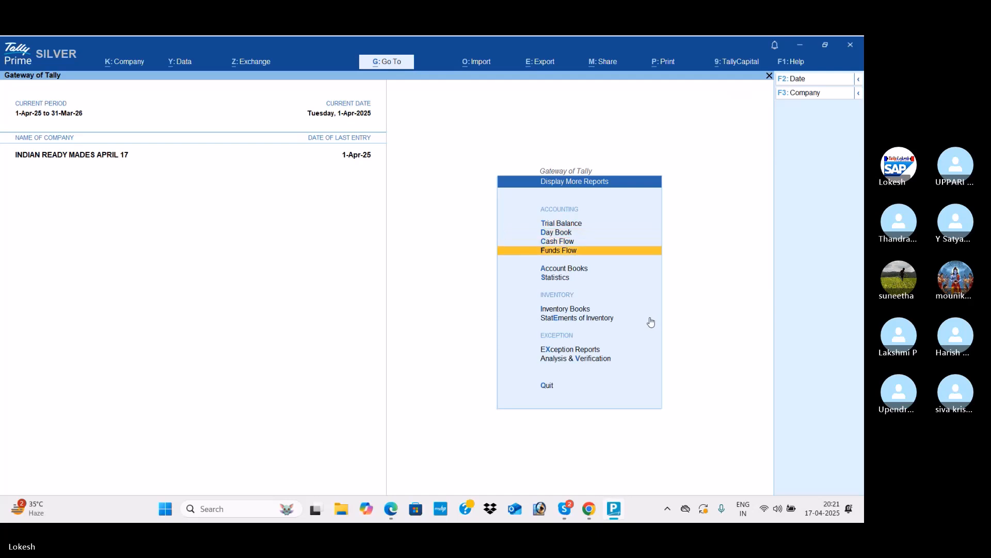
pyautogui.press('Return')
pyautogui.press('Return')
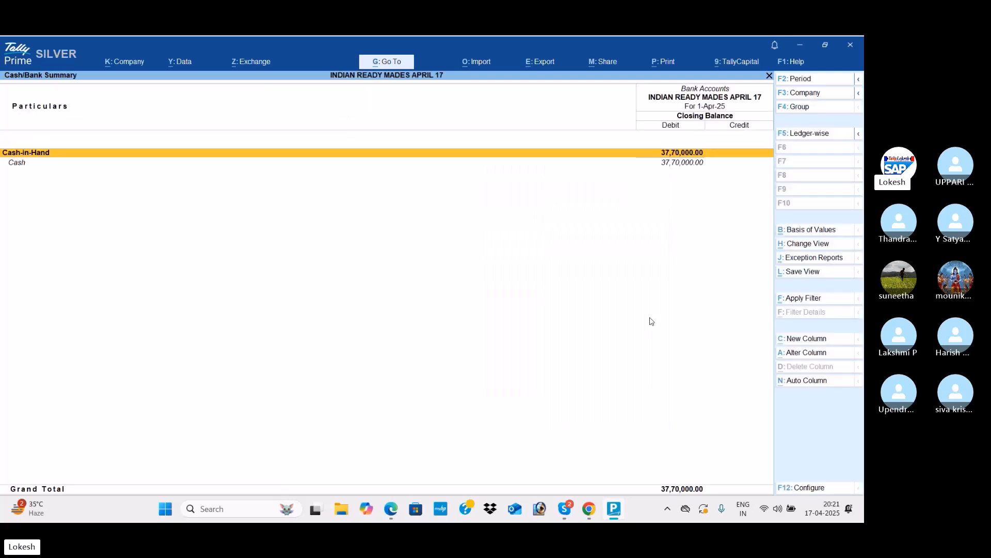
# Step: Close the Cash/Bank Summary and view the Purchase Register and Sales Register from the account books
pyautogui.press('Escape')
pyautogui.press('Down')
pyautogui.press('Down')
pyautogui.press('Down')
pyautogui.press('Down')
pyautogui.press('Down')
pyautogui.press('Down')
pyautogui.press('Down')
pyautogui.press('Down')
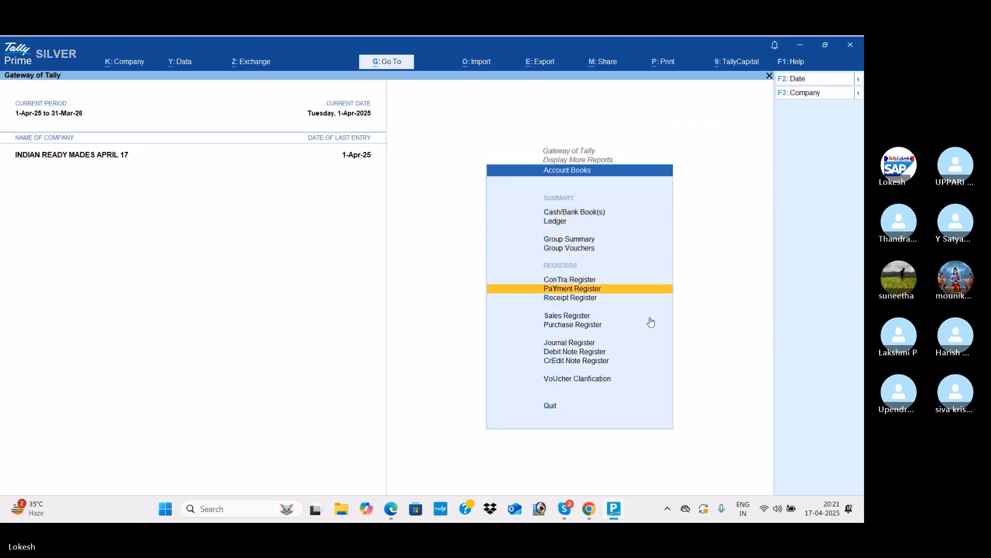
pyautogui.press('Return')
pyautogui.press('Escape')
pyautogui.press('Up')
pyautogui.press('Return')
pyautogui.press('Escape')
# Step: Open the Receipt Register, view its April vouchers and close the register
pyautogui.press('Up')
pyautogui.press('Return')
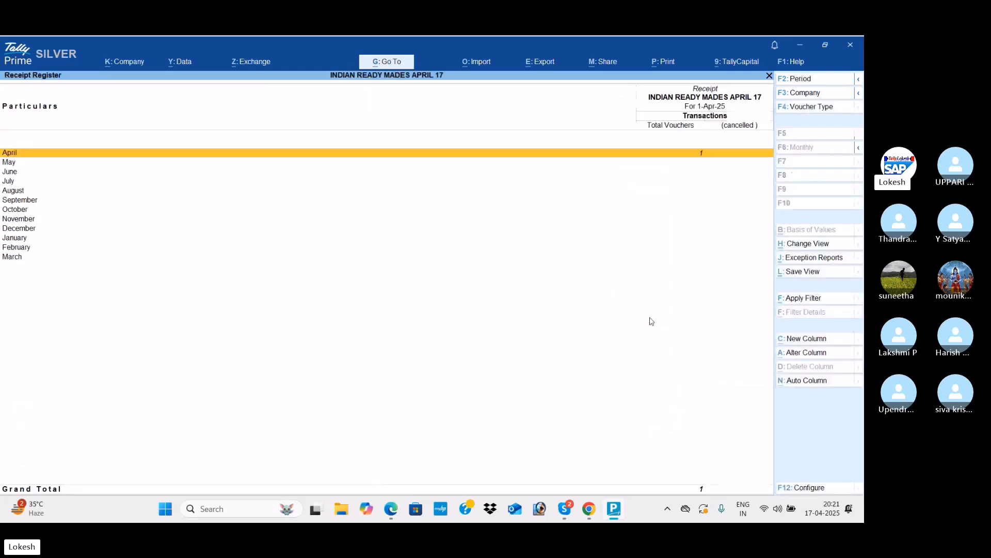
pyautogui.press('Return')
pyautogui.press('Escape')
pyautogui.press('Escape')
# Step: View the Payment Register and Contra Register, and return to the list of additional reports
pyautogui.press('Up')
pyautogui.press('Return')
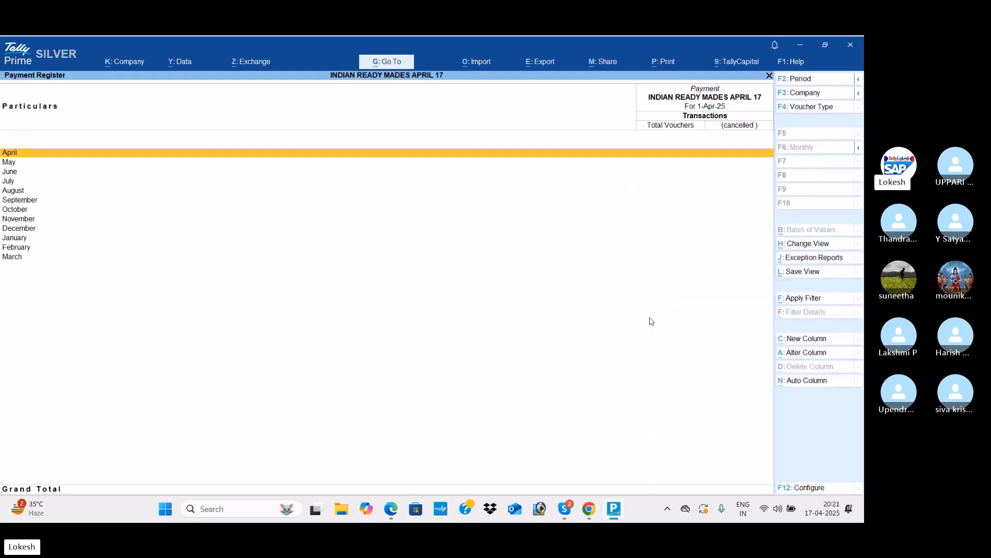
pyautogui.press('Escape')
pyautogui.press('Up')
pyautogui.press('Return')
pyautogui.press('Escape')
pyautogui.press('Escape')
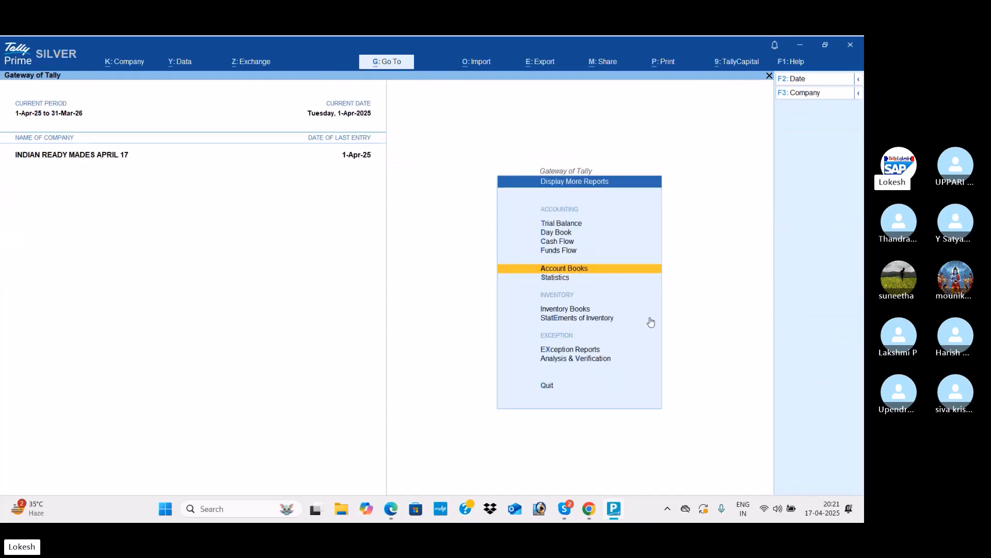
# Step: Open the Statistics report and examine the number of vouchers recorded for each voucher type
pyautogui.press('Down')
pyautogui.press('Return')
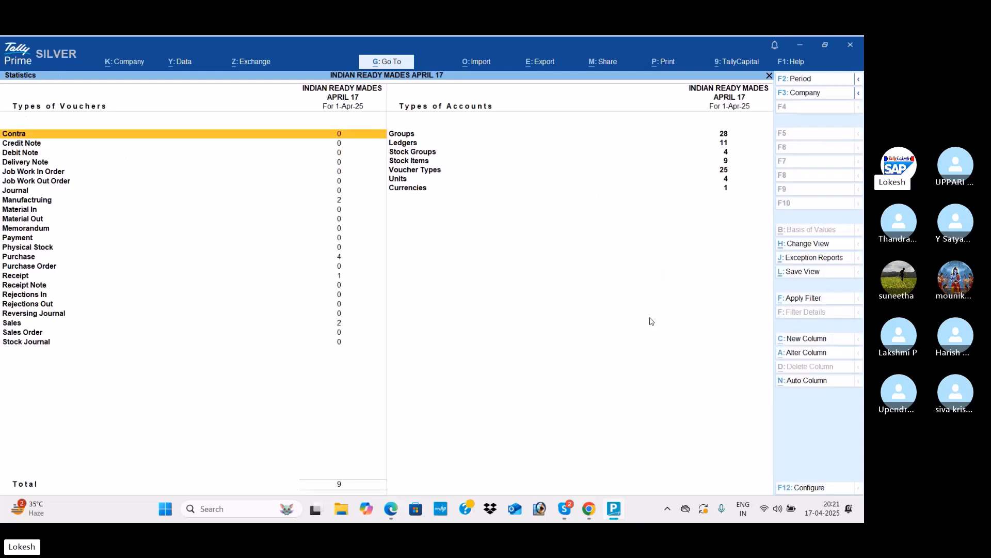
pyautogui.press('Down')
pyautogui.press('Down')
pyautogui.press('Down')
pyautogui.press('Down')
pyautogui.press('Down')
pyautogui.press('Down')
pyautogui.press('Down')
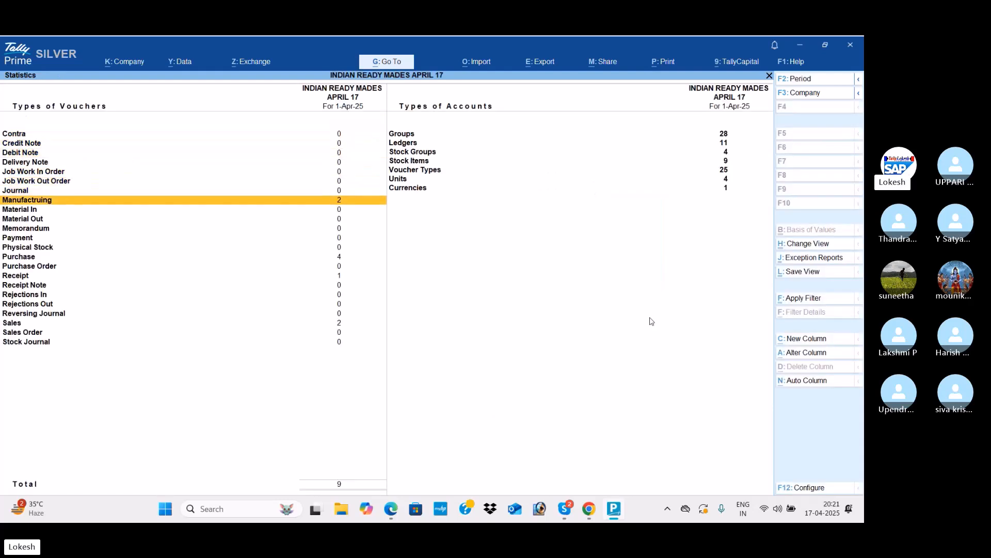
pyautogui.press('Down')
pyautogui.press('Down')
pyautogui.press('Down')
pyautogui.press('Down')
pyautogui.press('Down')
pyautogui.press('Down')
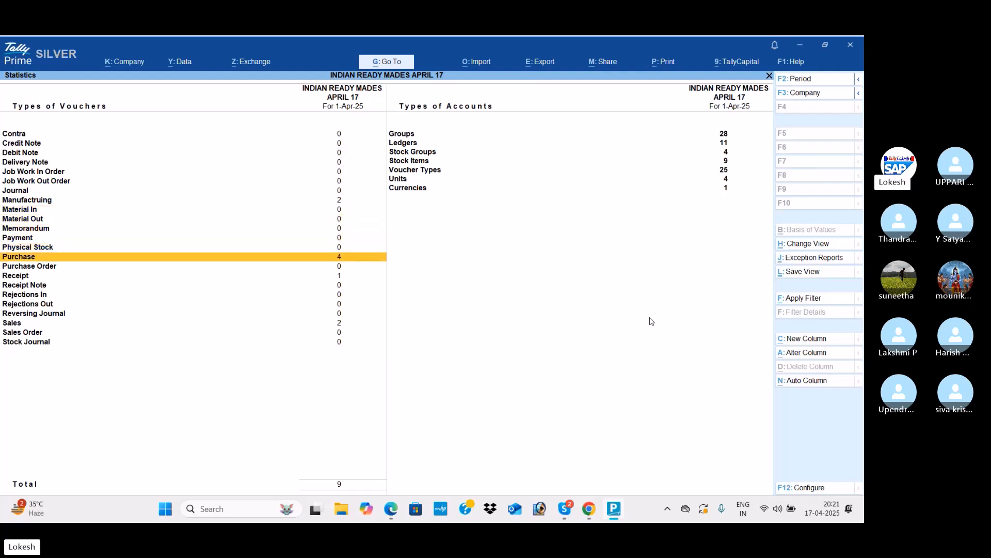
pyautogui.press('Down')
pyautogui.press('Down')
pyautogui.press('Down')
pyautogui.press('Up')
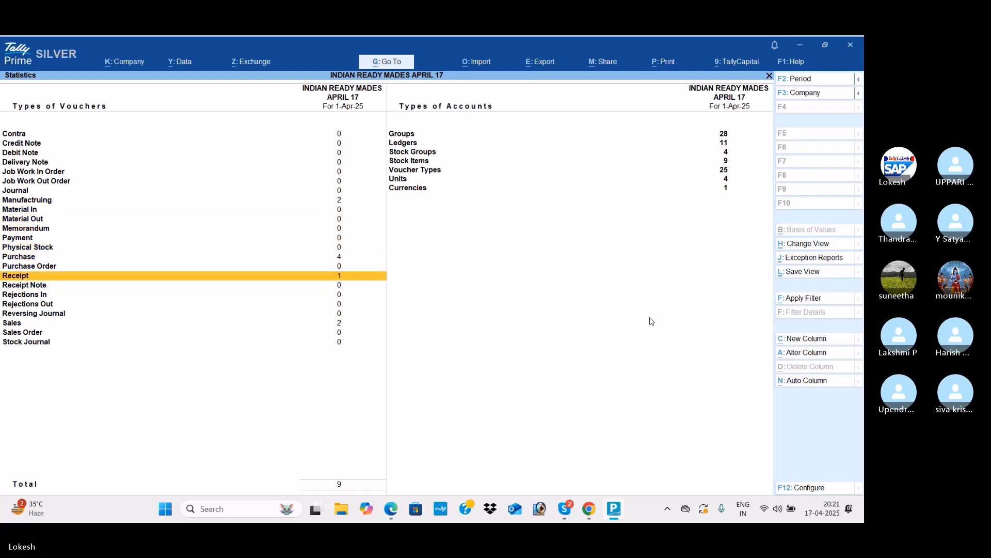
pyautogui.press('Down')
pyautogui.press('Down')
pyautogui.press('Down')
pyautogui.press('Down')
pyautogui.press('Down')
# Step: Examine the account type statistics for ledgers, stock items, voucher types and units, and close the Statistics report
pyautogui.press('Right')
pyautogui.press('Up')
pyautogui.press('Up')
pyautogui.press('Up')
pyautogui.press('Up')
pyautogui.press('Up')
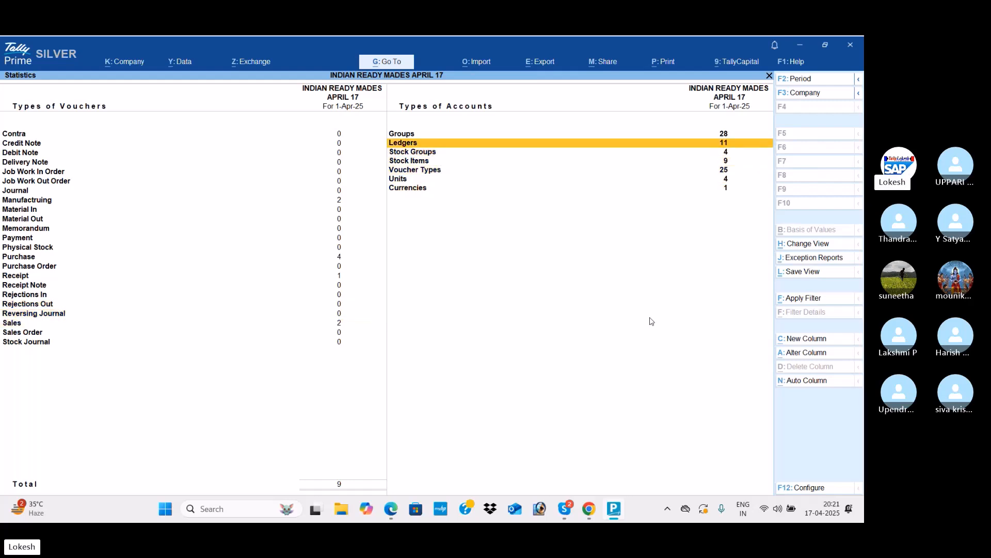
pyautogui.press('Down')
pyautogui.press('Down')
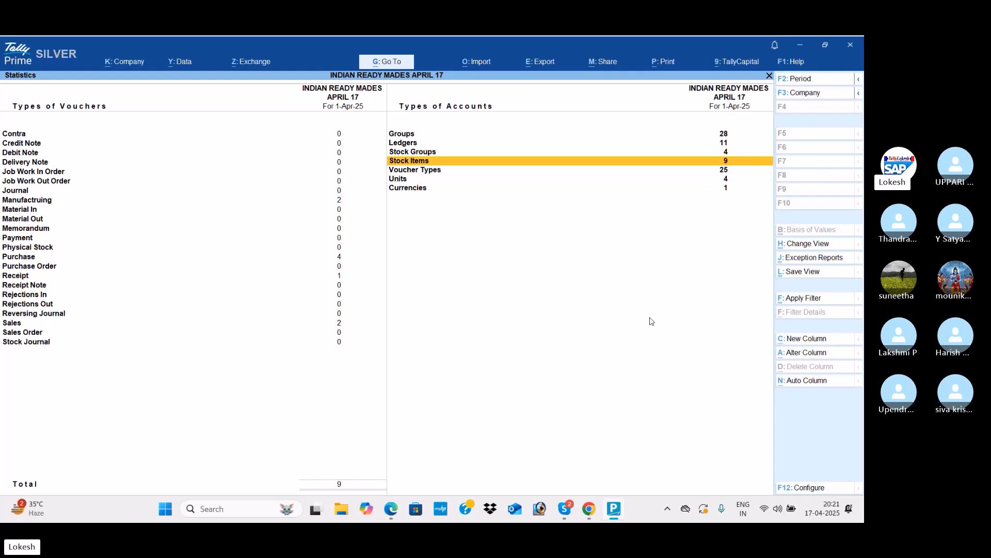
pyautogui.press('Down')
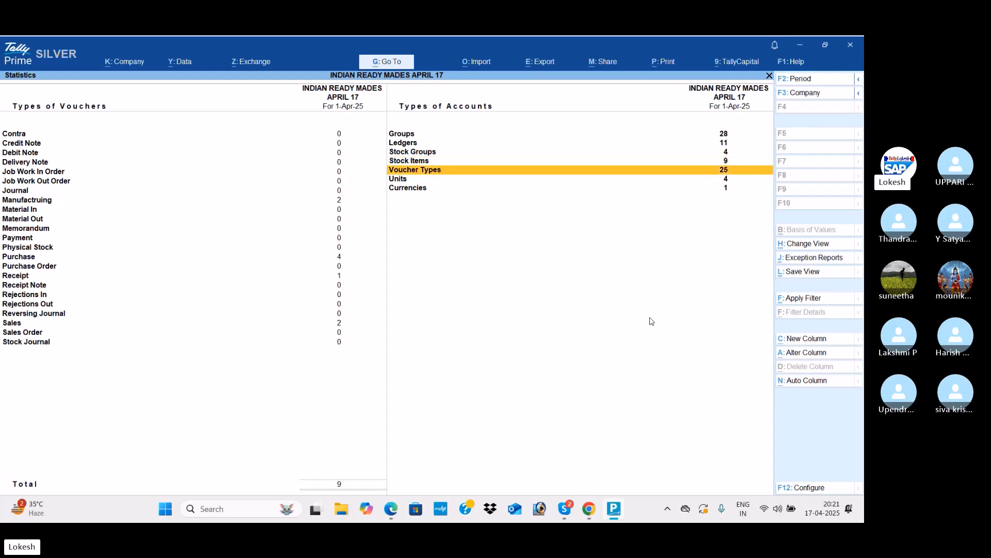
pyautogui.press('Down')
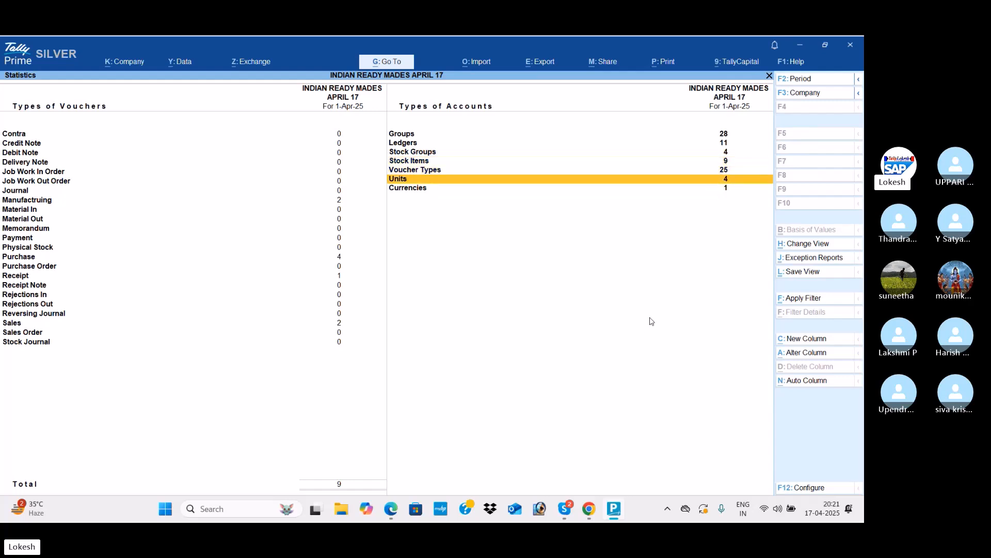
pyautogui.press('Escape')
# Step: Open the monthly stock item summary for Silk Threads from the inventory books
pyautogui.press('Down')
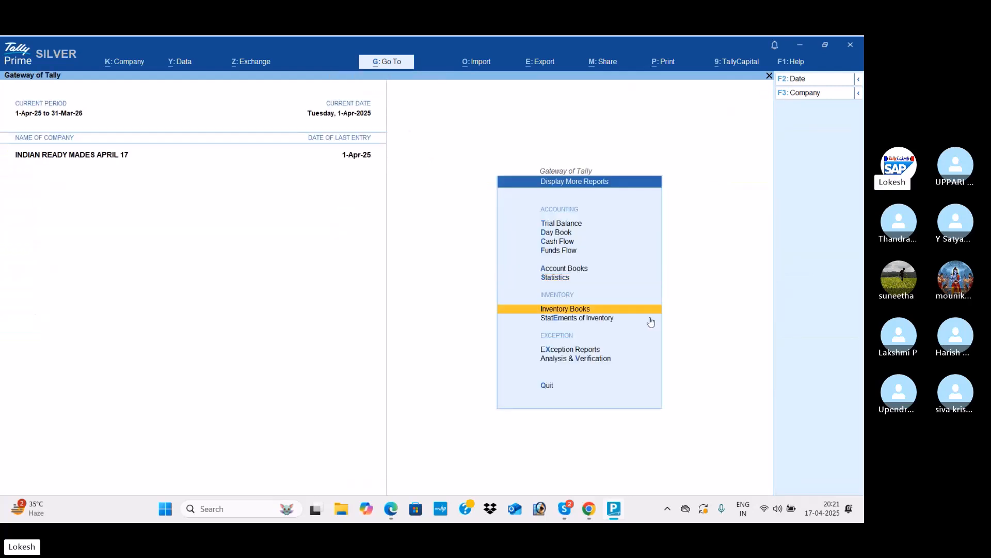
pyautogui.press('Down')
pyautogui.press('Up')
pyautogui.press('Return')
pyautogui.press('Return')
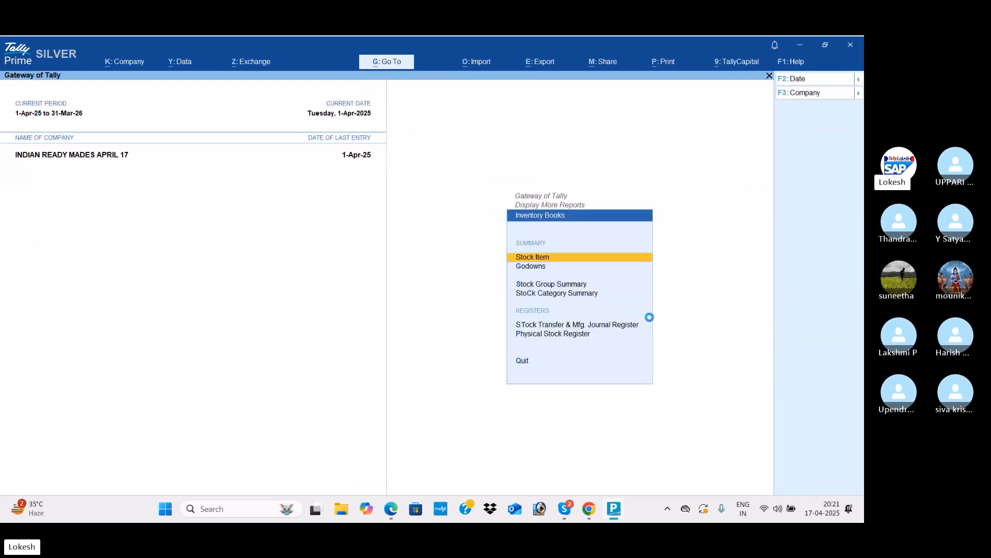
pyautogui.press('Down')
pyautogui.press('Down')
pyautogui.press('Down')
pyautogui.press('Down')
pyautogui.press('Down')
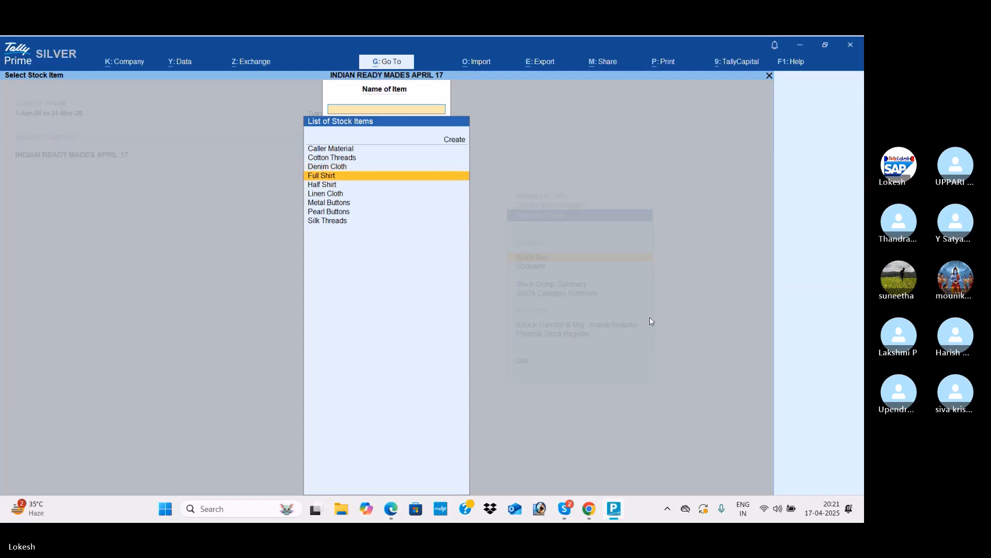
pyautogui.press('Down')
pyautogui.press('Down')
pyautogui.press('Down')
pyautogui.press('Return')
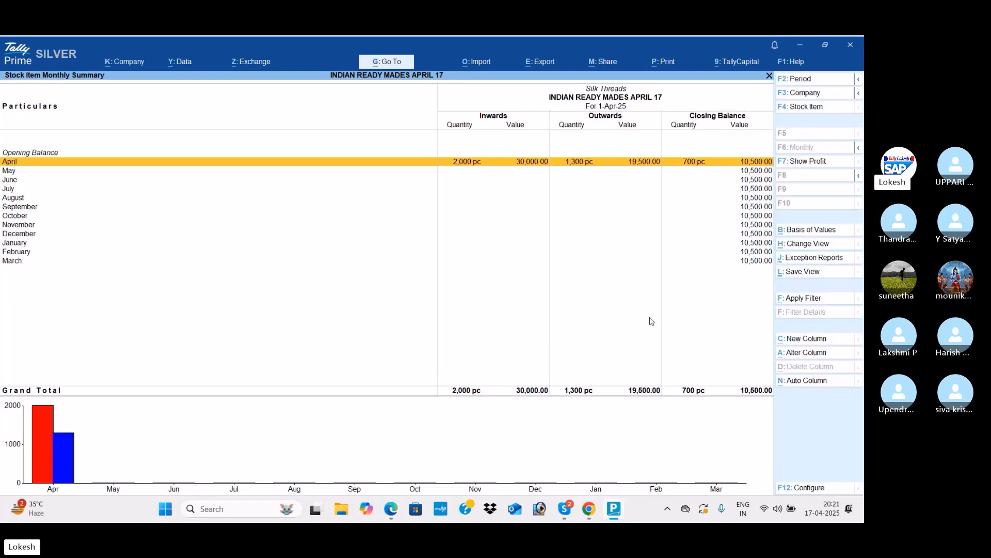
# Step: Switch the monthly summary to Pearl Buttons, Metal Buttons and Linen Cloth in turn, and close the inventory books
pyautogui.press('F4')
pyautogui.press('Up')
pyautogui.press('Return')
pyautogui.press('F4')
pyautogui.press('Up')
pyautogui.press('Return')
pyautogui.press('F4')
pyautogui.press('Up')
pyautogui.press('Return')
pyautogui.press('F4')
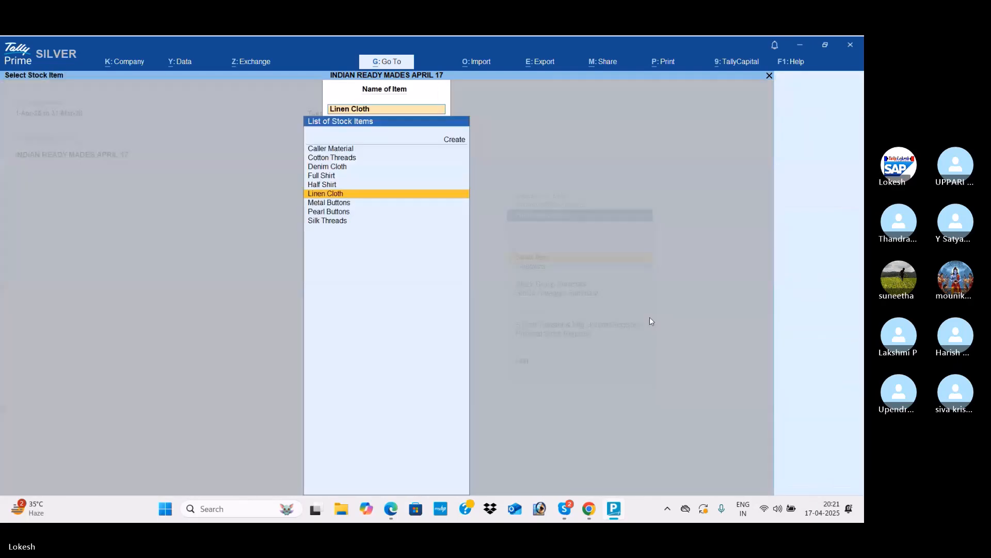
pyautogui.press('Escape')
pyautogui.press('Escape')
pyautogui.press('Escape')
# Step: Open the Stock Query for Caller Material from the statements of inventory, and switch it to Cotton Threads
pyautogui.press('Down')
pyautogui.press('Return')
pyautogui.press('Return')
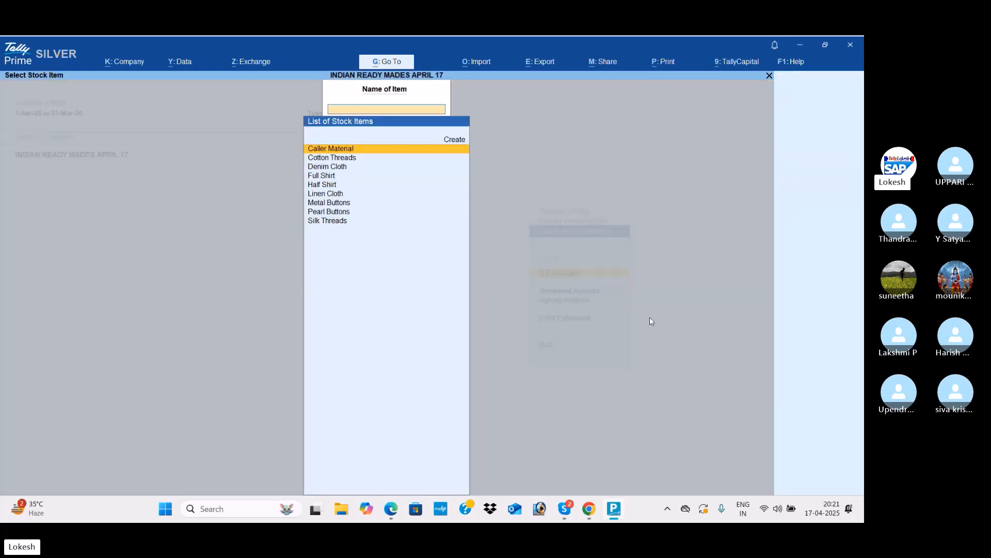
pyautogui.press('Return')
pyautogui.press('F4')
pyautogui.press('Down')
pyautogui.press('Return')
# Step: Switch the Stock Query to Pearl Buttons to view its purchase and godown details
pyautogui.press('F4')
pyautogui.press('Down')
pyautogui.press('Down')
pyautogui.press('Down')
pyautogui.press('Down')
pyautogui.press('Down')
pyautogui.press('Down')
pyautogui.press('Return')
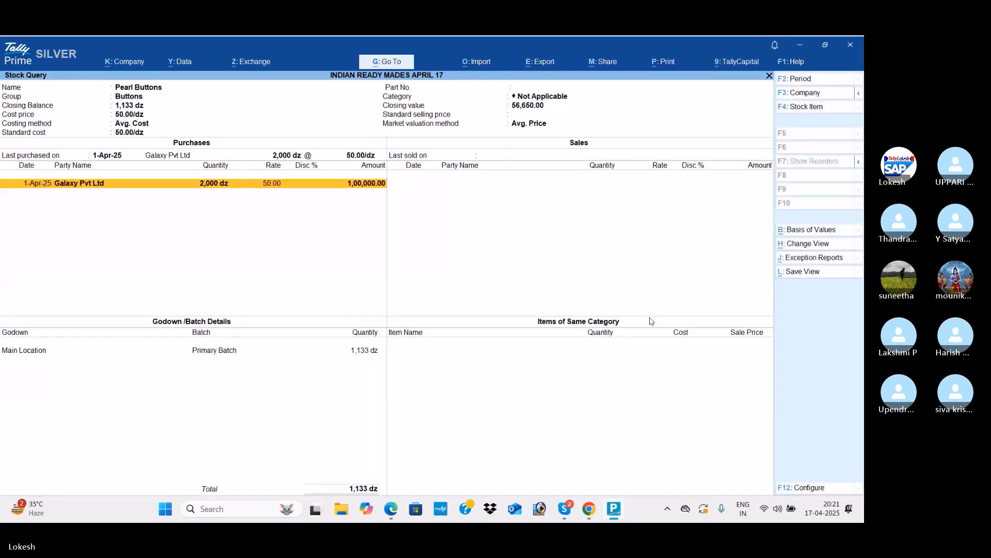
# Step: Switch the Stock Query to Linen Cloth and on to Half Shirt to view its sales
pyautogui.press('F4')
pyautogui.press('Up')
pyautogui.press('Up')
pyautogui.press('Return')
pyautogui.press('F4')
pyautogui.press('Up')
pyautogui.press('Return')
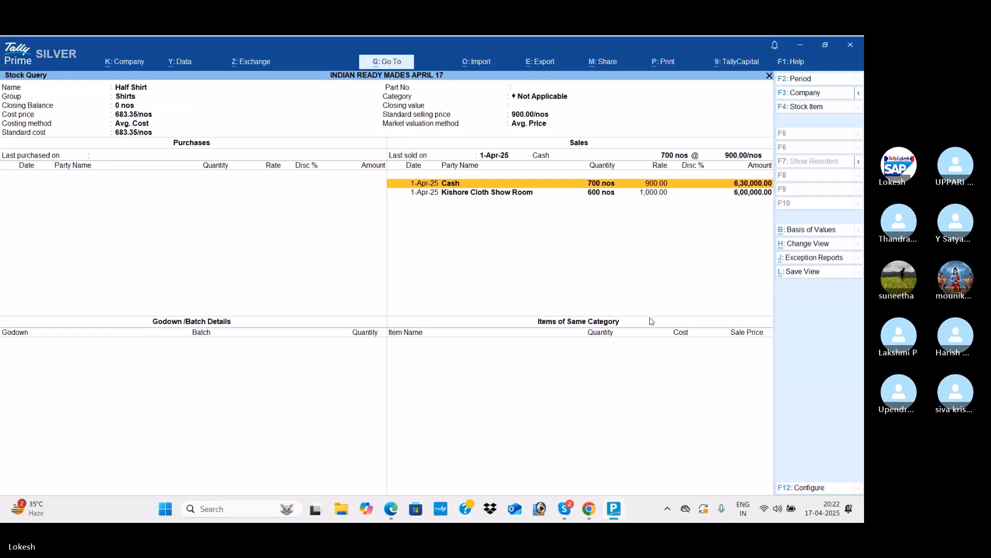
# Step: Close the Stock Query and return to the main Gateway of Tally menu
pyautogui.press('F4')
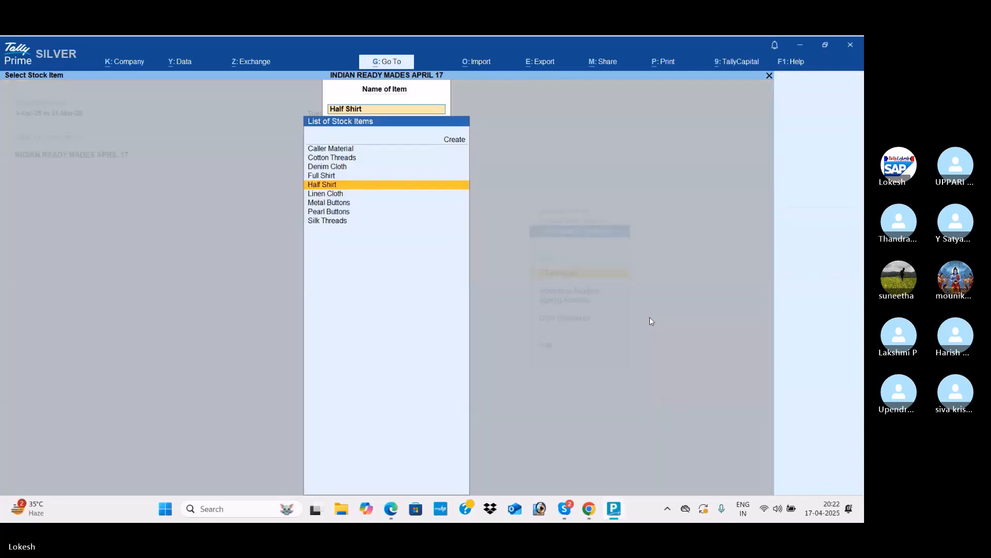
pyautogui.press('Escape')
pyautogui.press('Escape')
pyautogui.press('Escape')
pyautogui.press('Escape')
pyautogui.press('Escape')
pyautogui.press('Escape')
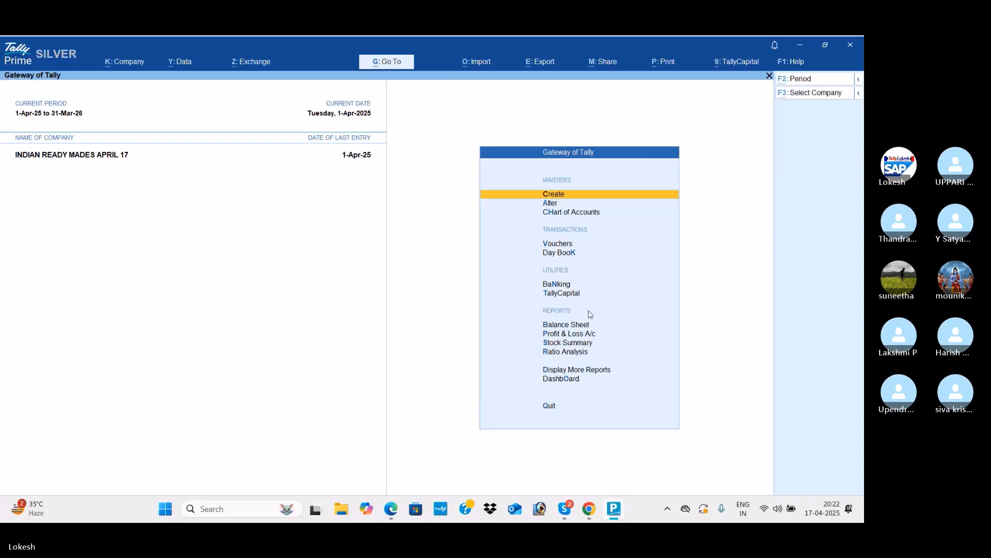
# Step: Switch to the Skype call and stop its recording
pyautogui.hotkey('alt', 'Tab')
pyautogui.hotkey('alt', 'Tab')
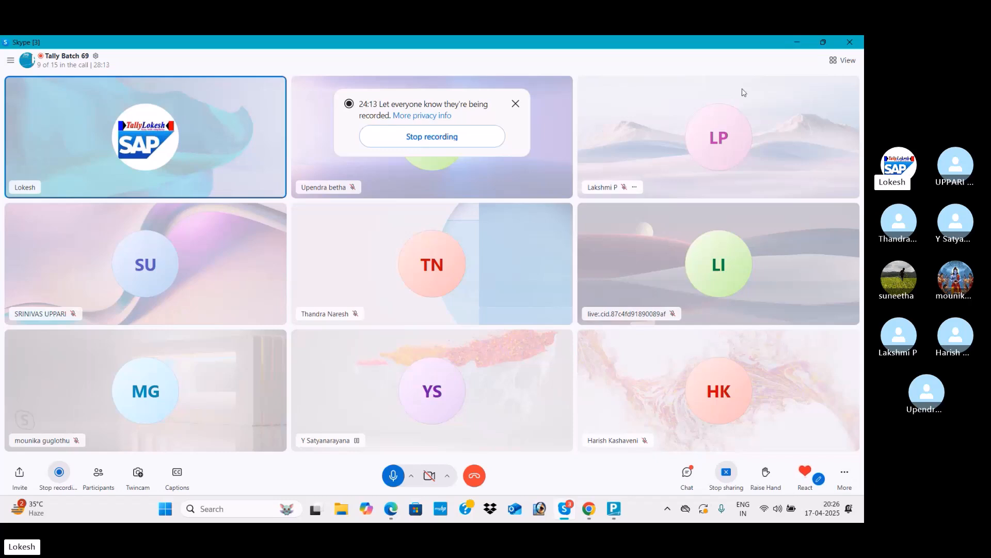
pyautogui.click(67, 484)
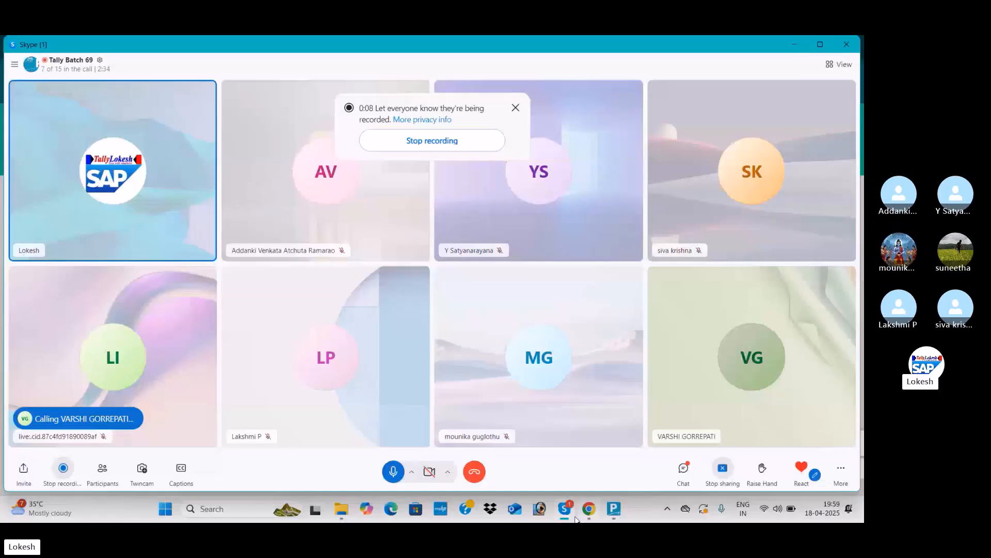
# Step: Switch from the Skype call to TallyPrime's company selection list
pyautogui.moveTo(616, 511)
pyautogui.click(628, 460)
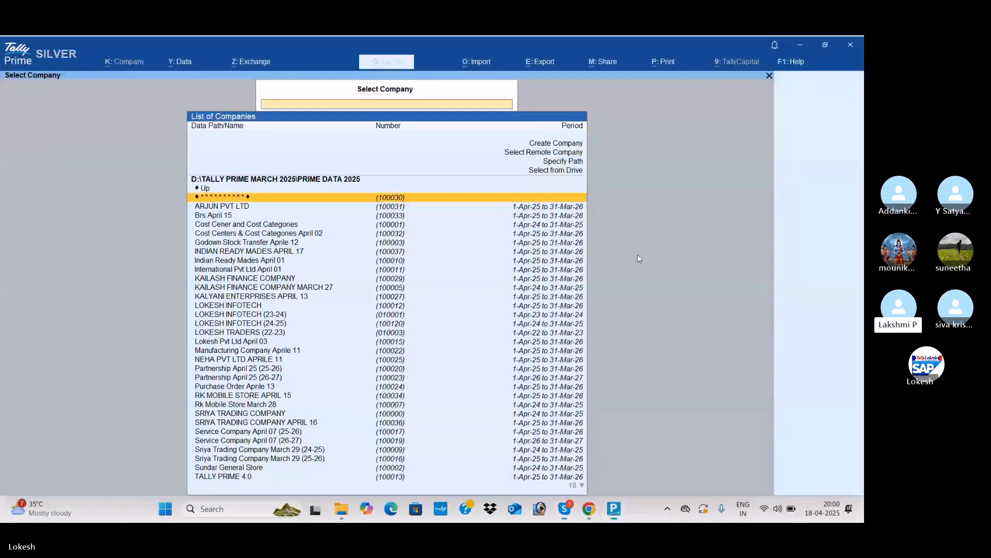
pyautogui.click(637, 255)
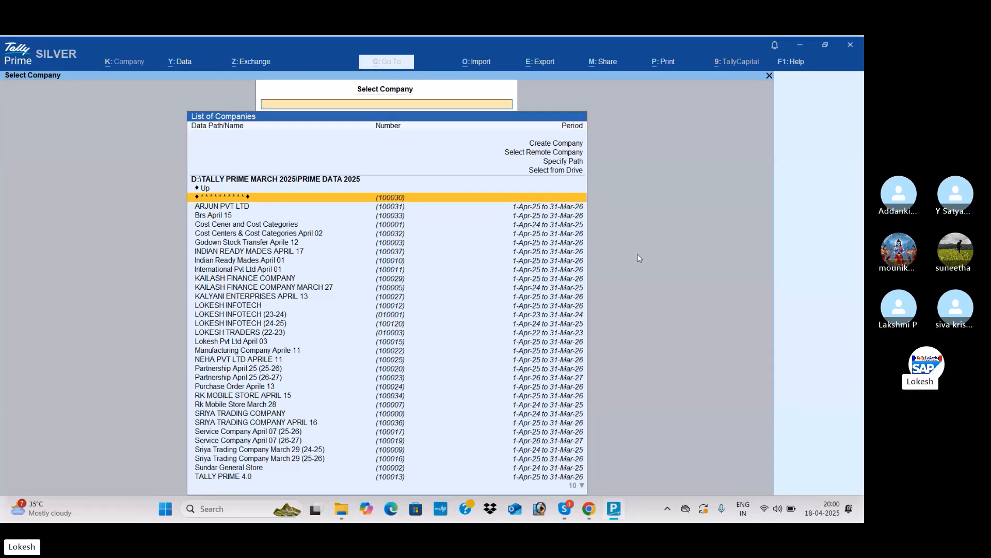
# Step: Switch to Chrome and browse the latest videos on the Tally YouTube channel
pyautogui.moveTo(561, 519)
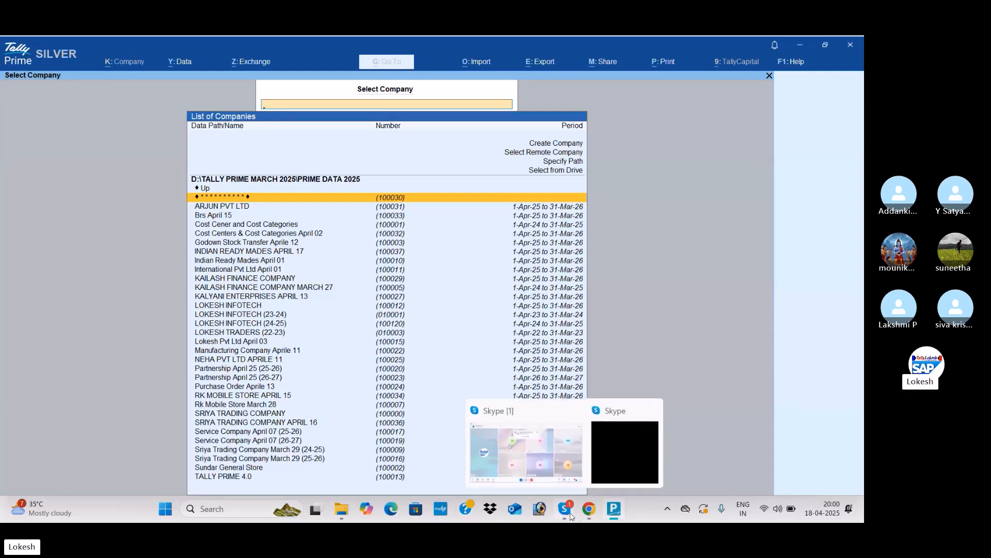
pyautogui.moveTo(588, 510)
pyautogui.click(582, 465)
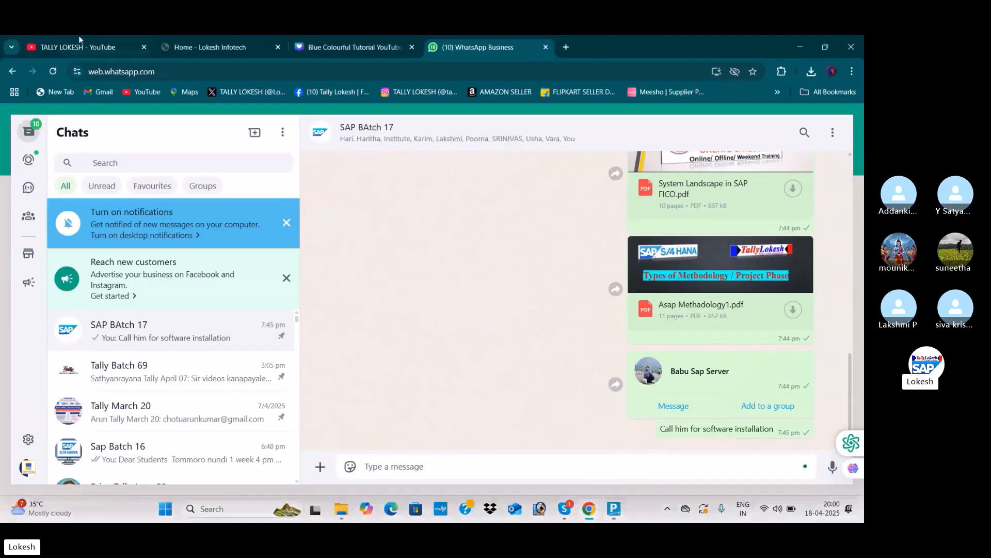
pyautogui.click(86, 43)
pyautogui.scroll(-5, 371, 279)
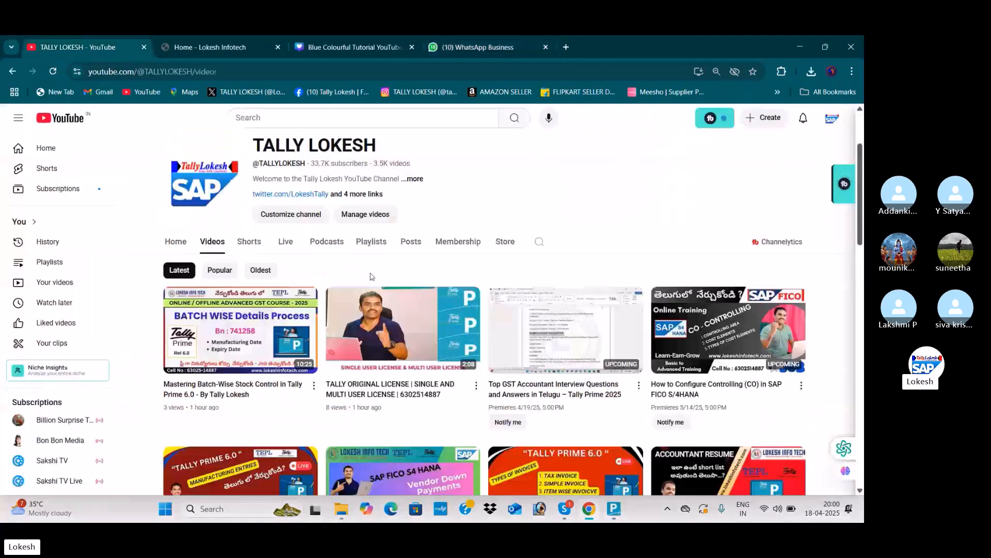
pyautogui.scroll(-2, 371, 276)
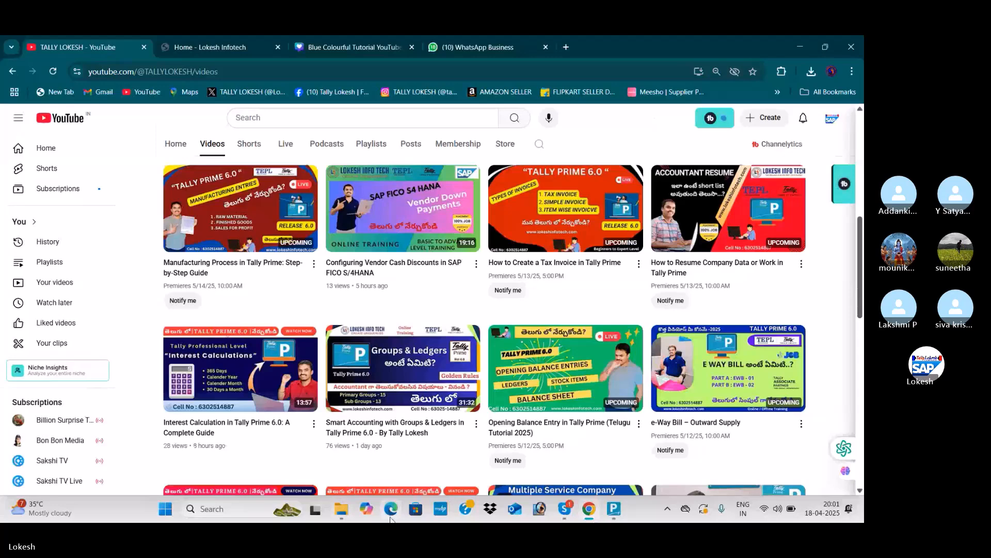
pyautogui.click(345, 513)
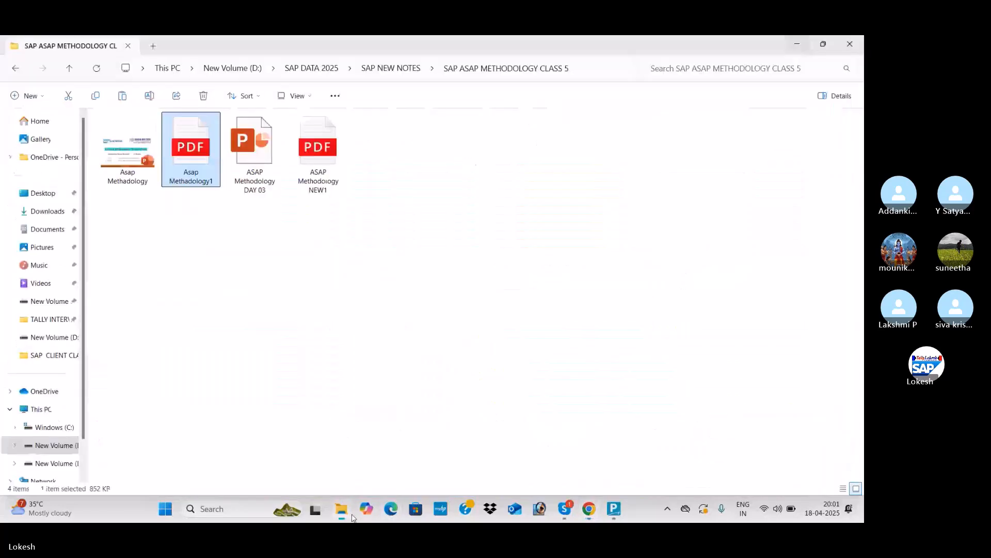
pyautogui.click(57, 463)
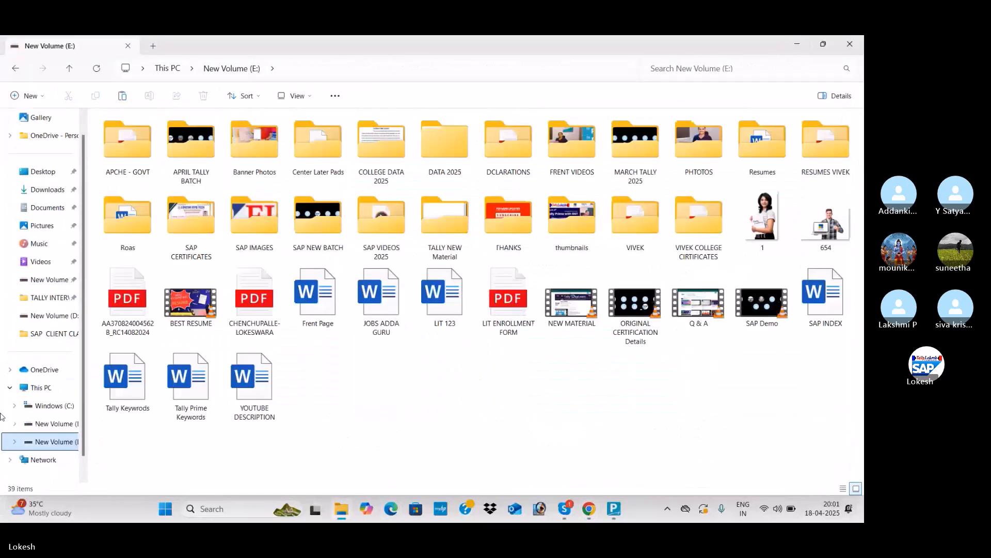
pyautogui.click(848, 44)
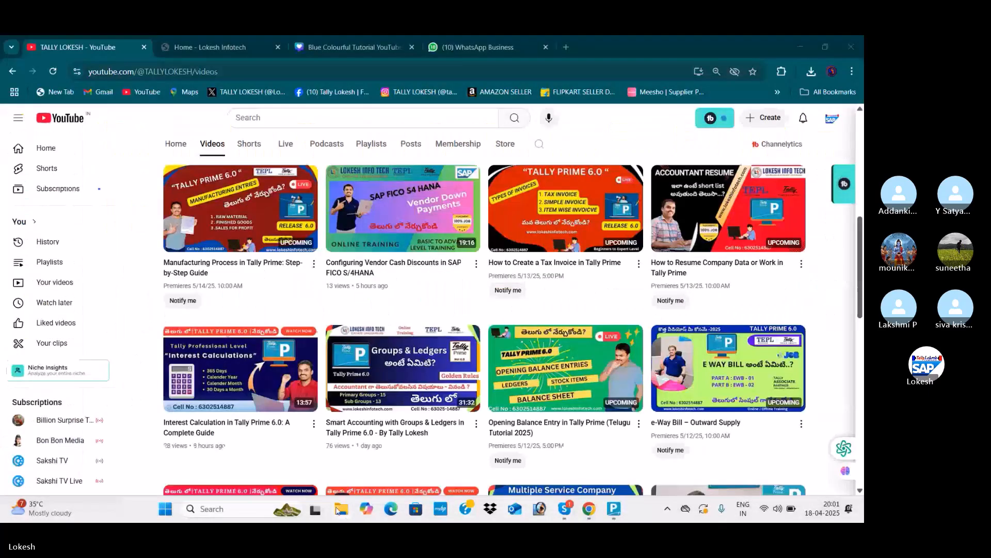
# Step: Open 30 - DAYS MATERIAL 1.pdf from File Explorer and highlight the company name INTERNATIONAL PVT LTD in Problem 11
pyautogui.click(337, 510)
pyautogui.click(227, 366)
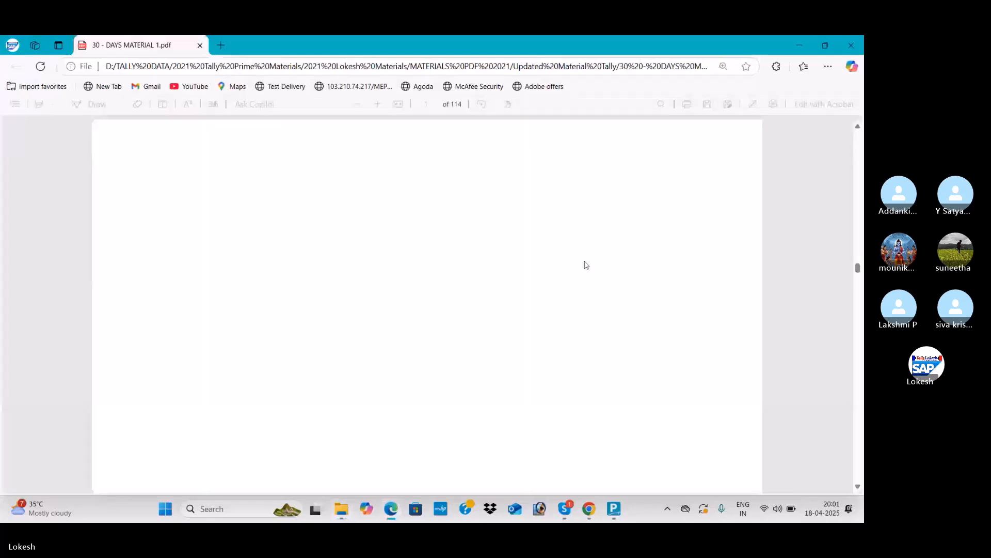
pyautogui.click(797, 44)
pyautogui.click(391, 509)
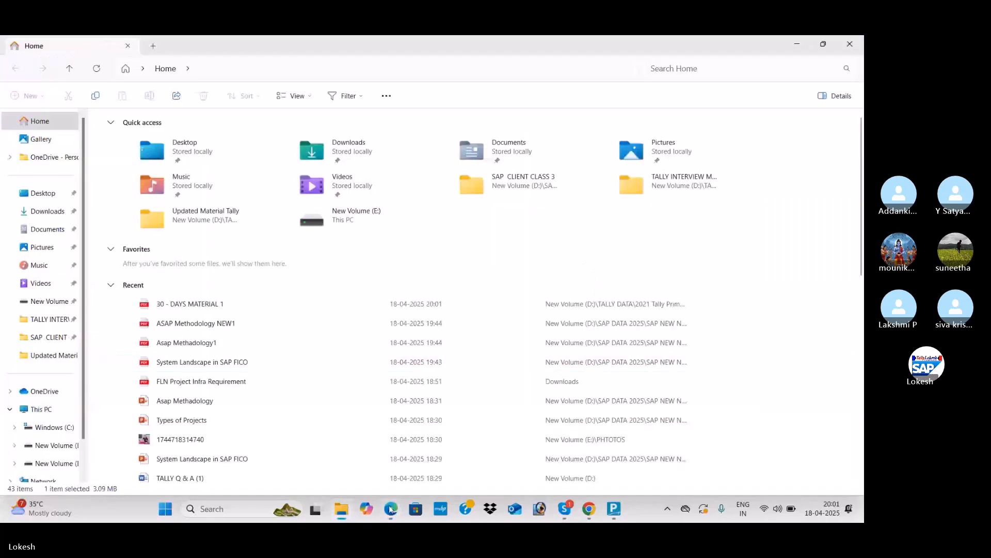
pyautogui.scroll(-1, 416, 251)
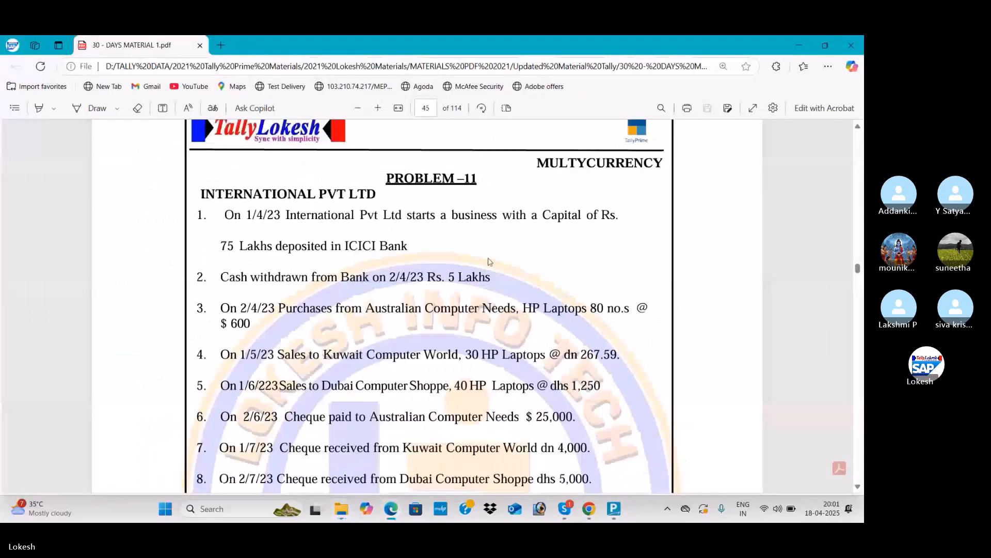
pyautogui.moveTo(199, 198); pyautogui.dragTo(378, 198)
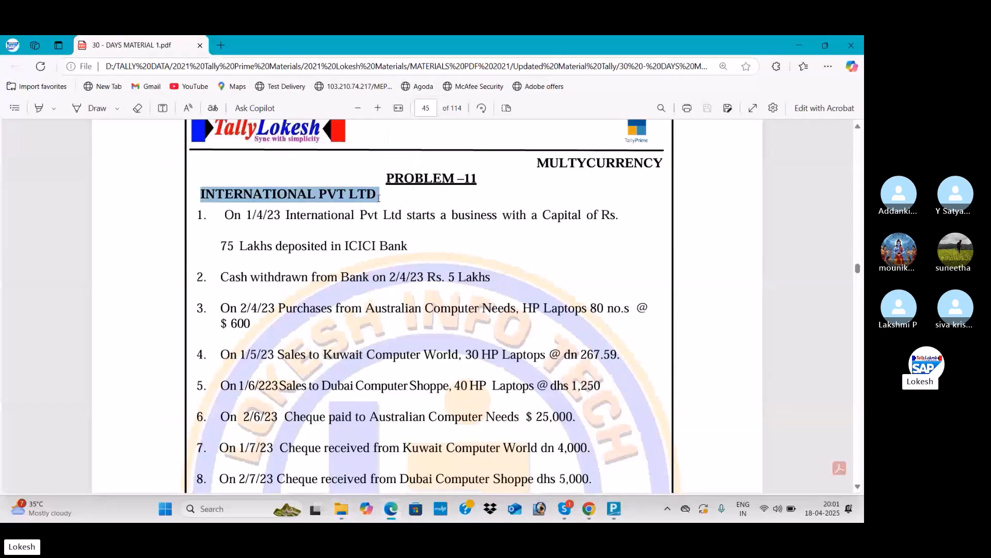
# Step: Switch to TallyPrime and start creating a company named INTERNATIONAL PVT LTD
pyautogui.click(614, 509)
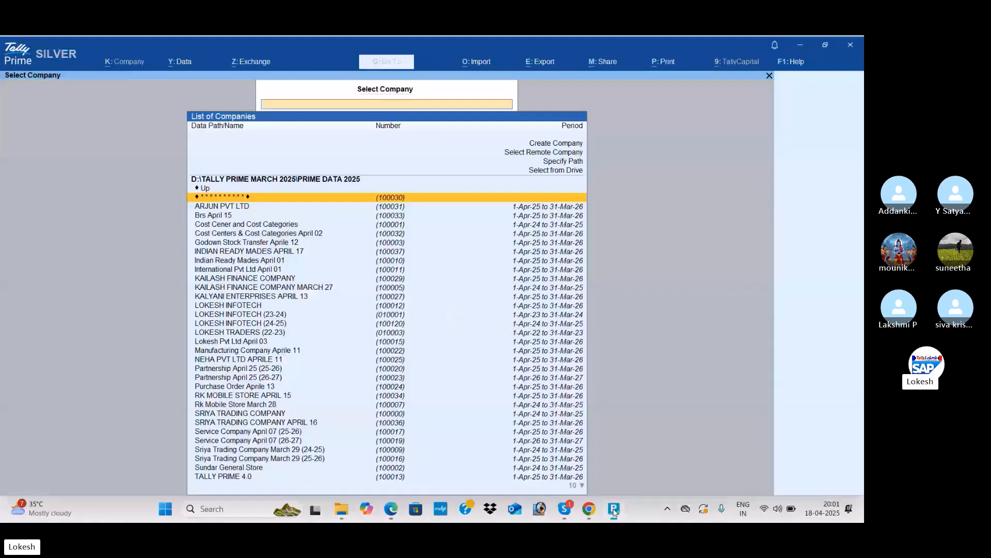
pyautogui.press('Up')
pyautogui.press('Up')
pyautogui.press('Up')
pyautogui.press('Up')
pyautogui.press('Up')
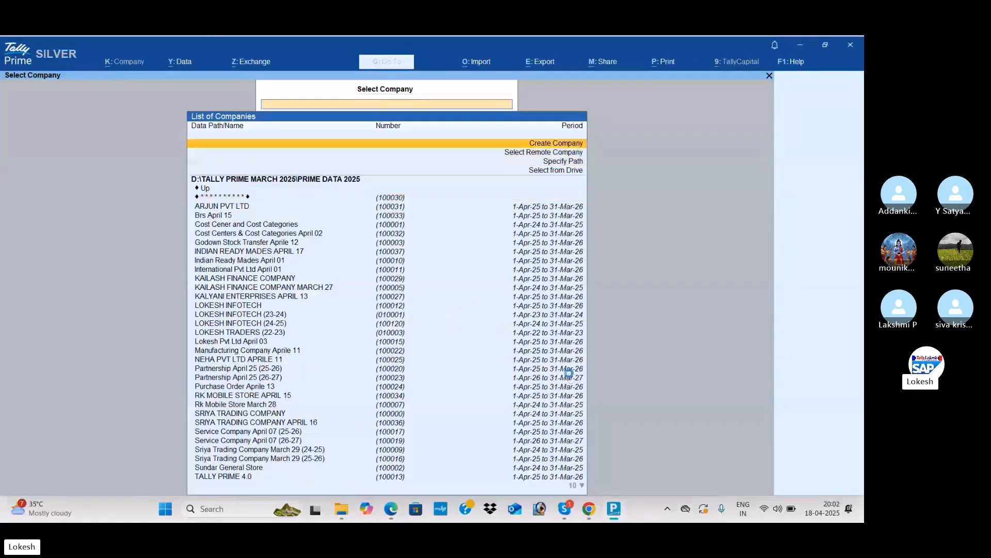
pyautogui.press('Return')
pyautogui.write('INTERNATIONAL PVT LTD')
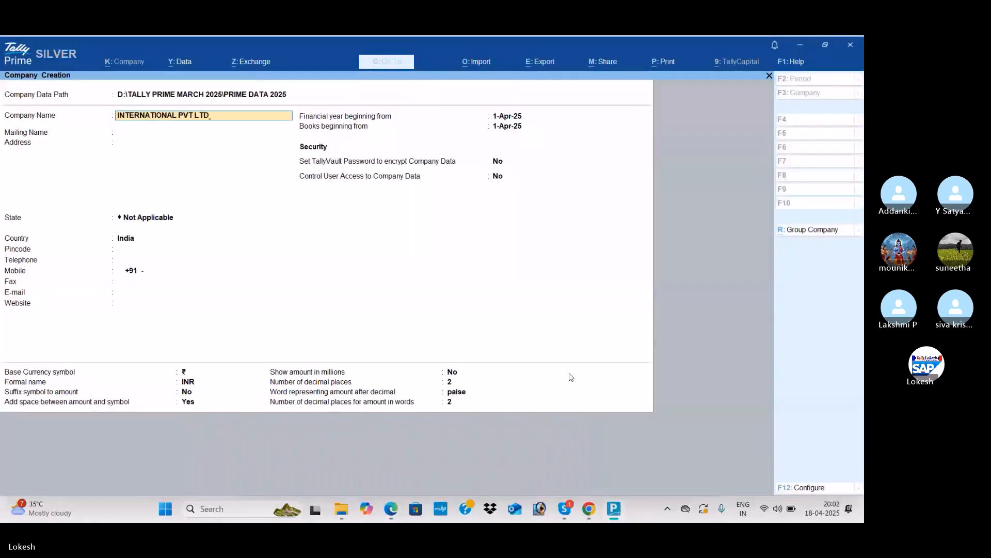
# Step: Set the new company's state to Andhra Pradesh and save the company
pyautogui.press('Return')
pyautogui.press('Return')
pyautogui.press('Return')
pyautogui.press('Down')
pyautogui.press('Down')
pyautogui.press('Return')
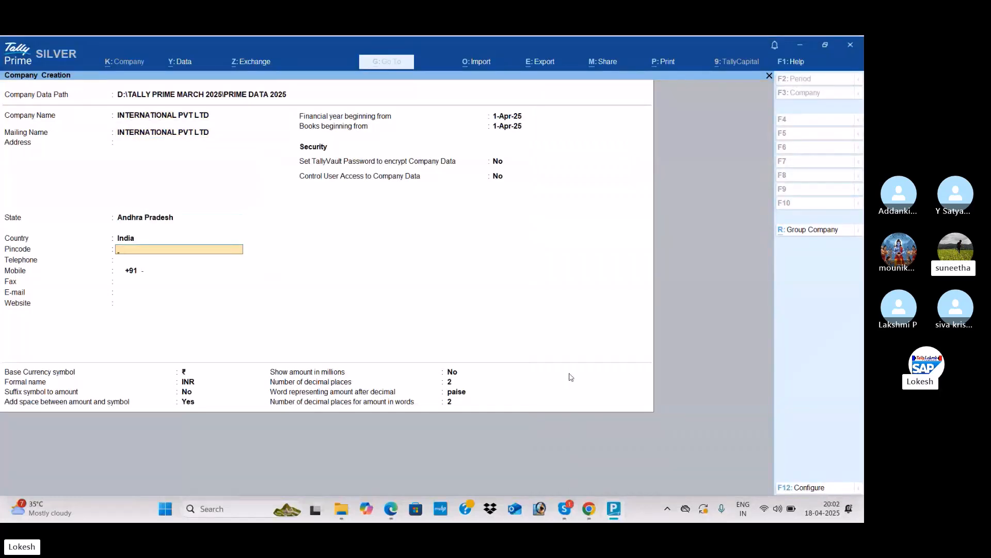
pyautogui.hotkey('ctrl', 'a')
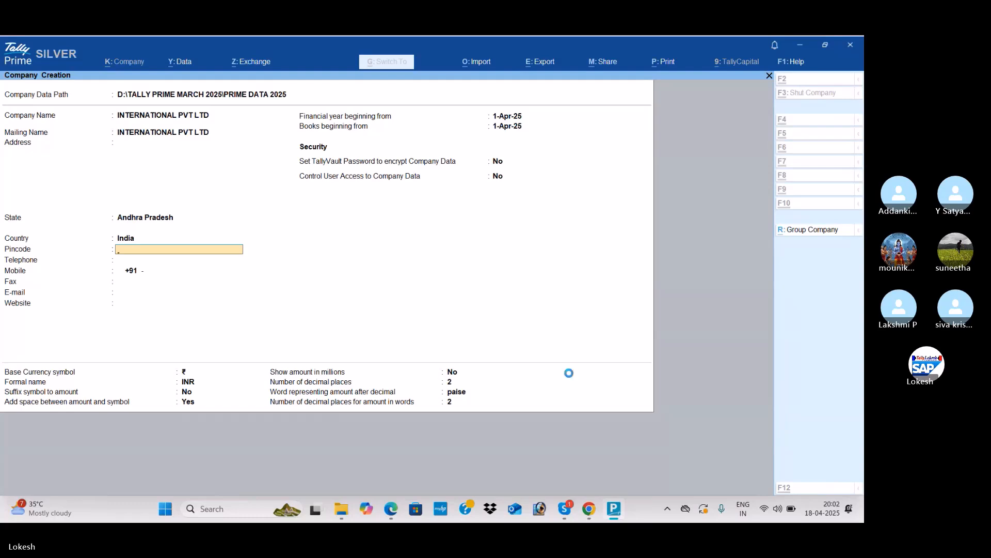
# Step: Switch to the Skype call and bring up the participants who are not on the call
pyautogui.hotkey('alt', 'Tab')
pyautogui.hotkey('alt', 'Tab')
pyautogui.hotkey('alt', 'Tab')
pyautogui.hotkey('alt', 'Tab')
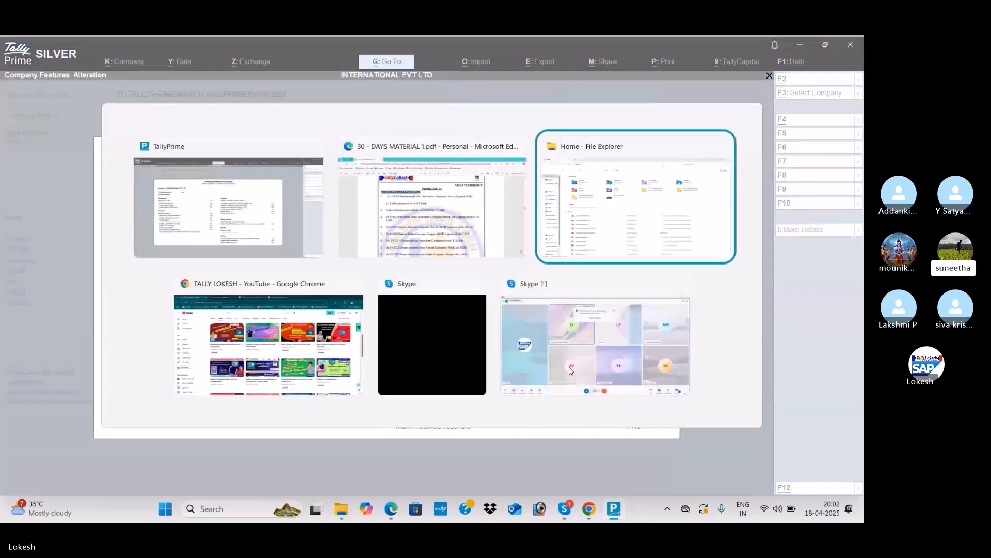
pyautogui.click(570, 370)
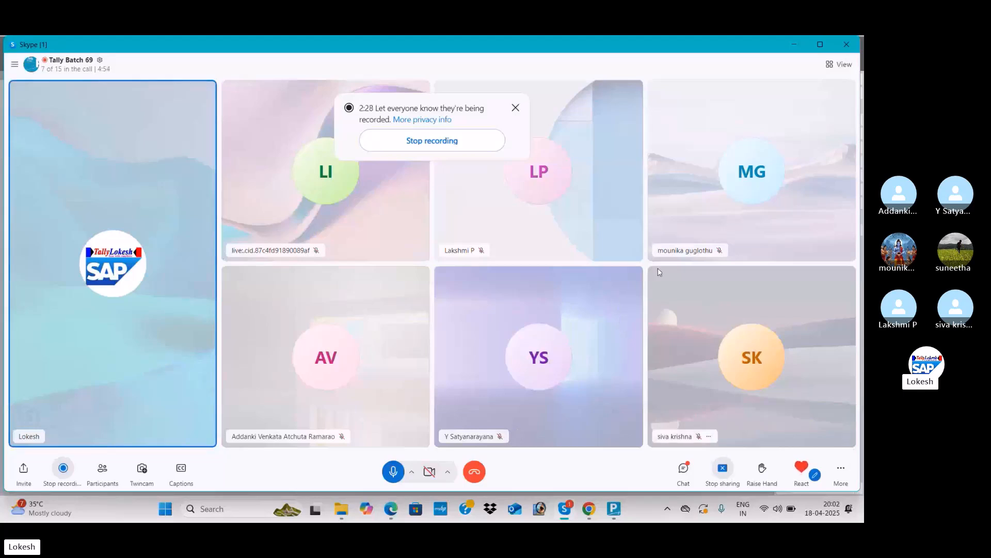
pyautogui.click(103, 470)
pyautogui.scroll(-5, 478, 325)
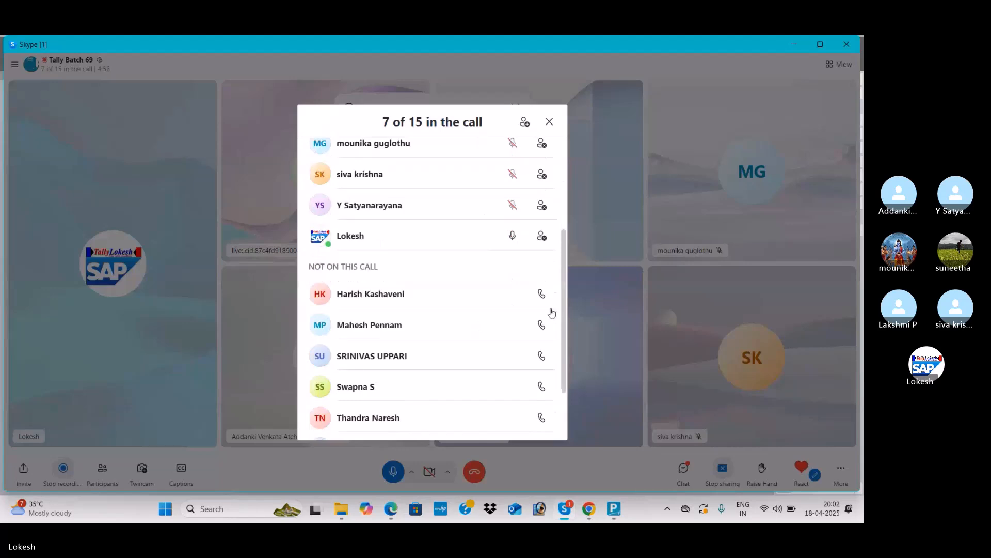
# Step: Ring all the absent participants into the Skype call, retrying the unavailable ones, and close the participant list
pyautogui.click(542, 294)
pyautogui.click(542, 324)
pyautogui.click(541, 356)
pyautogui.click(543, 385)
pyautogui.scroll(-3, 535, 371)
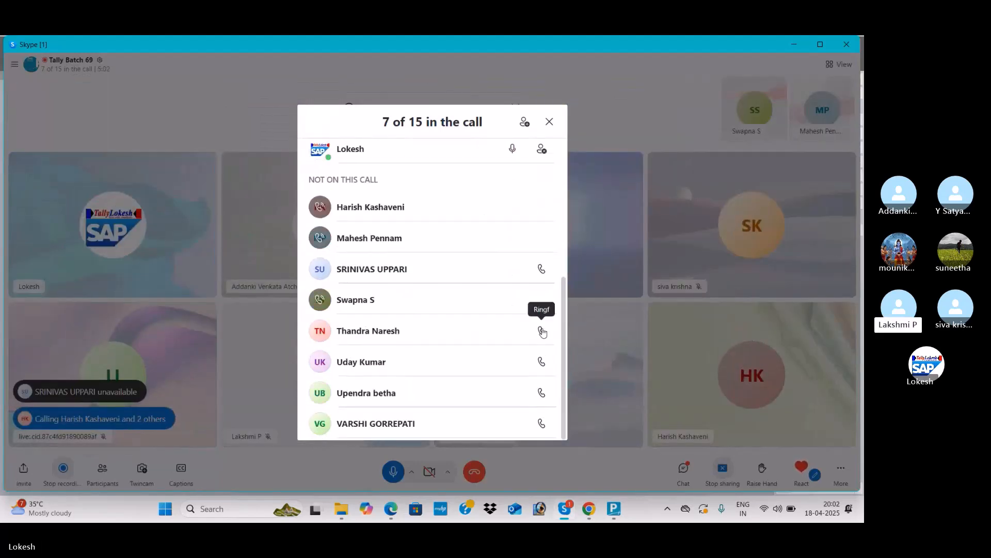
pyautogui.click(542, 330)
pyautogui.click(543, 362)
pyautogui.click(541, 392)
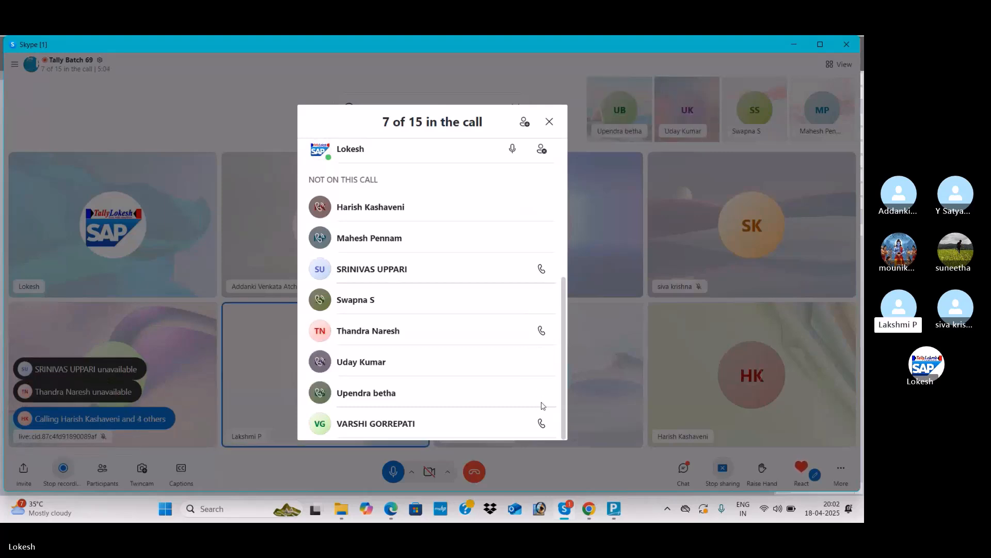
pyautogui.click(540, 421)
pyautogui.click(542, 331)
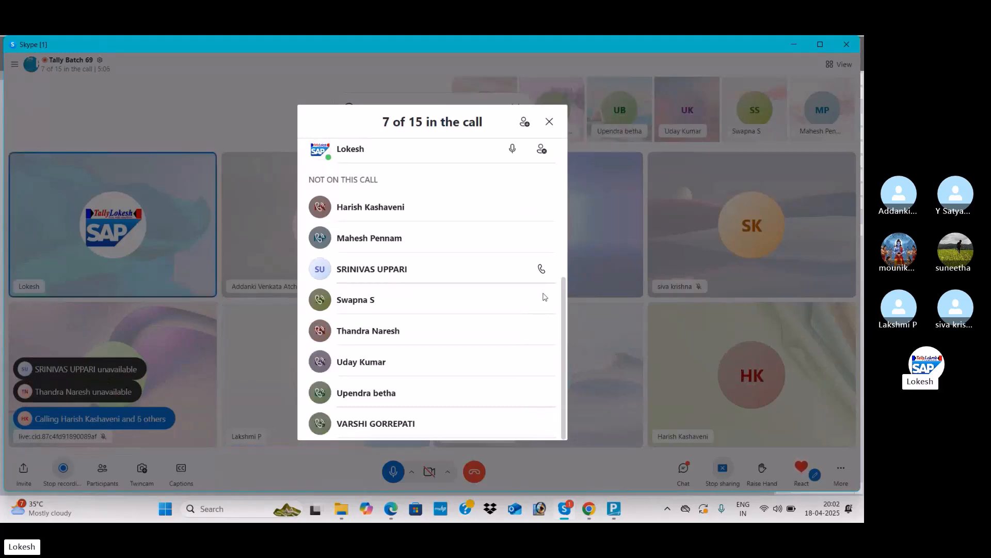
pyautogui.click(542, 330)
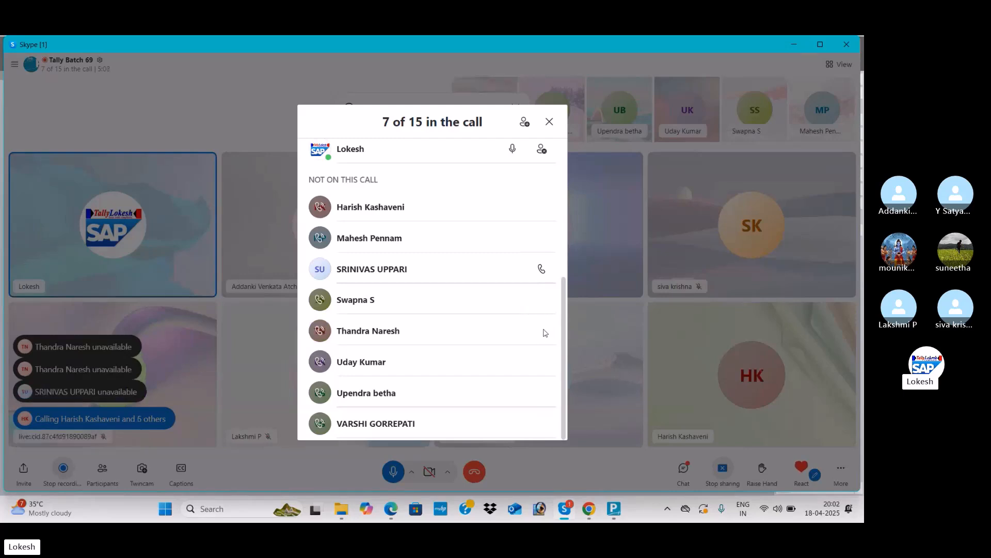
pyautogui.click(541, 271)
pyautogui.click(549, 122)
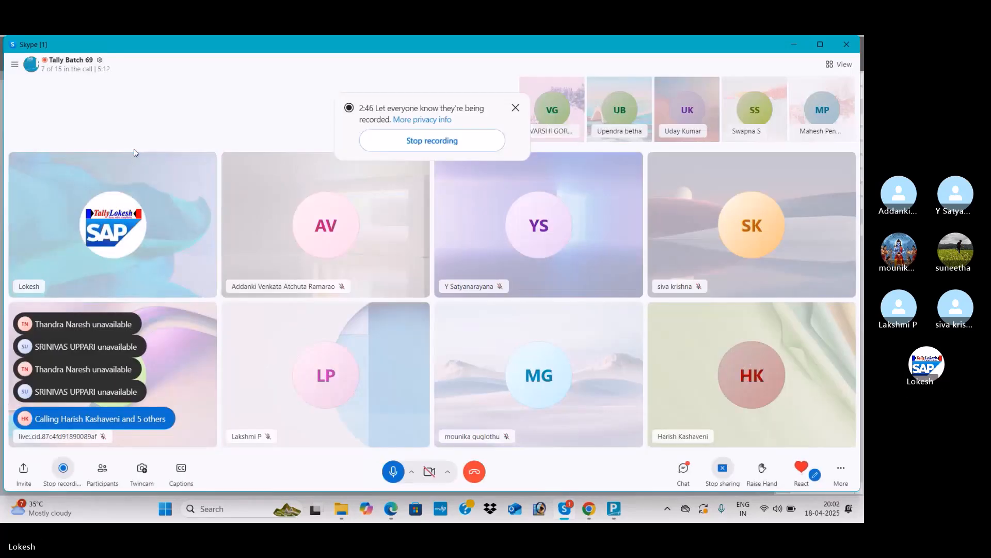
# Step: Return to TallyPrime and disable bill-wise entry in the features of INTERNATIONAL PVT LTD
pyautogui.hotkey('alt', 'Tab')
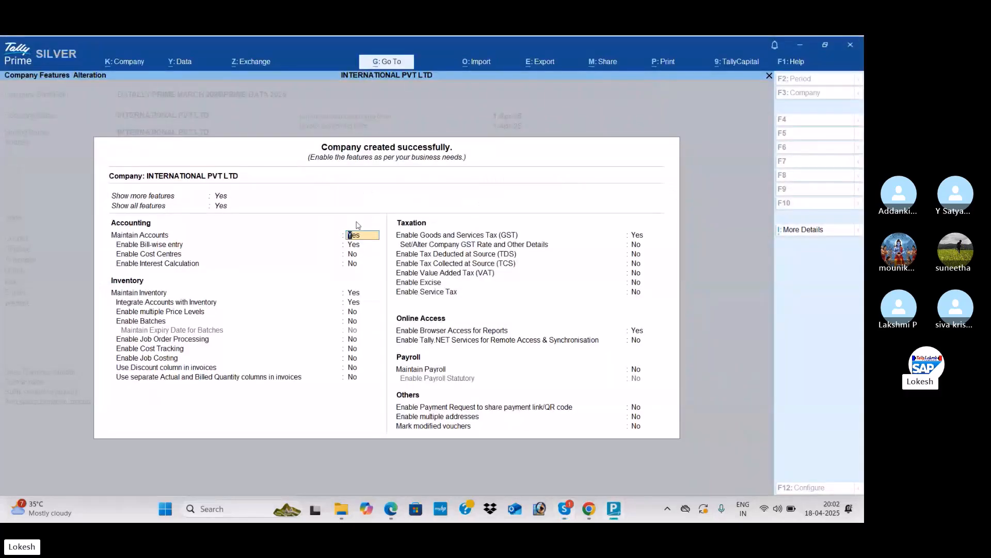
pyautogui.press('Return')
pyautogui.press('n')
pyautogui.press('Return')
pyautogui.press('Return')
pyautogui.press('Return')
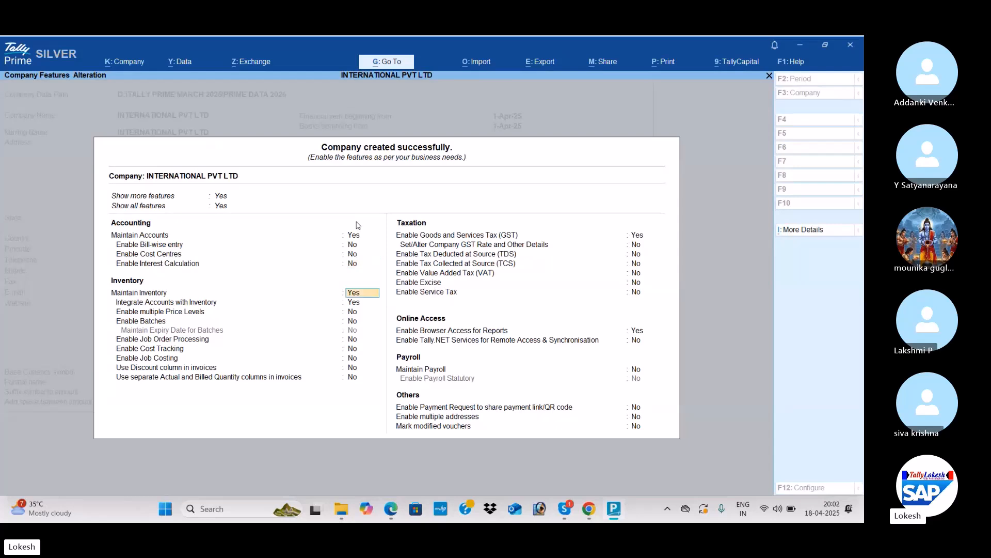
# Step: Keep the default inventory features and disable Goods and Services Tax (GST) for the company
pyautogui.press('Return')
pyautogui.press('Return')
pyautogui.press('Return')
pyautogui.press('Return')
pyautogui.press('Return')
pyautogui.press('Return')
pyautogui.press('Return')
pyautogui.press('Return')
pyautogui.press('Return')
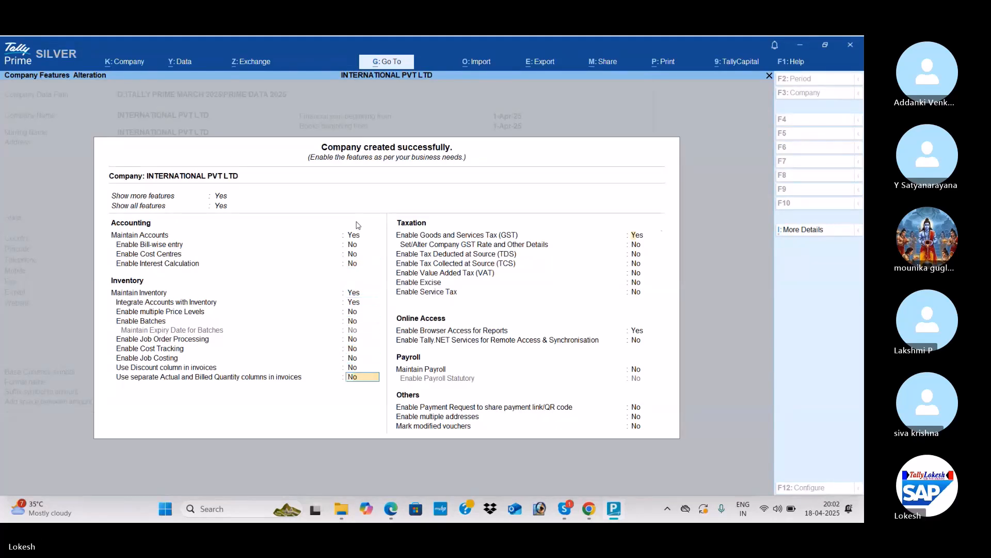
pyautogui.press('n')
pyautogui.press('Return')
# Step: Disable browser access for reports and accept the company features to reach the Gateway of Tally
pyautogui.press('Return')
pyautogui.press('Return')
pyautogui.press('Return')
pyautogui.press('Return')
pyautogui.press('n')
pyautogui.press('Return')
pyautogui.press('Return')
pyautogui.press('Return')
pyautogui.press('Return')
pyautogui.press('Return')
pyautogui.press('Return')
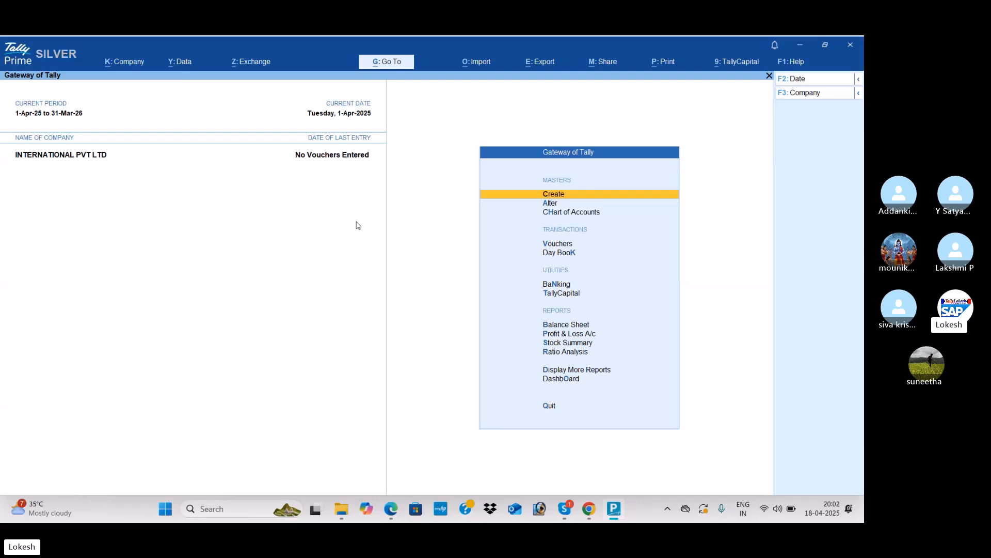
# Step: Create a ledger named Capital under Capital Account, checking the first transaction of Problem 11 in the PDF
pyautogui.press('Return')
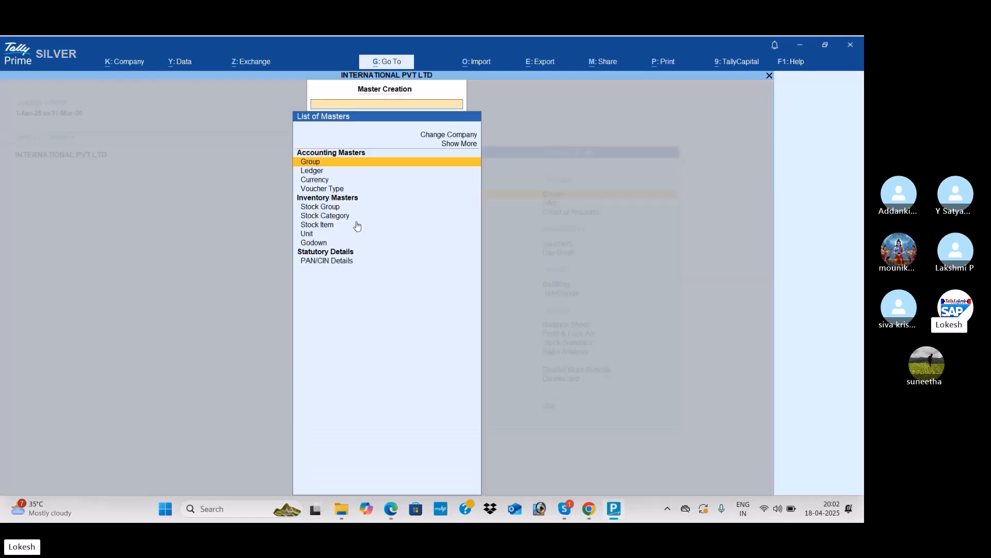
pyautogui.press('Down')
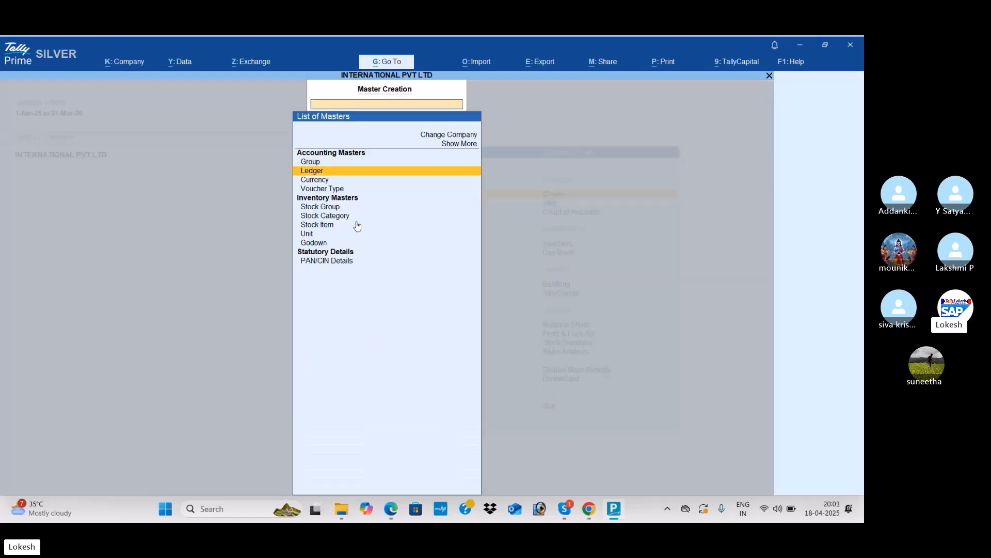
pyautogui.press('Return')
pyautogui.hotkey('alt', 'Tab')
pyautogui.hotkey('alt', 'Tab')
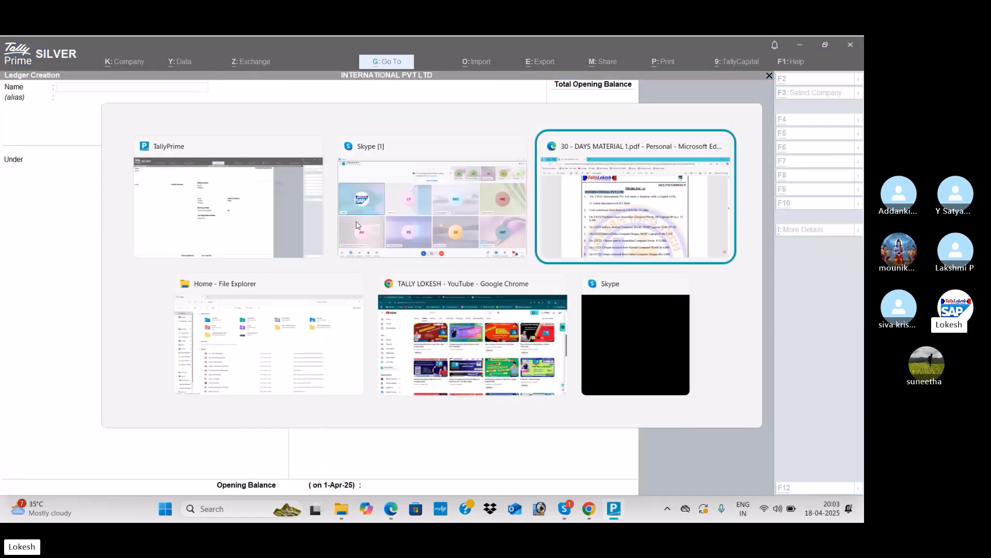
pyautogui.scroll(2, 360, 300)
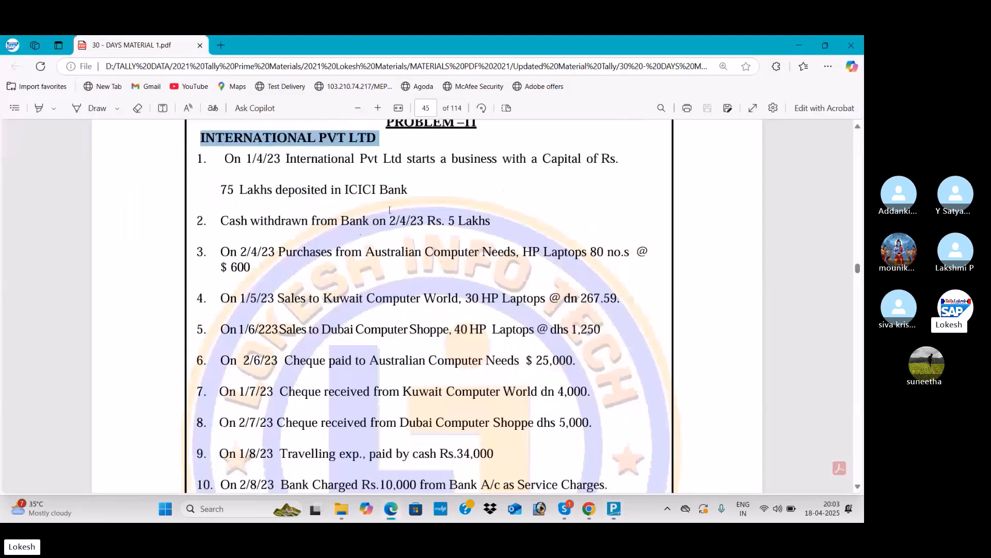
pyautogui.hotkey('alt', 'Tab')
pyautogui.write('Capital')
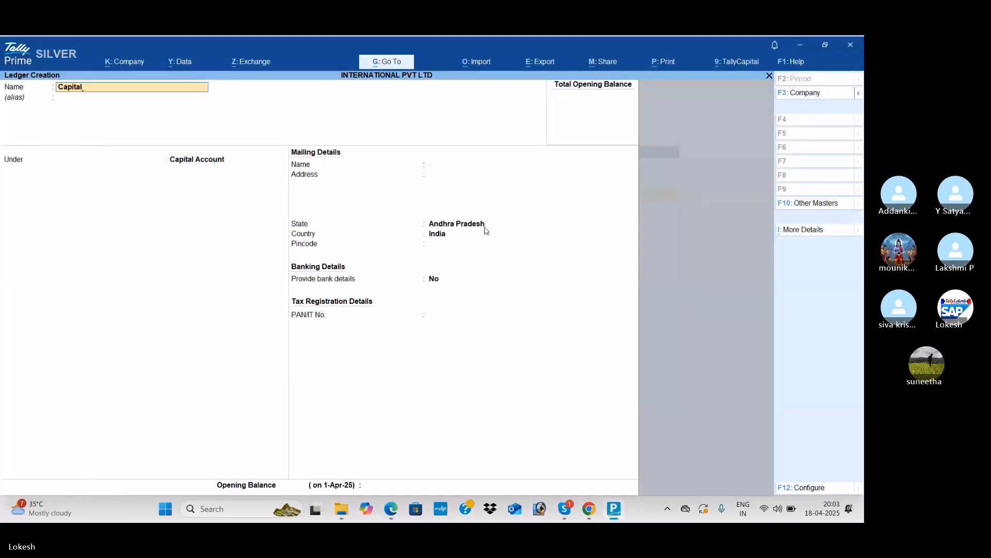
pyautogui.press('Return')
pyautogui.press('Return')
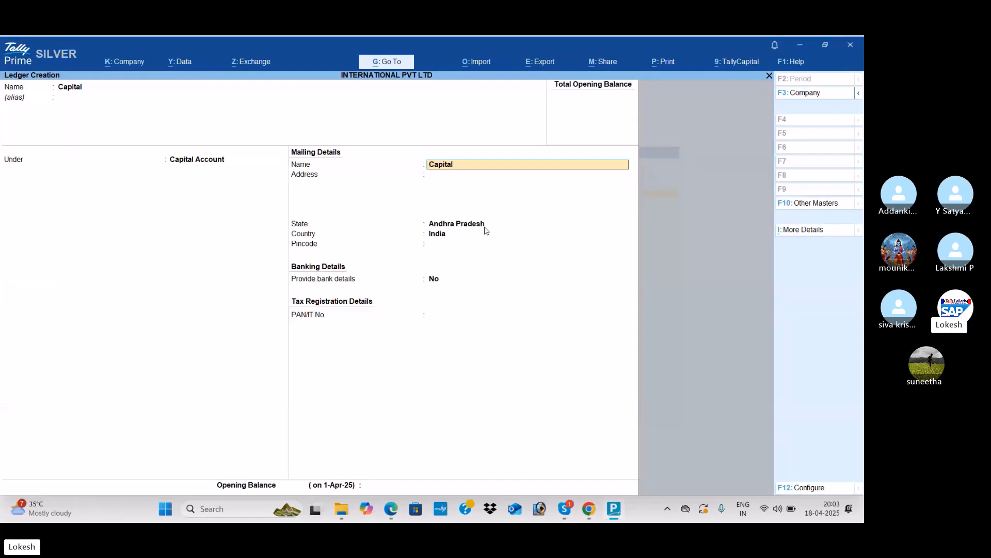
pyautogui.hotkey('ctrl', 'a')
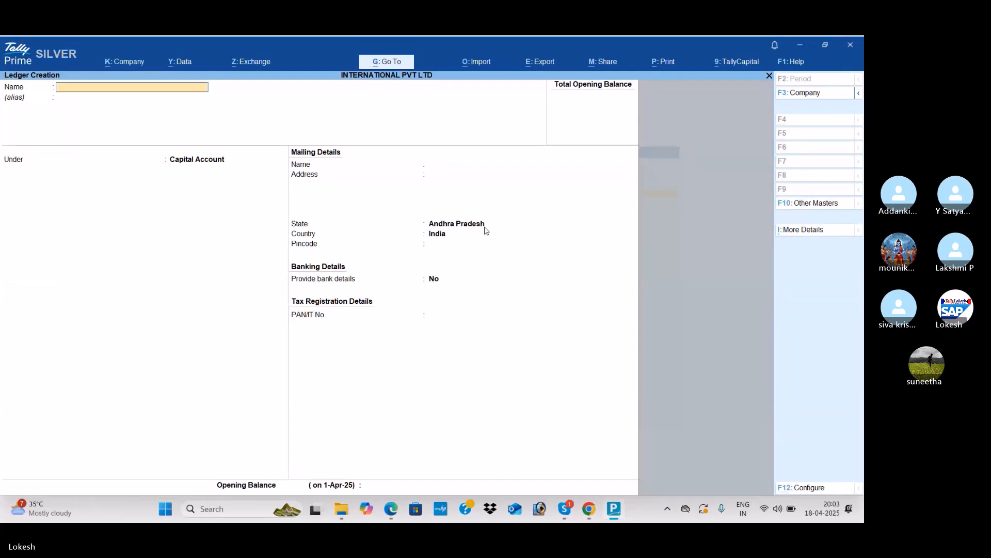
# Step: Create a ledger named Icici Bank under Bank Accounts
pyautogui.write('Icici Bank')
pyautogui.press('Return')
pyautogui.press('Return')
pyautogui.write('Ba')
pyautogui.press('Return')
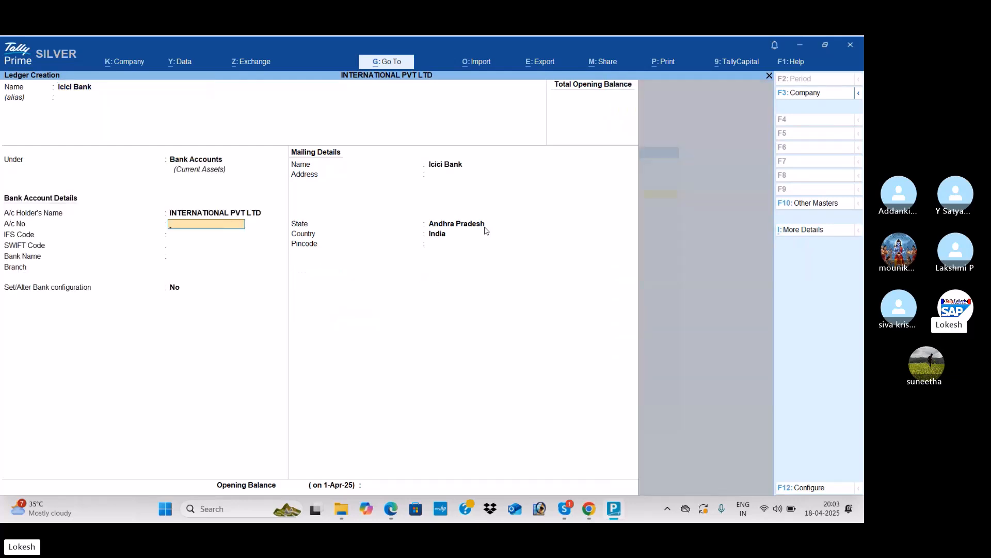
pyautogui.hotkey('ctrl', 'a')
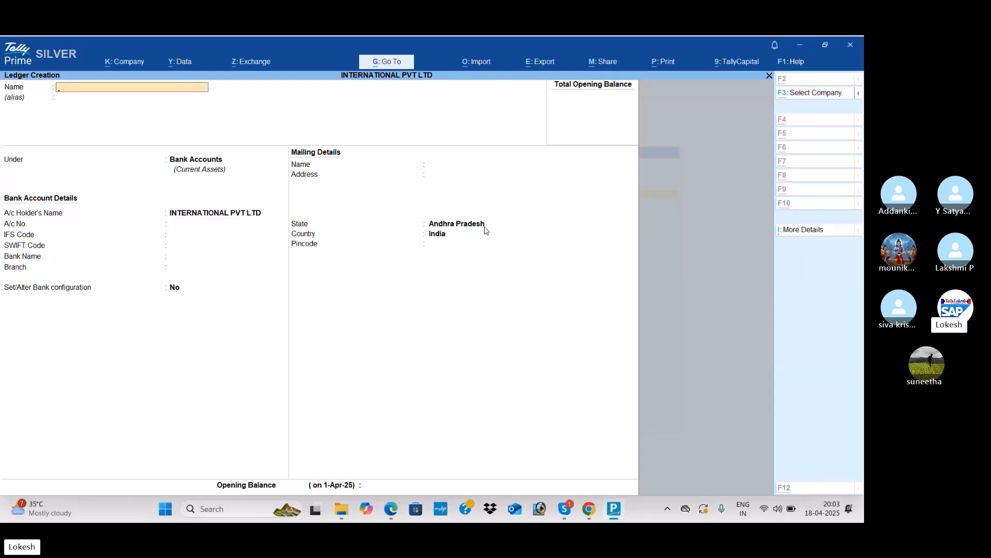
# Step: Check the Problem 11 transactions in the PDF and create a ledger named Purchase under Purchase Accounts in TallyPrime
pyautogui.hotkey('alt', 'Tab')
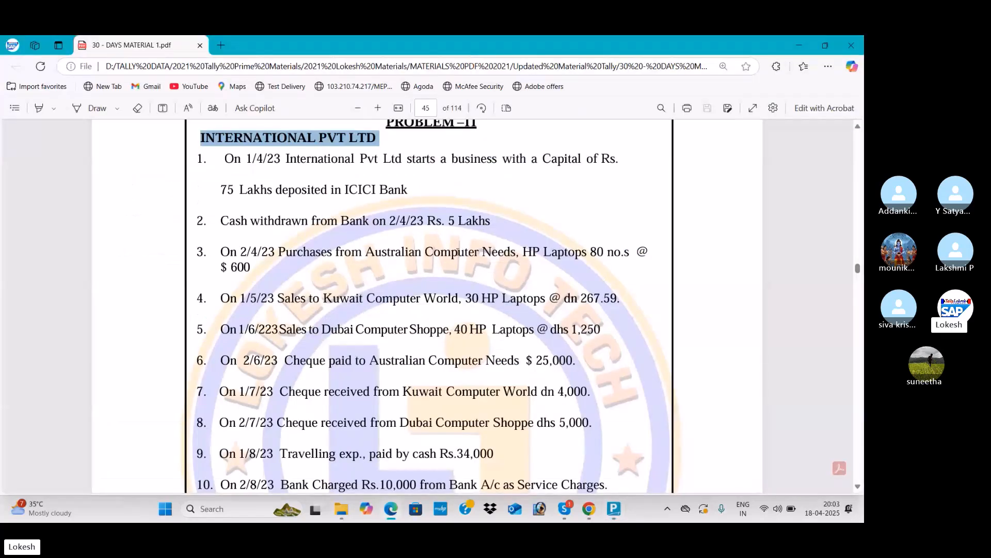
pyautogui.scroll(-1, 463, 251)
pyautogui.hotkey('alt', 'Tab')
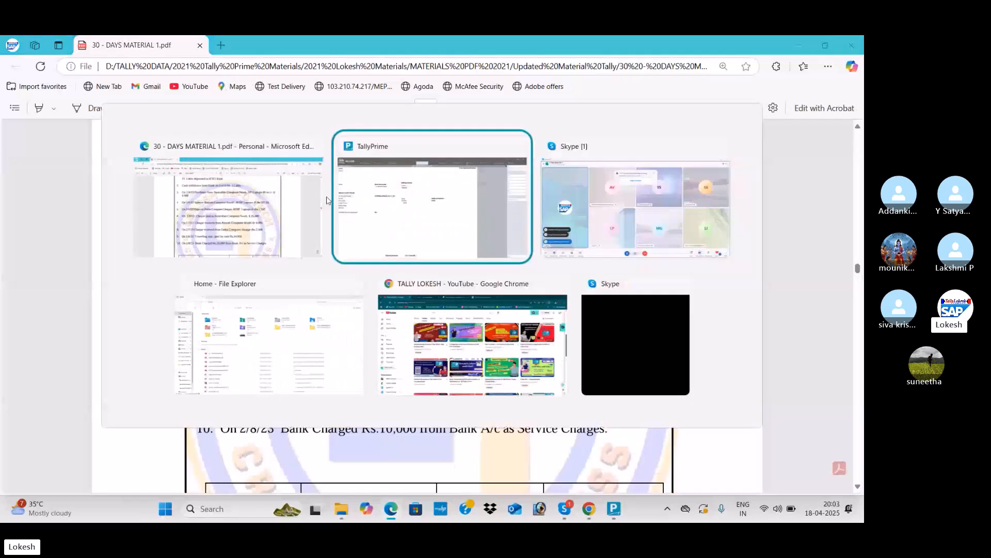
pyautogui.write('Purchase')
pyautogui.press('Return')
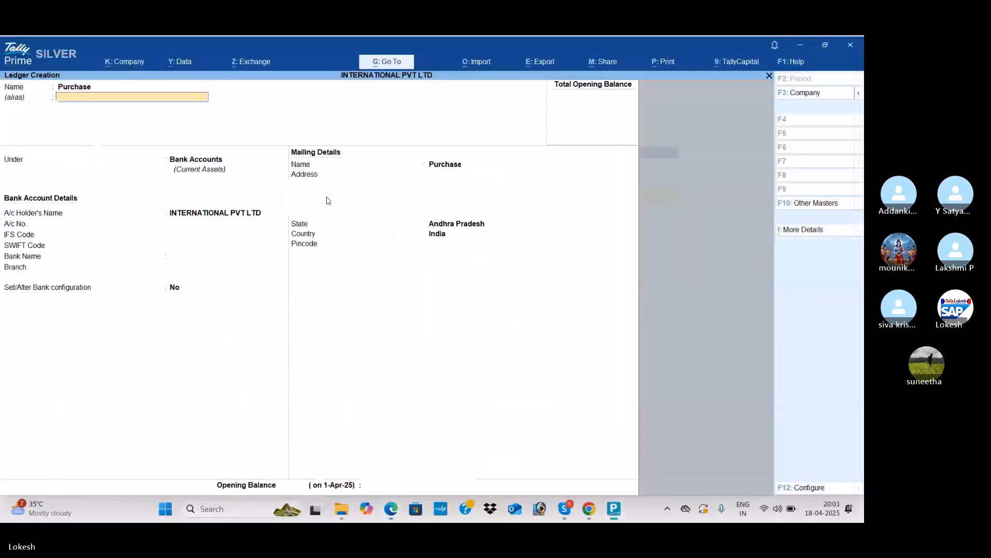
pyautogui.press('Return')
pyautogui.write('Pu')
pyautogui.press('Return')
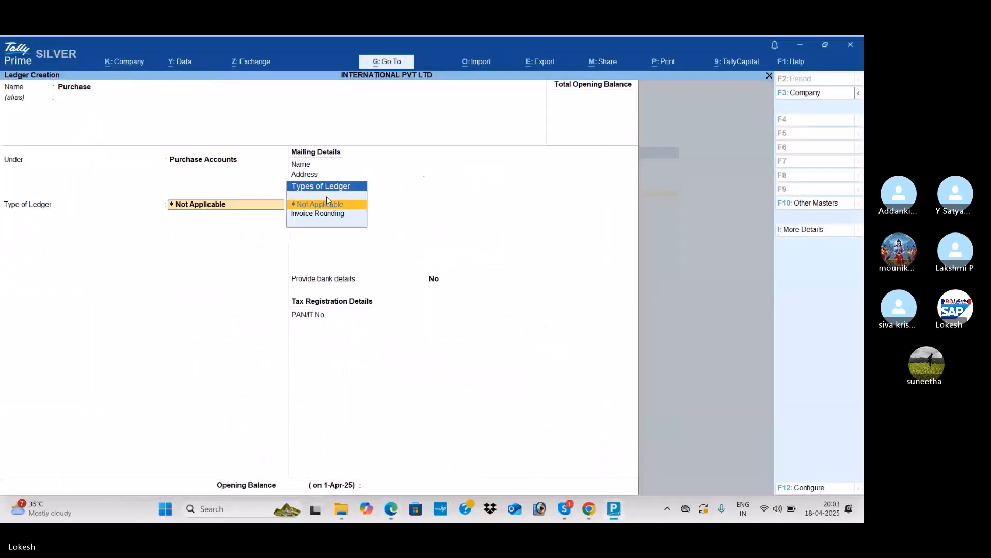
pyautogui.hotkey('ctrl', 'a')
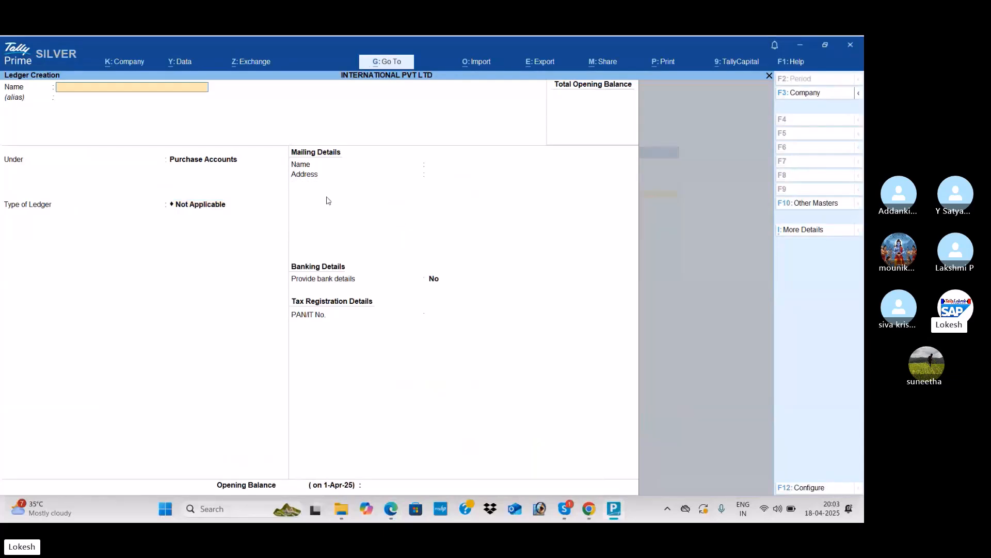
# Step: Copy Australian Computer Needs from the third transaction in the PDF as a new ledger's name and group it under Sundry Creditors
pyautogui.hotkey('alt', 'Tab')
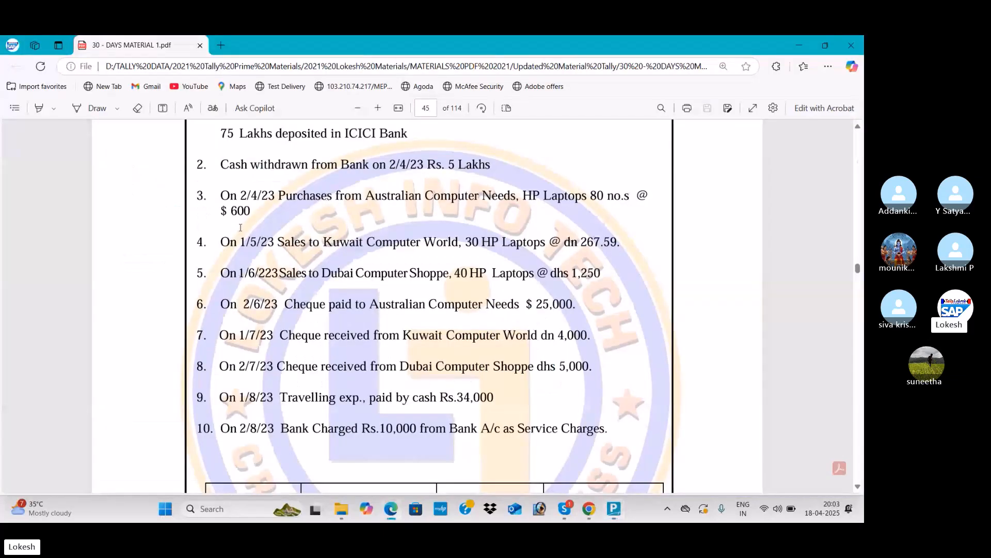
pyautogui.moveTo(367, 197); pyautogui.dragTo(519, 207)
pyautogui.hotkey('ctrl', 'c')
pyautogui.hotkey('alt', 'Tab')
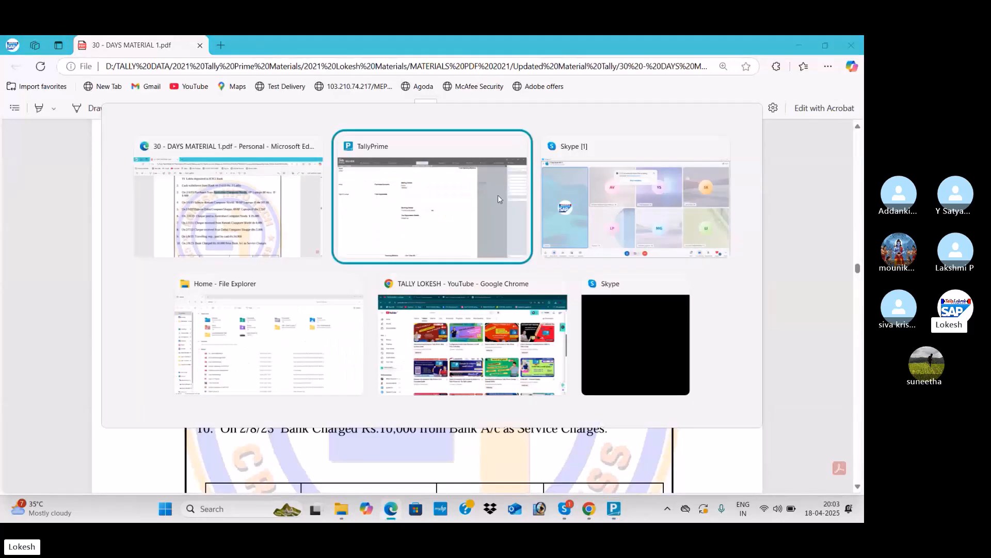
pyautogui.hotkey('ctrl', 'v')
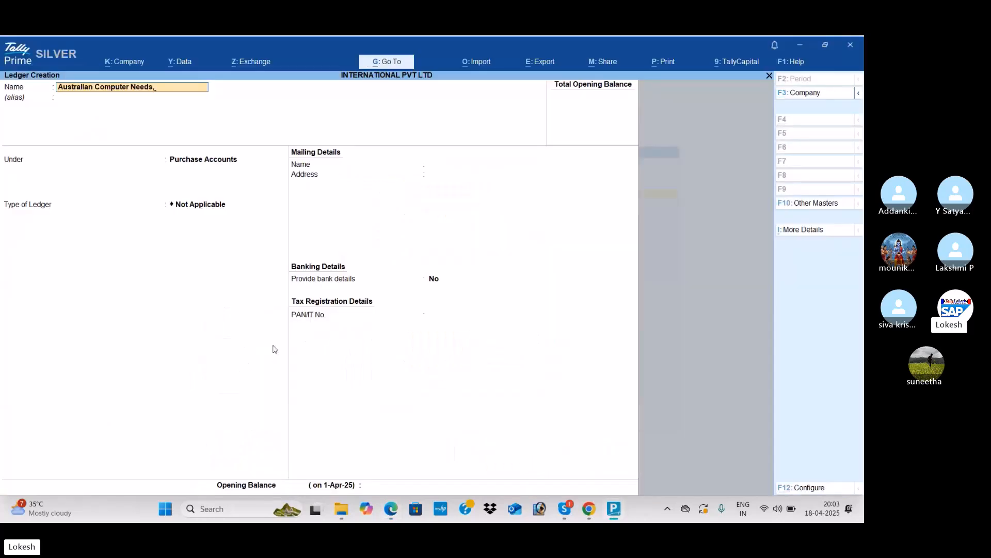
pyautogui.press('Return')
pyautogui.write('Sun')
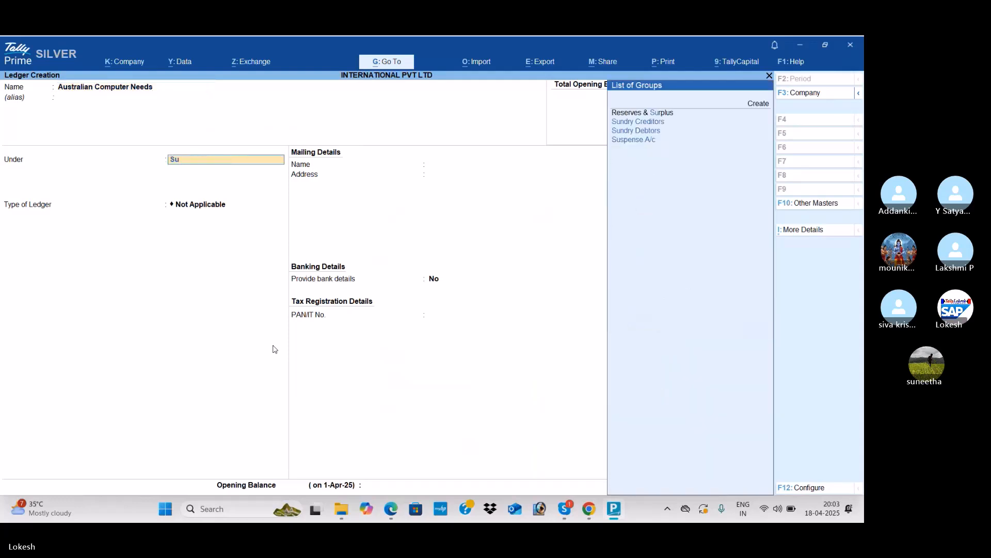
pyautogui.press('Return')
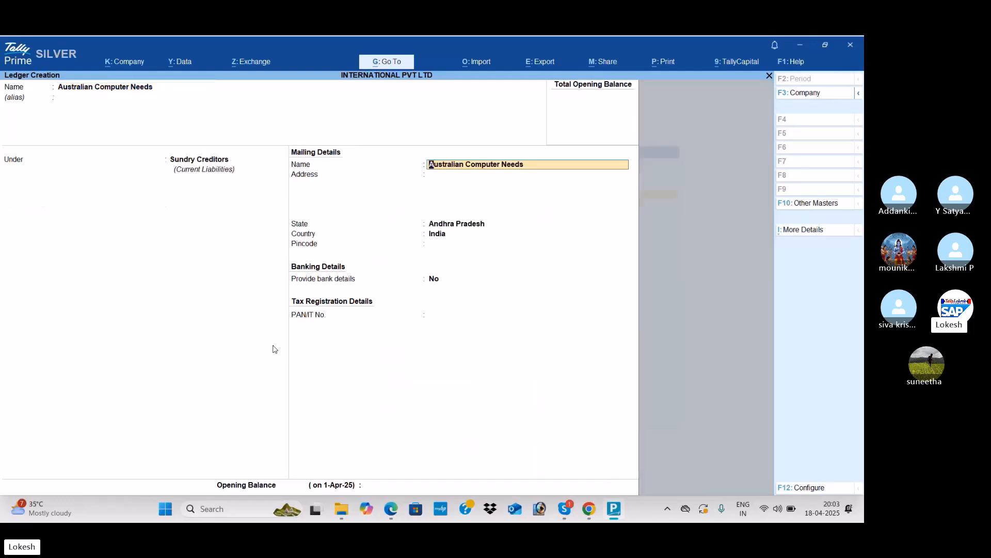
# Step: Try setting the mailing country of the Australian Computer Needs ledger to Australia and check its state options
pyautogui.press('Return')
pyautogui.press('Return')
pyautogui.press('Return')
pyautogui.press('Return')
pyautogui.press('BackSpace')
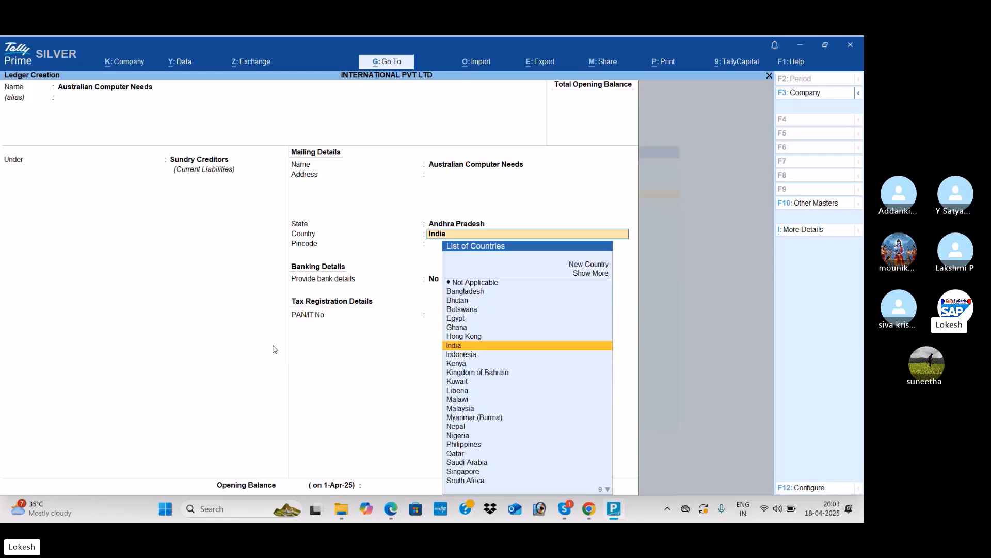
pyautogui.write('Au')
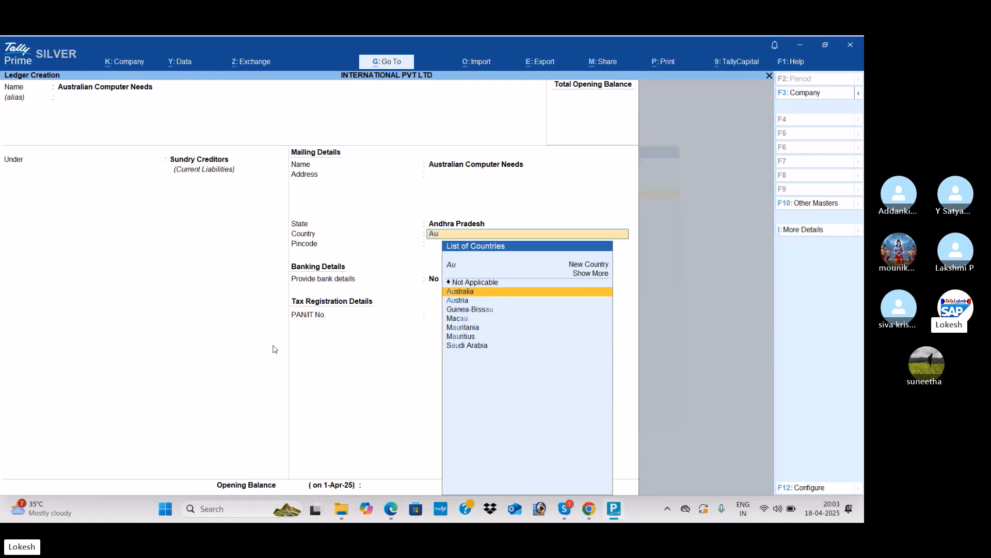
pyautogui.press('Return')
pyautogui.press('BackSpace')
pyautogui.press('BackSpace')
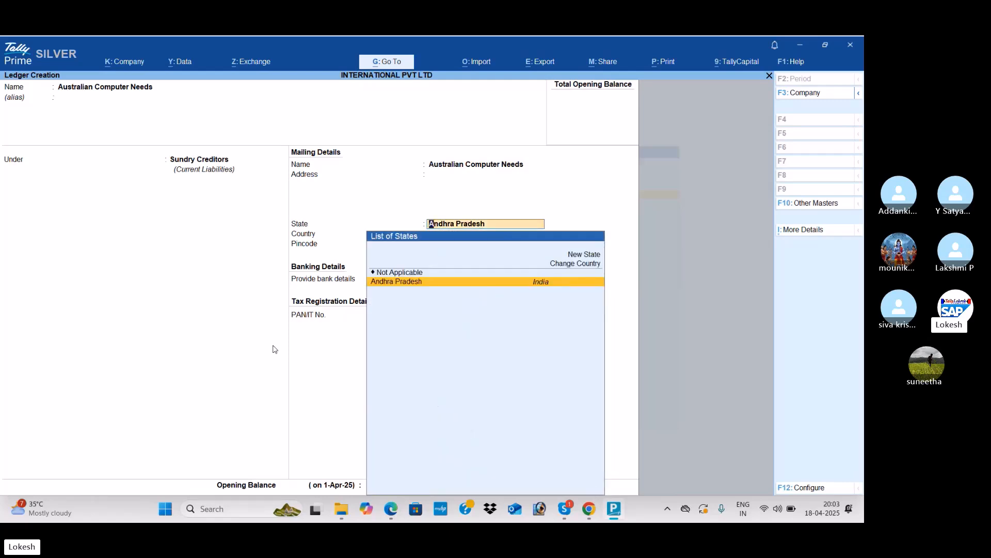
pyautogui.press('Return')
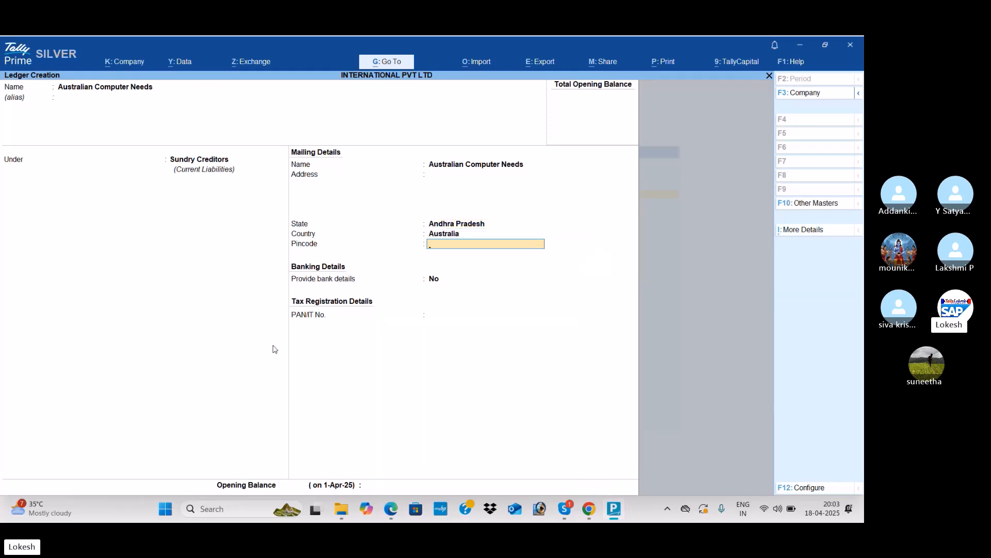
# Step: Set the ledger's country back to India and save the Australian Computer Needs ledger
pyautogui.press('BackSpace')
pyautogui.write('In')
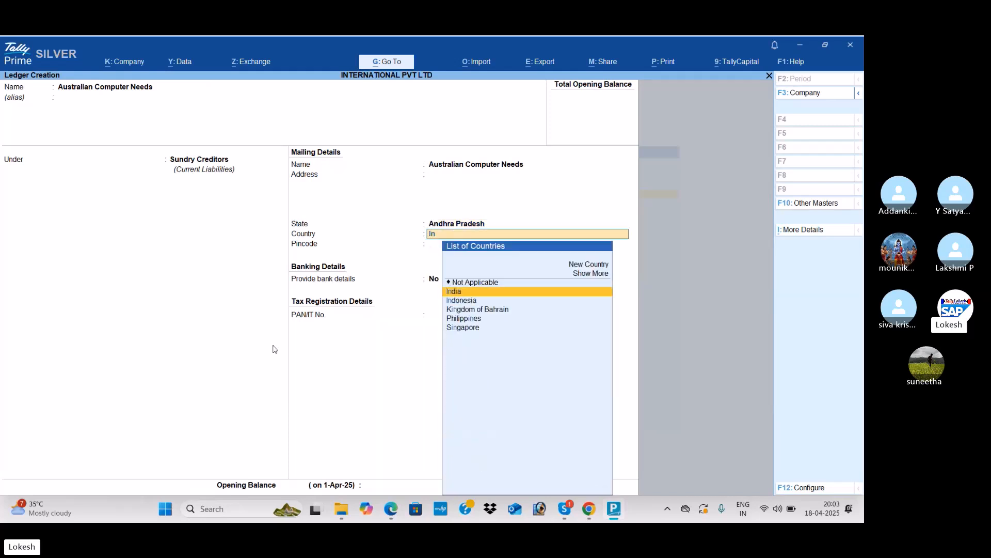
pyautogui.press('Return')
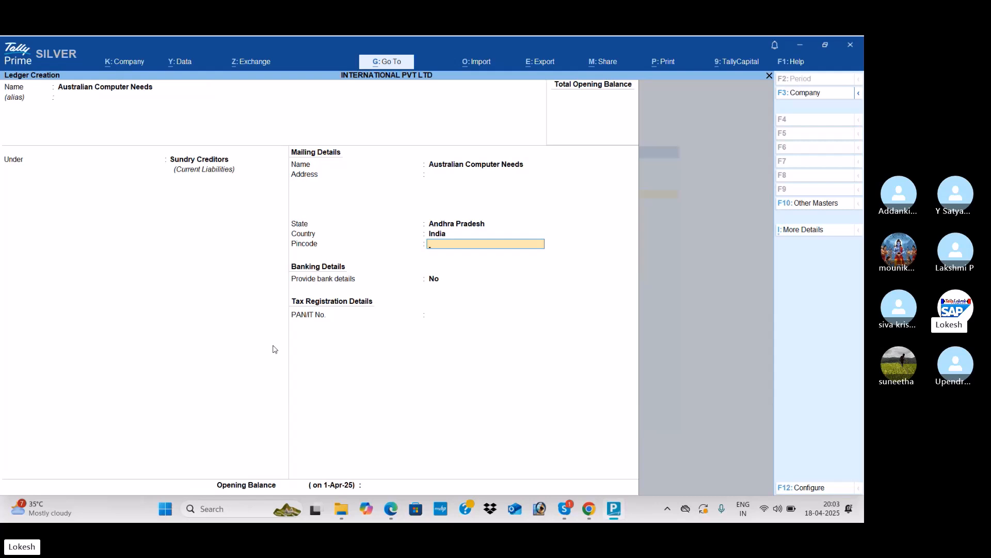
pyautogui.hotkey('ctrl', 'a')
pyautogui.press('ctrl')
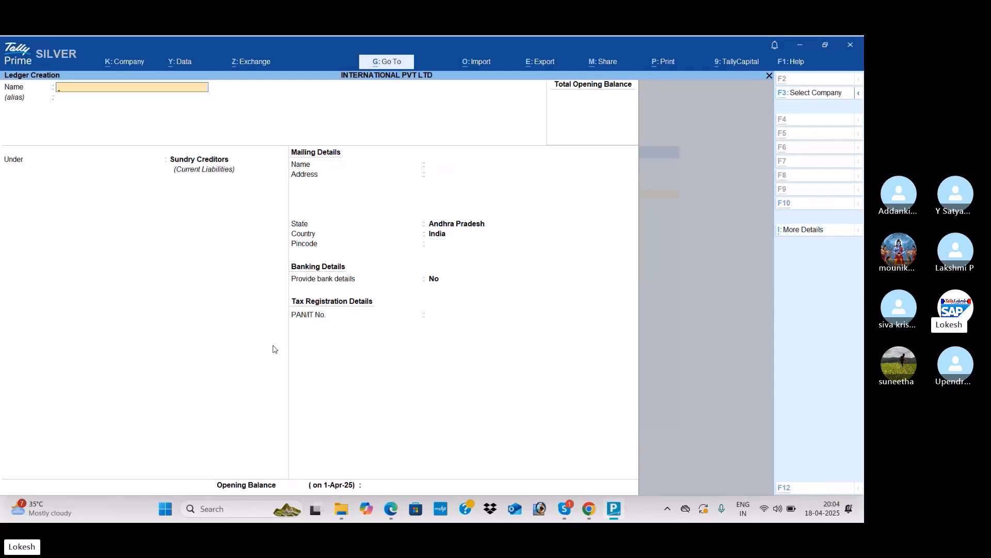
# Step: Check the sales transactions in the PDF and create a ledger named Sales under Sales Accounts in TallyPrime
pyautogui.hotkey('alt', 'Tab')
pyautogui.scroll(-1, 304, 240)
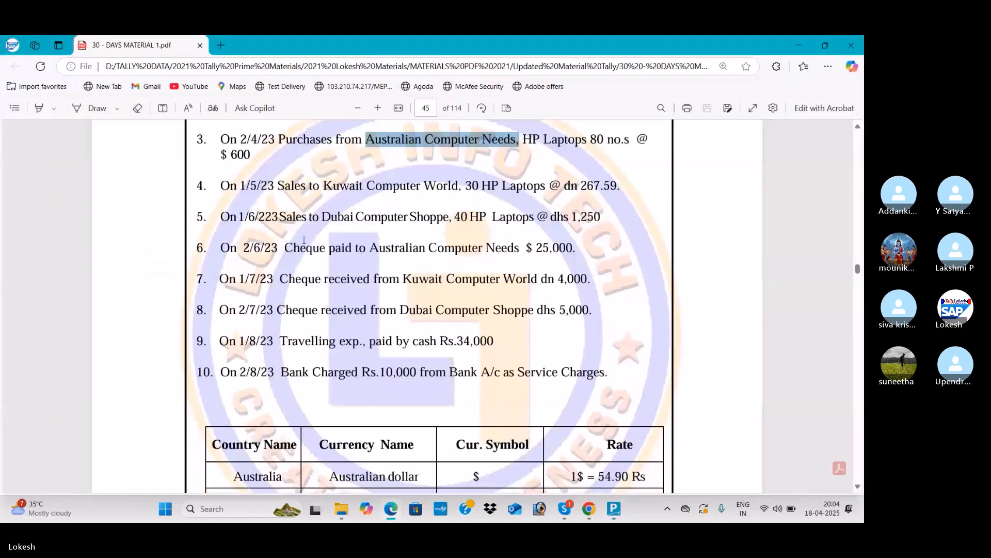
pyautogui.hotkey('alt', 'Tab')
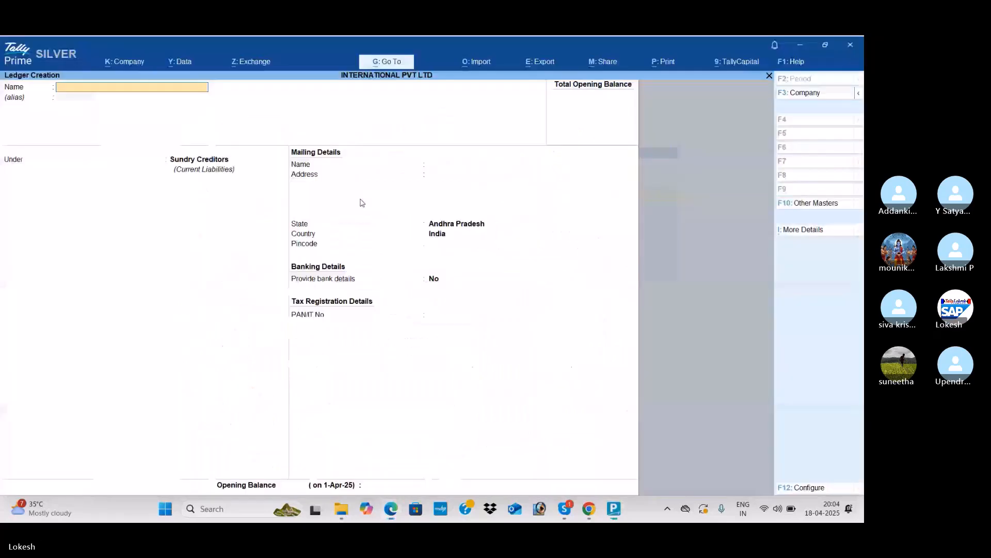
pyautogui.write('Sales')
pyautogui.press('Return')
pyautogui.write('s')
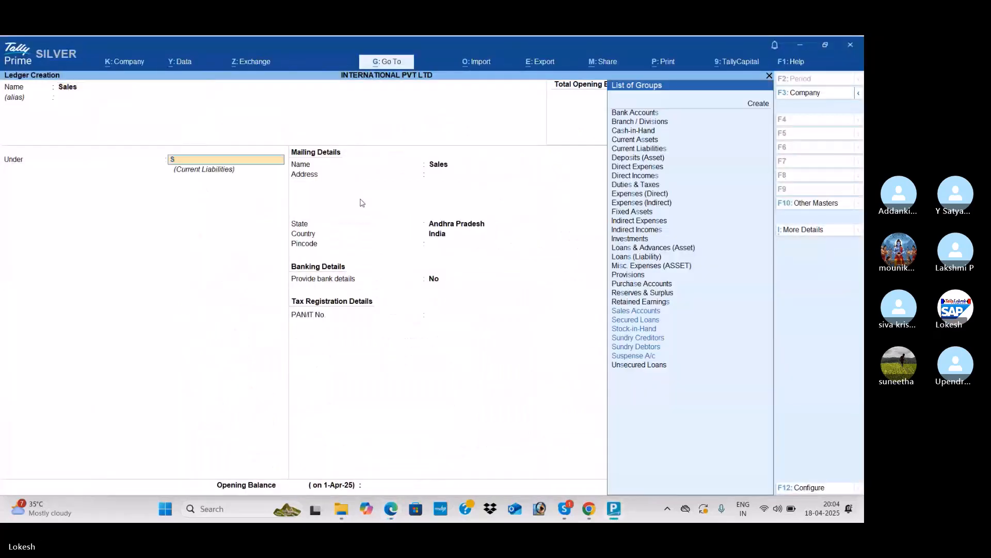
pyautogui.press('Return')
pyautogui.press('Return')
pyautogui.press('Return')
pyautogui.press('Return')
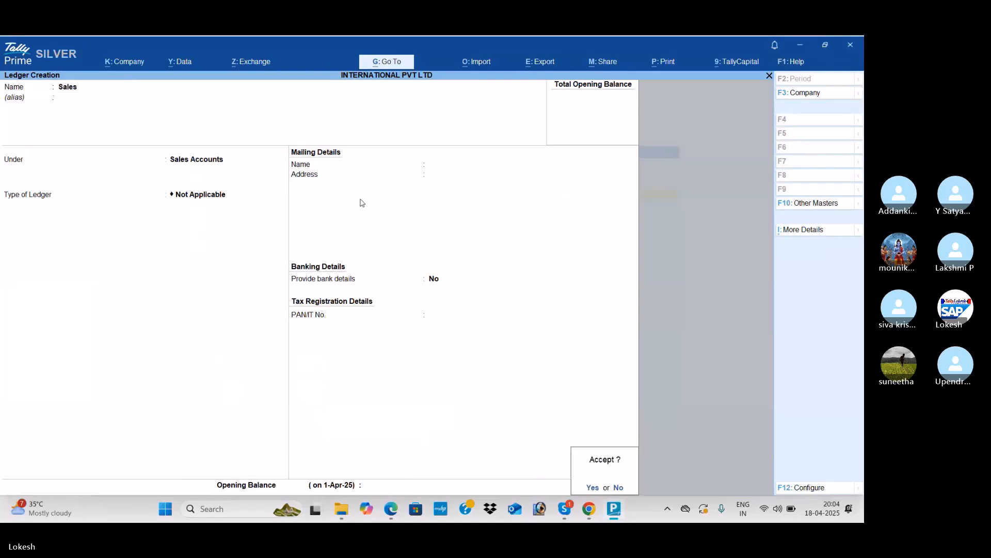
pyautogui.press('Return')
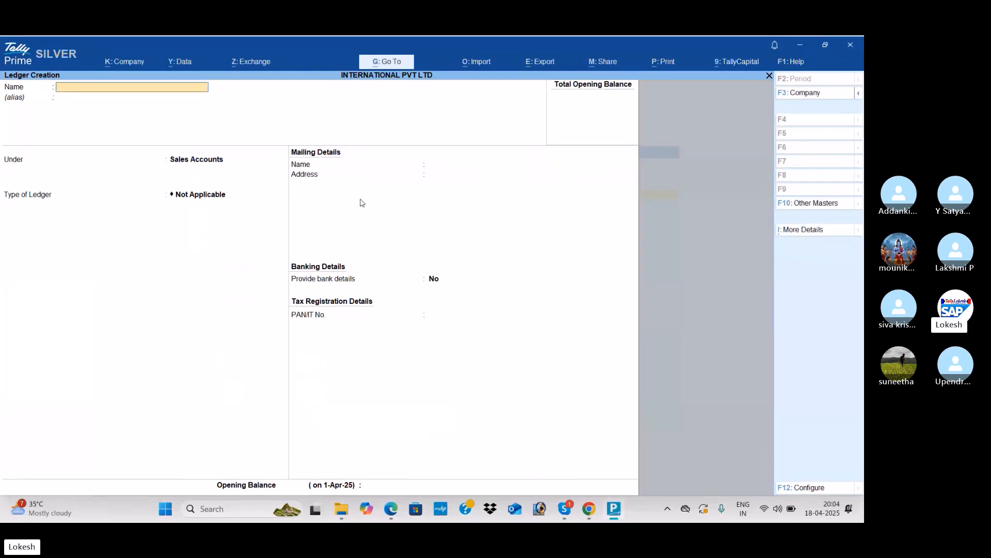
# Step: Create a ledger named Kuwait Computer World under Sundry Debtors, copying the name from the fourth transaction in the PDF
pyautogui.hotkey('alt', 'Tab')
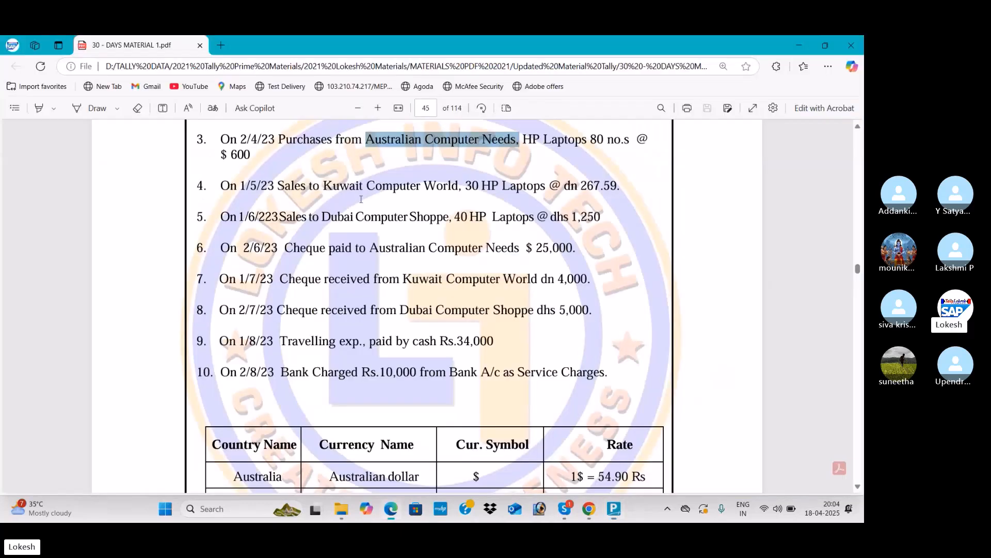
pyautogui.moveTo(323, 185); pyautogui.dragTo(458, 185)
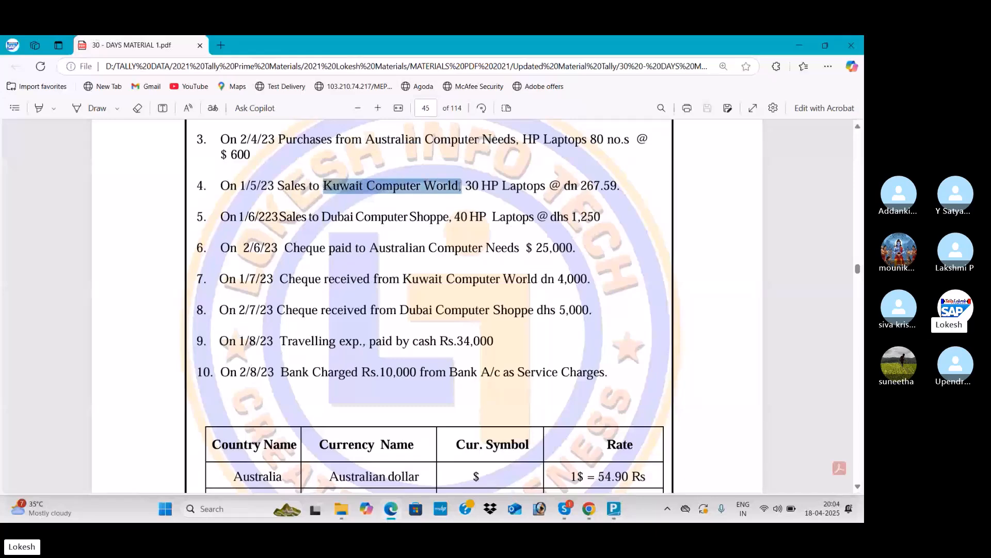
pyautogui.hotkey('ctrl', 'c')
pyautogui.hotkey('alt', 'Tab')
pyautogui.hotkey('ctrl', 'v')
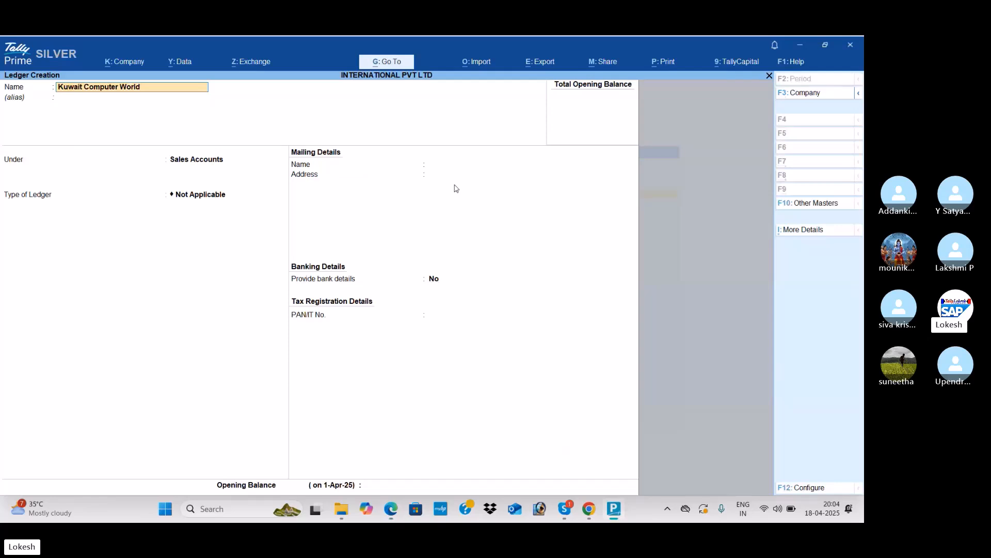
pyautogui.press('Return')
pyautogui.press('Return')
pyautogui.write('Sun')
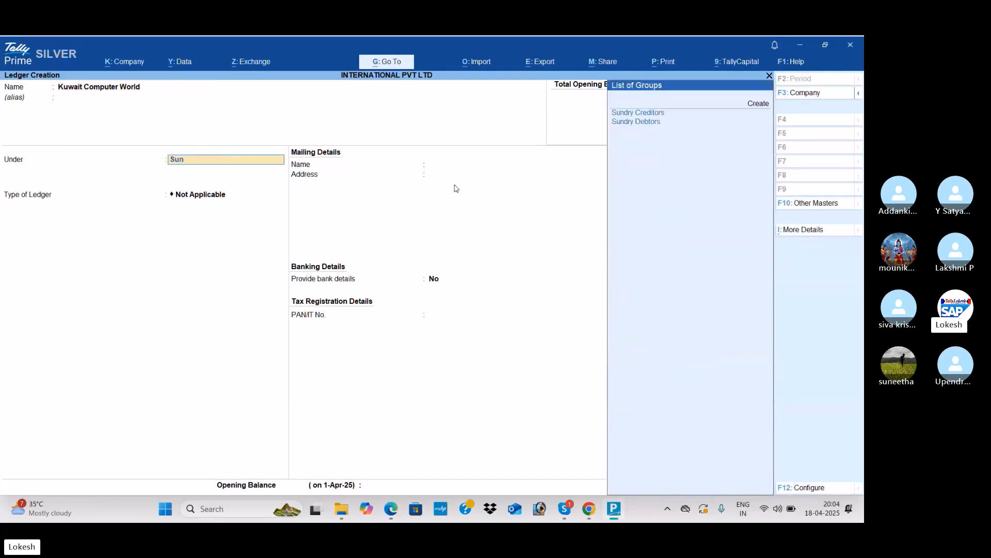
pyautogui.press('Down')
pyautogui.press('Return')
pyautogui.press('Return')
pyautogui.press('Return')
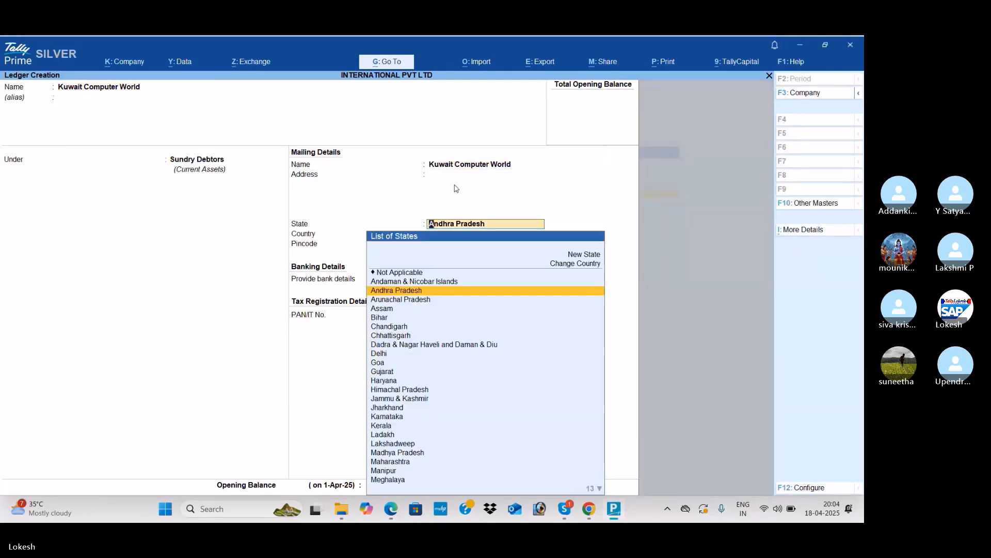
pyautogui.hotkey('ctrl', 'a')
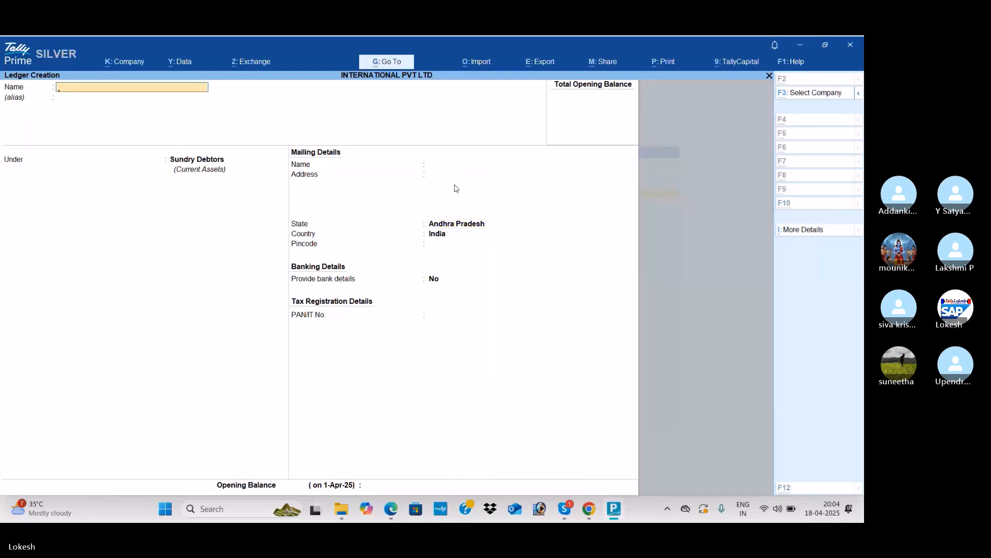
# Step: Create a ledger named Dubai Computer Shoppe under Sundry Debtors, copying the name from the fifth transaction in the PDF
pyautogui.hotkey('alt', 'Tab')
pyautogui.moveTo(323, 215); pyautogui.dragTo(447, 230)
pyautogui.hotkey('ctrl', 'c')
pyautogui.hotkey('alt', 'Tab')
pyautogui.hotkey('ctrl', 'alt', 'v')
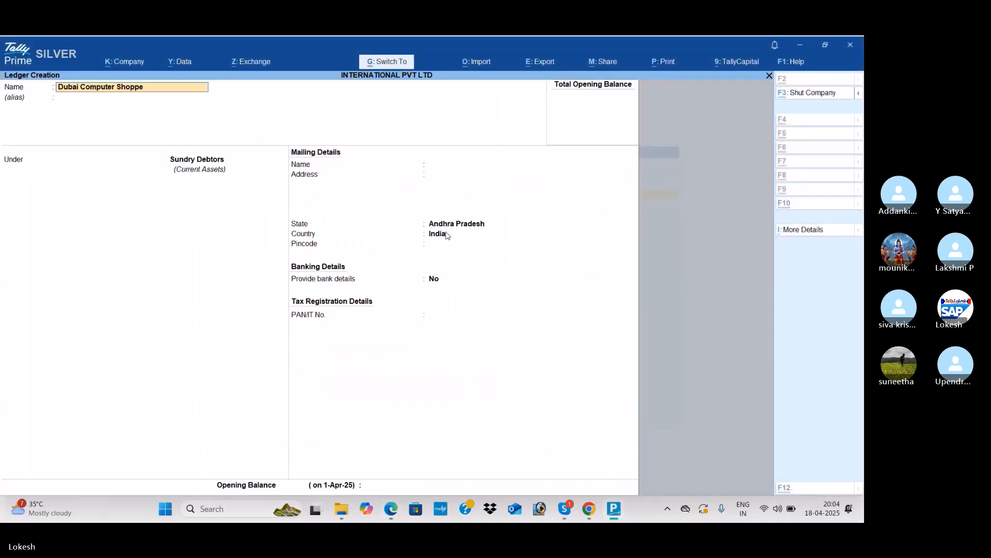
pyautogui.press('Return')
pyautogui.press('Return')
pyautogui.press('Return')
pyautogui.press('Return')
pyautogui.press('Return')
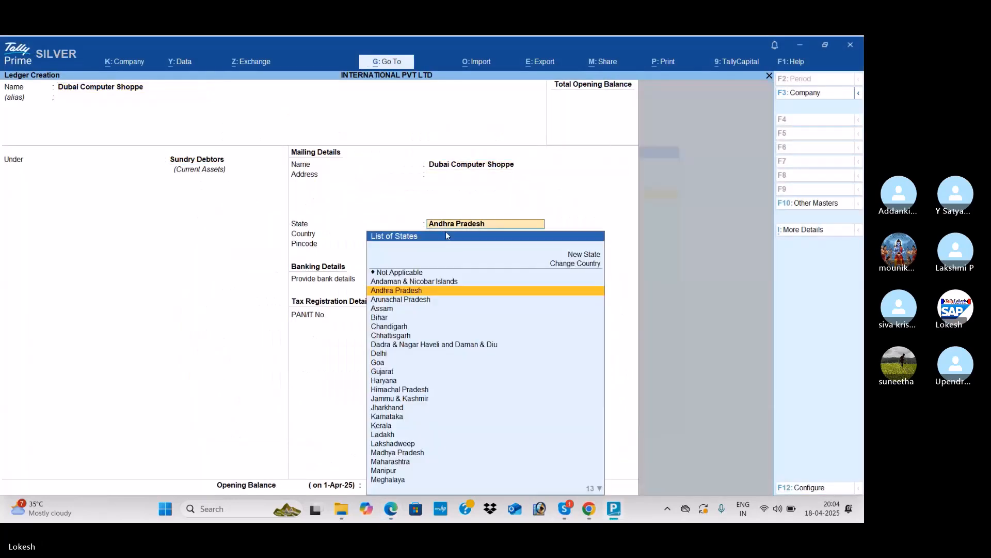
pyautogui.hotkey('ctrl', 'a')
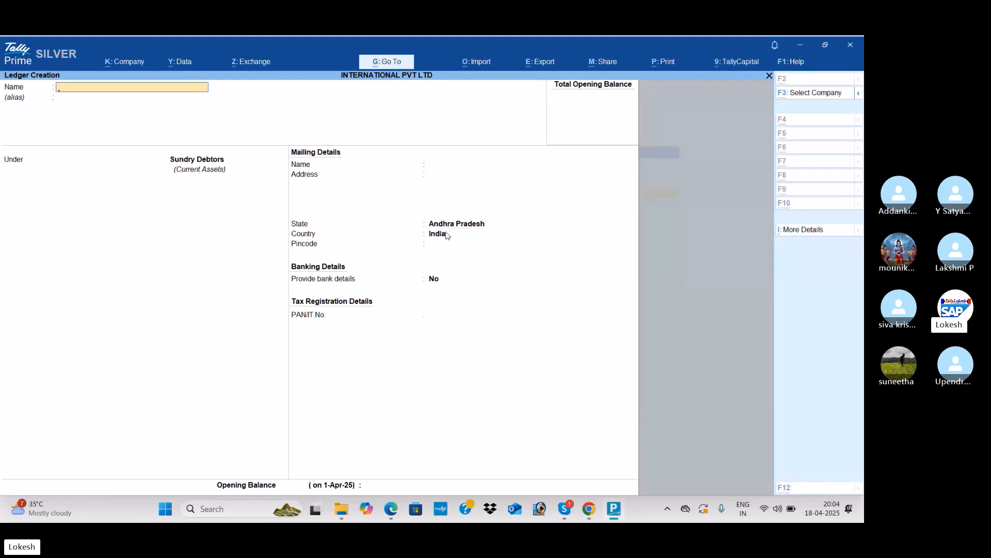
# Step: Create a ledger named Travelling exp under Indirect Expenses, copying the name from the ninth PDF transaction, and switch back to the PDF
pyautogui.hotkey('alt', 'Tab')
pyautogui.scroll(-1, 440, 279)
pyautogui.moveTo(279, 285); pyautogui.dragTo(358, 290)
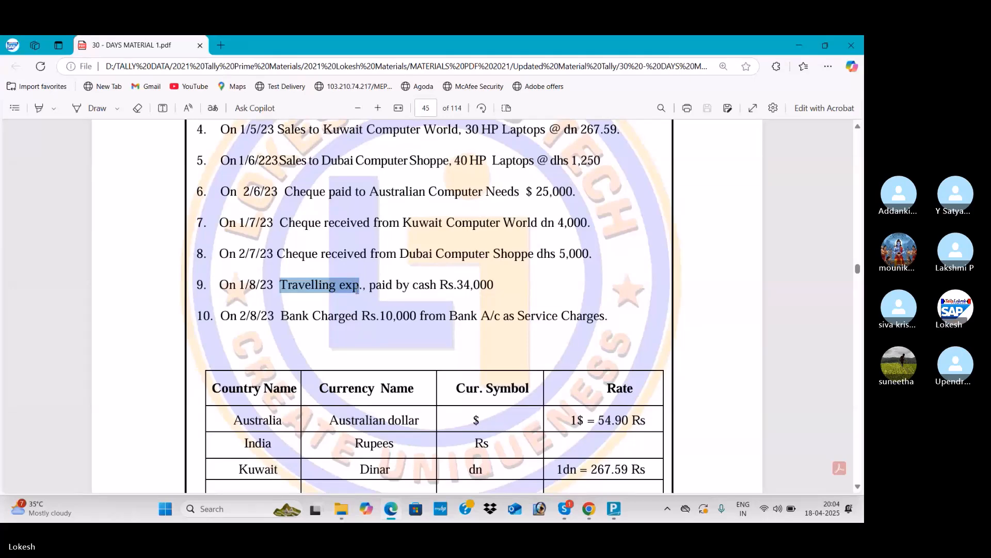
pyautogui.hotkey('alt', 'Tab')
pyautogui.hotkey('ctrl', 'v')
pyautogui.press('Return')
pyautogui.press('Return')
pyautogui.write('ind')
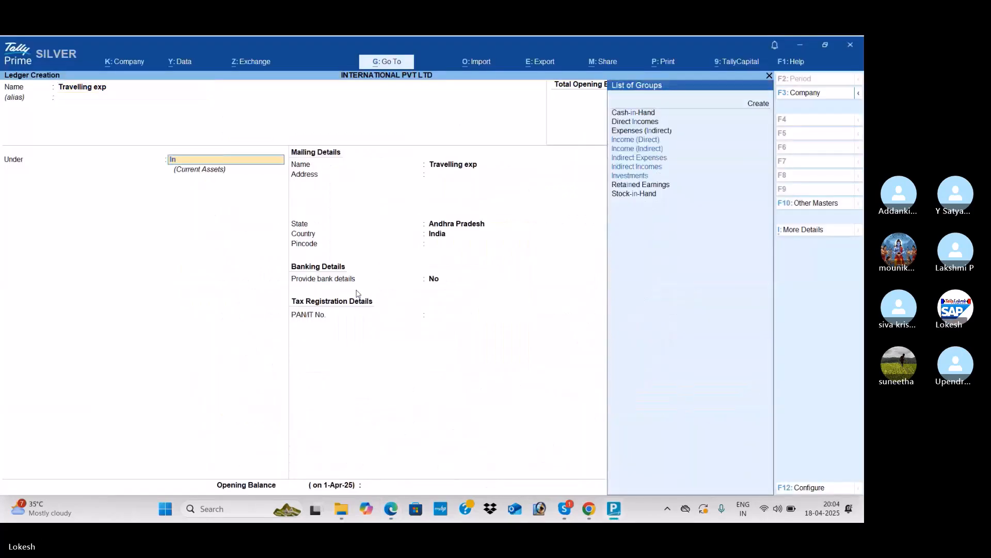
pyautogui.press('Down')
pyautogui.press('Down')
pyautogui.press('Return')
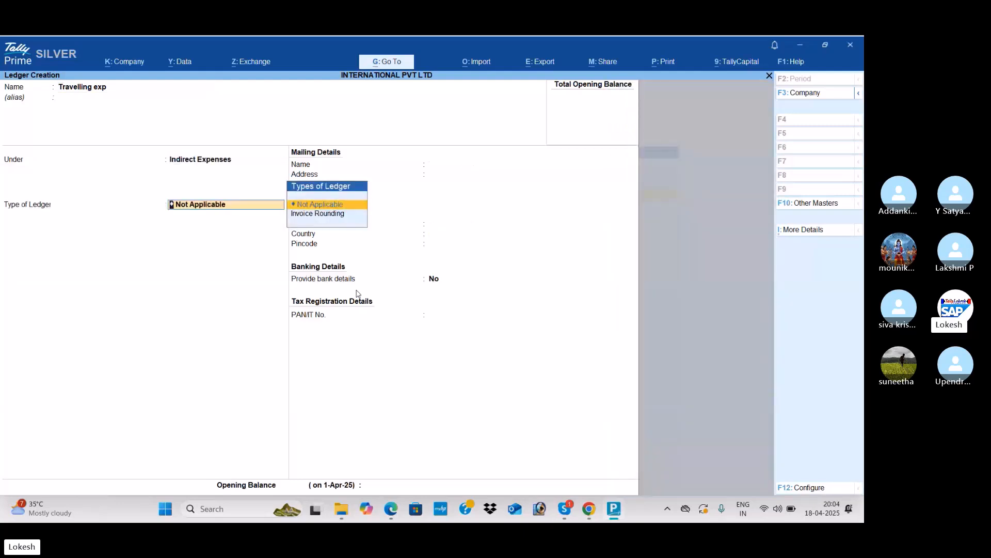
pyautogui.hotkey('ctrl', 'a')
pyautogui.hotkey('alt', 'Tab')
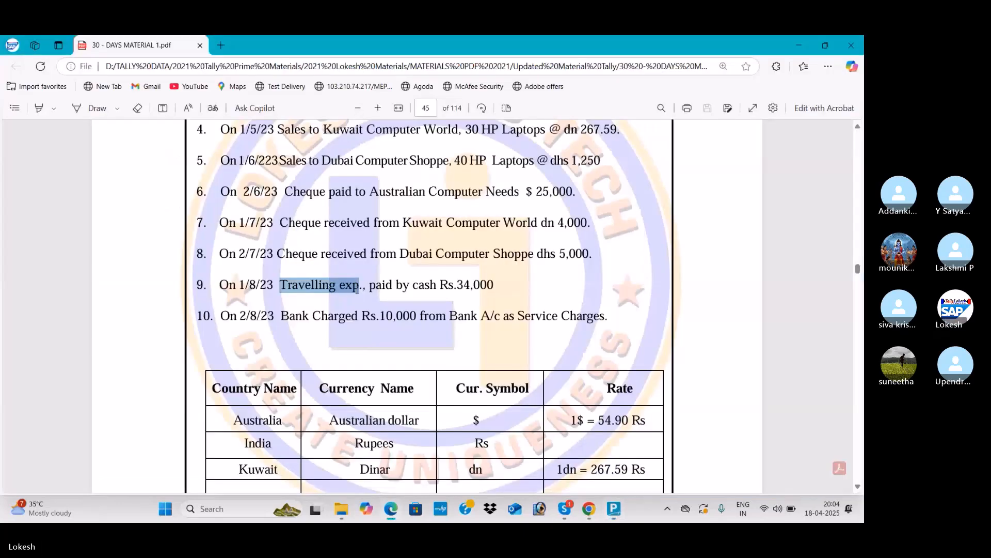
# Step: Create a ledger named Bank Charges under Indirect Expenses, based on the tenth transaction in the PDF, and leave ledger creation
pyautogui.moveTo(281, 316); pyautogui.dragTo(351, 316)
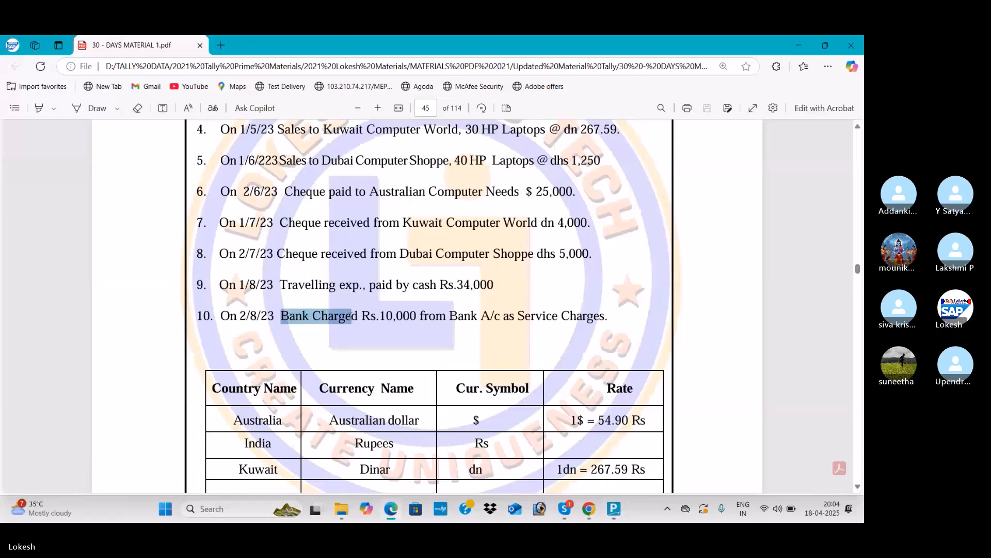
pyautogui.hotkey('ctrl', 'c')
pyautogui.hotkey('alt', 'Tab')
pyautogui.hotkey('ctrl', 'alt', 'v')
pyautogui.write('s')
pyautogui.press('Return')
pyautogui.press('Return')
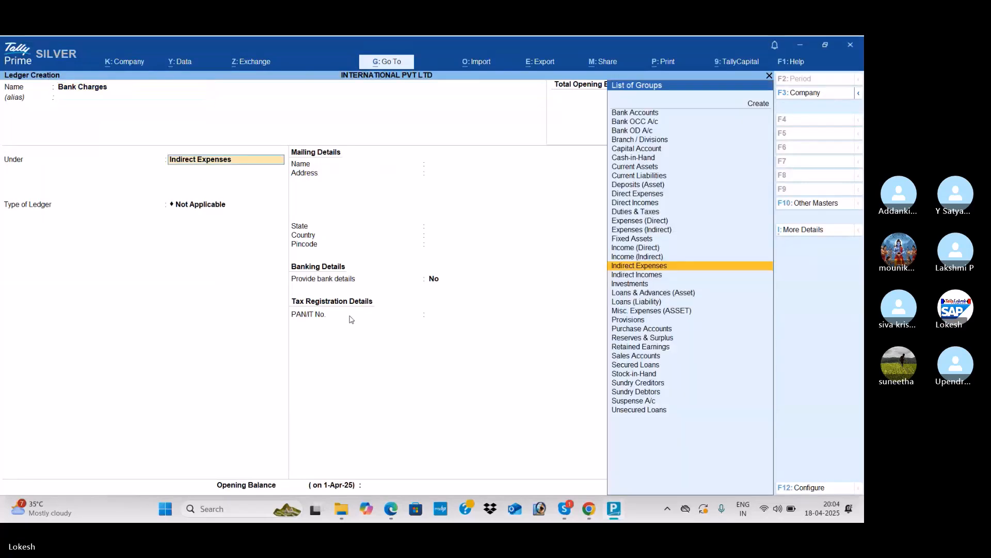
pyautogui.hotkey('ctrl', 'a')
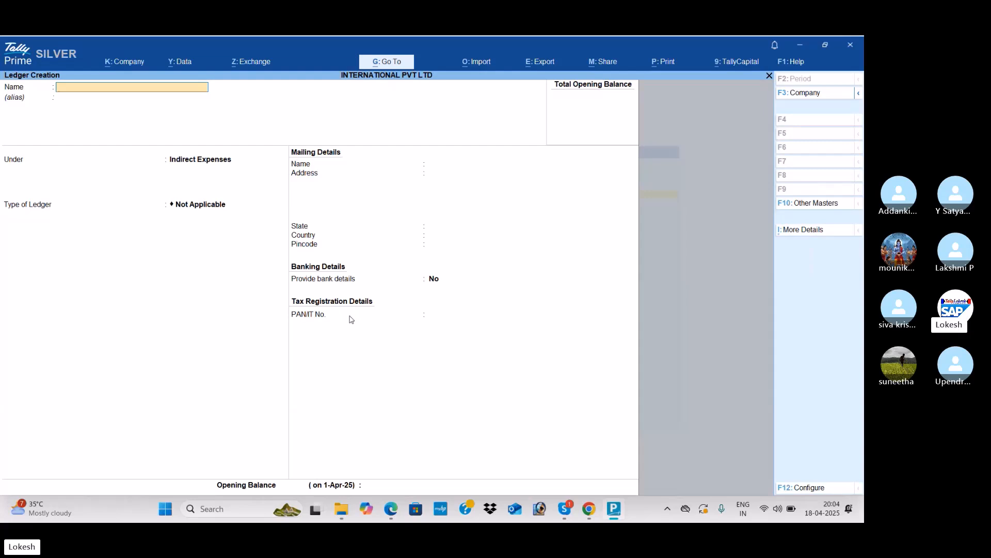
pyautogui.press('Escape')
pyautogui.press('Return')
# Step: Open a new currency entry and check the symbols for Australia, Kuwait and Dubai in the PDF's currency table
pyautogui.press('Down')
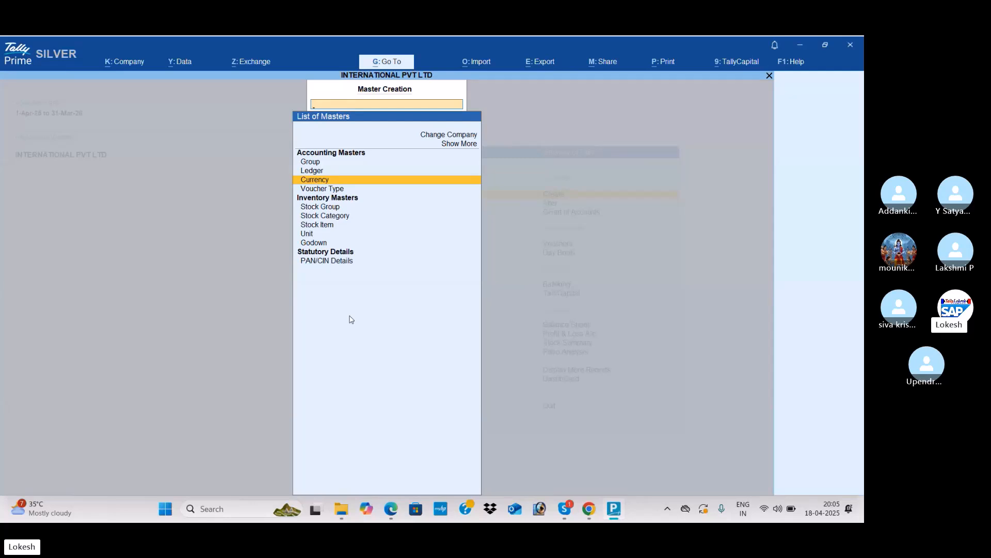
pyautogui.press('Return')
pyautogui.press('Return')
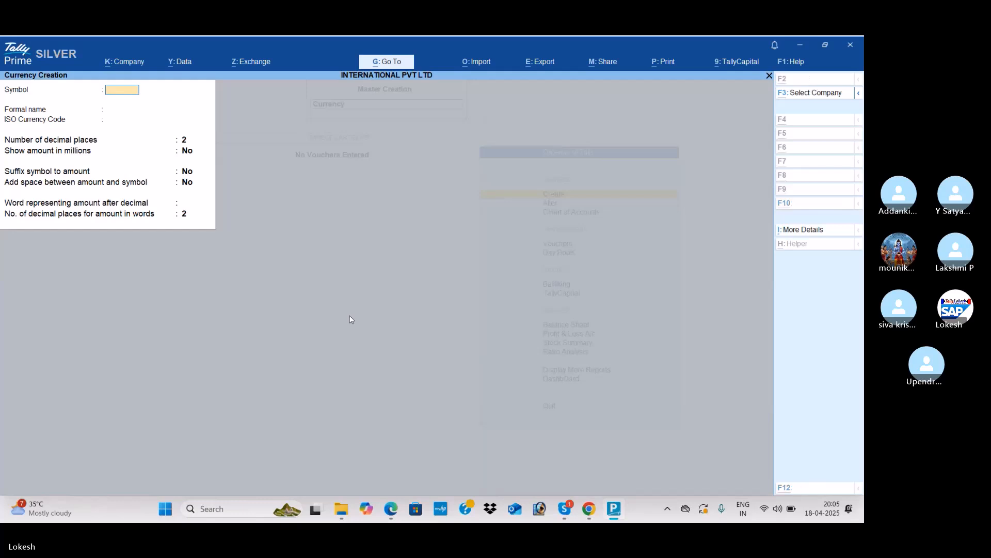
pyautogui.hotkey('alt', 'Tab')
pyautogui.scroll(-3, 264, 260)
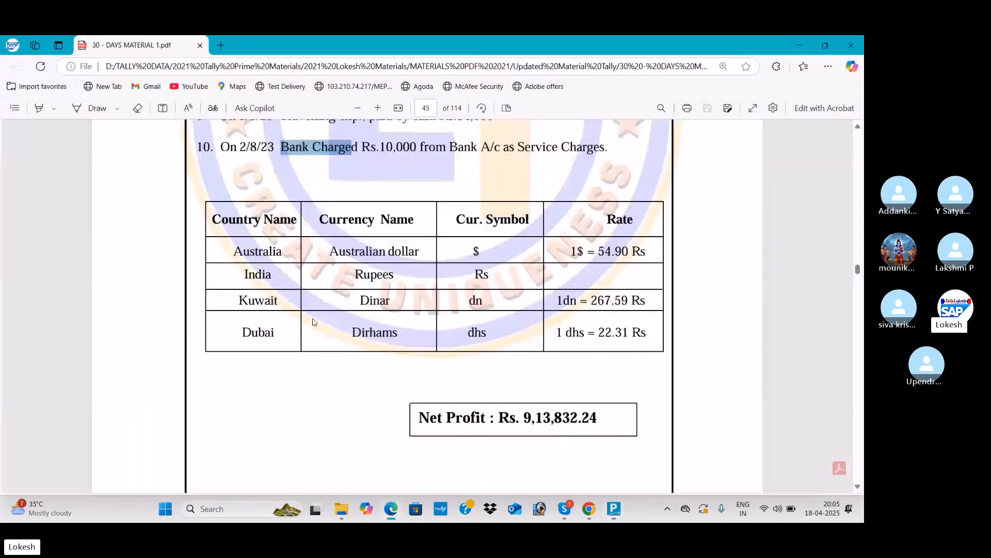
pyautogui.doubleClick(476, 251)
pyautogui.moveTo(249, 301); pyautogui.dragTo(275, 300)
pyautogui.doubleClick(476, 301)
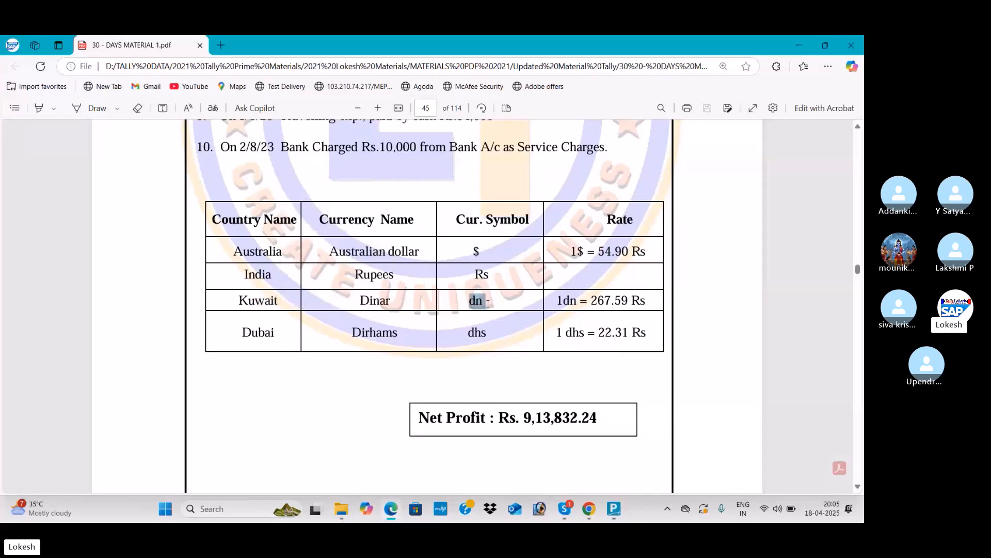
pyautogui.doubleClick(258, 333)
pyautogui.doubleClick(476, 333)
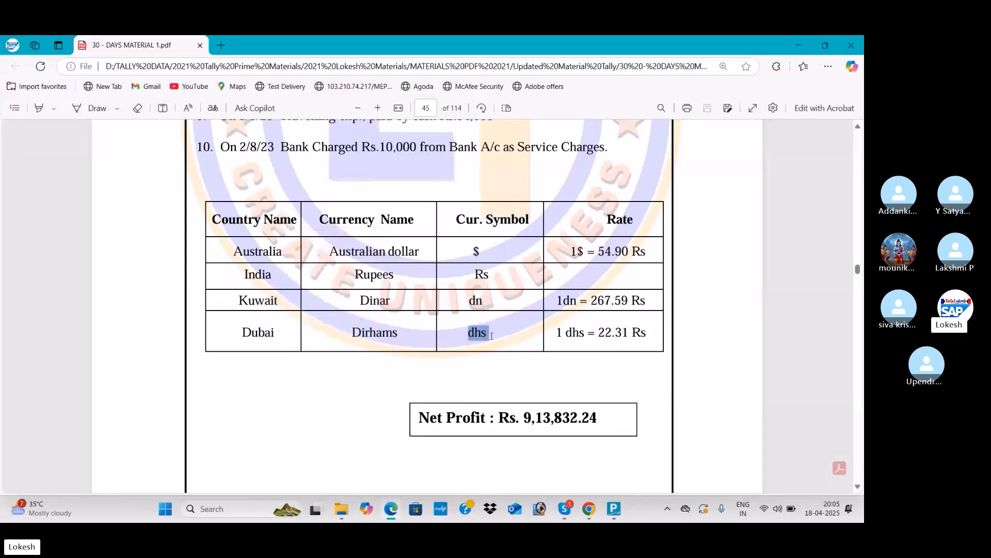
pyautogui.click(648, 252)
pyautogui.hotkey('alt', 'Tab')
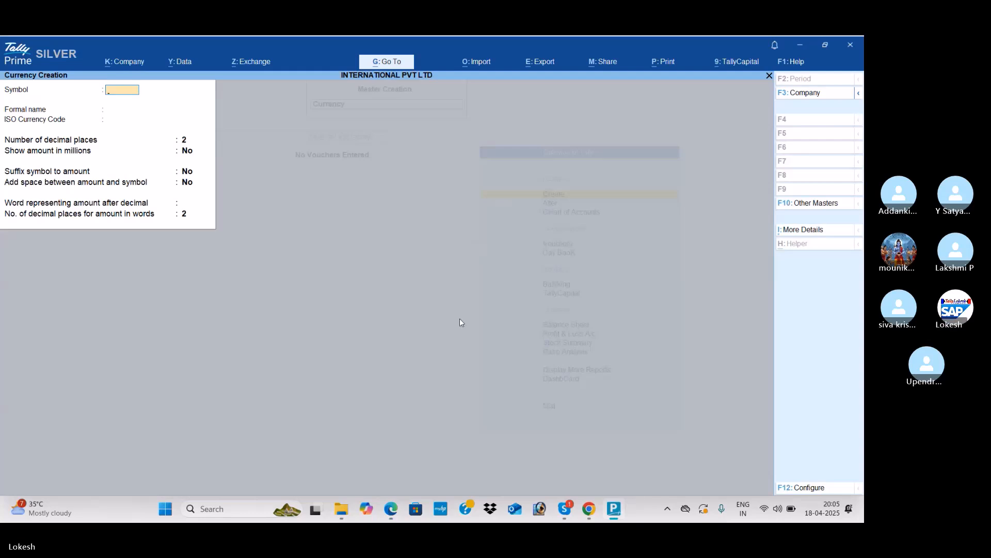
# Step: Create a currency with symbol $ and formal name Dollor, keeping the default decimal and display settings
pyautogui.write('$')
pyautogui.press('Return')
pyautogui.write('Dollor')
pyautogui.press('Return')
pyautogui.press('Return')
pyautogui.press('Return')
pyautogui.press('Return')
pyautogui.press('Return')
pyautogui.press('Return')
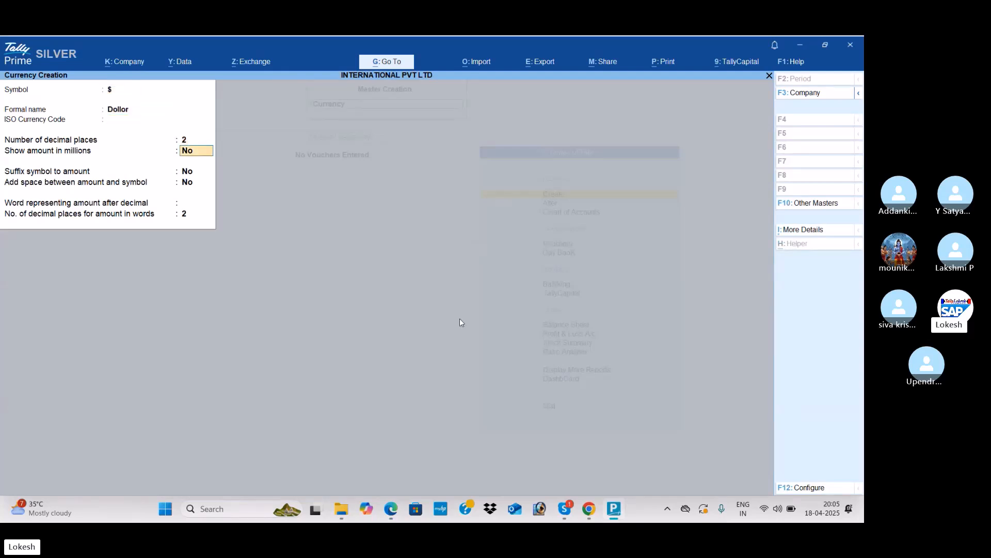
pyautogui.press('Return')
pyautogui.press('Return')
pyautogui.press('Return')
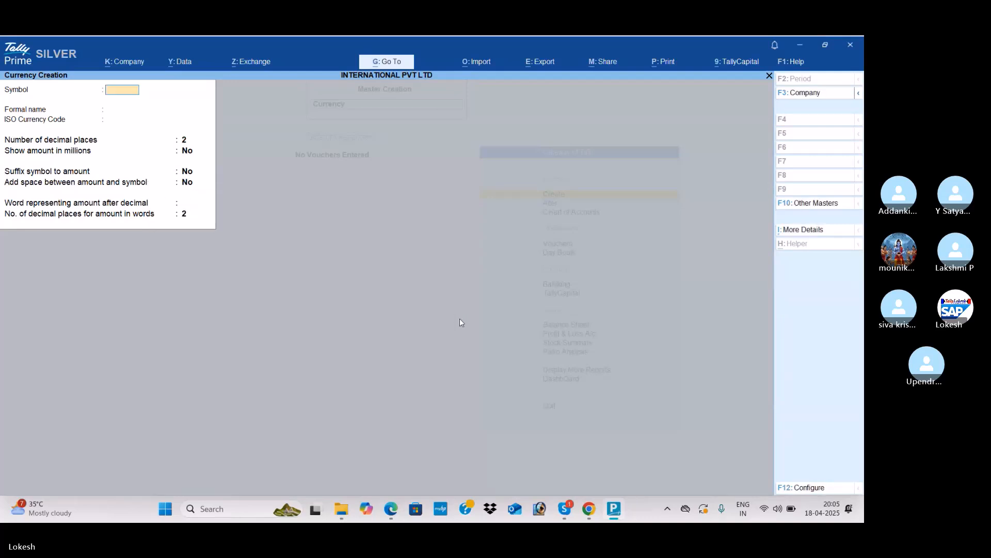
# Step: Create a currency with symbol dn and formal name Dinar, keeping the default decimal and display settings
pyautogui.write('dn')
pyautogui.press('Return')
pyautogui.write('Dine')
pyautogui.press('BackSpace')
pyautogui.write('ar')
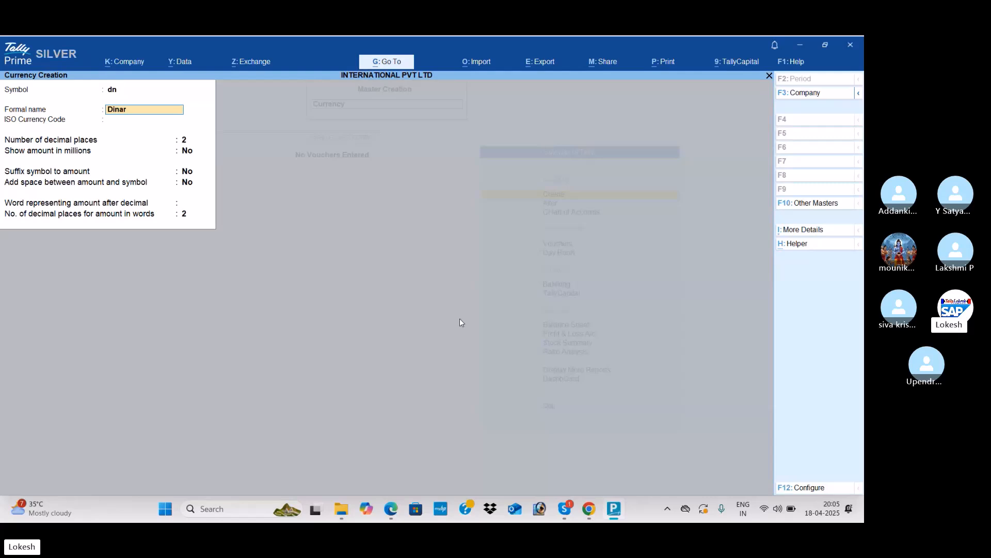
pyautogui.press('Return')
pyautogui.press('Return')
pyautogui.press('Return')
pyautogui.press('Return')
pyautogui.press('Return')
pyautogui.press('Return')
pyautogui.press('Return')
# Step: Create a currency with symbol dhs and formal name Dirhms, checking the name in the PDF, and leave currency creation
pyautogui.write('dhs')
pyautogui.press('Return')
pyautogui.hotkey('alt', 'Tab')
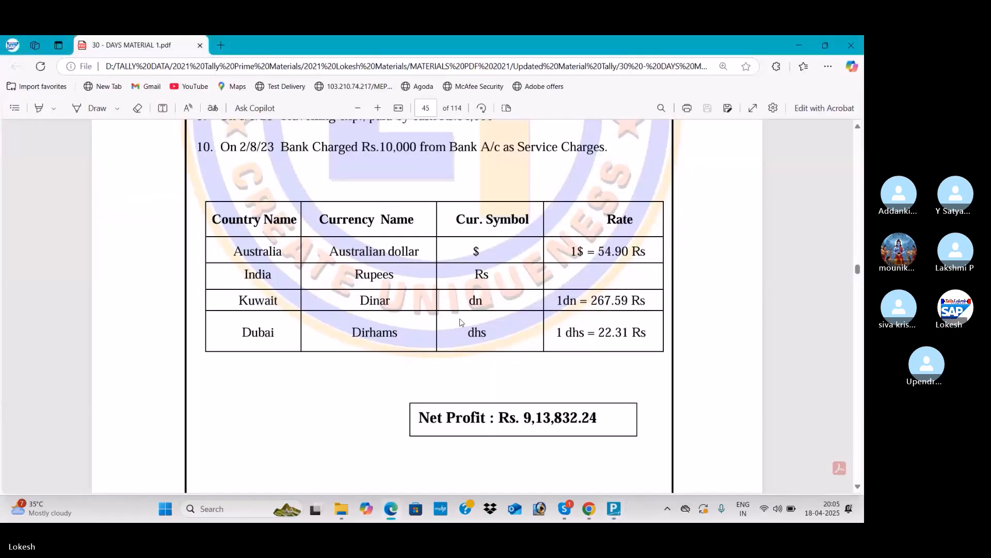
pyautogui.hotkey('alt', 'Tab')
pyautogui.write('Dirhms')
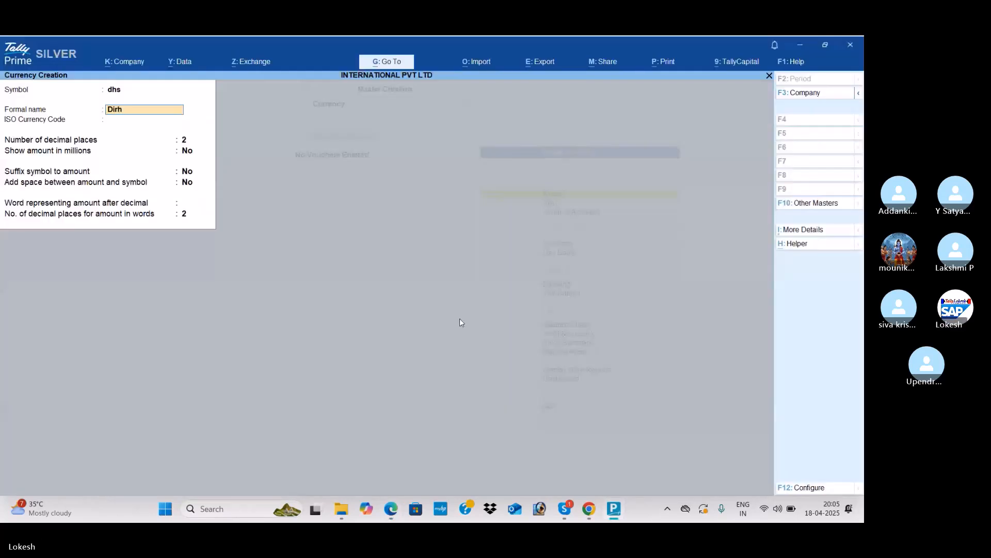
pyautogui.press('Return')
pyautogui.press('Return')
pyautogui.press('Return')
pyautogui.press('Return')
pyautogui.press('Return')
pyautogui.press('Return')
pyautogui.press('Return')
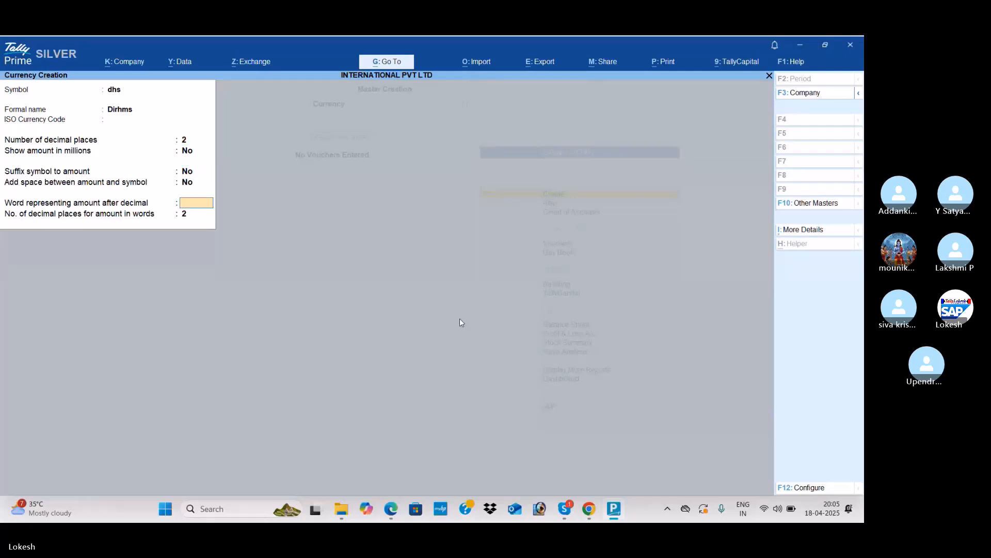
pyautogui.press('Return')
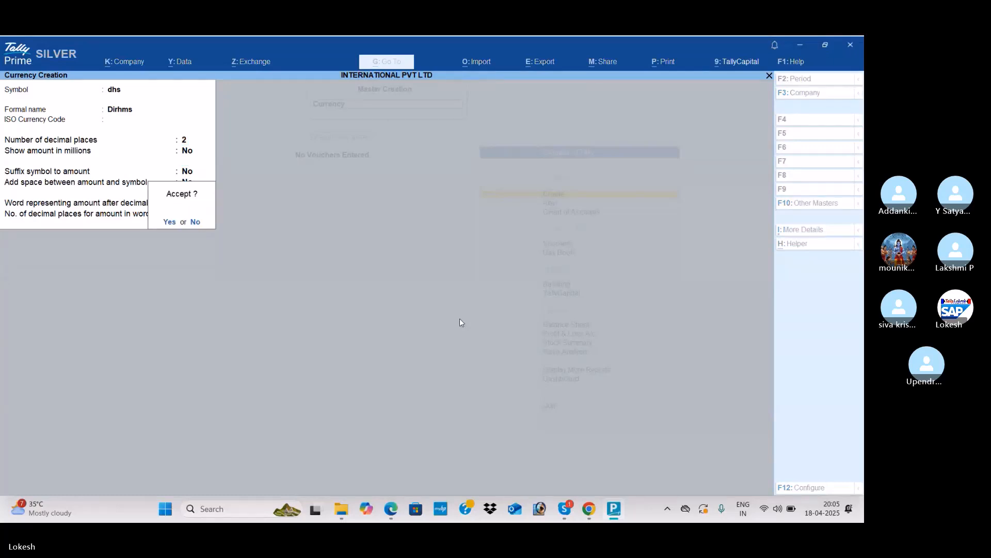
pyautogui.press('Return')
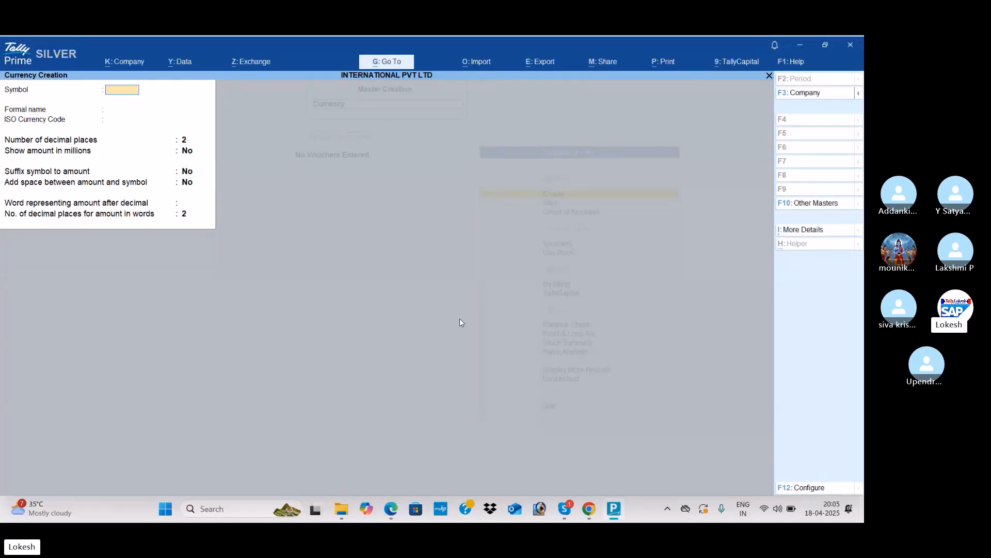
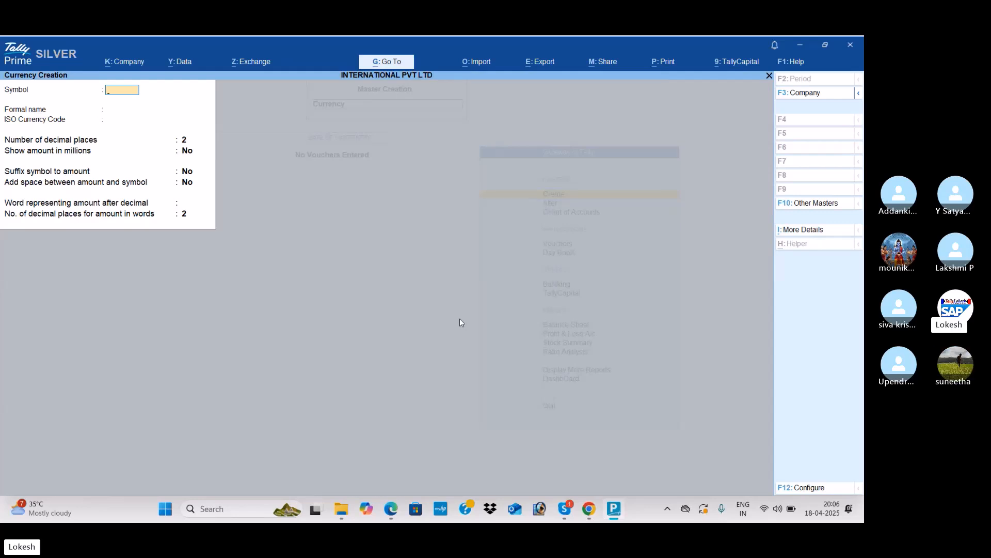
pyautogui.press('Escape')
pyautogui.press('y')
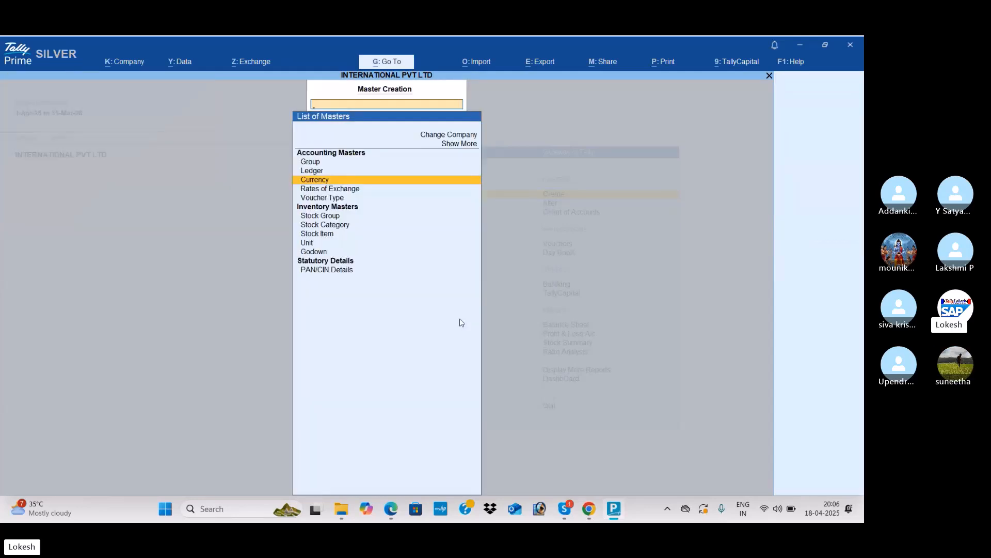
# Step: Open the rates of exchange and set the dollar's standard rate to 54.90 as given in the PDF
pyautogui.press('Down')
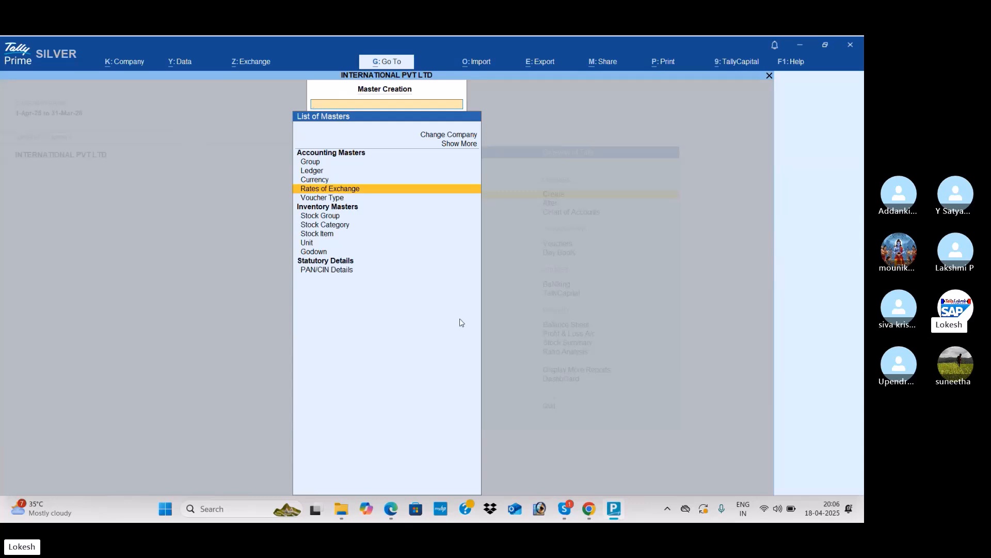
pyautogui.press('Return')
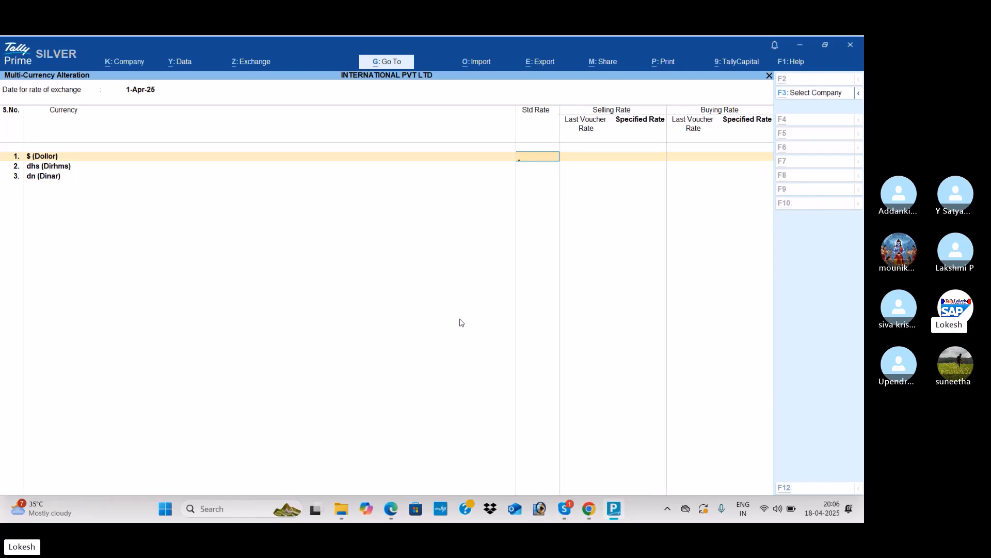
pyautogui.hotkey('alt', 'Tab')
pyautogui.hotkey('alt', 'Tab')
pyautogui.write('54.90')
pyautogui.press('Return')
pyautogui.press('Return')
pyautogui.press('Return')
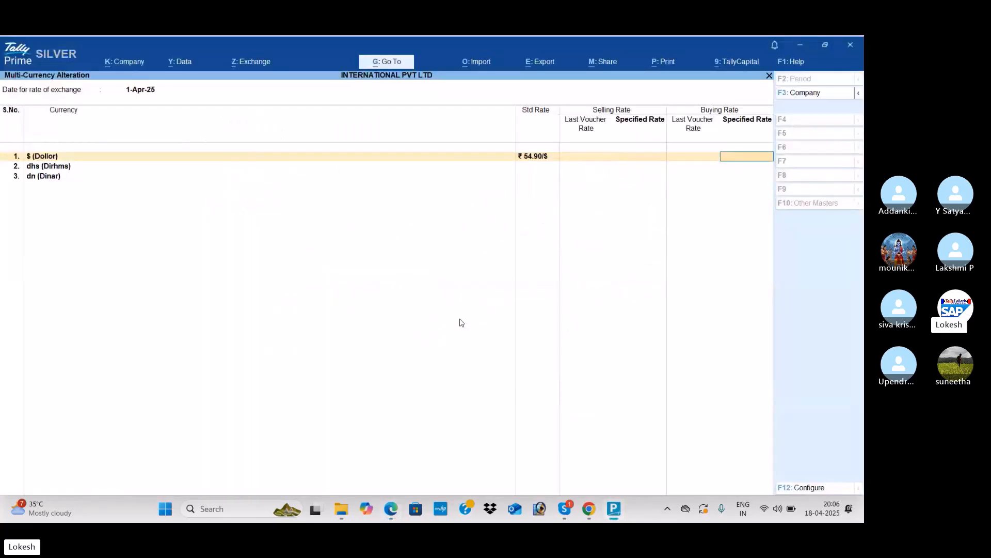
# Step: Set the standard exchange rate of dhs to 22.31, taken from the PDF's currency table
pyautogui.hotkey('alt', 'Tab')
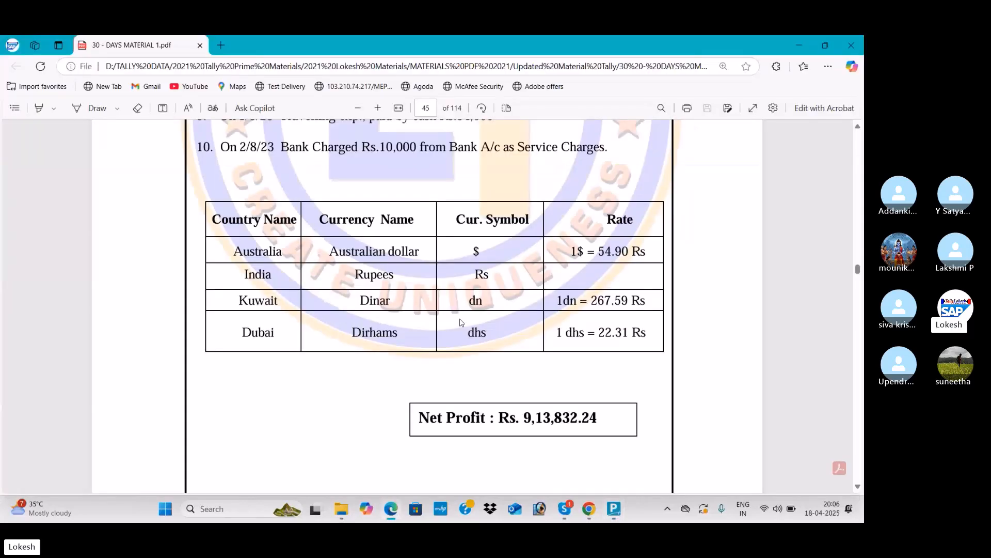
pyautogui.hotkey('alt', 'Tab')
pyautogui.write('22')
pyautogui.press('Return')
pyautogui.press('Return')
pyautogui.press('Return')
# Step: Set the standard exchange rate of dn to 267.59 from the PDF's currency table and save the exchange rates
pyautogui.hotkey('alt', 'Tab')
pyautogui.hotkey('alt', 'Tab')
pyautogui.write('26')
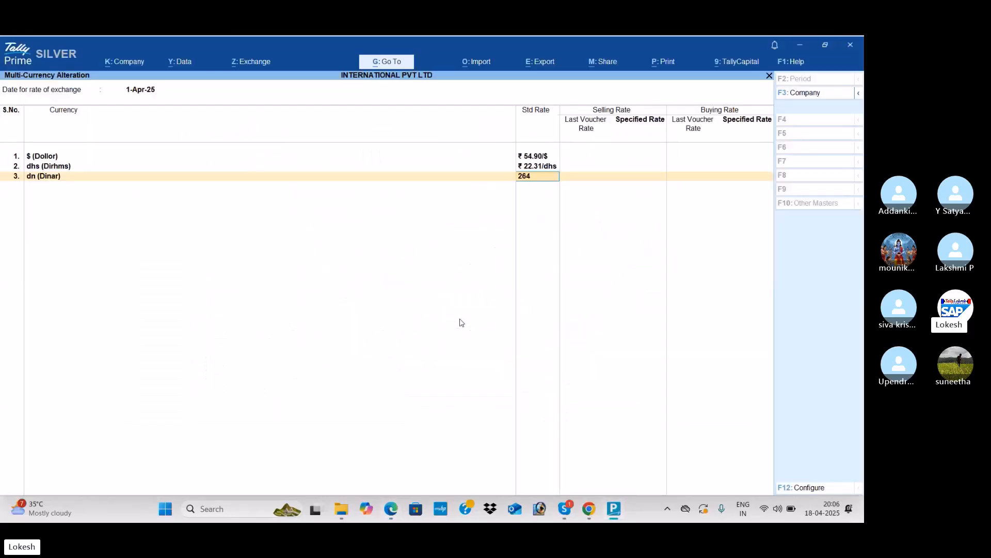
pyautogui.write('7.')
pyautogui.hotkey('alt', 'Tab')
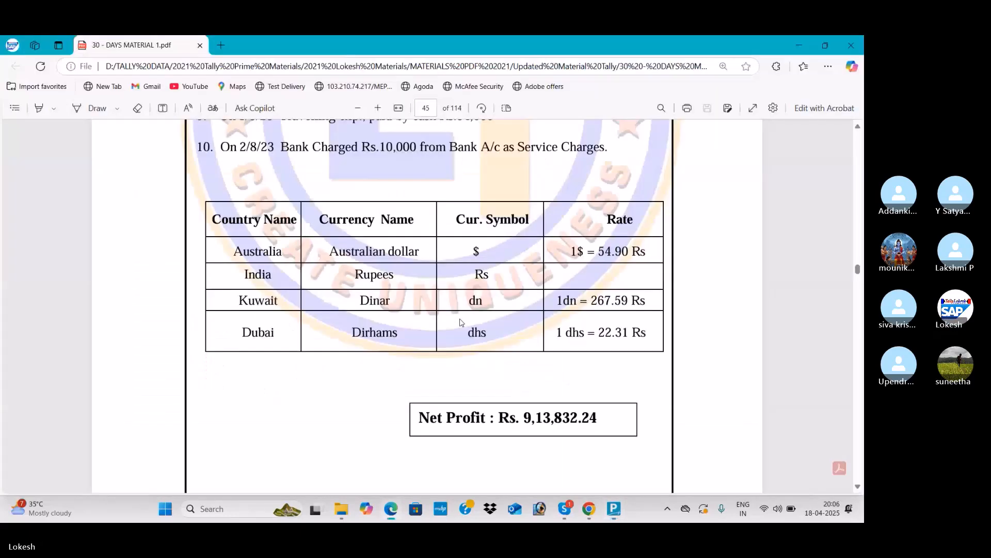
pyautogui.hotkey('alt', 'Tab')
pyautogui.write('.59')
pyautogui.press('Return')
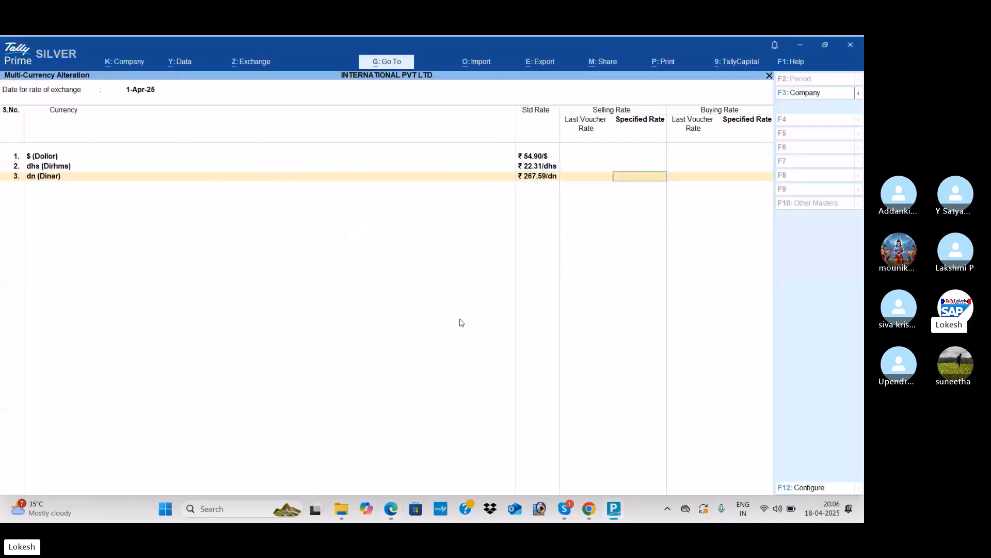
pyautogui.press('Return')
pyautogui.press('Return')
pyautogui.press('Return')
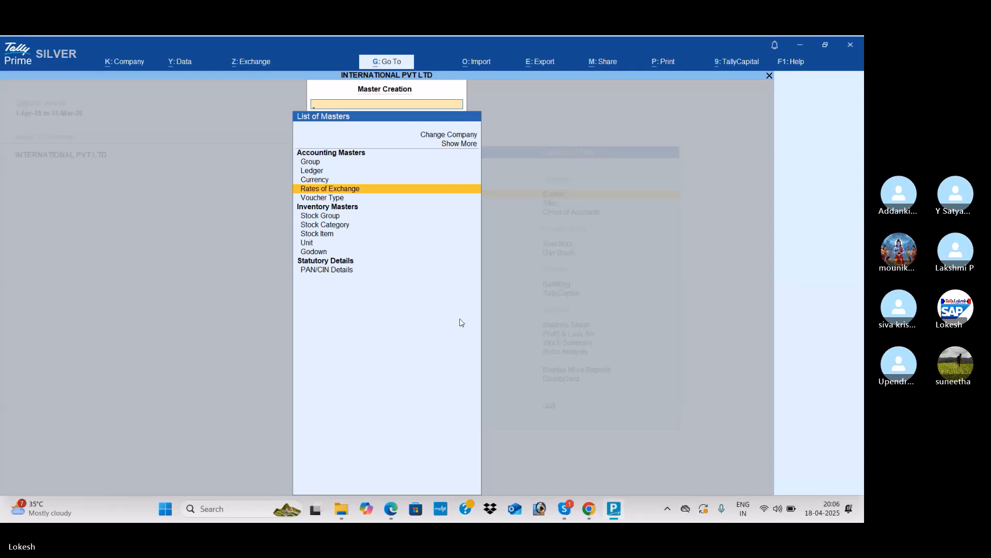
# Step: Create a simple unit with symbol nos and formal name Numbers, and leave unit creation
pyautogui.press('Down')
pyautogui.press('Down')
pyautogui.press('Down')
pyautogui.press('Down')
pyautogui.press('Down')
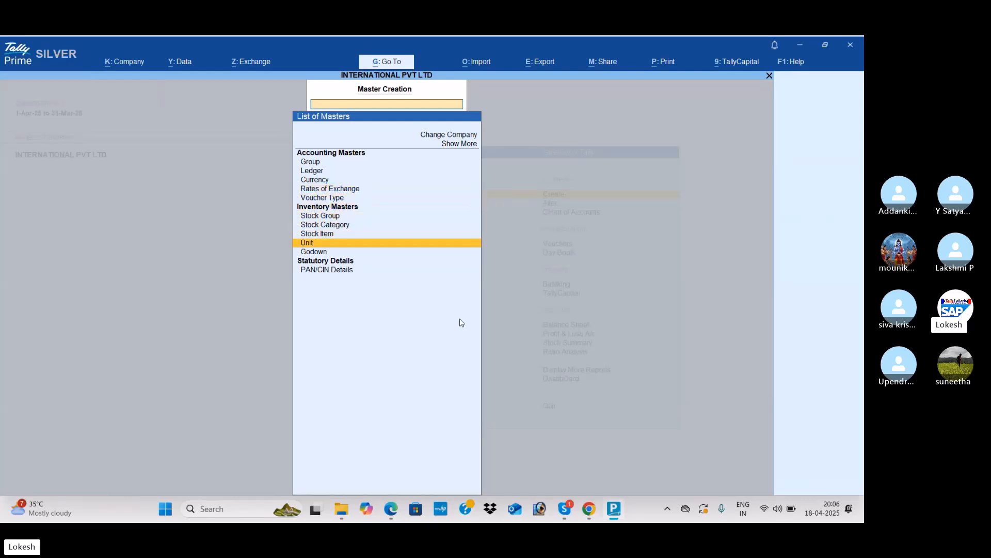
pyautogui.press('Return')
pyautogui.write('nos')
pyautogui.press('Return')
pyautogui.write('Numbers')
pyautogui.press('Return')
pyautogui.press('Return')
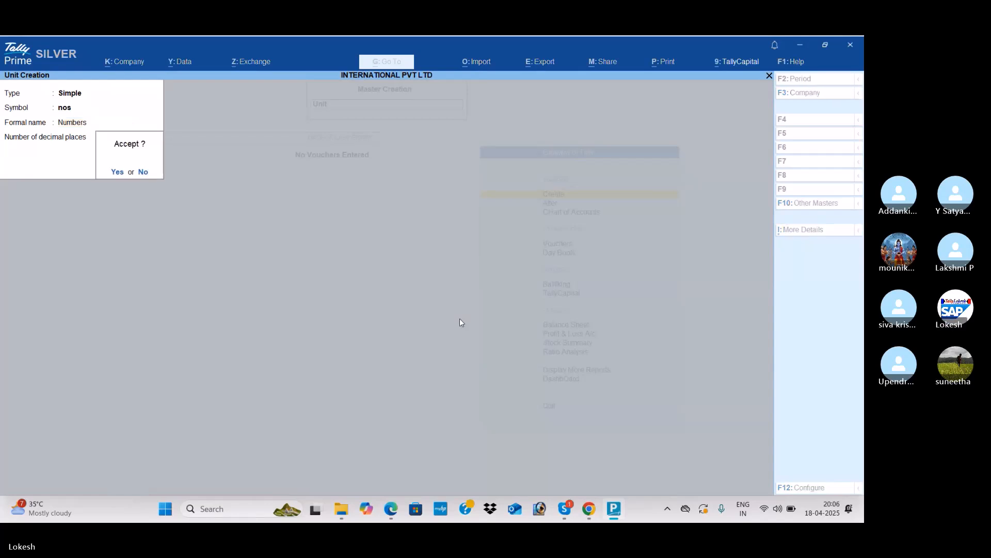
pyautogui.press('Return')
pyautogui.press('Escape')
pyautogui.press('Return')
# Step: Create a stock item named HP Laptops with unit nos, copying the name from the third transaction in the PDF
pyautogui.press('Up')
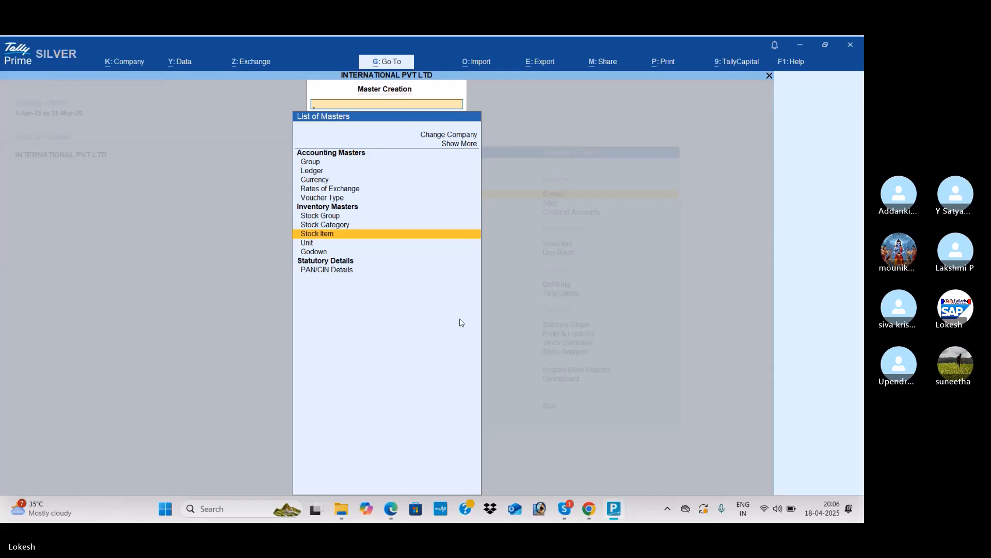
pyautogui.press('Return')
pyautogui.hotkey('alt', 'Tab')
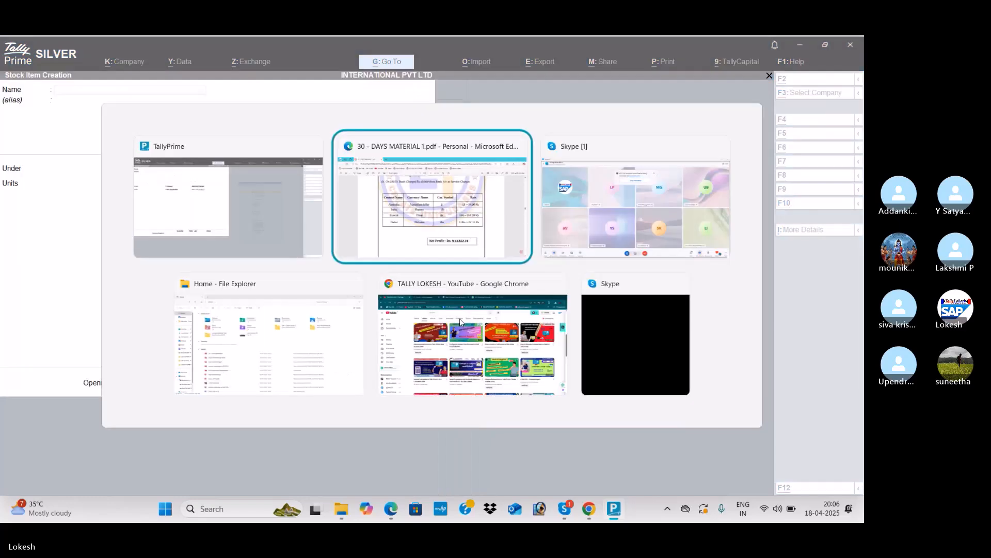
pyautogui.scroll(4, 449, 342)
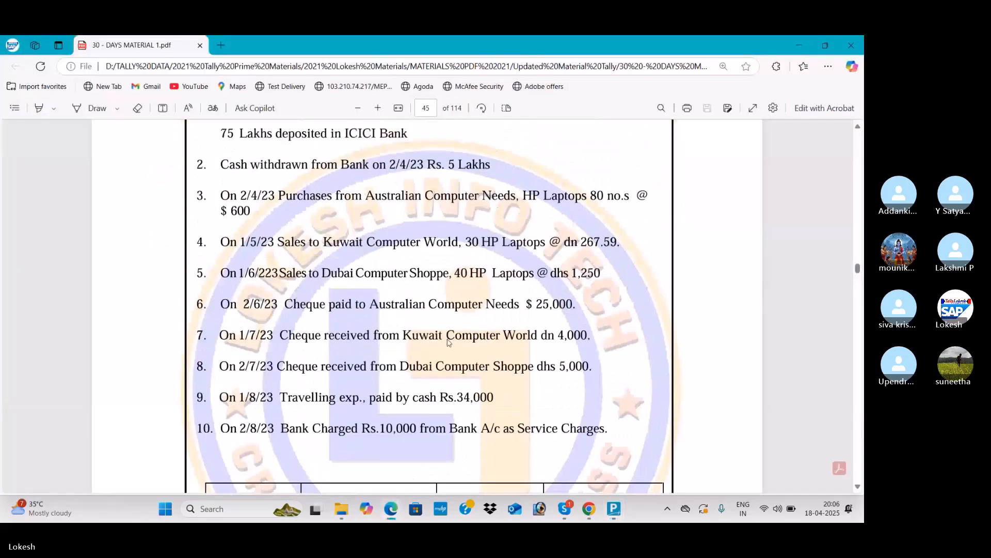
pyautogui.moveTo(523, 196); pyautogui.dragTo(587, 199)
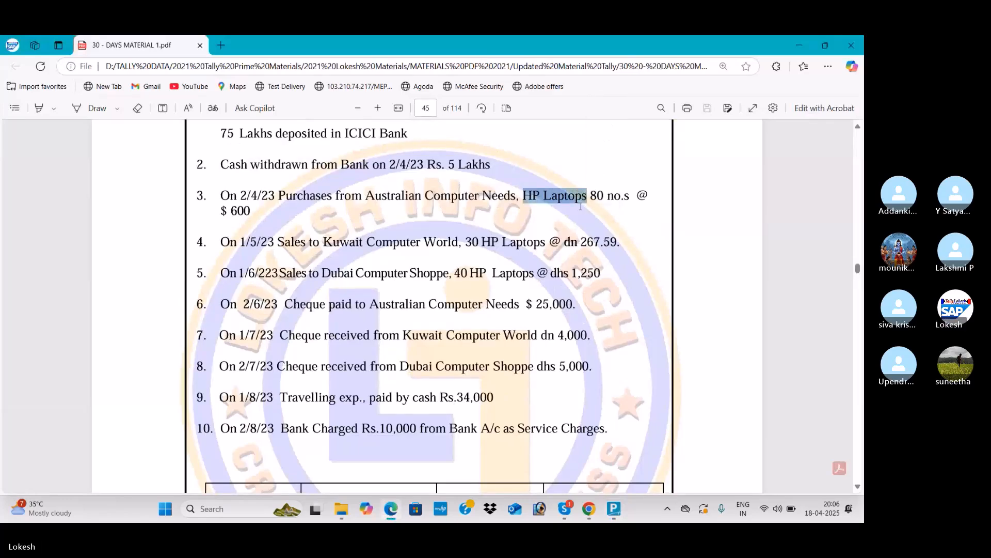
pyautogui.hotkey('alt', 'Tab')
pyautogui.hotkey('ctrl', 'alt', 'v')
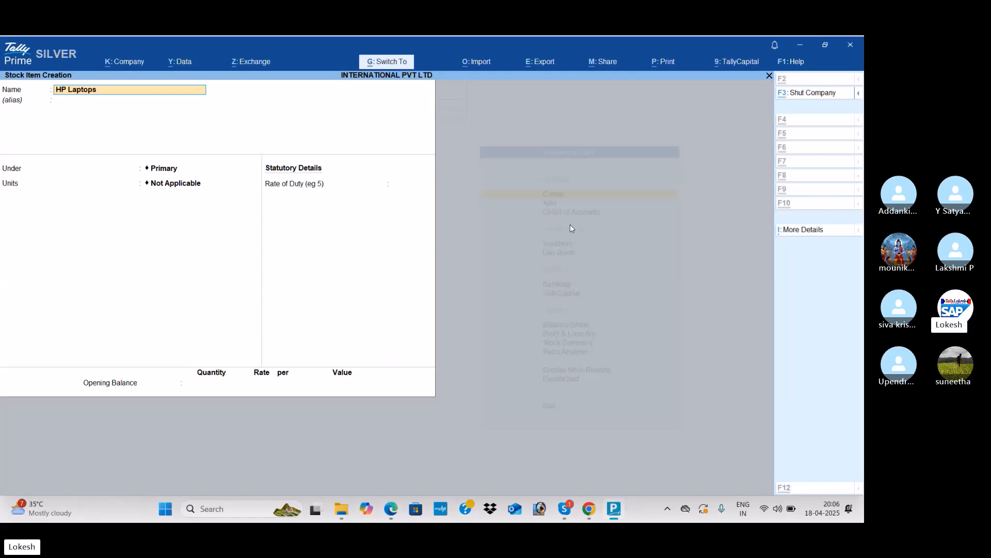
pyautogui.press('Return')
pyautogui.press('Return')
pyautogui.press('Return')
pyautogui.press('Down')
pyautogui.press('Return')
pyautogui.press('Return')
pyautogui.press('Return')
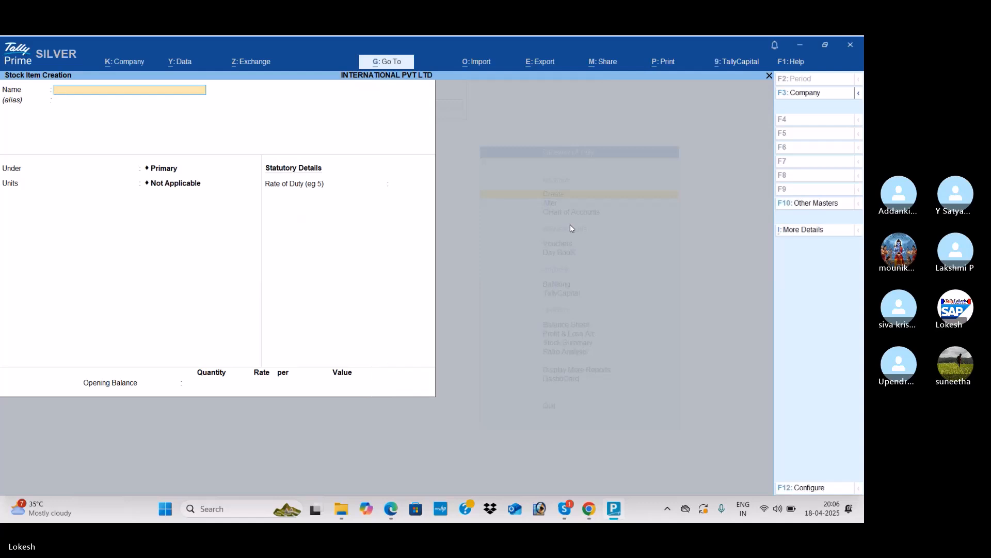
# Step: Leave stock item creation and open accounting voucher entry
pyautogui.press('Escape')
pyautogui.press('Return')
pyautogui.press('Escape')
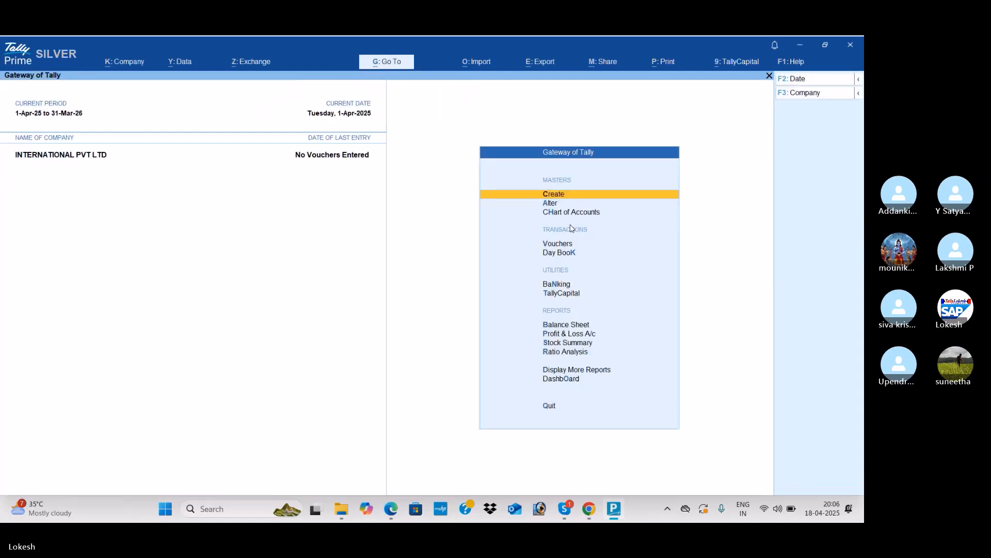
pyautogui.press('Down')
pyautogui.press('Down')
pyautogui.press('Down')
pyautogui.press('Return')
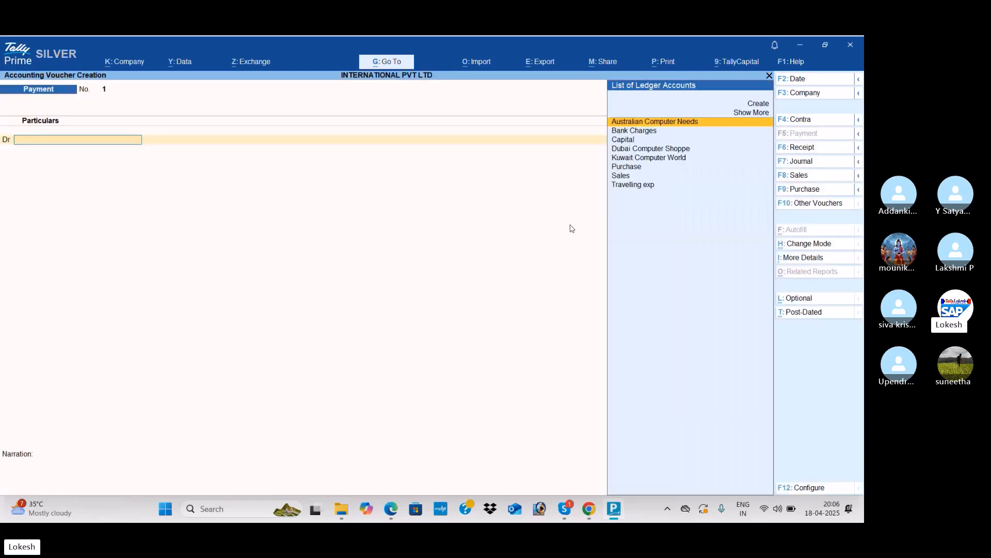
# Step: Start a receipt voucher dated 1-4, consulting the first transaction in the PDF
pyautogui.click(817, 148)
pyautogui.hotkey('alt', 'Tab')
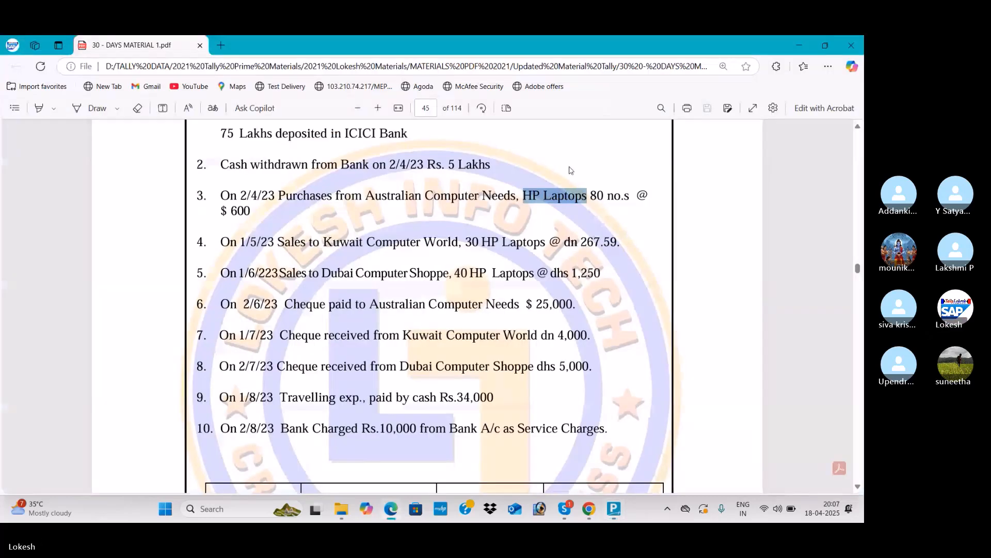
pyautogui.scroll(3, 514, 184)
pyautogui.hotkey('alt', 'Tab')
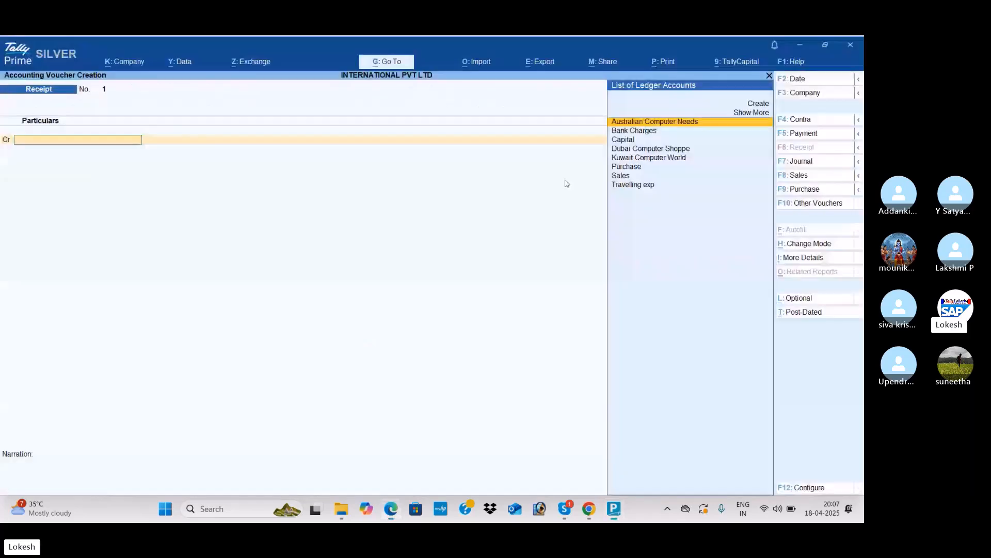
pyautogui.click(804, 82)
pyautogui.write('1-4')
pyautogui.press('Return')
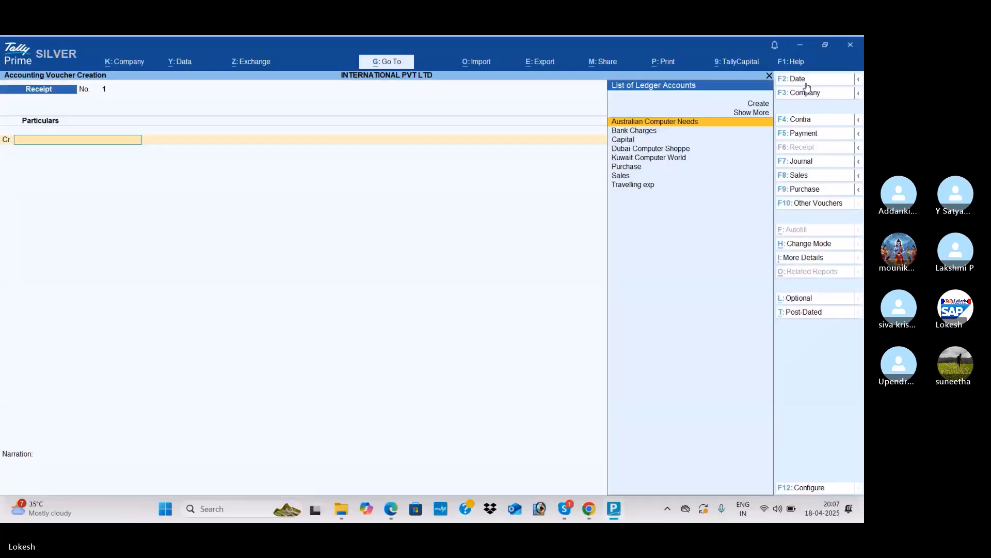
# Step: Credit Capital with 75,00,000, taken from the PDF, debit Icici Bank with the same amount, and save the receipt voucher
pyautogui.write('ca')
pyautogui.press('Return')
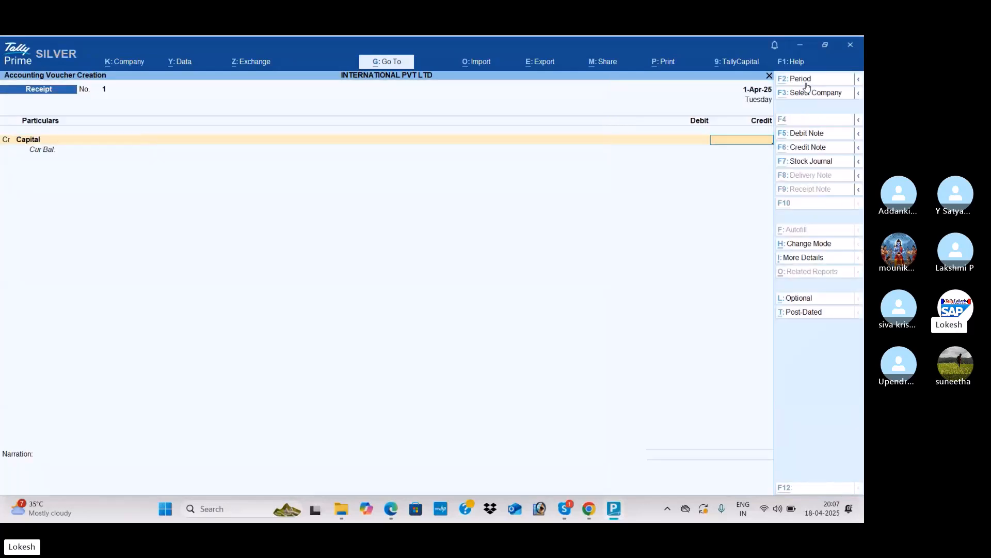
pyautogui.hotkey('alt', 'Tab')
pyautogui.hotkey('alt', 'Tab')
pyautogui.write('7500000')
pyautogui.press('Return')
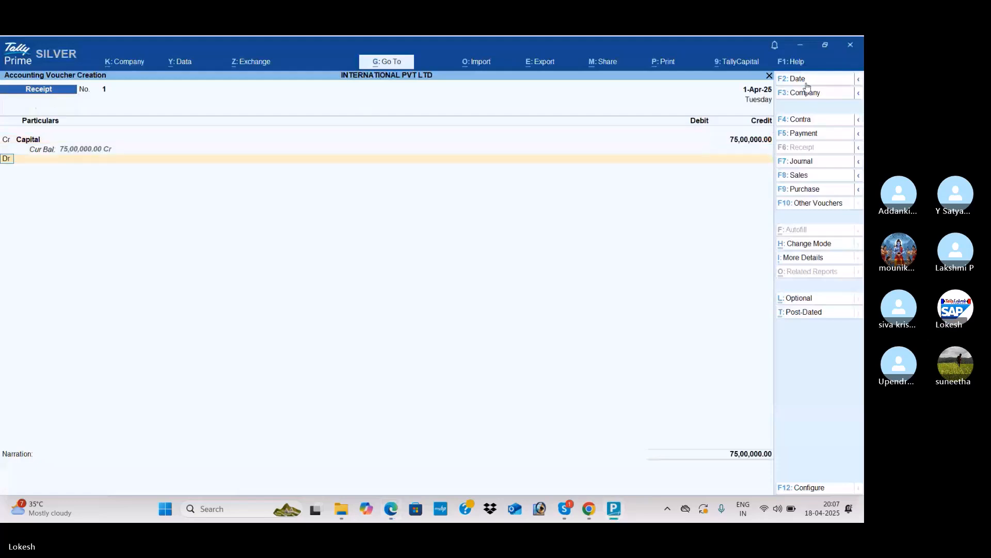
pyautogui.press('Return')
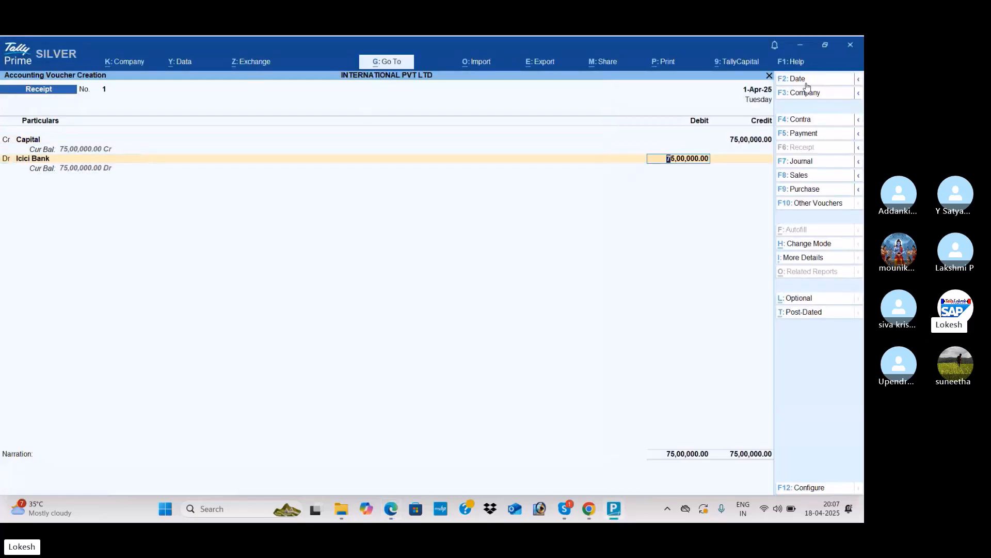
pyautogui.press('Return')
pyautogui.press('Return')
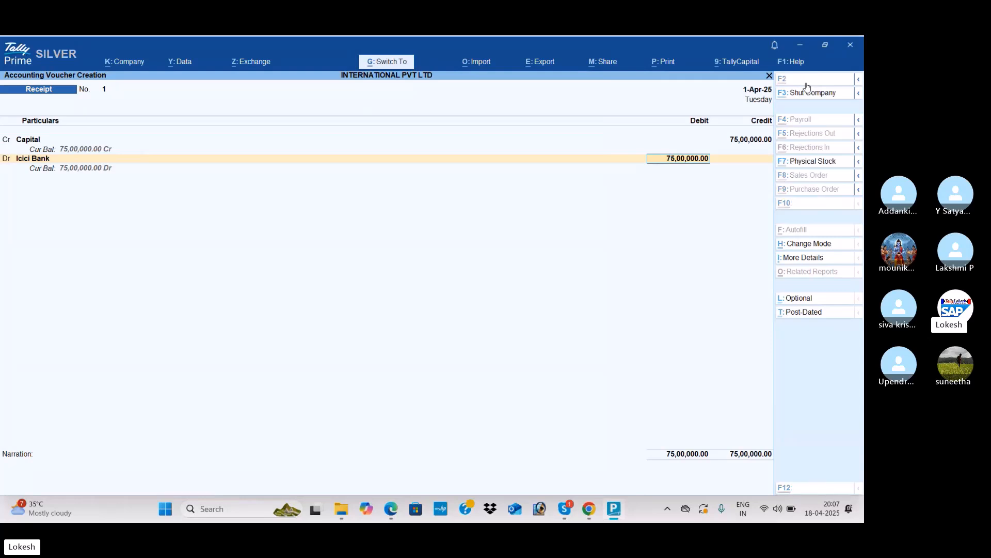
# Step: Start a contra voucher dated 2-4 for the cash withdrawal in the PDF's second transaction
pyautogui.hotkey('alt', 'Tab')
pyautogui.scroll(-3, 451, 272)
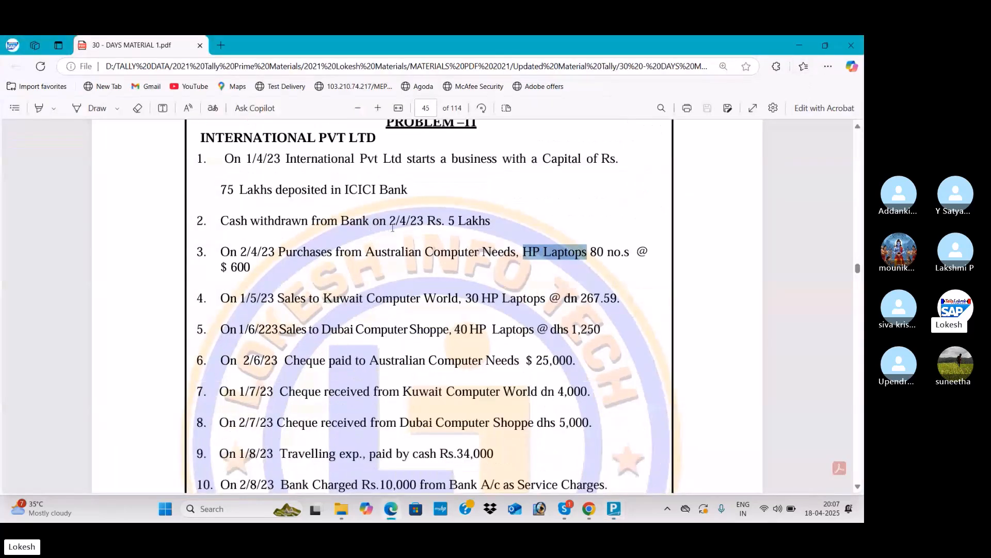
pyautogui.hotkey('alt', 'Tab')
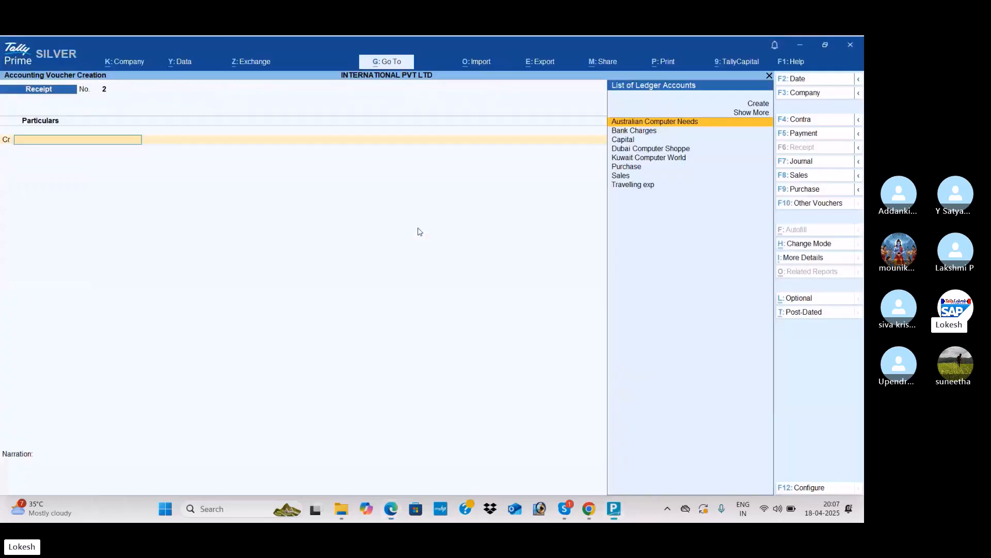
pyautogui.click(810, 121)
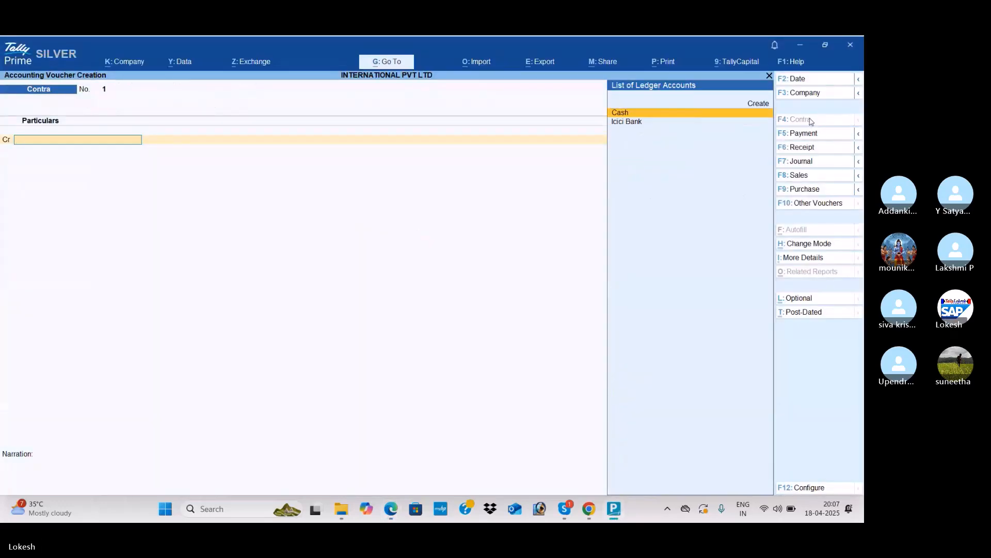
pyautogui.click(802, 80)
pyautogui.write('2-4')
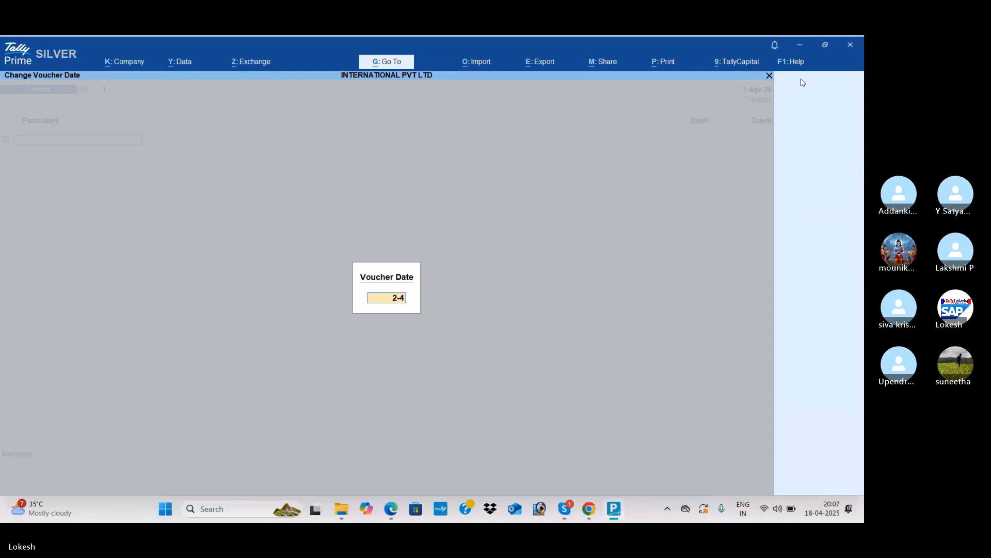
pyautogui.press('Return')
# Step: Credit Icici Bank with 5,00,000 as a cheque transaction, debit Cash with the same amount, and save the contra voucher
pyautogui.press('Down')
pyautogui.press('Return')
pyautogui.hotkey('alt', 'Tab')
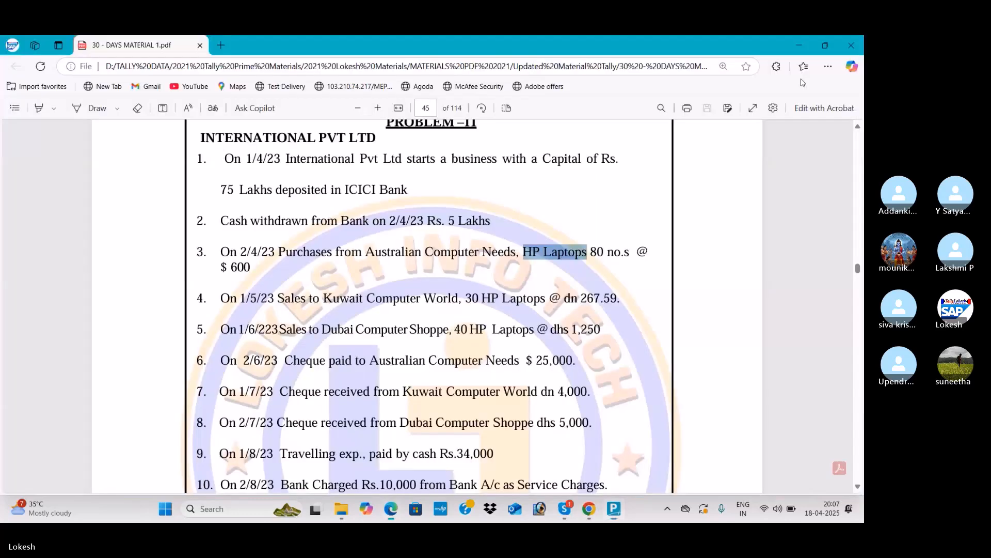
pyautogui.hotkey('alt', 'Tab')
pyautogui.write('5,00,000')
pyautogui.press('Return')
pyautogui.press('Return')
pyautogui.press('Return')
pyautogui.press('Return')
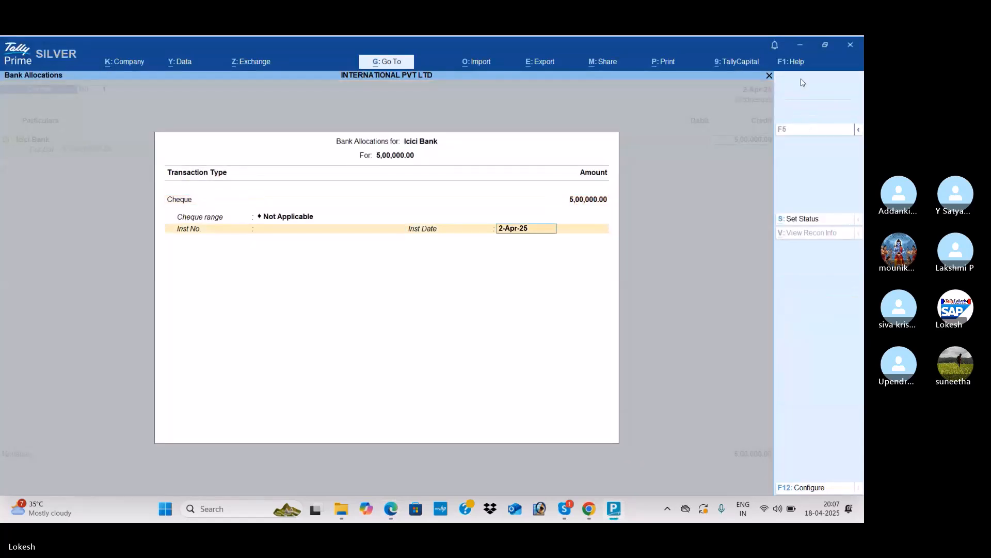
pyautogui.press('Return')
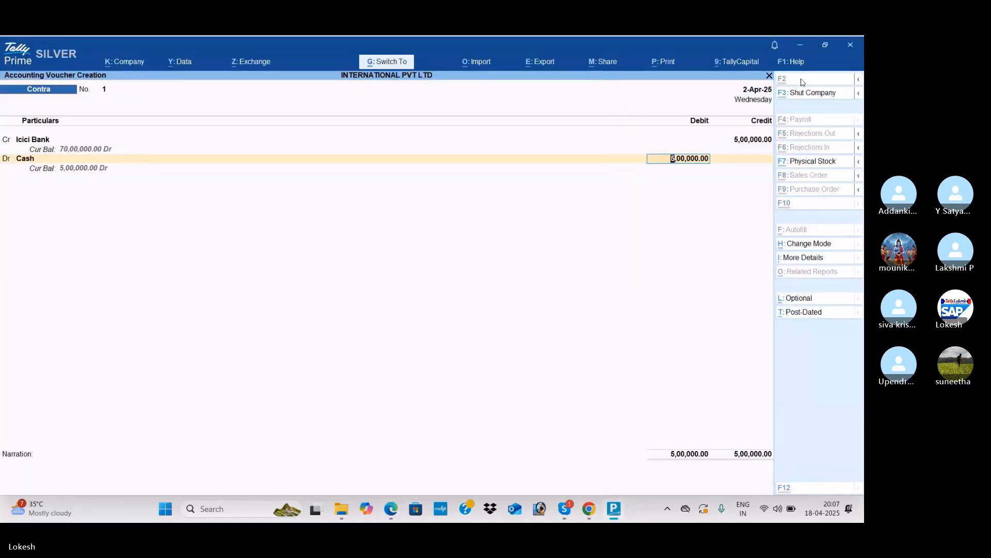
pyautogui.press('Return')
pyautogui.press('Return')
# Step: Start a purchase voucher dated 2-4 for the PDF's third transaction
pyautogui.hotkey('alt', 'Tab')
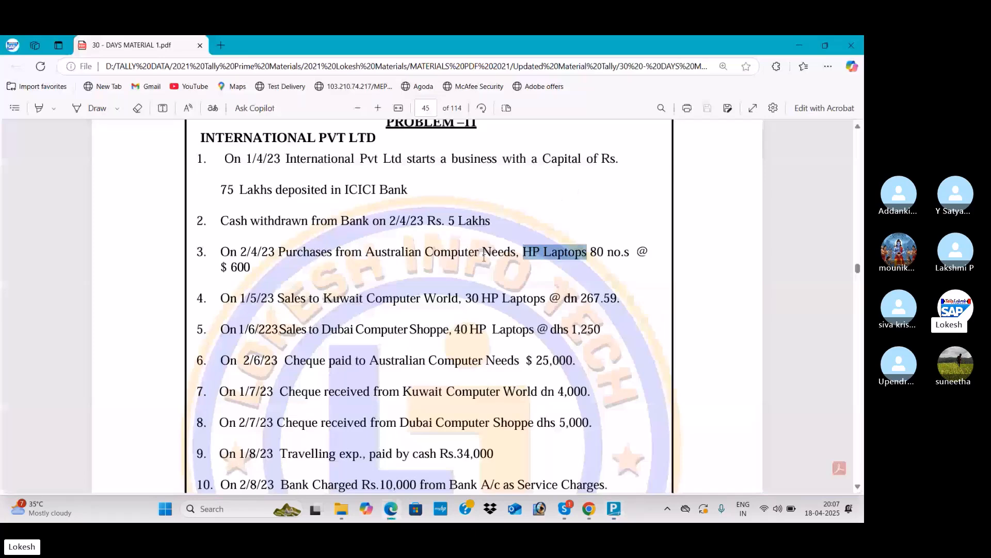
pyautogui.scroll(-2, 273, 221)
pyautogui.hotkey('alt', 'Tab')
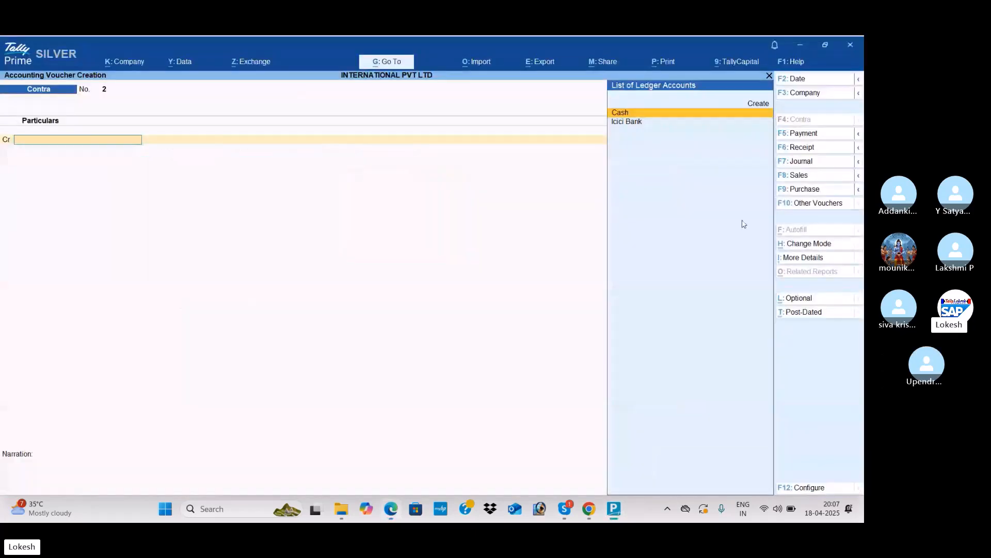
pyautogui.click(813, 192)
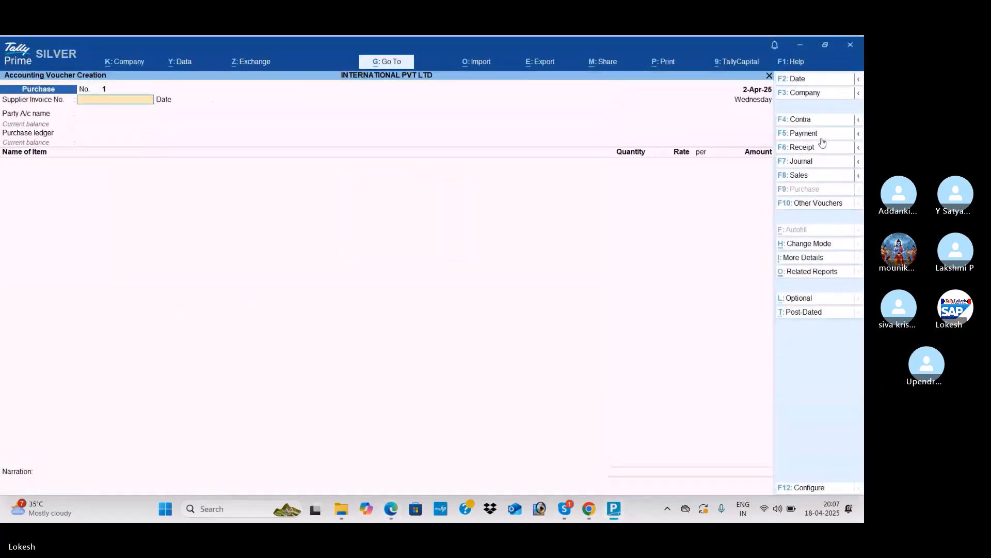
pyautogui.click(809, 79)
pyautogui.write('2-4')
pyautogui.press('Return')
# Step: Choose Australian Computer Needs as the party, accept the blank receipt and party details, and choose Purchase as the purchase ledger
pyautogui.press('Return')
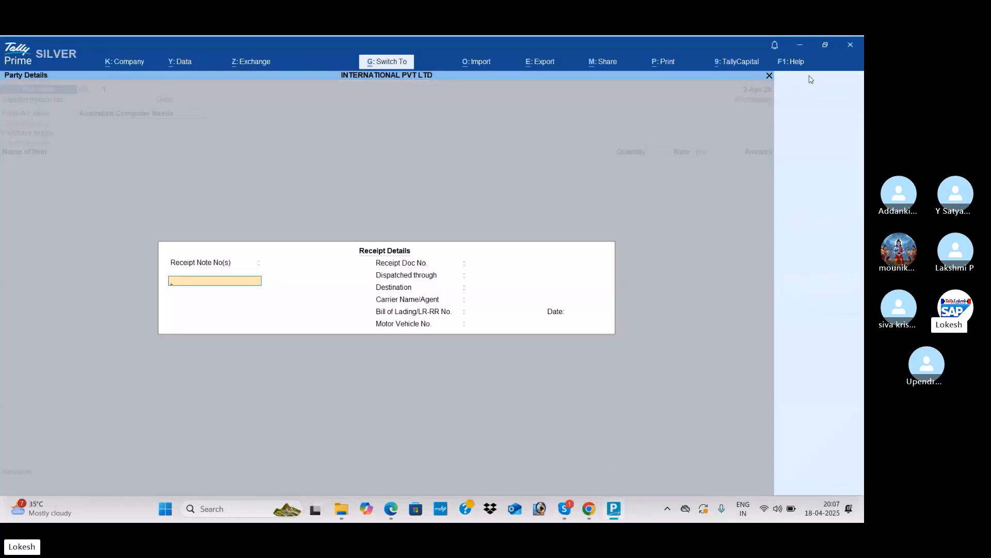
pyautogui.hotkey('ctrl', 'a')
pyautogui.hotkey('ctrl', 'a')
pyautogui.press('Return')
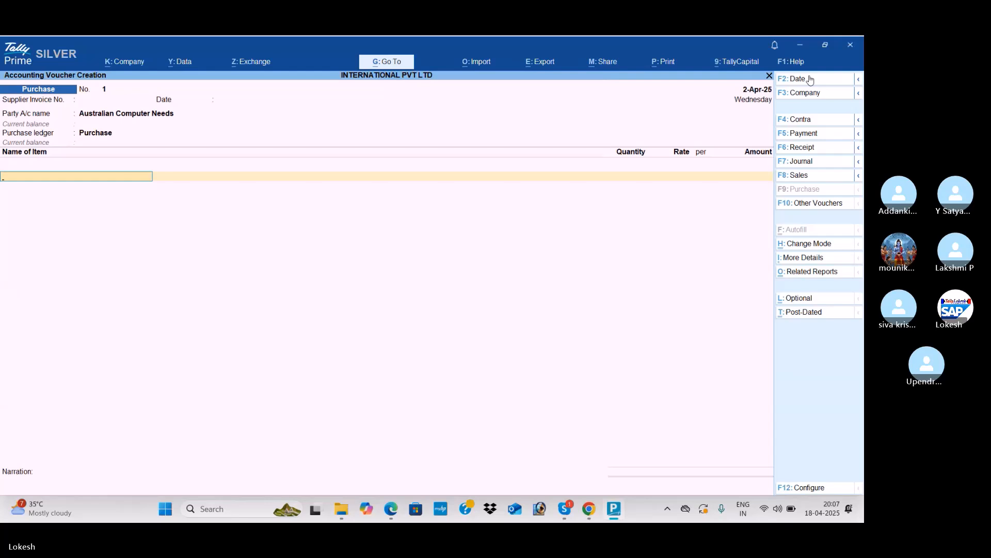
# Step: Add 80 nos of HP Laptops at $600 each, as given in the PDF, and accept the exchange rate of ₹ 54.90/$
pyautogui.press('Return')
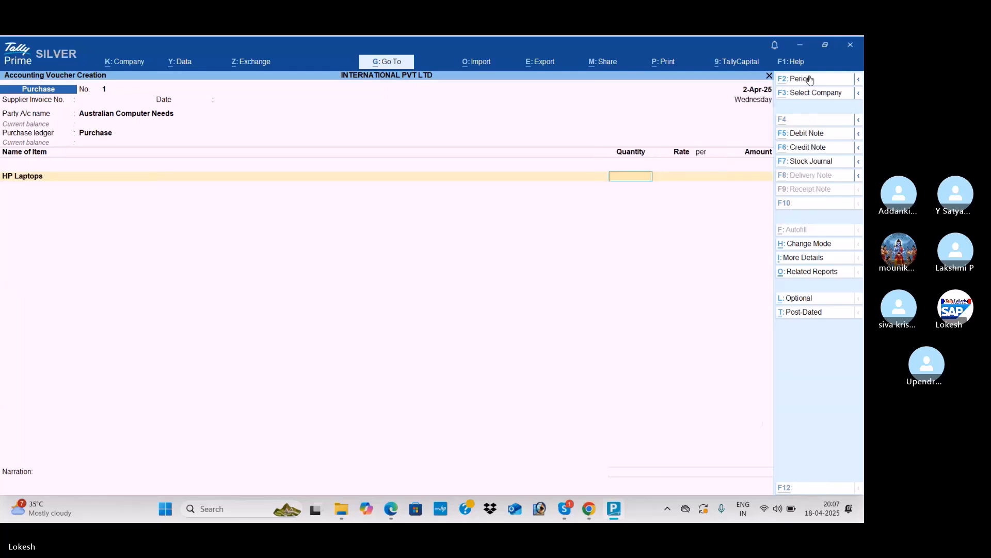
pyautogui.hotkey('alt', 'Tab')
pyautogui.hotkey('alt', 'Tab')
pyautogui.write('80')
pyautogui.press('Return')
pyautogui.hotkey('alt', 'Tab')
pyautogui.hotkey('alt', 'Tab')
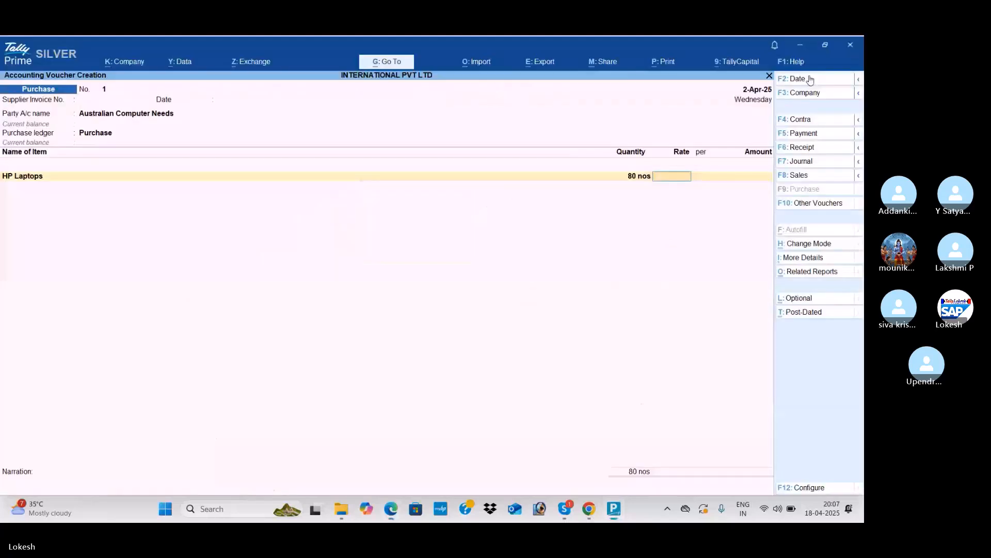
pyautogui.write('600')
pyautogui.press('Return')
pyautogui.press('Return')
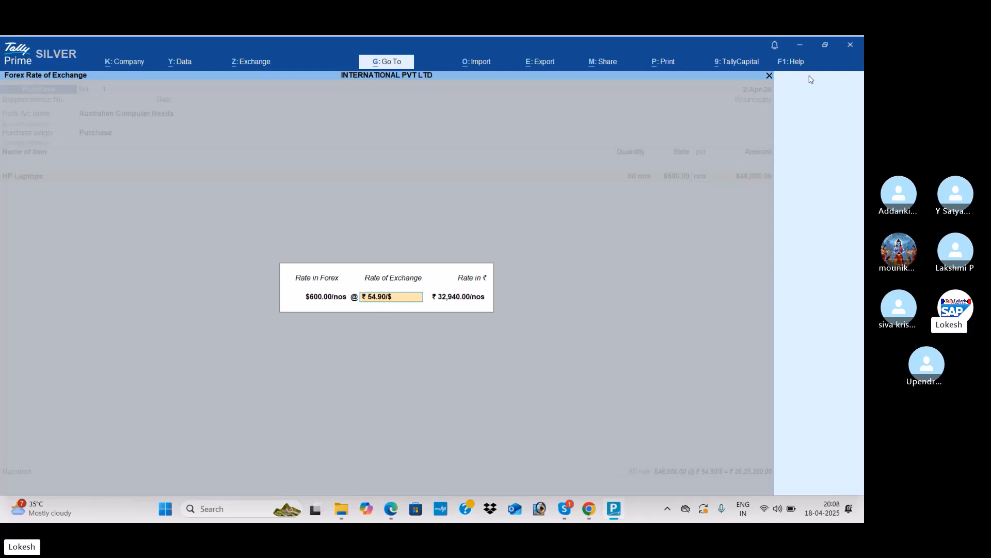
pyautogui.press('Return')
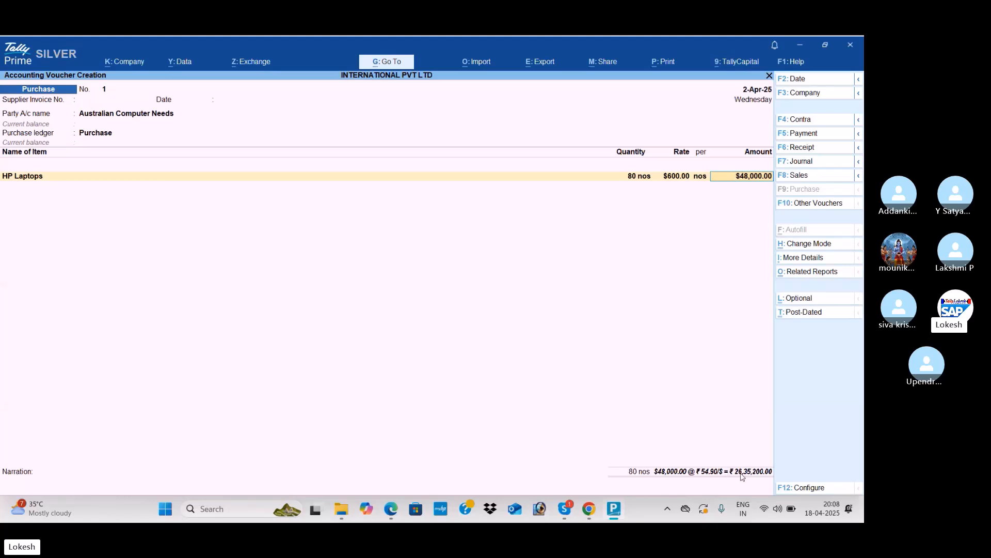
# Step: End the item list and save the purchase voucher without a narration
pyautogui.press('Return')
pyautogui.press('Return')
pyautogui.press('Return')
pyautogui.press('Return')
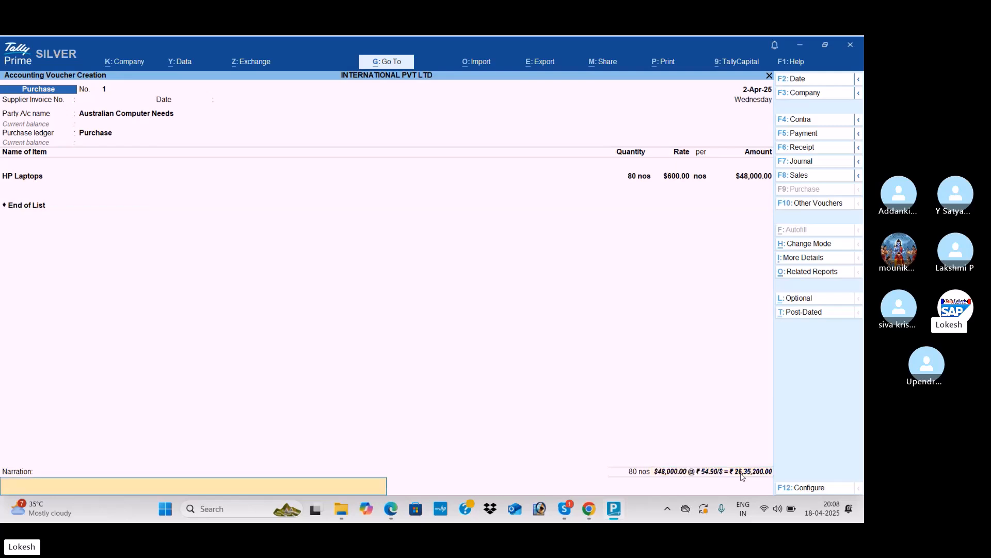
pyautogui.press('Return')
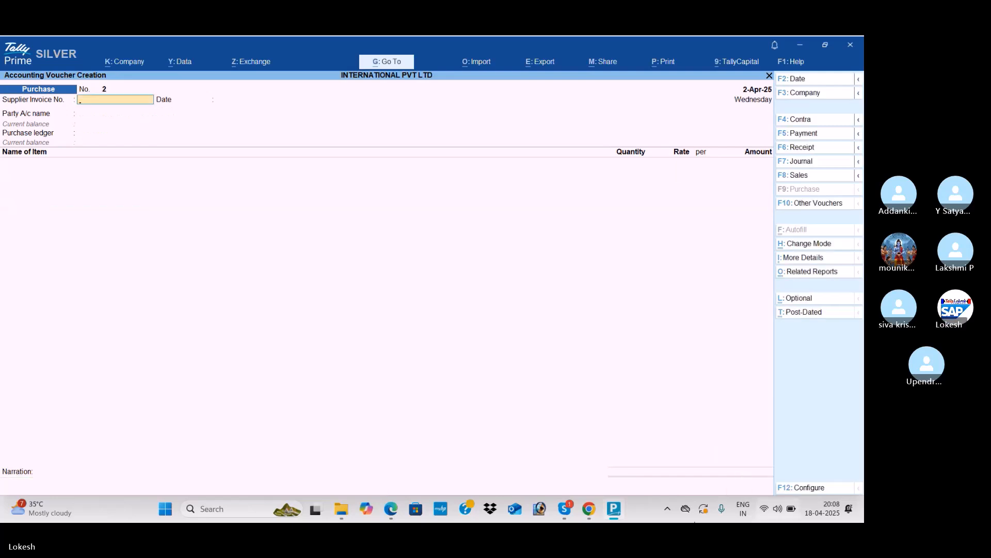
# Step: Start a sales voucher dated 1-May-25, taking the day and month from the PDF's fourth transaction
pyautogui.click(810, 176)
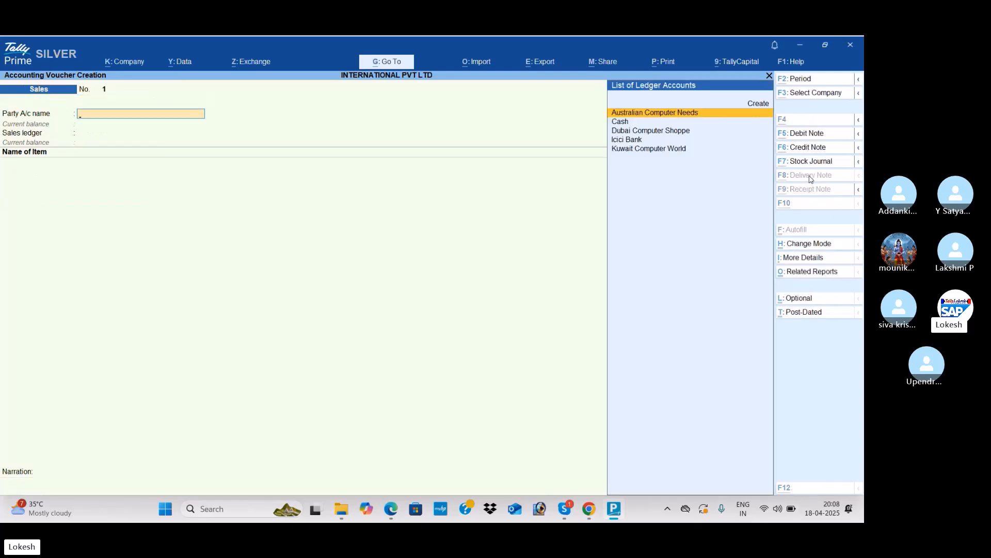
pyautogui.hotkey('alt', 'Tab')
pyautogui.hotkey('alt', 'Tab')
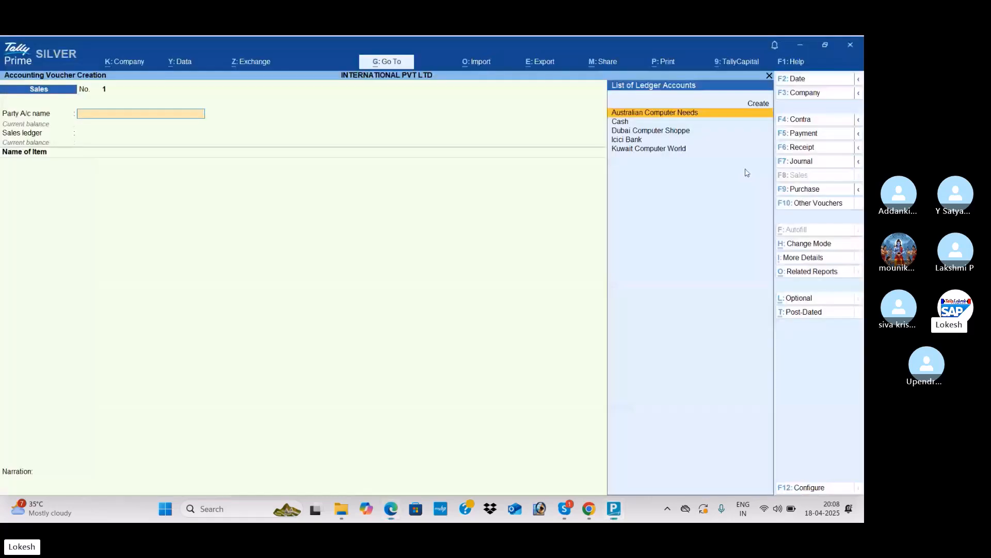
pyautogui.click(816, 79)
pyautogui.write('1-4')
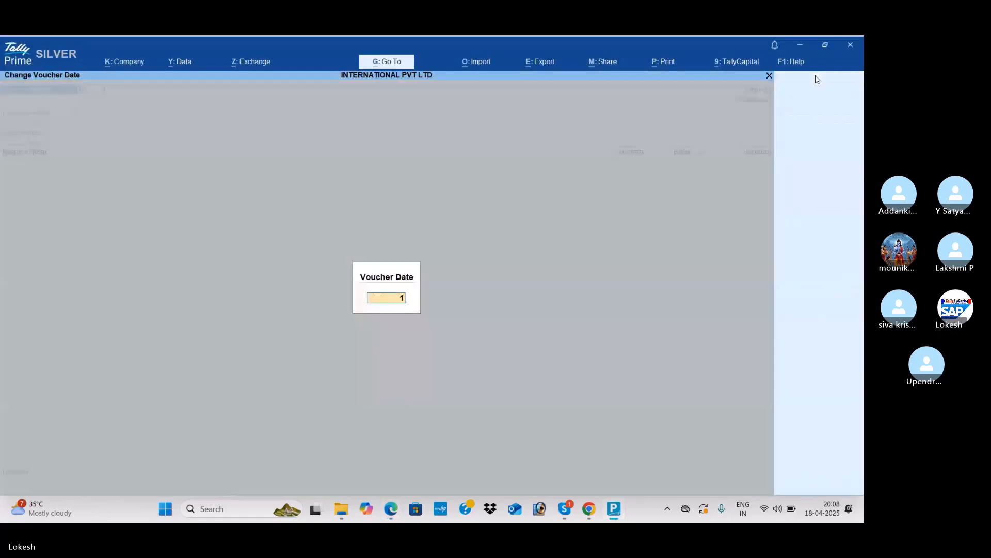
pyautogui.press('Return')
# Step: Choose Kuwait Computer World as the party per the PDF, accept the blank party details, and choose Sales as the sales ledger
pyautogui.press('Down')
pyautogui.press('Down')
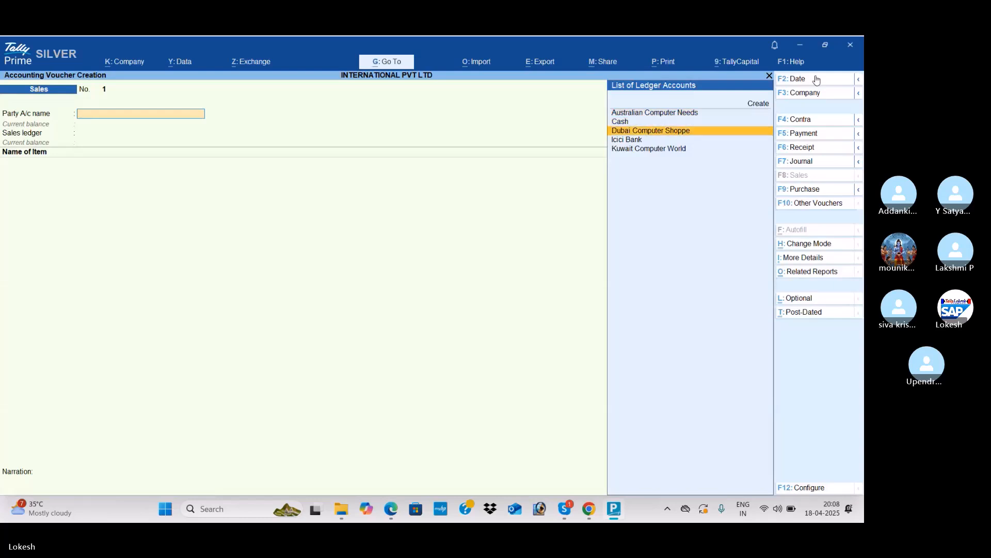
pyautogui.hotkey('alt', 'Tab')
pyautogui.hotkey('alt', 'Tab')
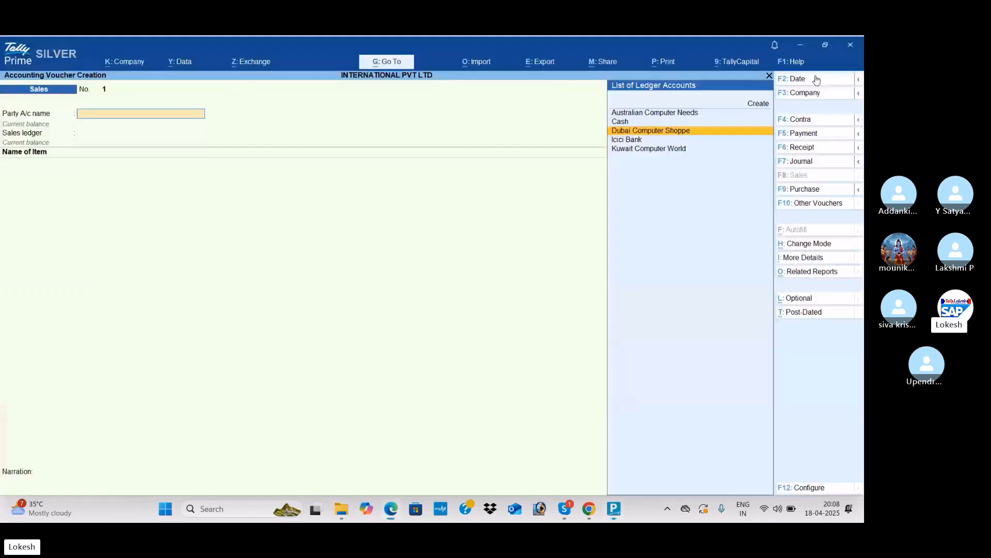
pyautogui.press('Down')
pyautogui.press('Return')
pyautogui.press('Return')
pyautogui.press('Return')
pyautogui.hotkey('ctrl', 'a')
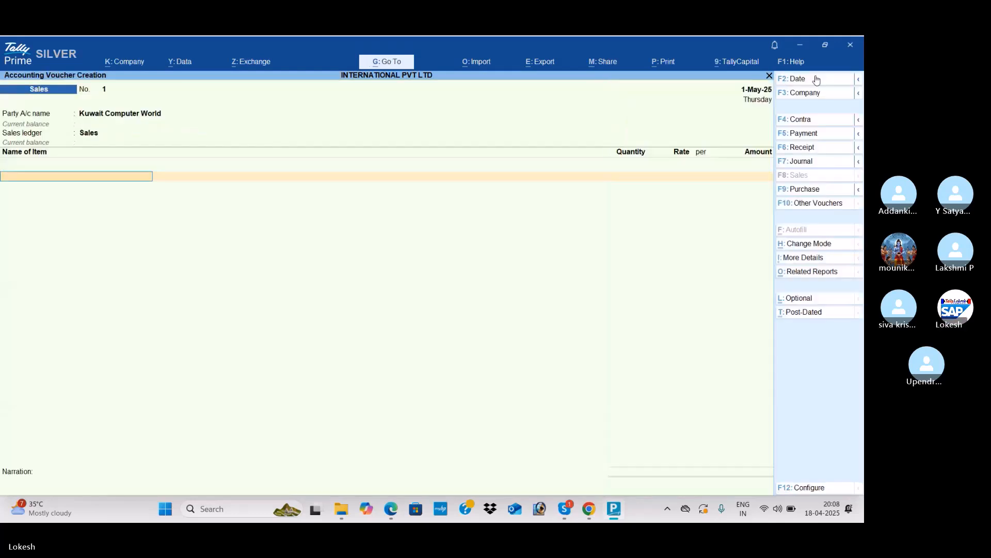
# Step: Add HP Laptops to the Kuwait Computer World sales voucher with a quantity of 30 nos, as given in the PDF
pyautogui.press('Return')
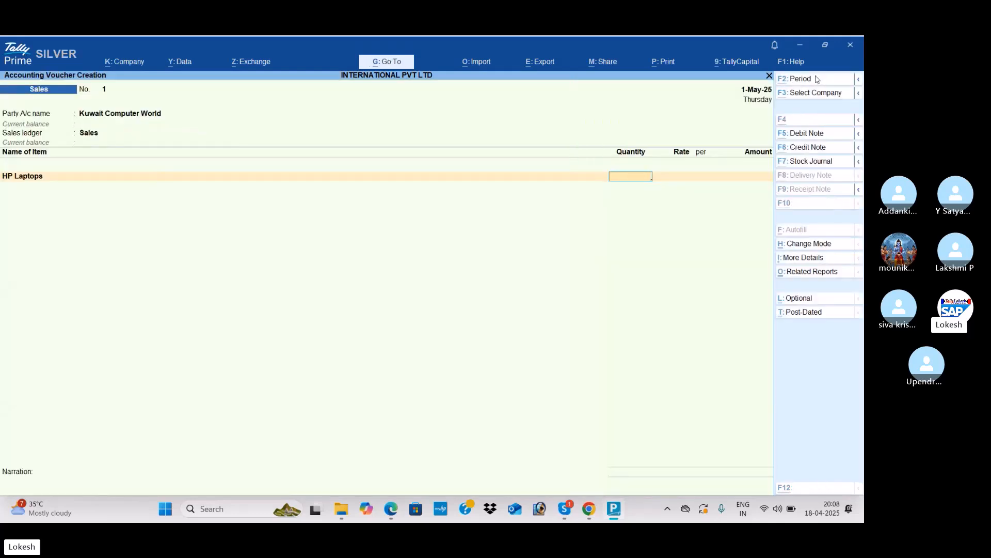
pyautogui.hotkey('alt', 'Tab')
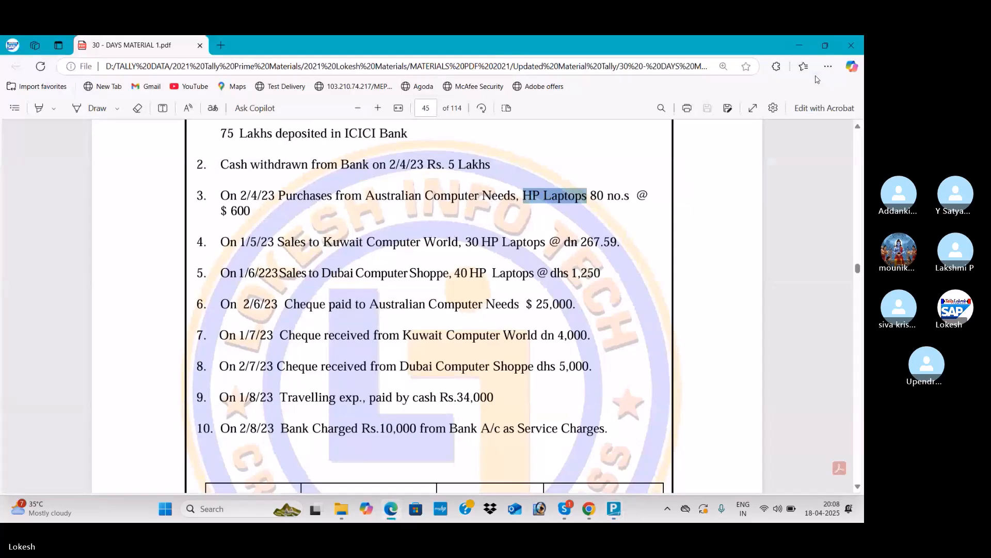
pyautogui.hotkey('alt', 'Tab')
pyautogui.write('80')
pyautogui.press('Return')
pyautogui.hotkey('alt', 'Tab')
pyautogui.hotkey('alt', 'Tab')
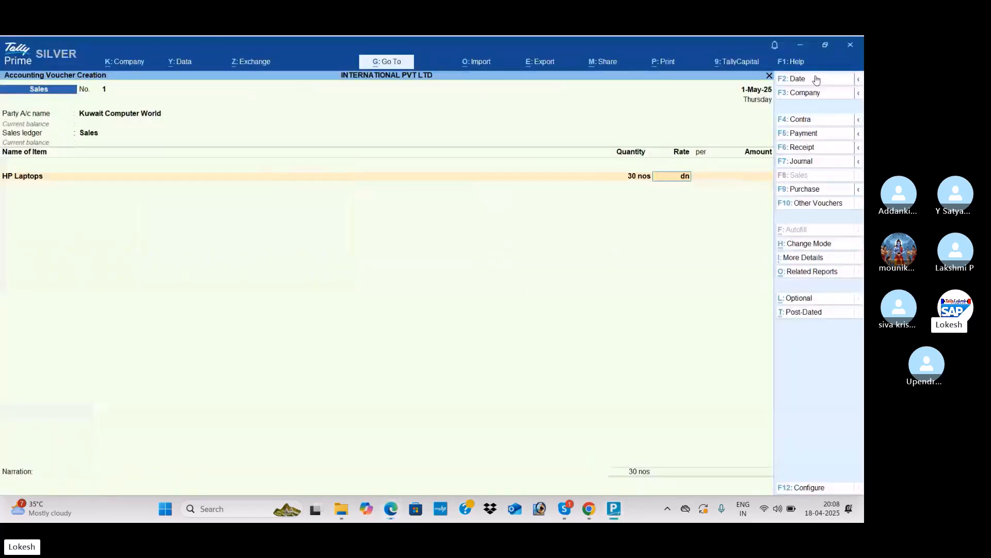
# Step: Set the HP Laptops rate to dn267.59 each, taking the figure from the PDF's fourth transaction
pyautogui.press('alt')
pyautogui.hotkey('alt', 'Tab')
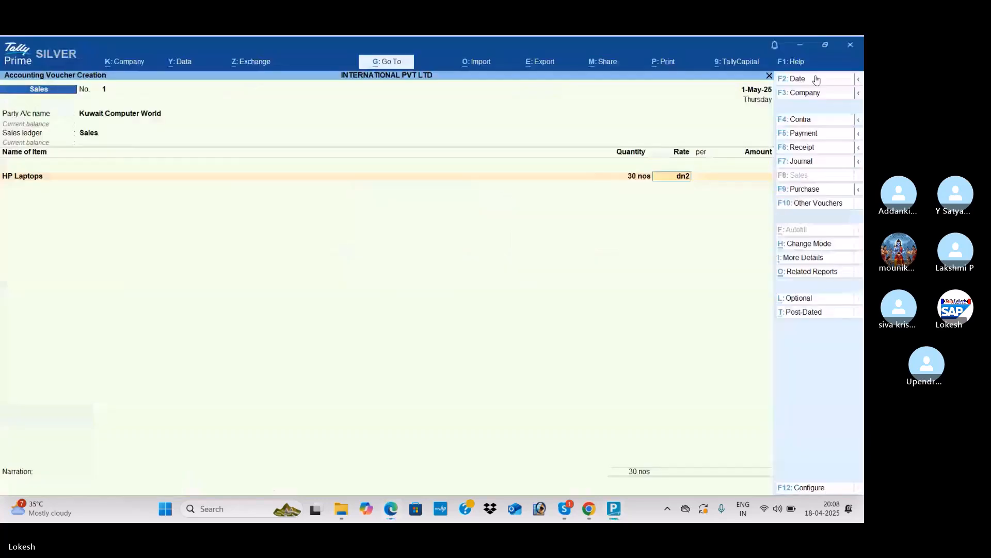
pyautogui.write('267')
pyautogui.hotkey('alt', 'Tab')
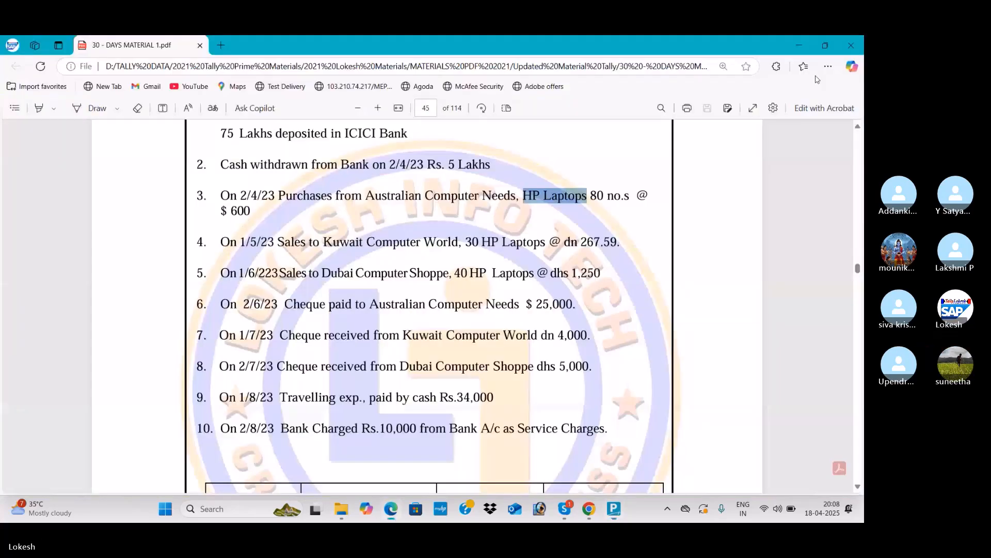
pyautogui.hotkey('alt', 'Tab')
pyautogui.write('.59')
pyautogui.press('Return')
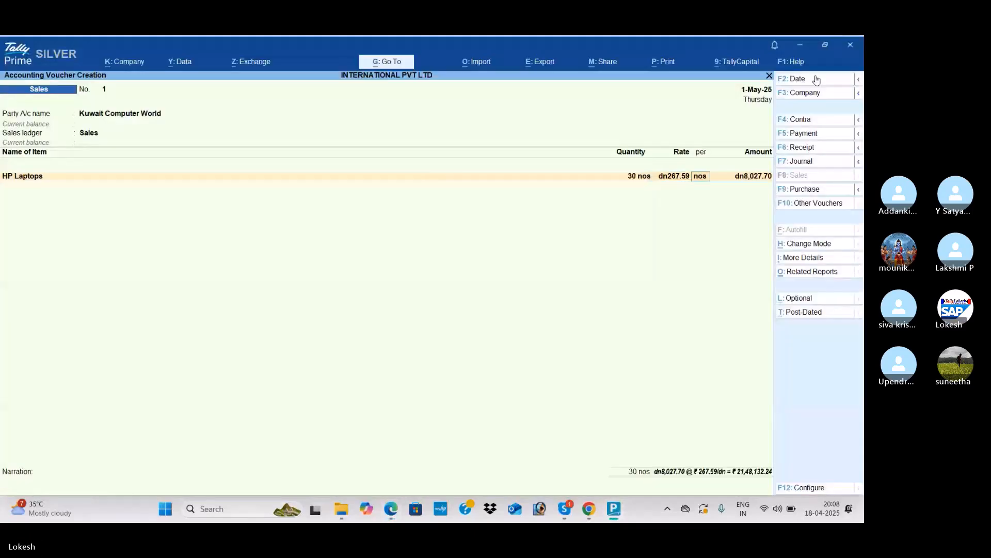
# Step: Accept the exchange rate of ₹ 267.59/dn and save the sales voucher without a narration
pyautogui.press('Return')
pyautogui.press('Return')
pyautogui.press('Return')
pyautogui.press('Return')
pyautogui.press('Return')
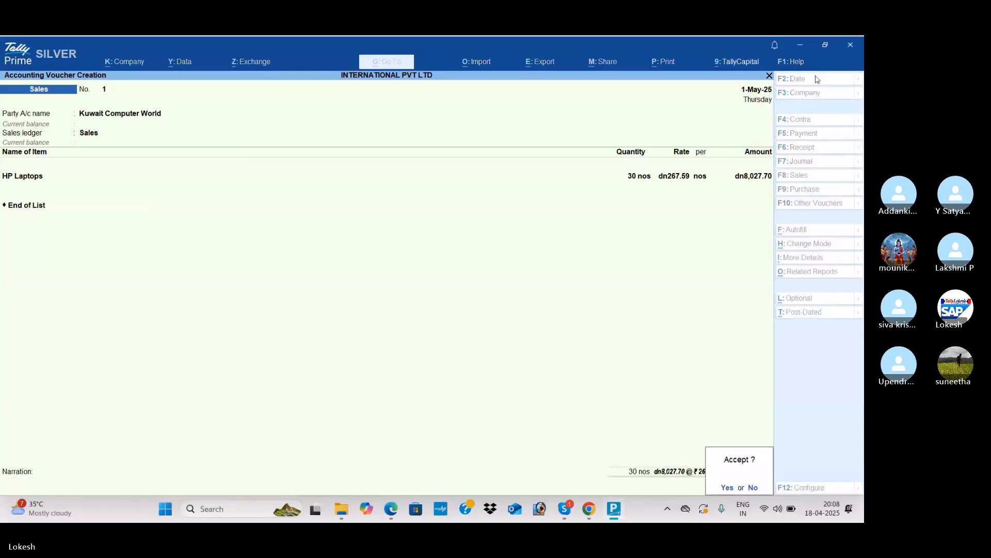
pyautogui.press('Return')
# Step: Date the new sales voucher 1-Jun-25, taking the day and month from the PDF's fifth transaction
pyautogui.hotkey('alt', 'Tab')
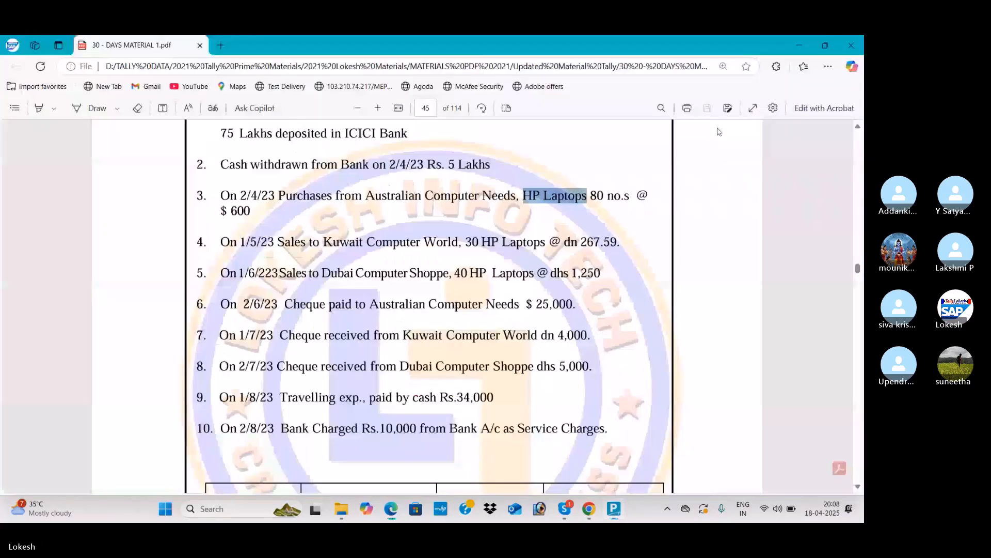
pyautogui.hotkey('alt', 'Tab')
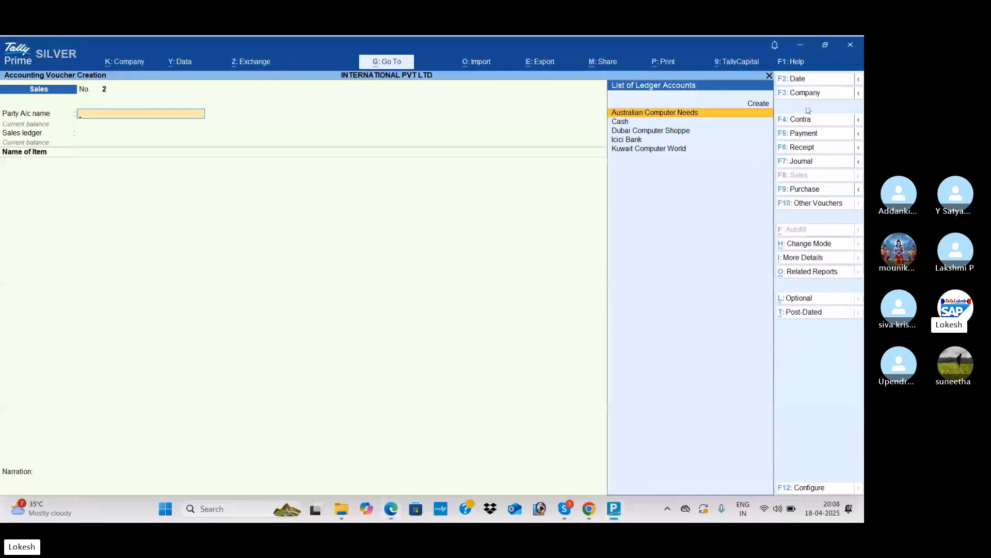
pyautogui.click(812, 80)
pyautogui.write('18')
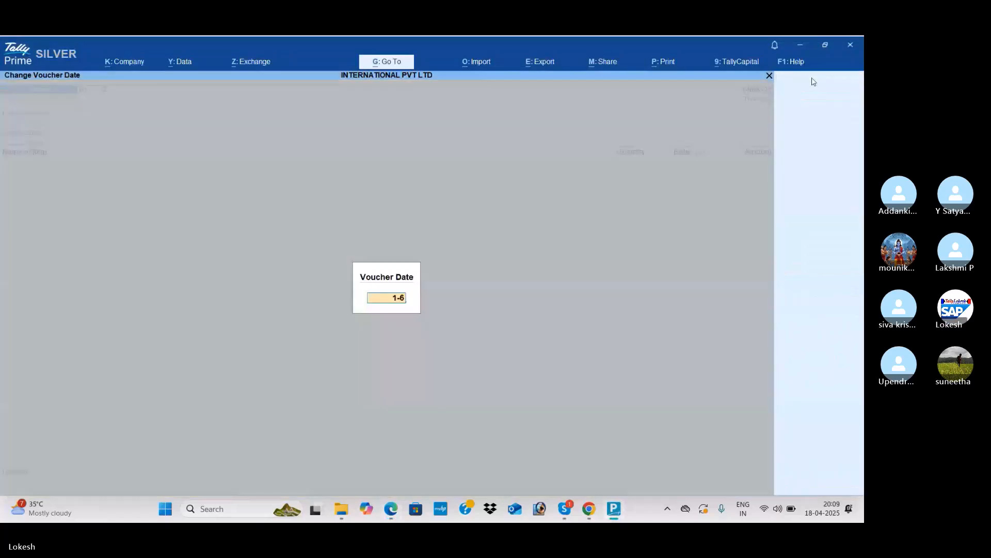
pyautogui.press('Return')
# Step: Choose Dubai Computer Shoppe as the party, accept the blank dispatch and party details, and choose Sales as the sales ledger
pyautogui.write('D')
pyautogui.press('Return')
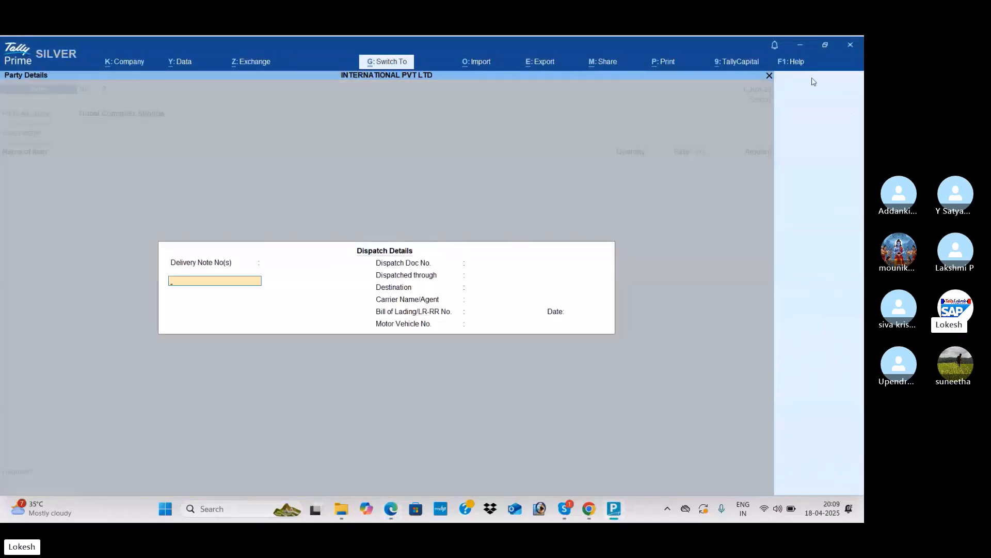
pyautogui.hotkey('ctrl', 'a')
pyautogui.hotkey('ctrl', 'a')
pyautogui.press('Return')
# Step: Add HP Laptops to the Dubai Computer Shoppe voucher with a quantity of 40 nos, as given in the PDF
pyautogui.hotkey('alt', 'Tab')
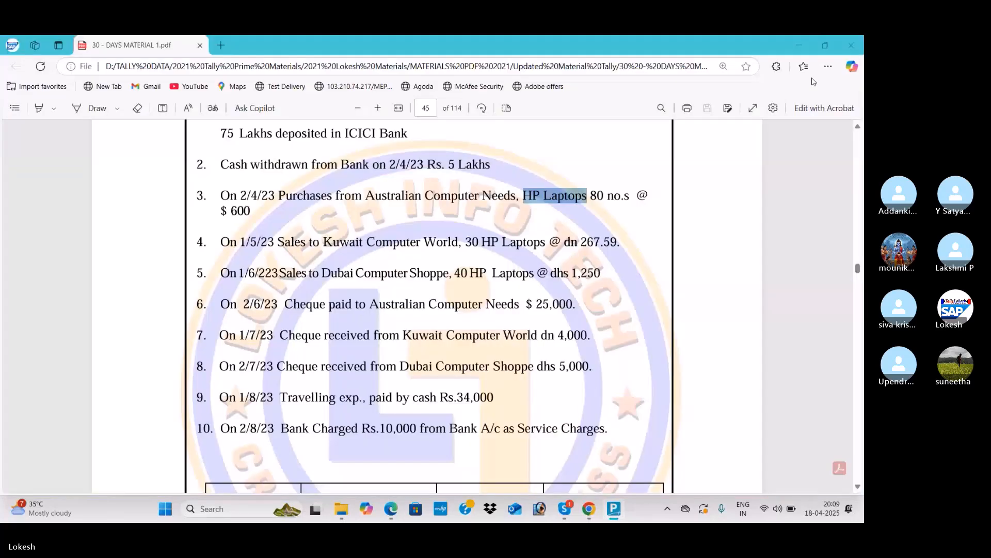
pyautogui.hotkey('alt', 'Tab')
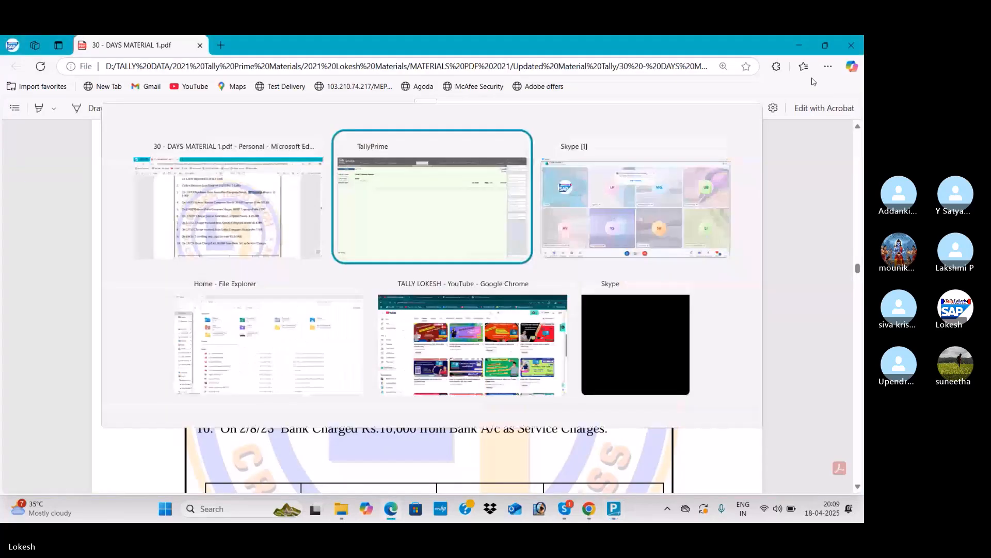
pyautogui.press('Return')
pyautogui.write('40')
pyautogui.press('Return')
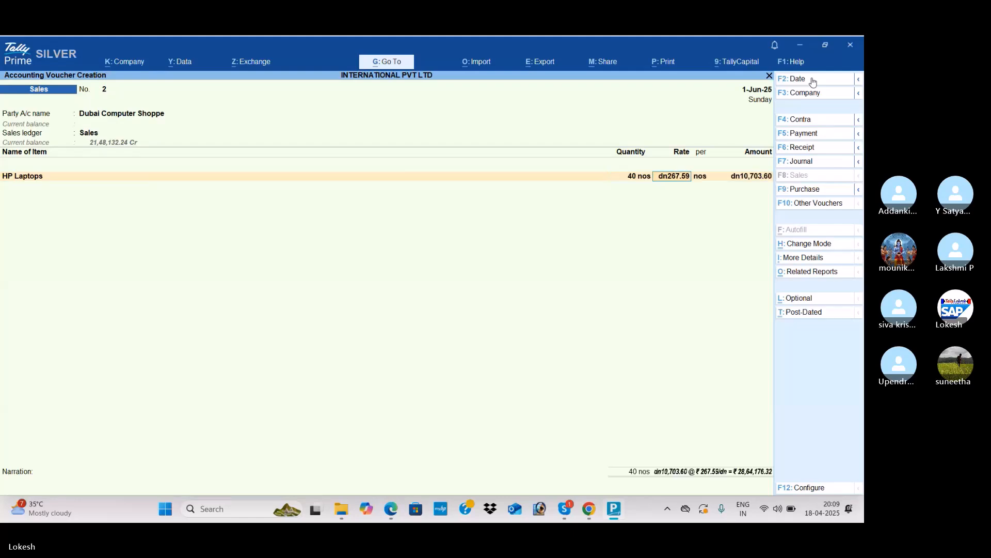
# Step: Replace the suggested HP Laptops rate with dhs1250 each, as given in the PDF's fifth transaction
pyautogui.hotkey('alt', 'Tab')
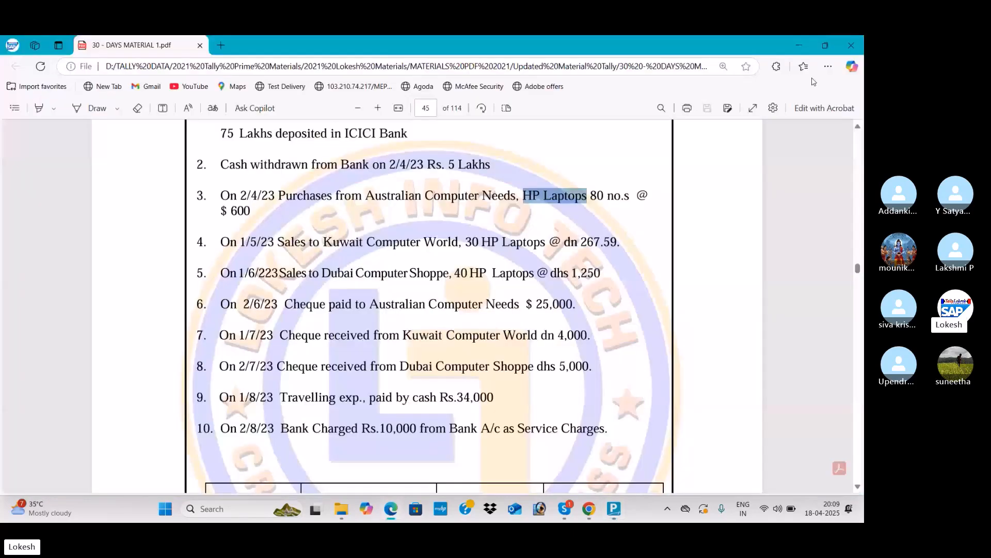
pyautogui.hotkey('alt', 'Tab')
pyautogui.hotkey('alt', 'Tab')
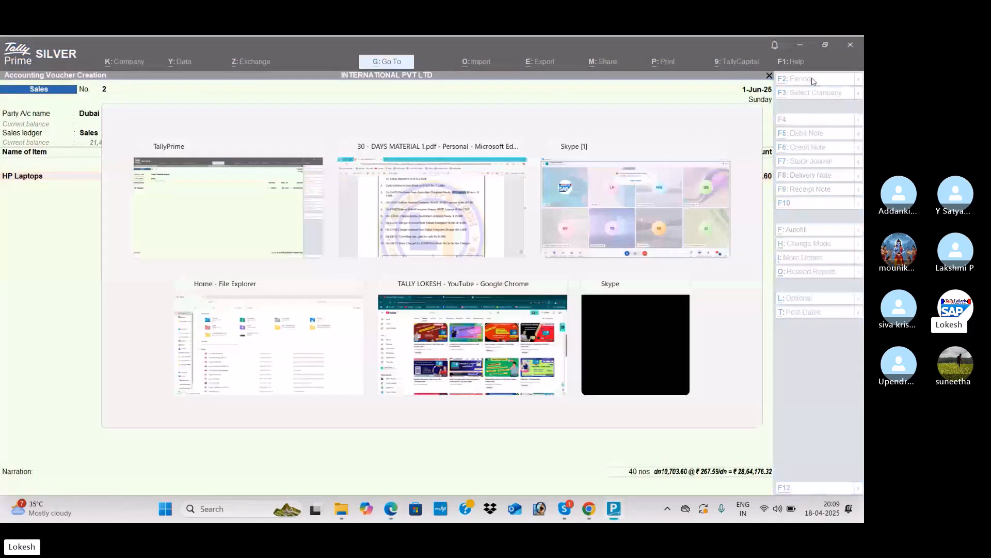
pyautogui.hotkey('alt', 'Tab')
pyautogui.write('dhs1250')
pyautogui.press('Return')
# Step: Check the dirham rate against the PDF and save the Dubai Computer Shoppe sales voucher without a narration
pyautogui.hotkey('alt', 'Tab')
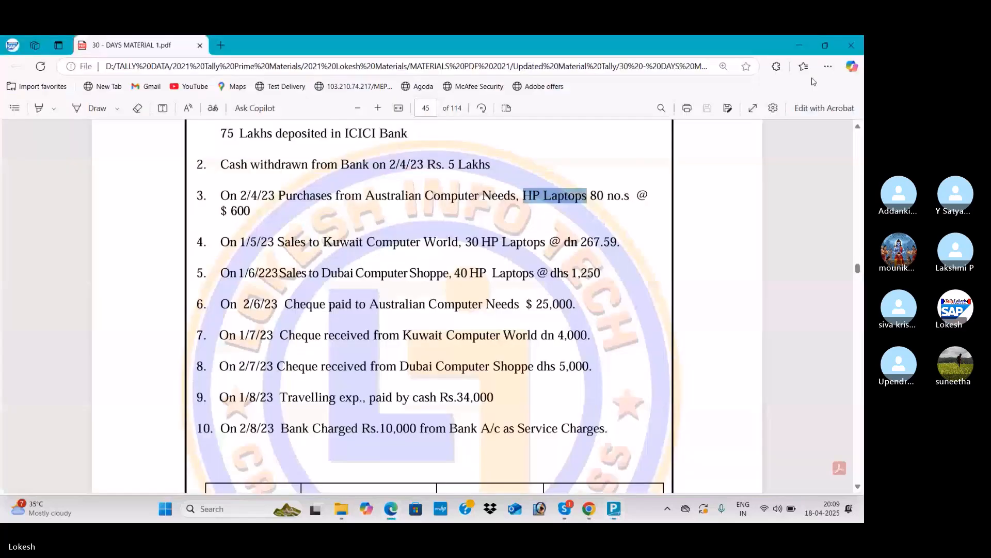
pyautogui.hotkey('alt', 'Tab')
pyautogui.press('Return')
pyautogui.press('Return')
pyautogui.press('Return')
pyautogui.press('Return')
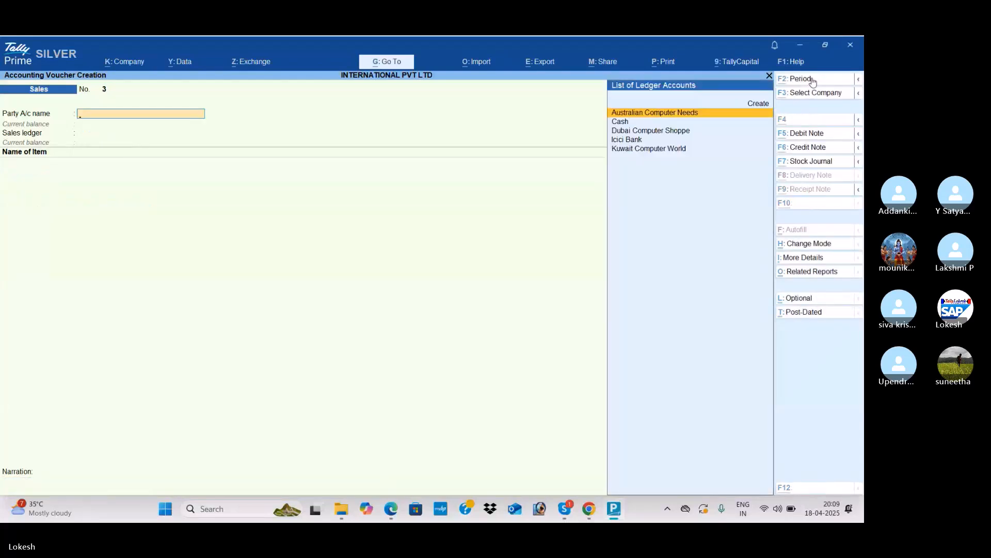
# Step: Start a payment voucher dated 2-Jun-25, taking the day and month from the PDF's sixth transaction
pyautogui.hotkey('alt', 'Tab')
pyautogui.scroll(-1, 412, 320)
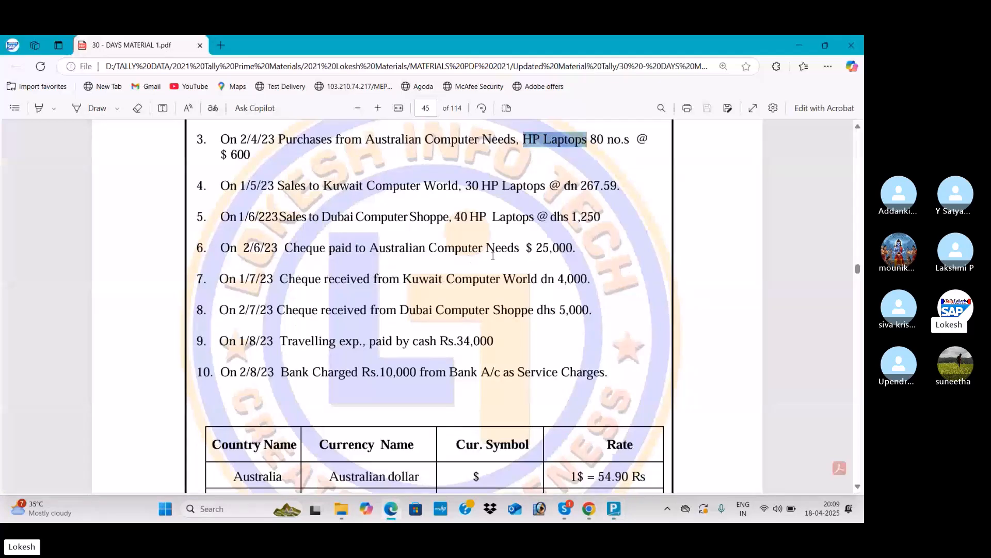
pyautogui.hotkey('alt', 'Tab')
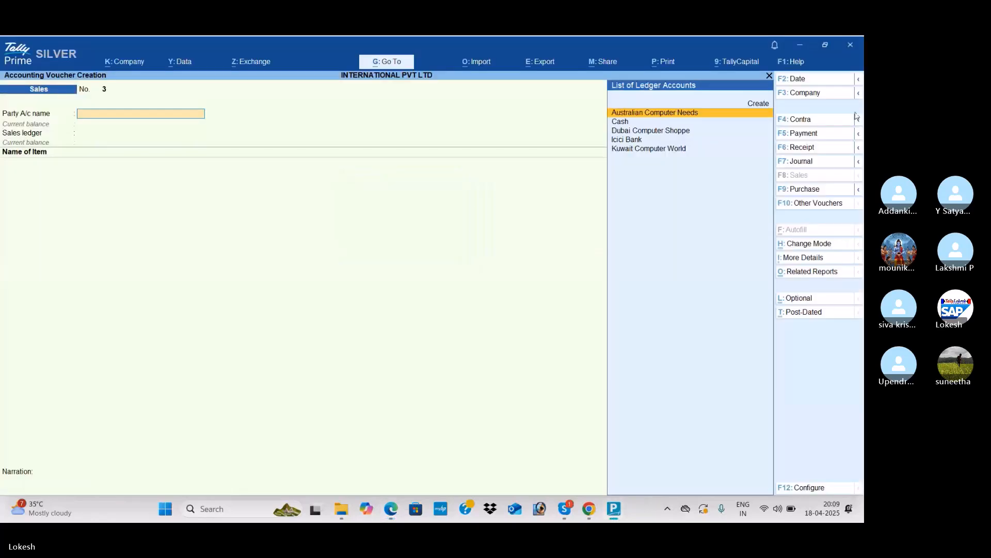
pyautogui.click(821, 134)
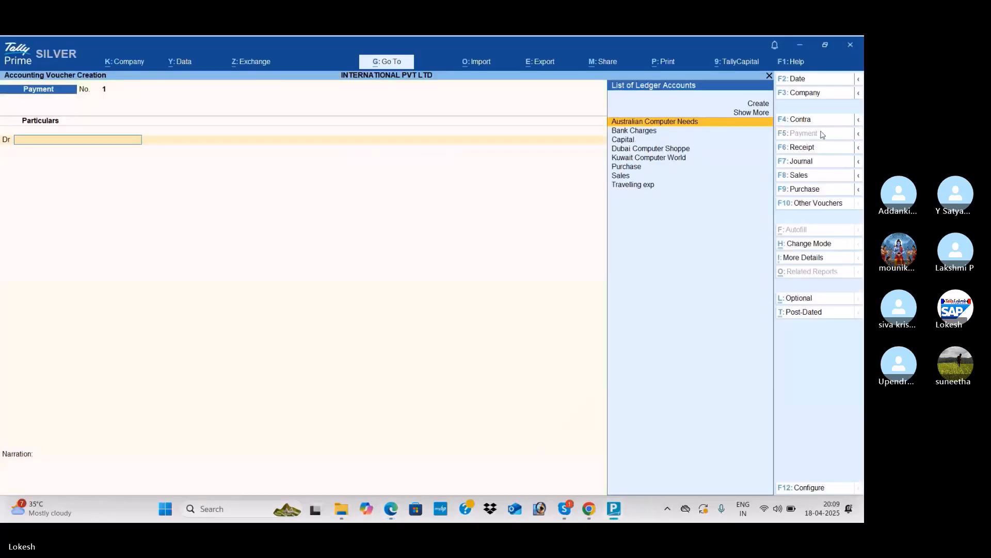
pyautogui.click(813, 82)
pyautogui.hotkey('alt', 'Tab')
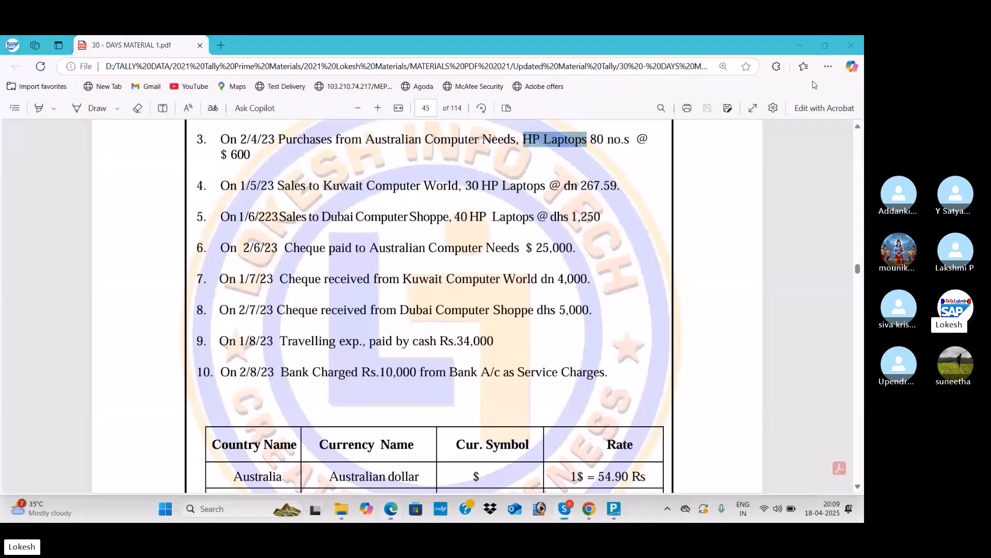
pyautogui.hotkey('alt', 'Tab')
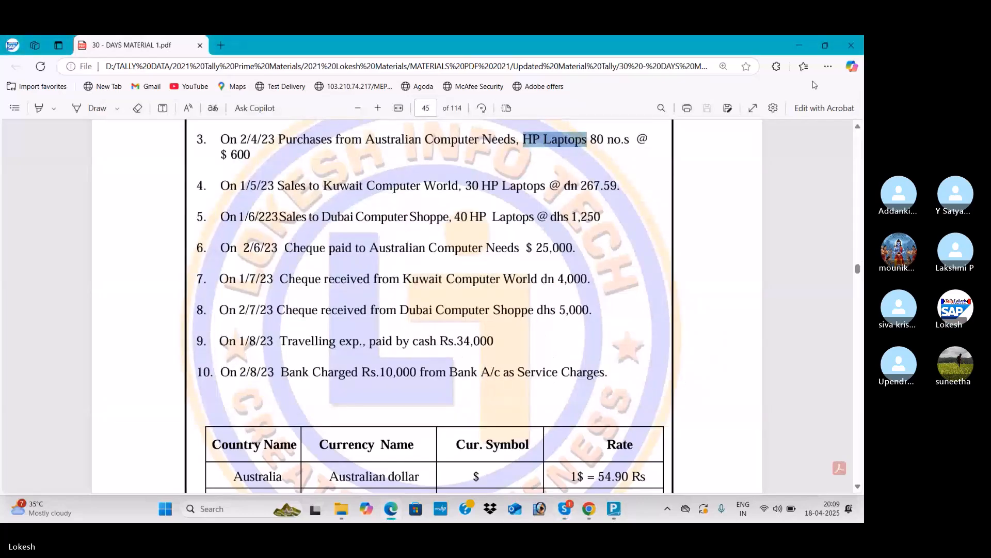
pyautogui.hotkey('alt', 'Tab')
pyautogui.press('Return')
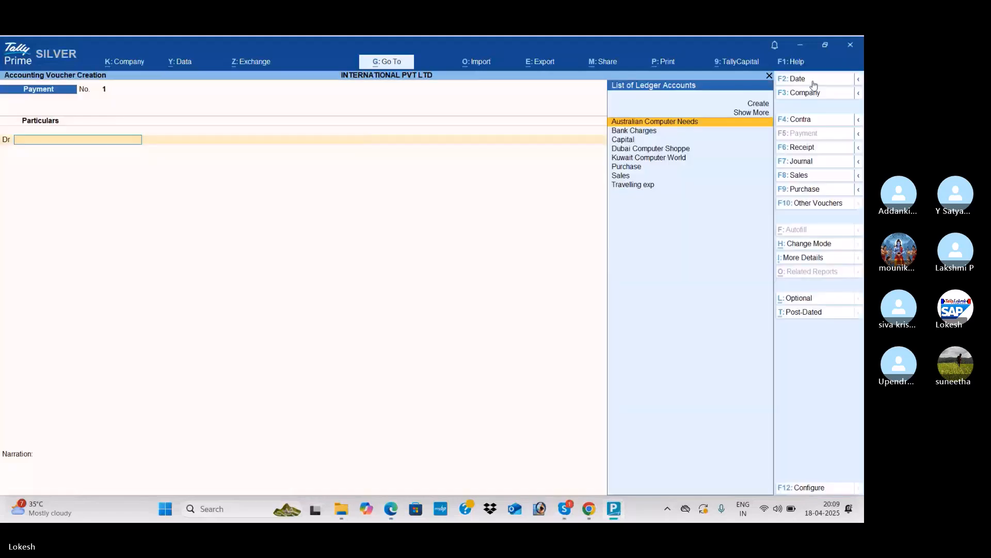
# Step: Debit Australian Computer Needs with $25,000, as given in the PDF, and accept the exchange rate of ₹ 54.90/$
pyautogui.press('Return')
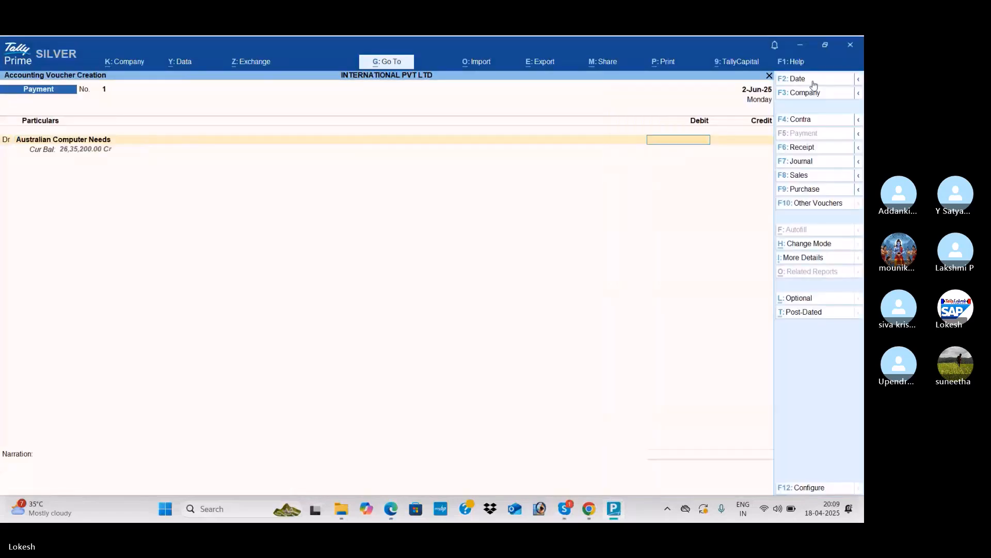
pyautogui.hotkey('alt', 'Tab')
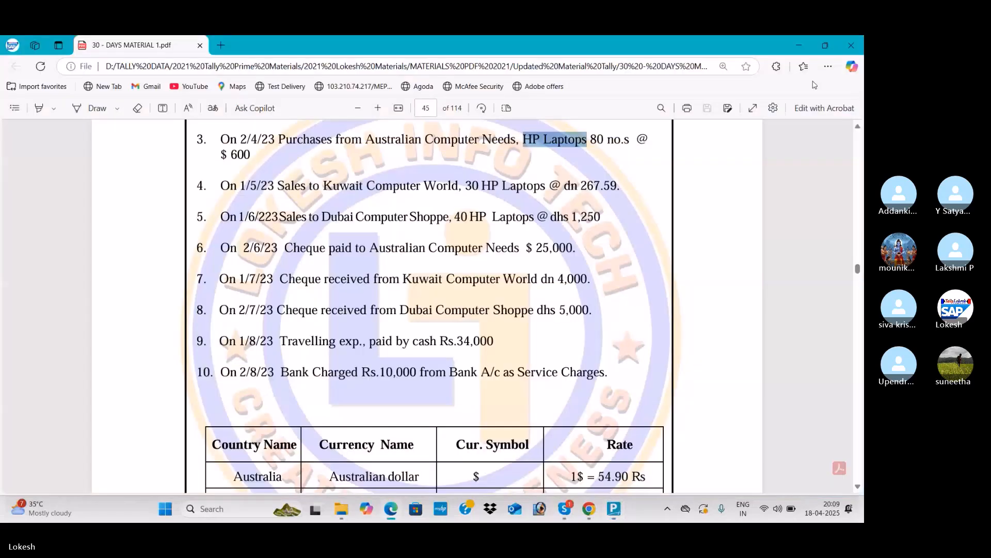
pyautogui.hotkey('alt', 'Tab')
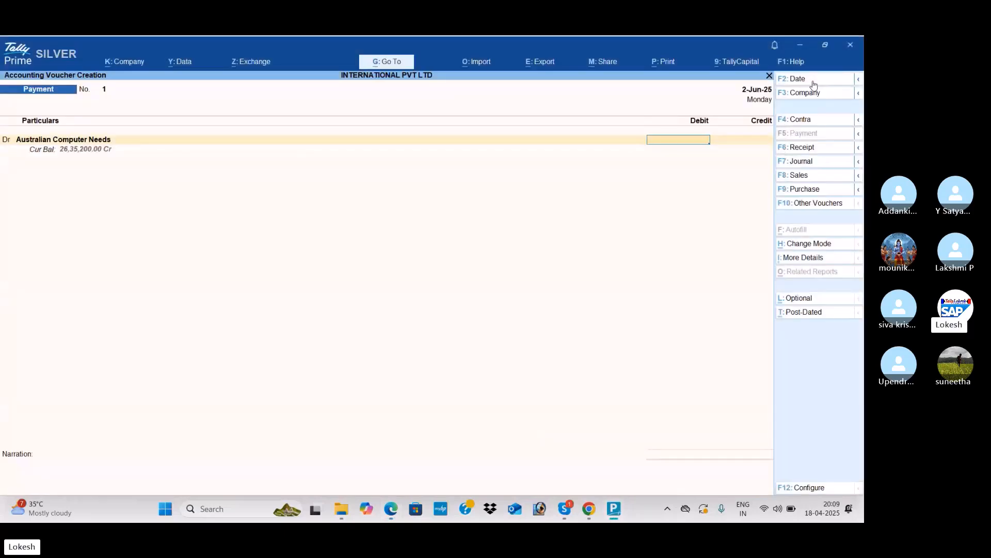
pyautogui.write('$25000')
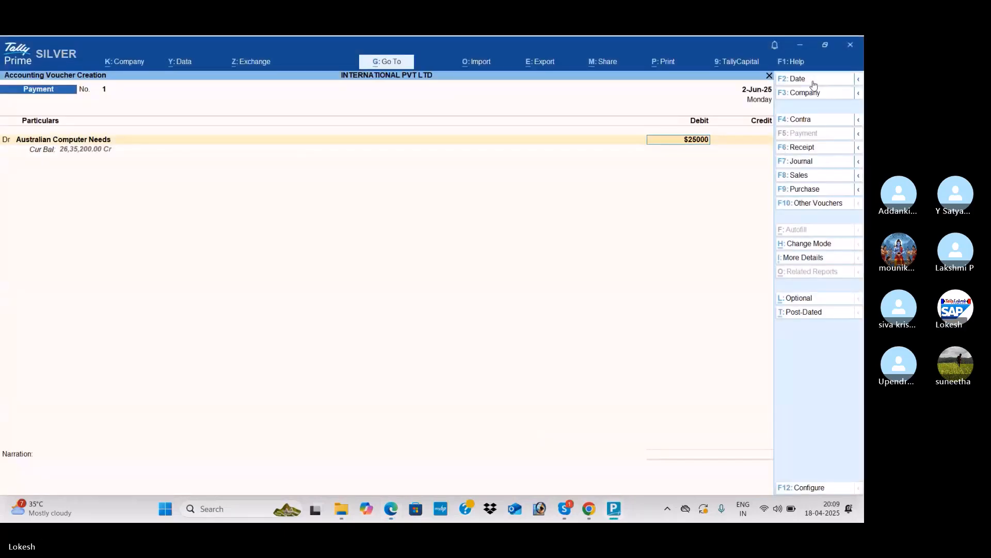
pyautogui.press('Return')
pyautogui.press('Return')
pyautogui.press('Return')
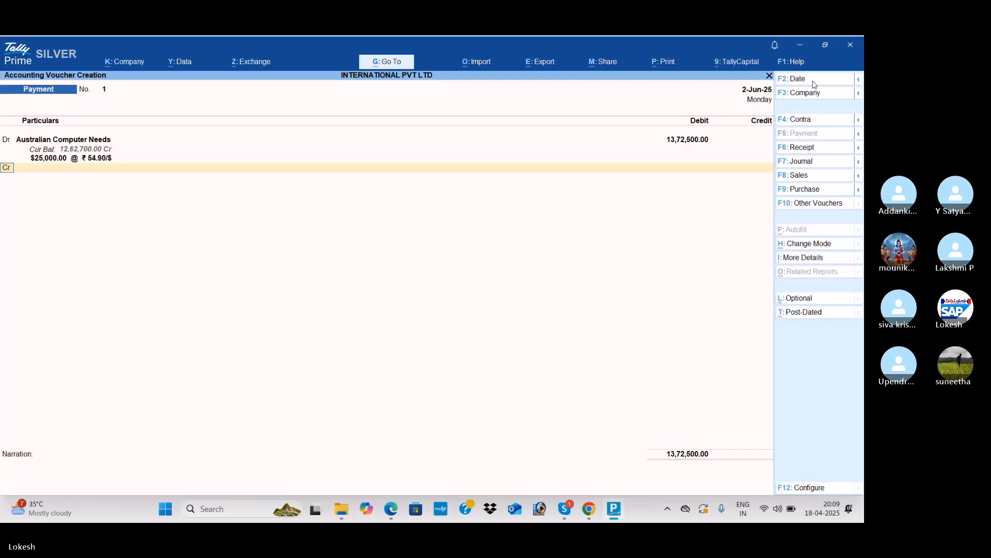
# Step: Credit Icici Bank with the full amount and save the payment voucher
pyautogui.write('I')
pyautogui.press('Return')
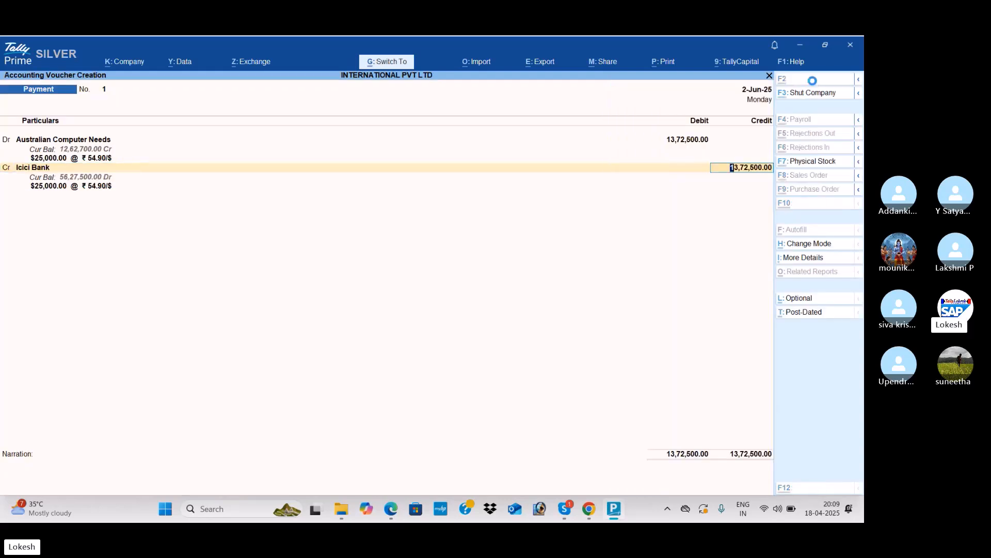
pyautogui.hotkey('ctrl', 'a')
# Step: Start a receipt voucher dated 1-Jul-25, taking the day and month from the PDF's seventh transaction
pyautogui.click(811, 148)
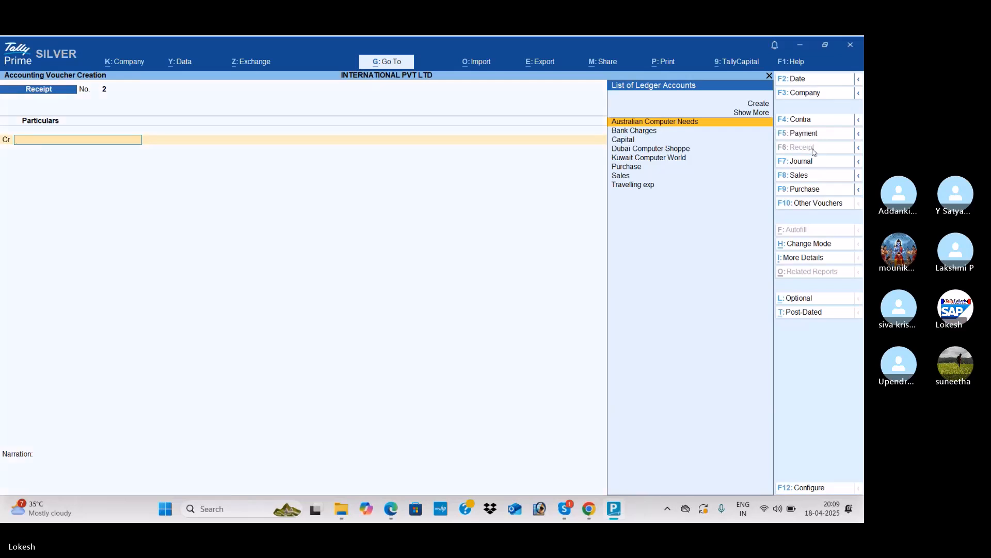
pyautogui.hotkey('alt', 'Tab')
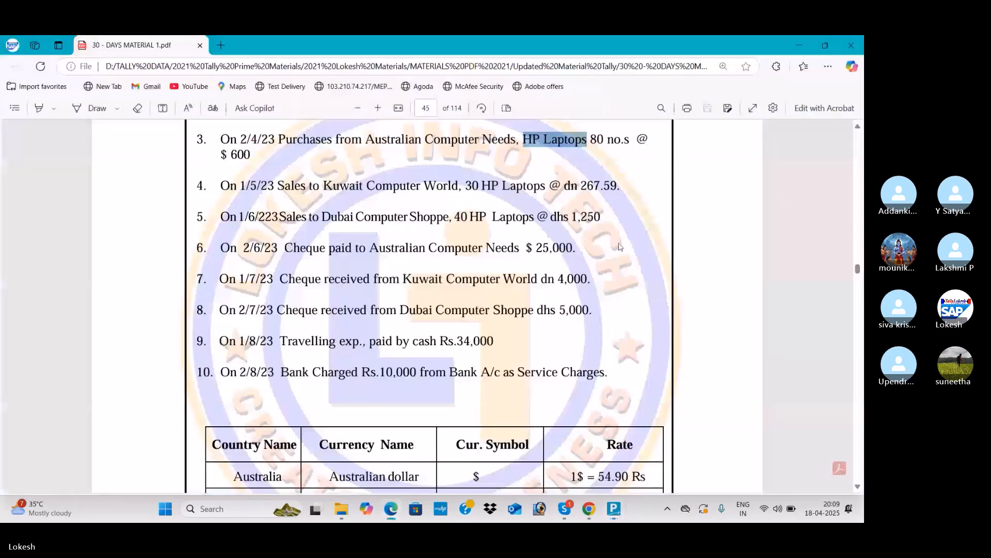
pyautogui.hotkey('alt', 'Tab')
pyautogui.press('F2')
pyautogui.write('1-4')
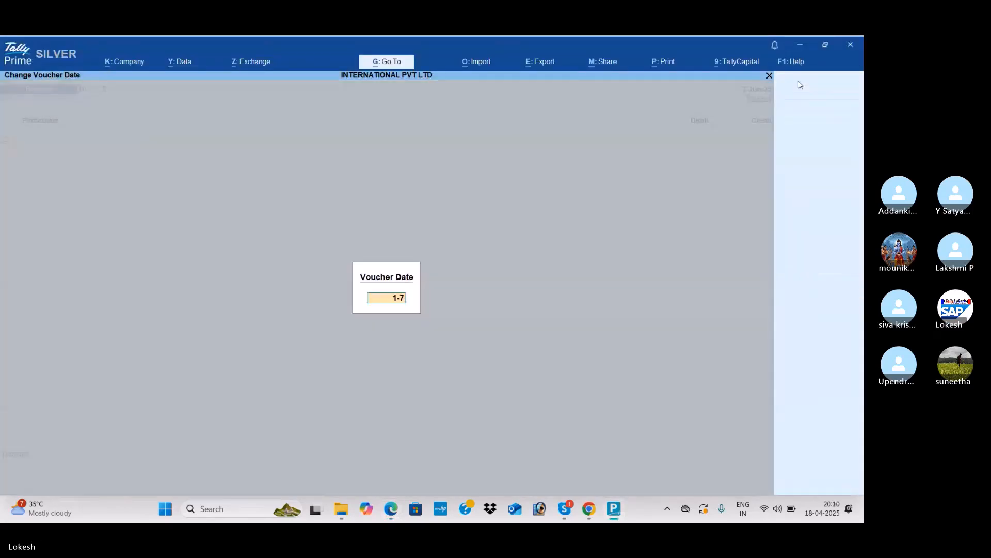
pyautogui.press('Return')
# Step: Credit Kuwait Computer World with dn 4,000, as given in the PDF's seventh transaction, and accept the exchange rate of ₹ 267.59/dn
pyautogui.hotkey('alt', 'Tab')
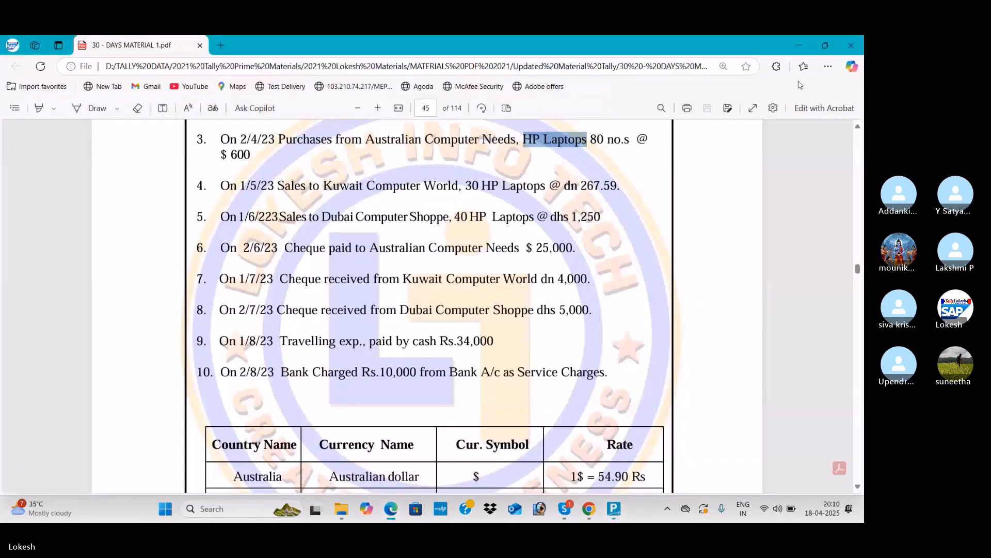
pyautogui.hotkey('alt', 'Tab')
pyautogui.press('Return')
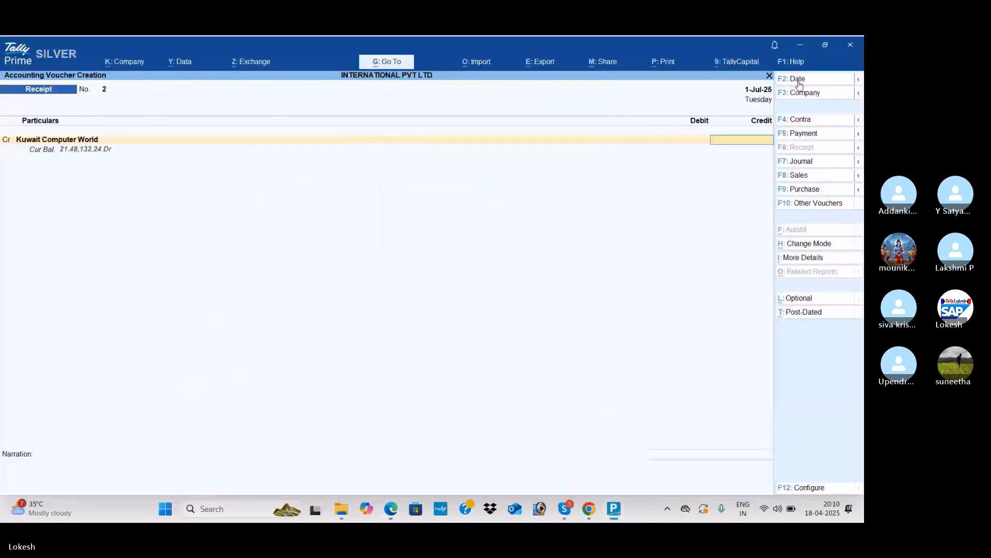
pyautogui.hotkey('alt', 'Tab')
pyautogui.hotkey('alt', 'Tab')
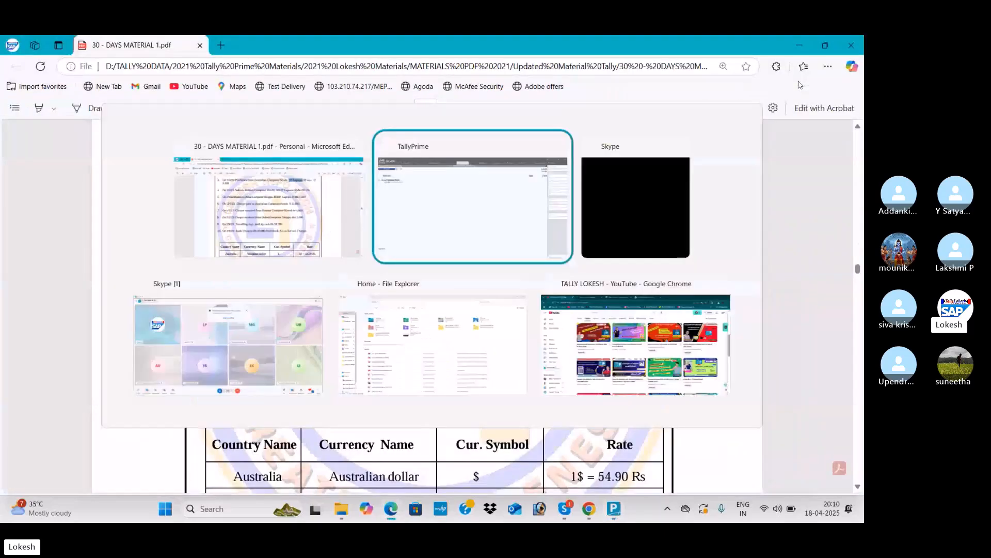
pyautogui.write('dn4,000')
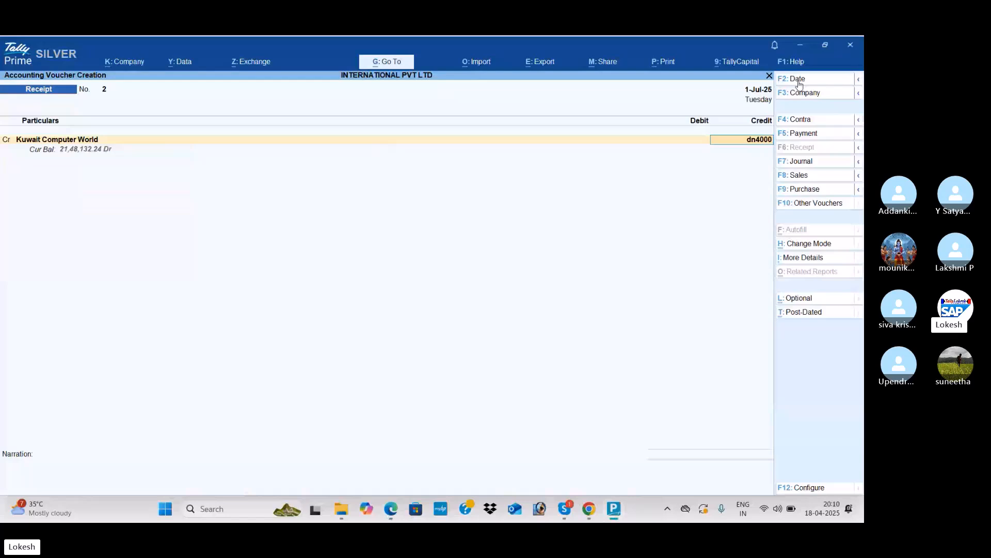
pyautogui.press('Return')
pyautogui.press('Return')
pyautogui.press('Return')
pyautogui.press('Return')
pyautogui.press('Return')
# Step: Debit Icici Bank with the full Kuwait Computer World amount and save the receipt voucher
pyautogui.write('i')
pyautogui.press('Return')
pyautogui.press('Return')
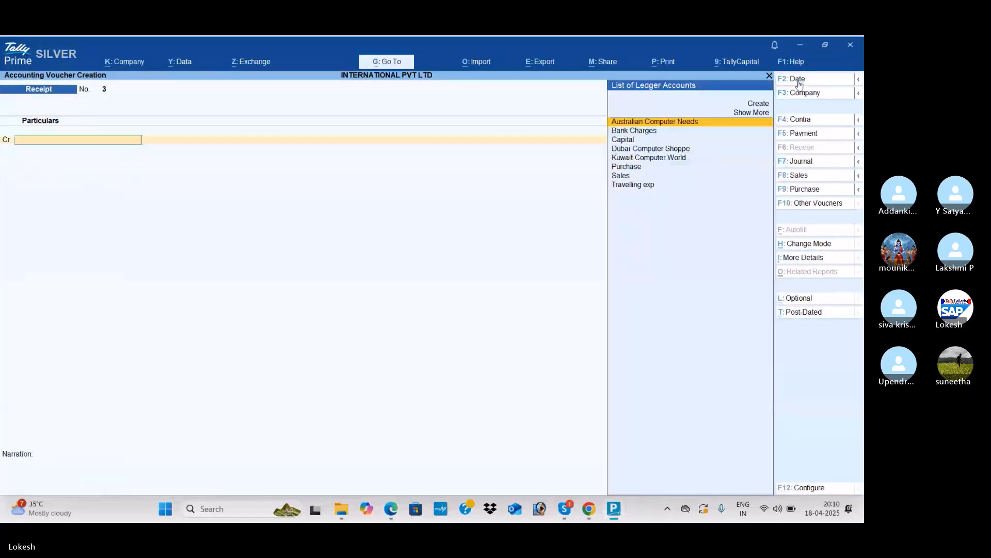
# Step: Date the next receipt voucher 2-Jul-25, taking the day and month from the PDF's eighth transaction
pyautogui.hotkey('alt', 'Tab')
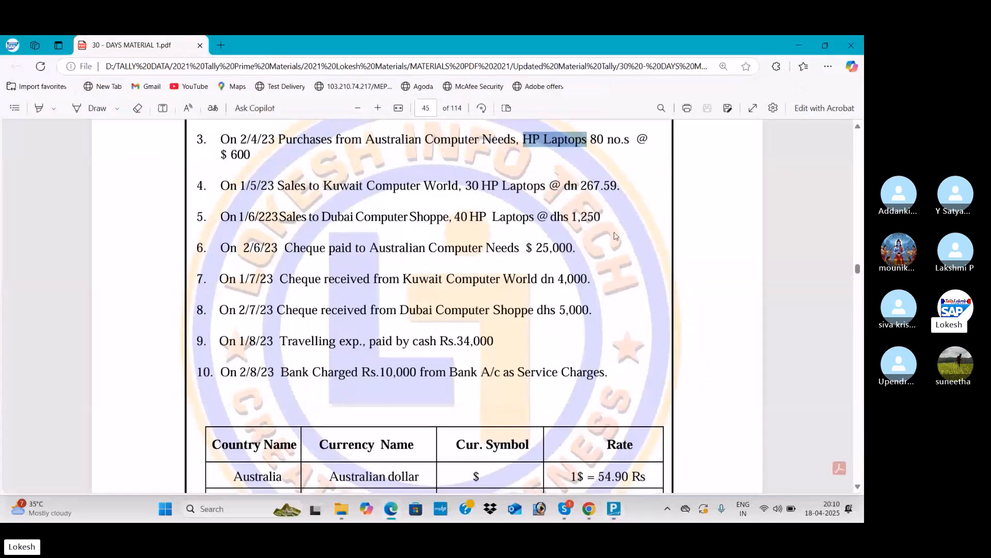
pyautogui.scroll(-2, 261, 215)
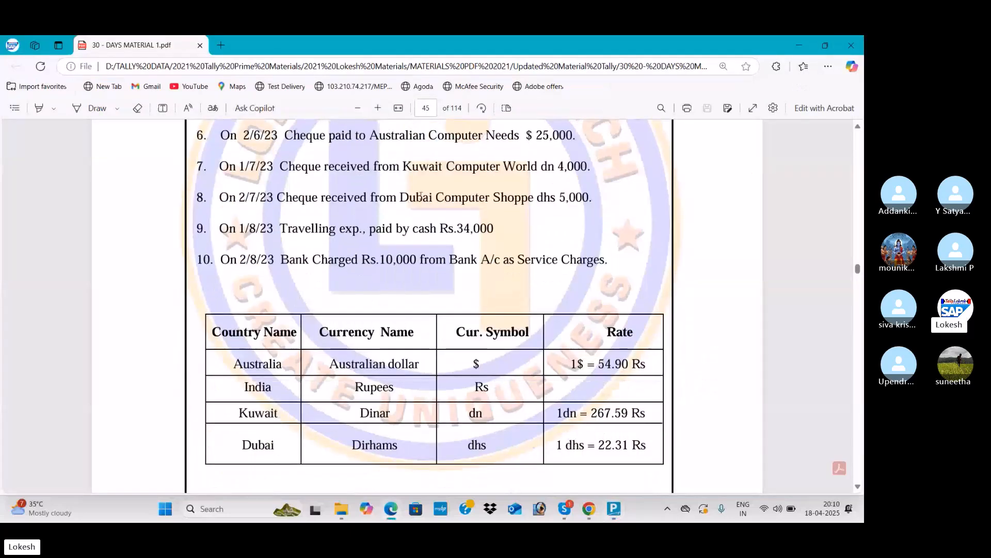
pyautogui.hotkey('alt', 'Tab')
pyautogui.click(820, 79)
pyautogui.write('2-87')
pyautogui.press('BackSpace')
pyautogui.press('BackSpace')
pyautogui.press('BackSpace')
pyautogui.press('BackSpace')
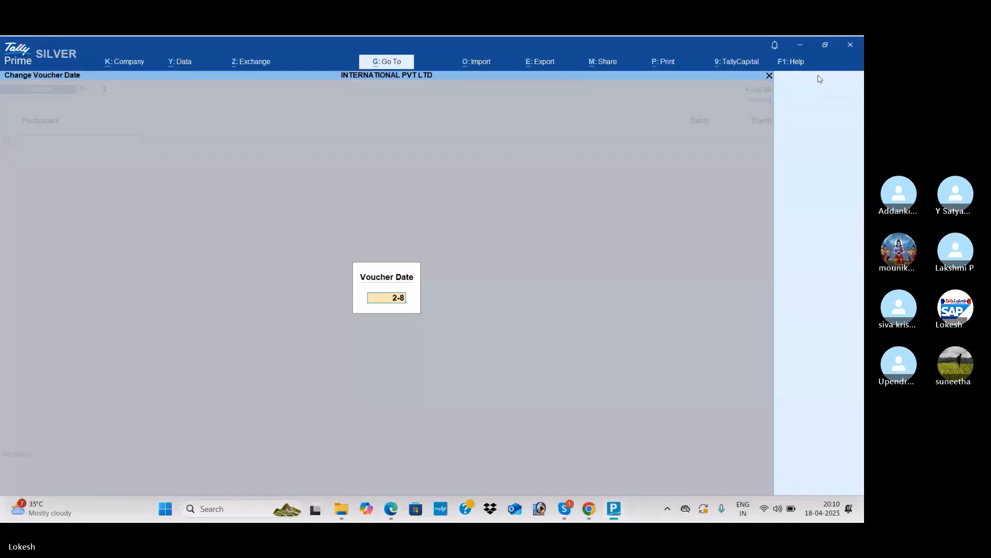
pyautogui.write('2-7')
pyautogui.press('Return')
# Step: Credit Dubai Computer Shoppe with dhs 5,000, as given in the PDF, and accept the exchange rate of ₹ 22.31/dhs
pyautogui.press('Down')
pyautogui.press('Down')
pyautogui.press('Down')
pyautogui.press('Return')
pyautogui.hotkey('alt', 'Tab')
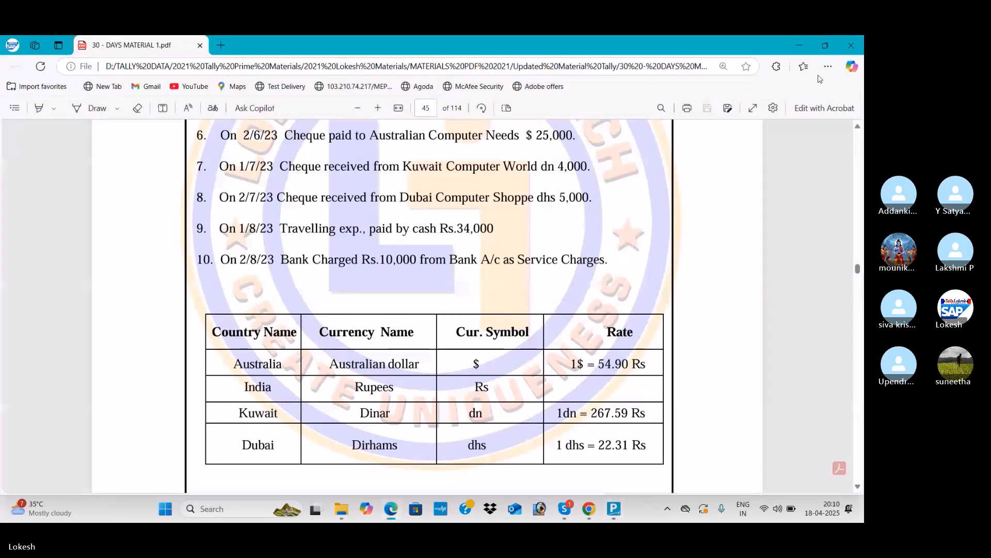
pyautogui.hotkey('alt', 'Tab')
pyautogui.write('dhs5')
pyautogui.hotkey('alt', 'Tab')
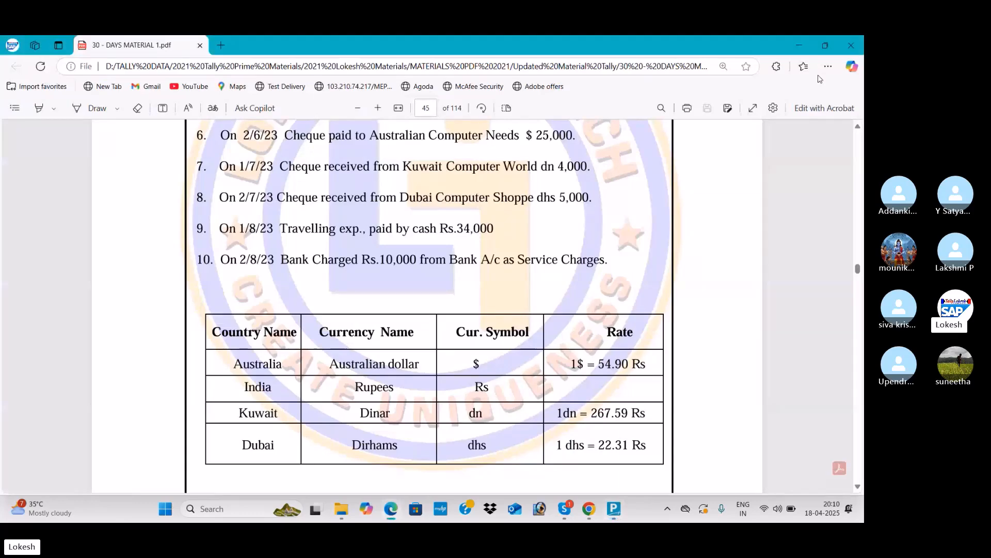
pyautogui.hotkey('alt', 'Tab')
pyautogui.write('000')
pyautogui.press('Return')
pyautogui.press('Return')
pyautogui.press('Return')
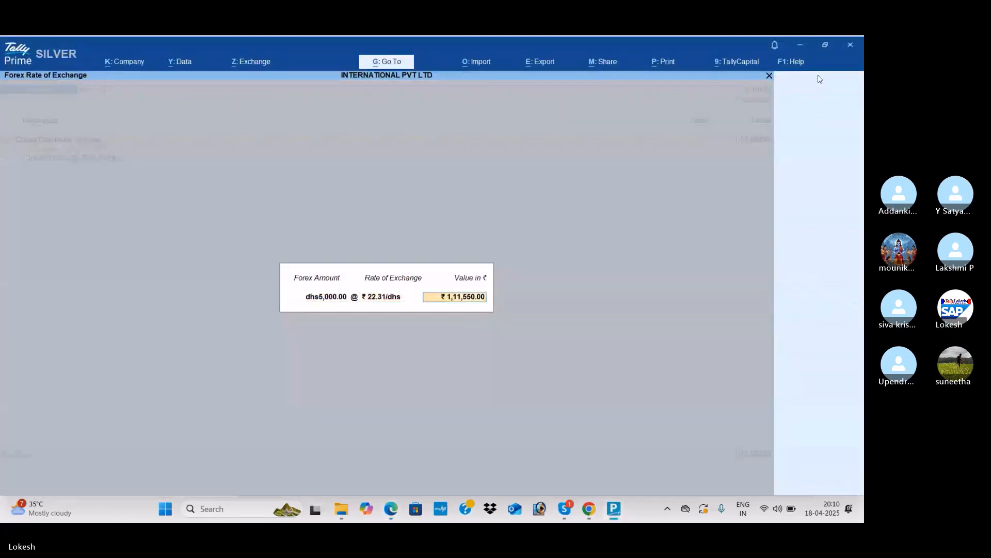
pyautogui.press('Return')
# Step: Debit Icici Bank with the full Dubai Computer Shoppe amount and save the receipt voucher
pyautogui.write('i')
pyautogui.press('Return')
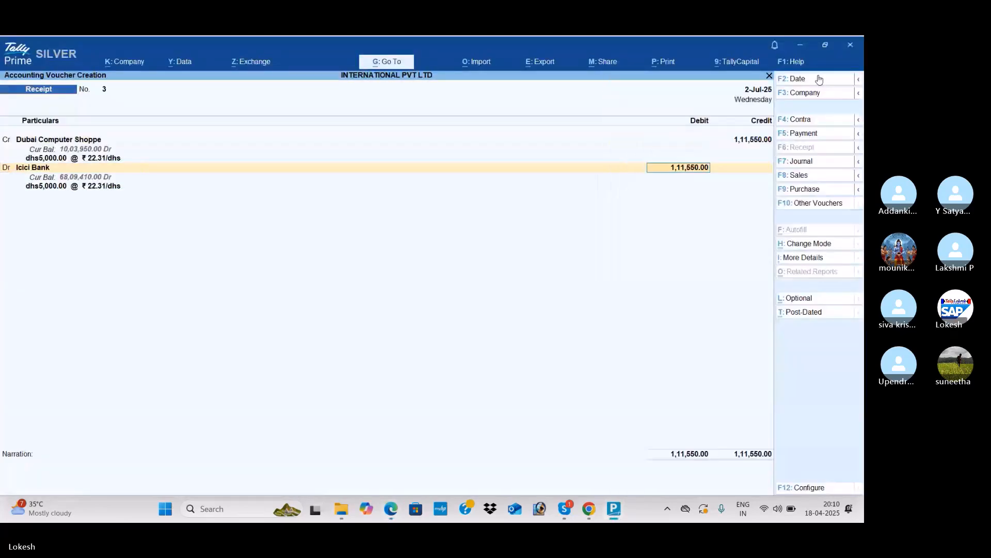
pyautogui.hotkey('ctrl', 'a')
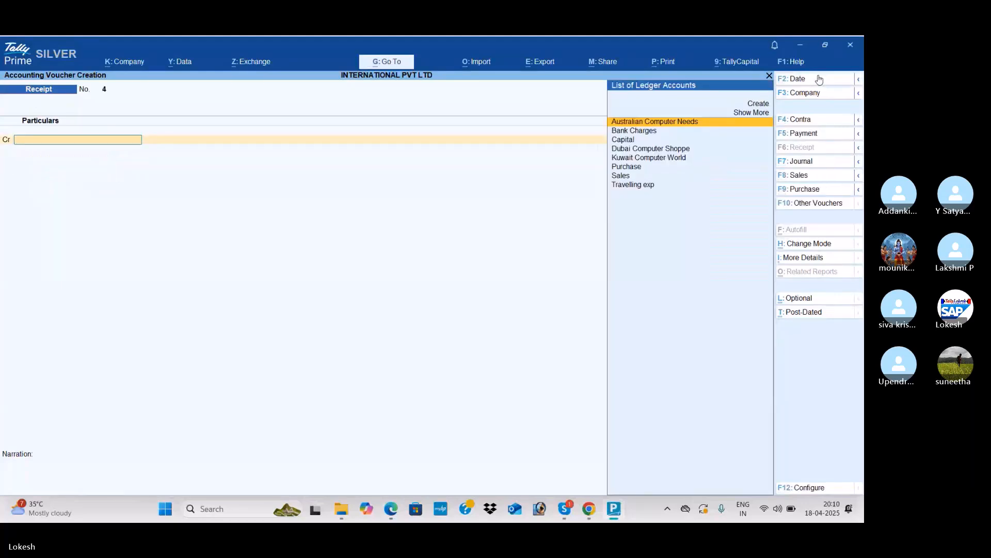
# Step: Start a payment voucher dated 1-Aug-25, taking the day and month from the PDF's ninth transaction
pyautogui.hotkey('alt', 'Tab')
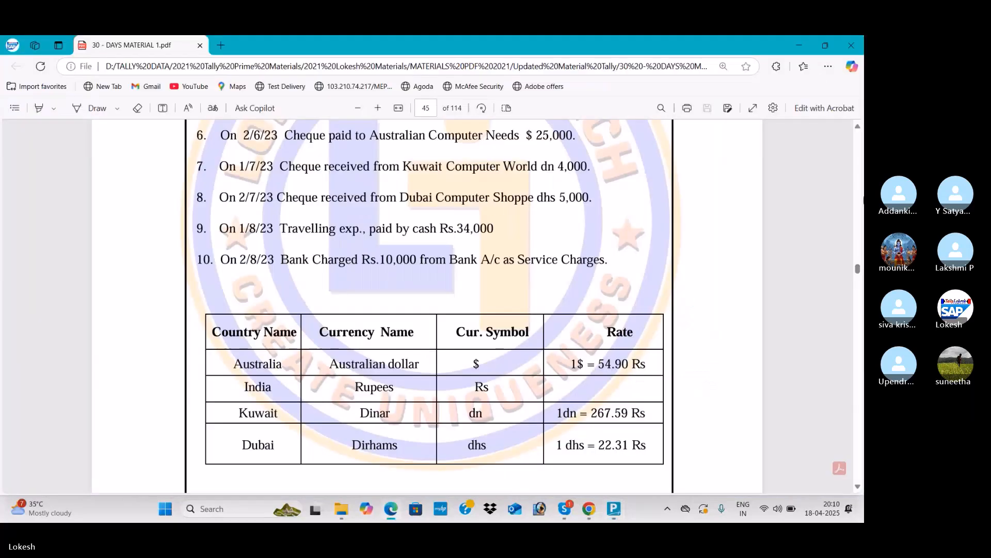
pyautogui.hotkey('alt', 'Tab')
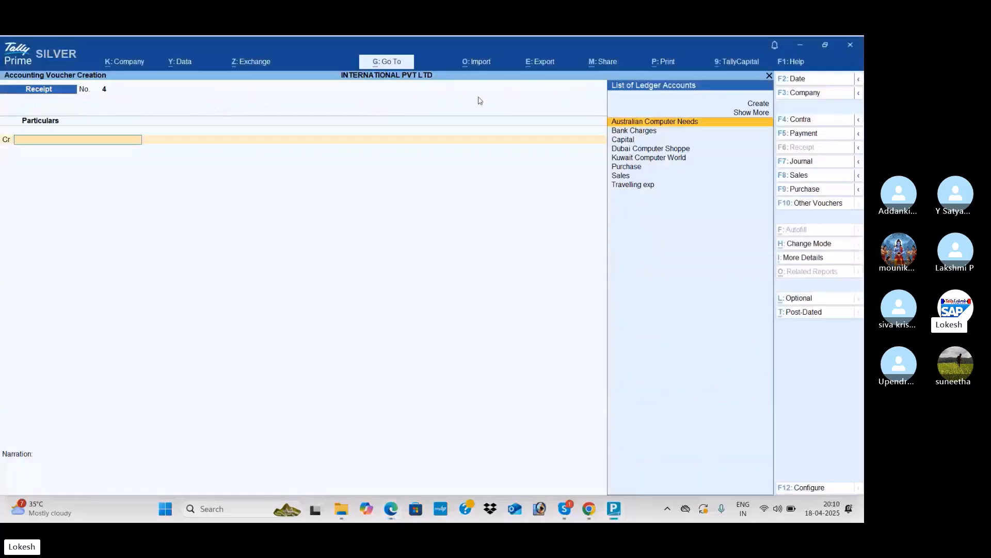
pyautogui.click(822, 138)
pyautogui.click(810, 79)
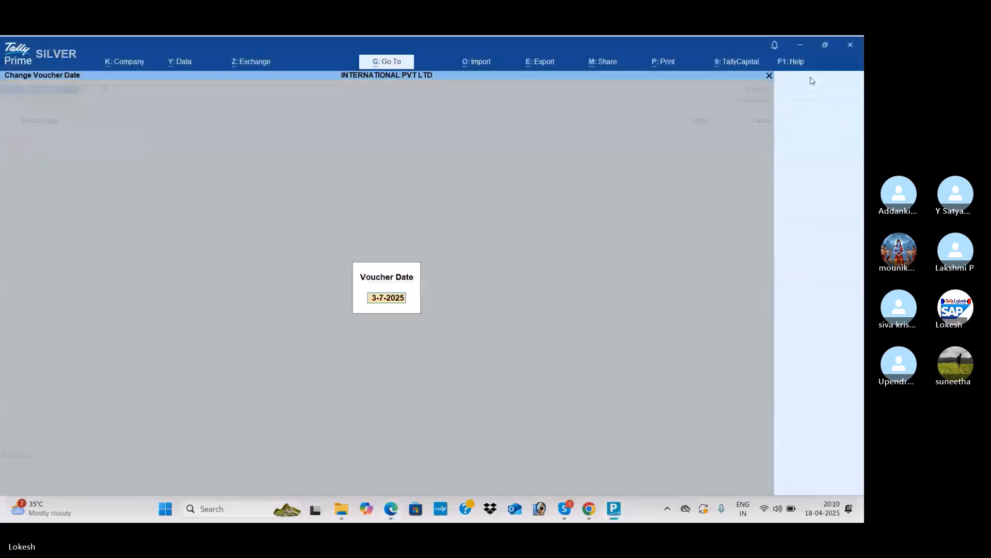
pyautogui.hotkey('alt', 'Tab')
pyautogui.hotkey('alt', 'Tab')
pyautogui.write('1-8')
pyautogui.press('Return')
# Step: Debit Travelling exp with 34,000, as given in the PDF
pyautogui.write('Tr')
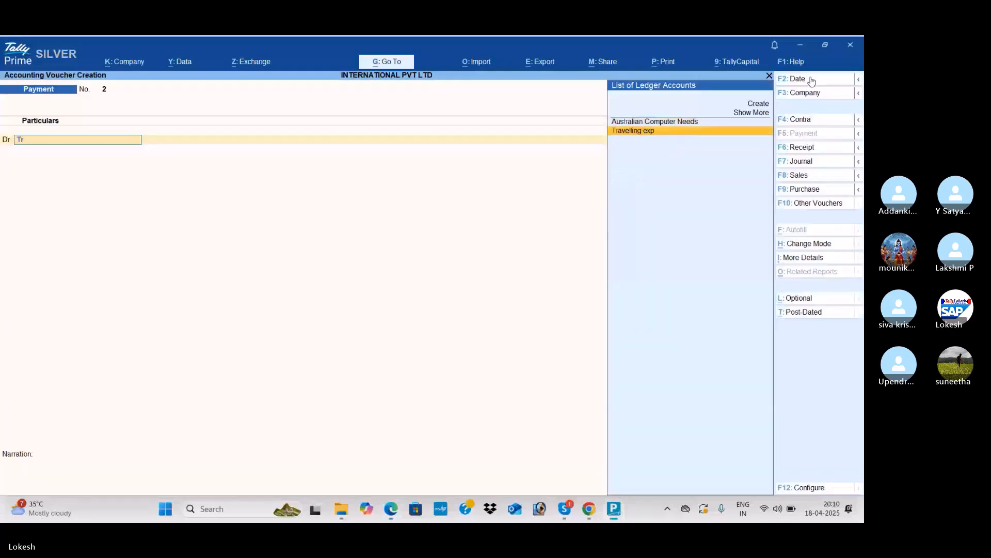
pyautogui.press('Return')
pyautogui.hotkey('alt', 'Tab')
pyautogui.hotkey('alt', 'Tab')
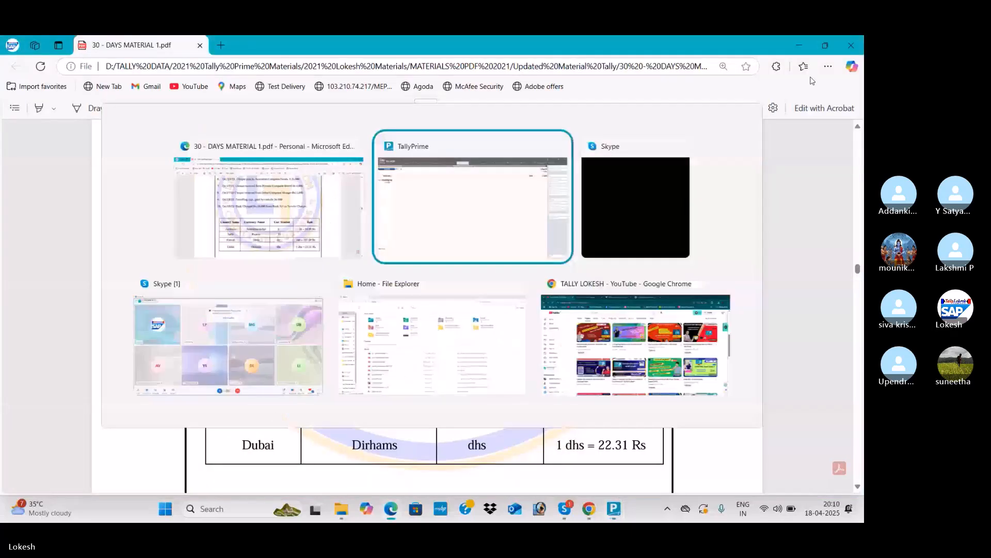
pyautogui.write('34000')
pyautogui.press('Return')
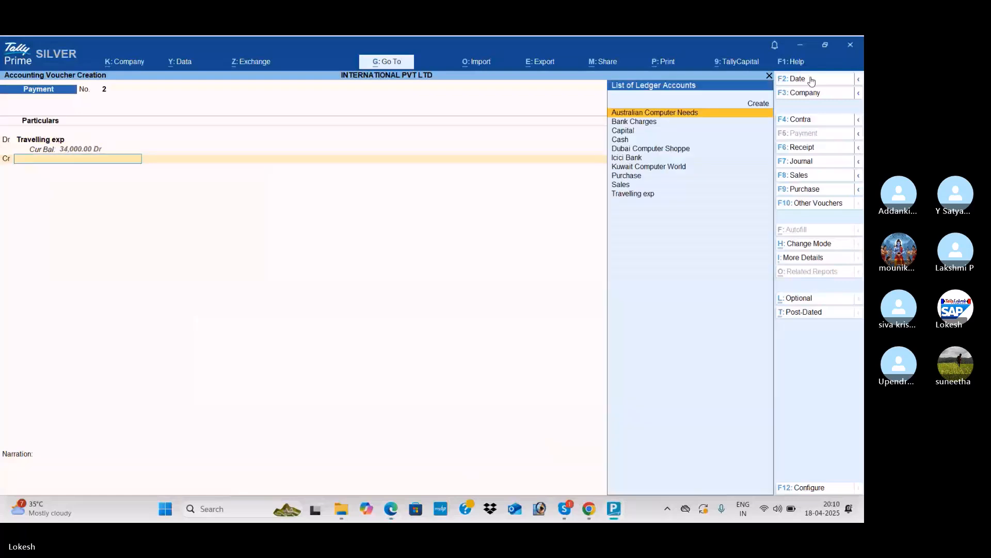
# Step: Credit Cash with the full travelling expense amount and save the payment voucher
pyautogui.hotkey('alt', 'Tab')
pyautogui.hotkey('alt', 'Tab')
pyautogui.press('Down')
pyautogui.press('Down')
pyautogui.press('Down')
pyautogui.press('Return')
pyautogui.press('Return')
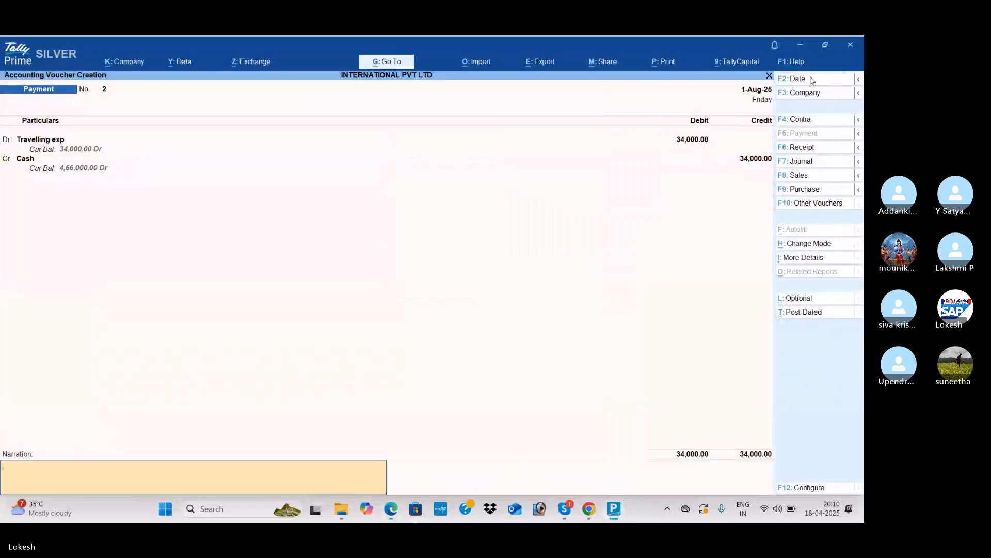
pyautogui.press('Return')
pyautogui.press('Return')
# Step: Date the next payment voucher 2-Aug-25, taking the day and month from the PDF's tenth transaction
pyautogui.hotkey('alt', 'Tab')
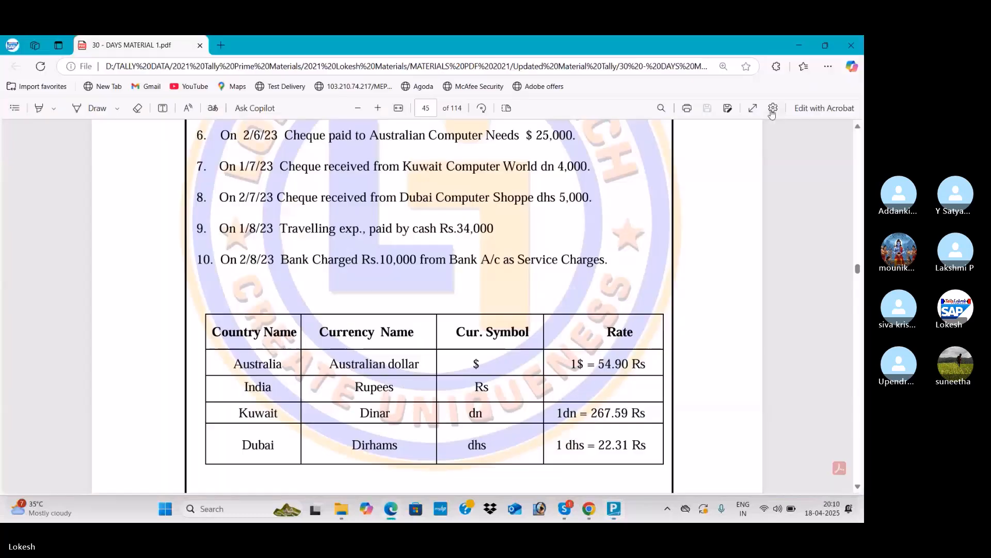
pyautogui.hotkey('alt', 'Tab')
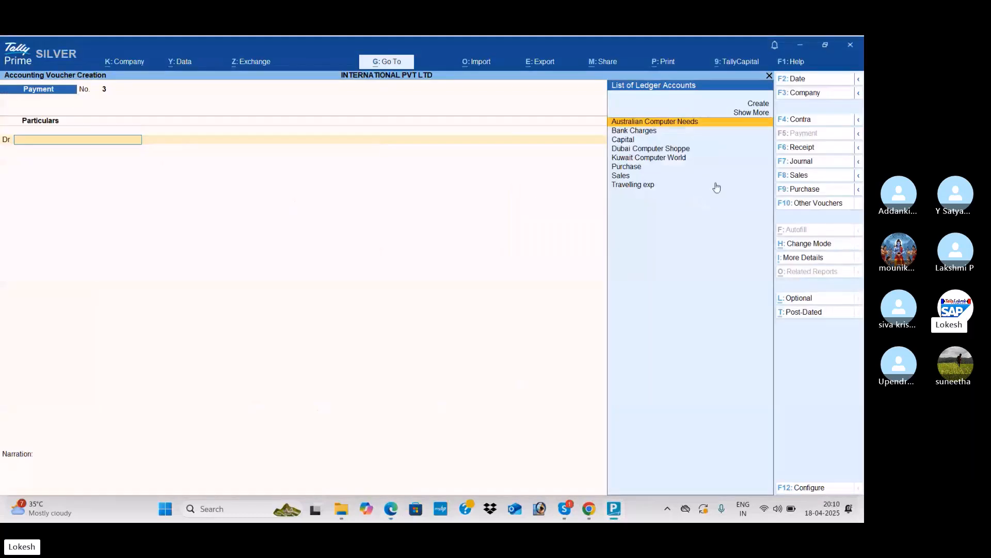
pyautogui.click(813, 78)
pyautogui.press('BackSpace')
pyautogui.write('2-8')
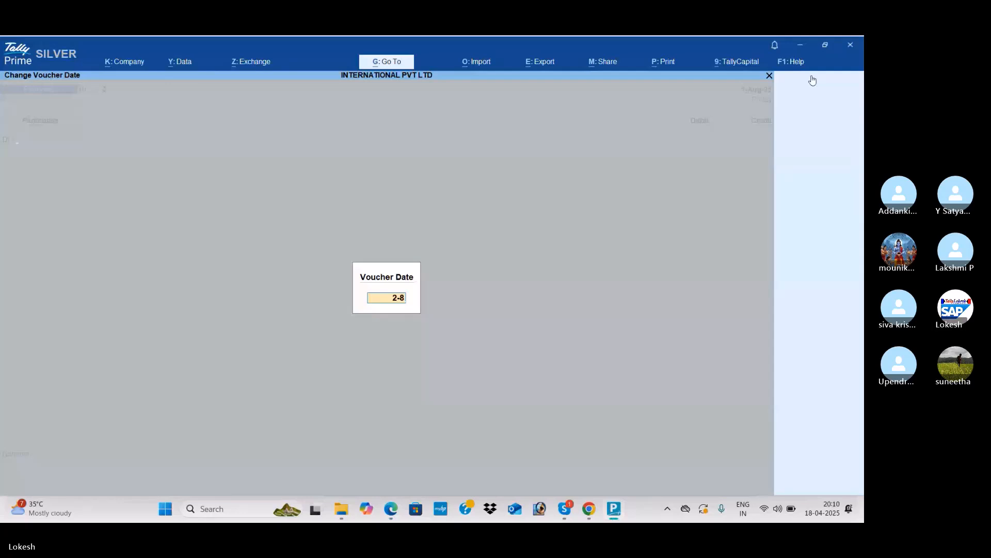
pyautogui.press('Return')
# Step: Debit Bank Charges with 10,000, as given in the PDF
pyautogui.press('Return')
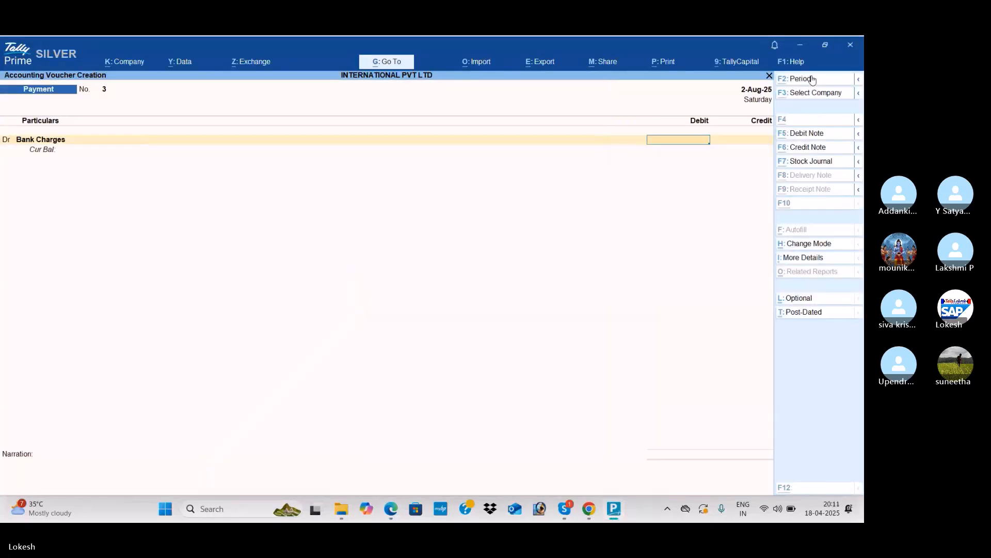
pyautogui.hotkey('alt', 'Tab')
pyautogui.hotkey('alt', 'Tab')
pyautogui.write('10000')
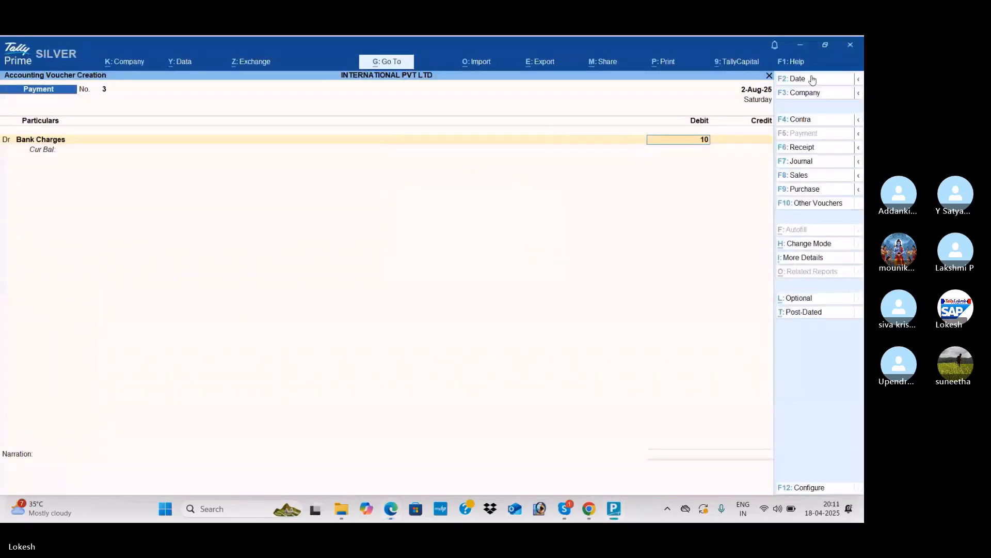
pyautogui.press('Return')
# Step: Credit Icici Bank with the full bank charges amount, accept the default cheque allocation, save the payment voucher and leave voucher entry
pyautogui.write('i')
pyautogui.press('Return')
pyautogui.press('Return')
pyautogui.press('Return')
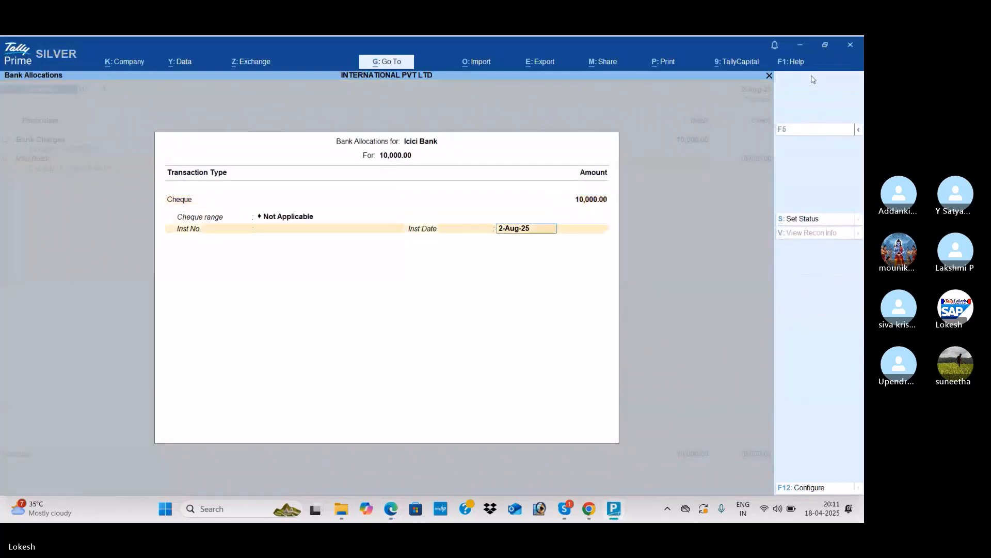
pyautogui.press('Return')
pyautogui.press('Return')
pyautogui.press('Return')
pyautogui.press('Return')
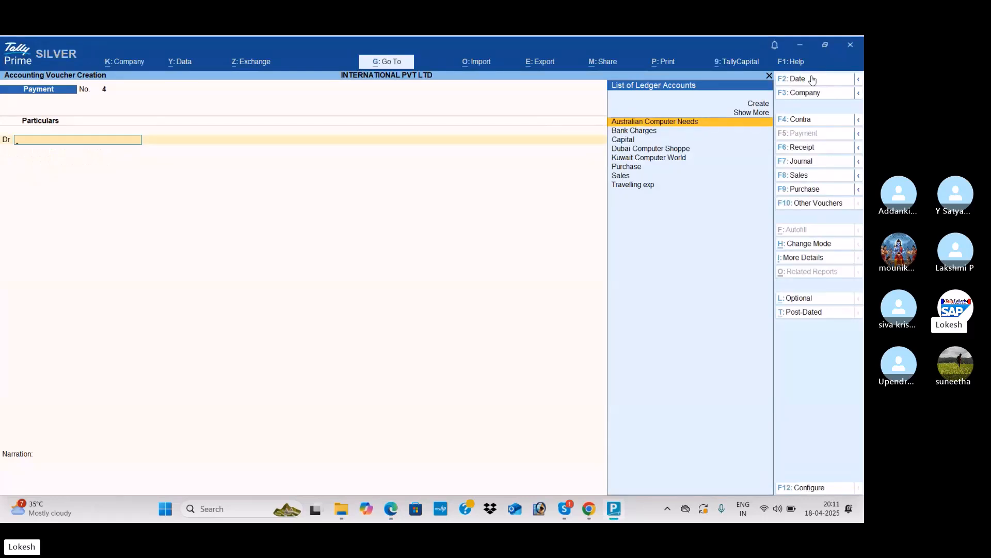
pyautogui.press('Escape')
# Step: Review the recorded vouchers in the Day Book for the period 1-Apr-25 to 2-Aug-25, and close it
pyautogui.press('Down')
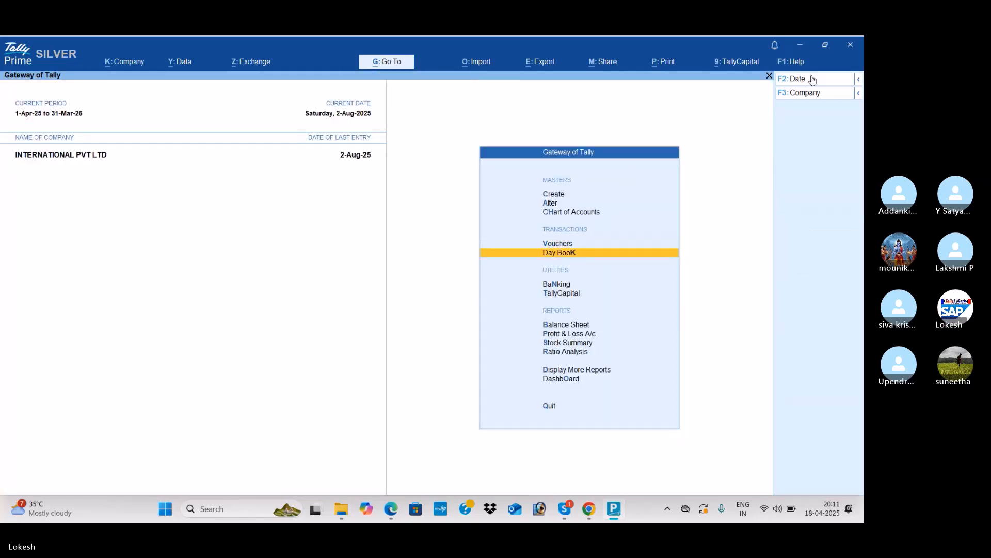
pyautogui.press('Return')
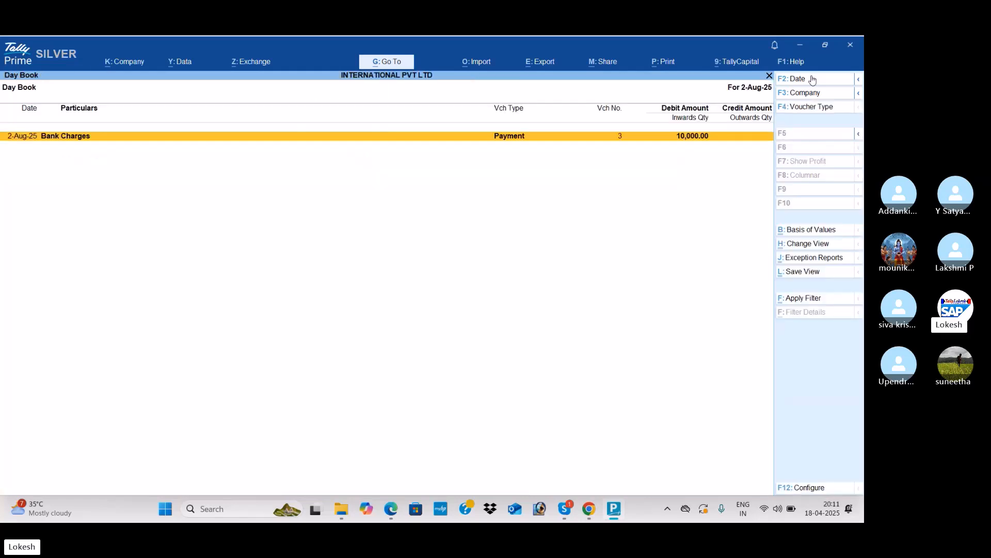
pyautogui.hotkey('alt', 'F2')
pyautogui.press('BackSpace')
pyautogui.press('Return')
pyautogui.press('BackSpace')
pyautogui.press('Return')
pyautogui.press('Down')
pyautogui.press('Down')
pyautogui.press('Down')
pyautogui.press('Down')
pyautogui.press('Down')
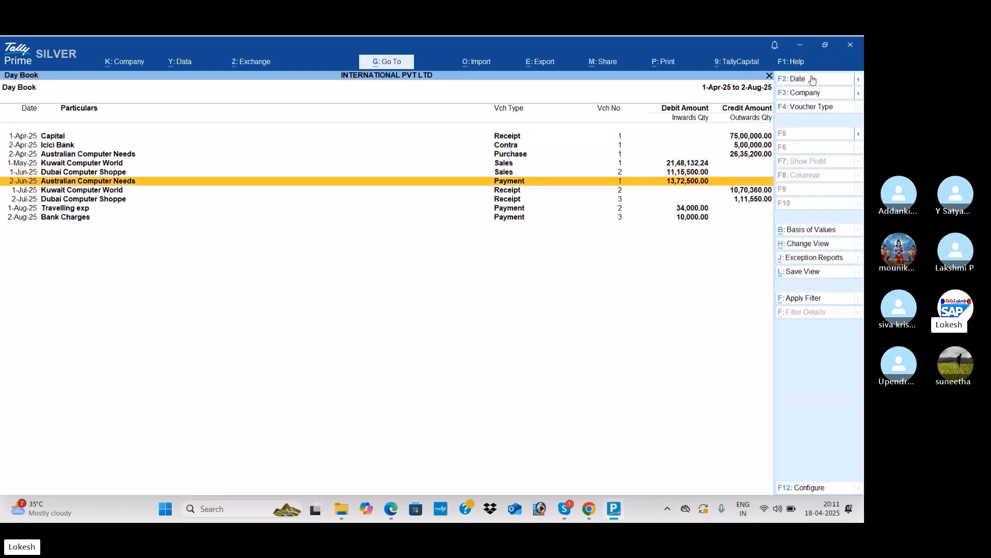
pyautogui.press('Escape')
# Step: Open the Profit & Loss A/c in detailed view
pyautogui.press('Down')
pyautogui.press('Down')
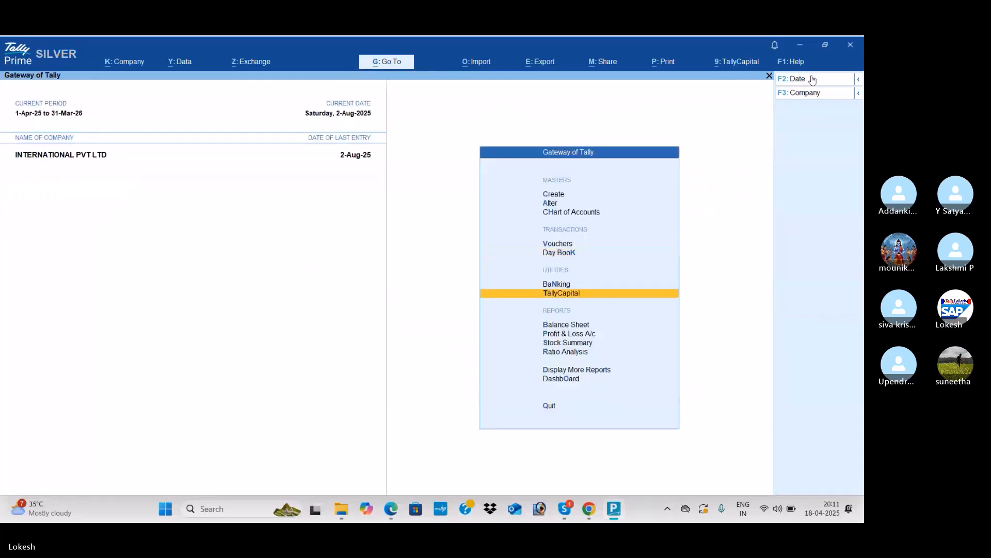
pyautogui.press('Down')
pyautogui.press('Down')
pyautogui.press('Return')
pyautogui.hotkey('alt', 'F5')
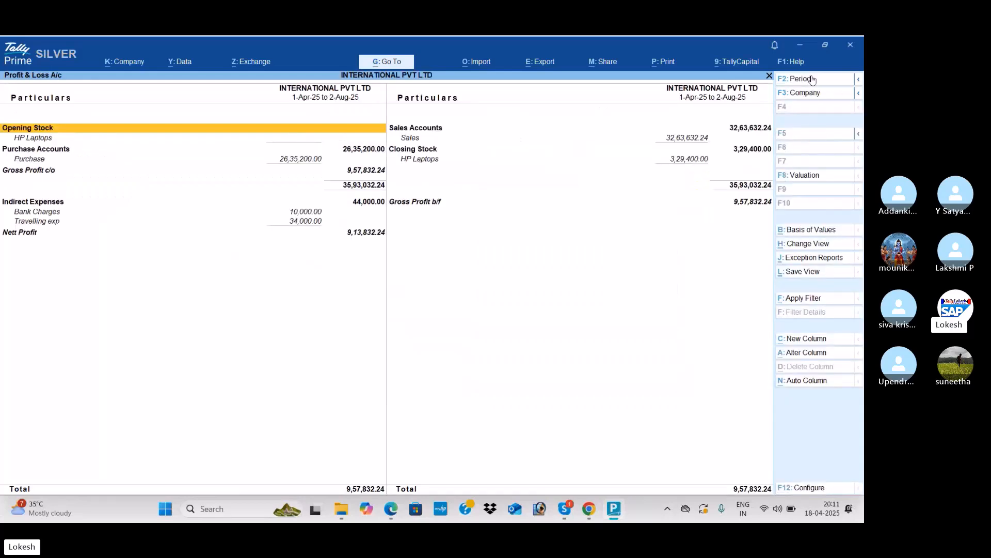
# Step: Compare the Nett Profit in the Profit & Loss A/c with the net profit given in the PDF for the problem
pyautogui.hotkey('alt', 'Tab')
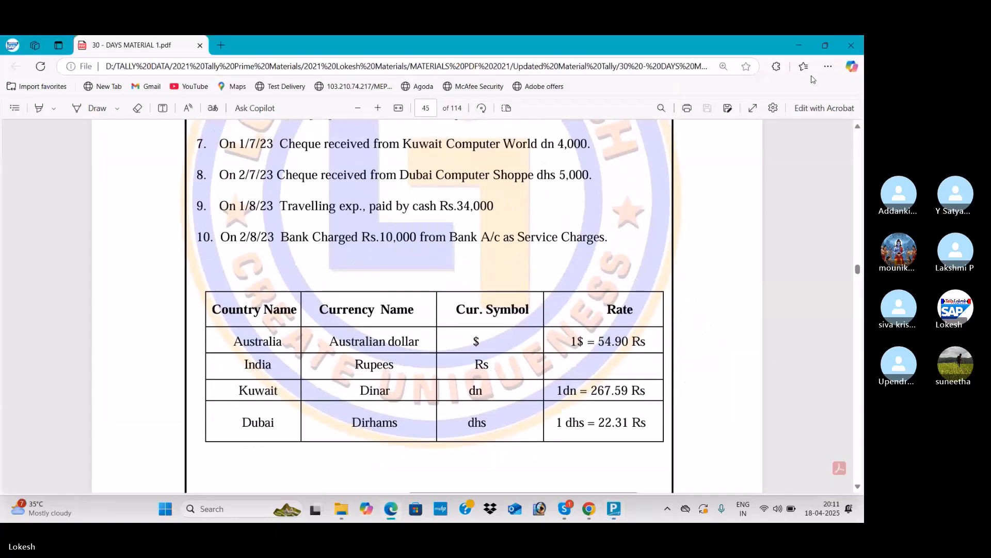
pyautogui.press('Down')
pyautogui.press('Down')
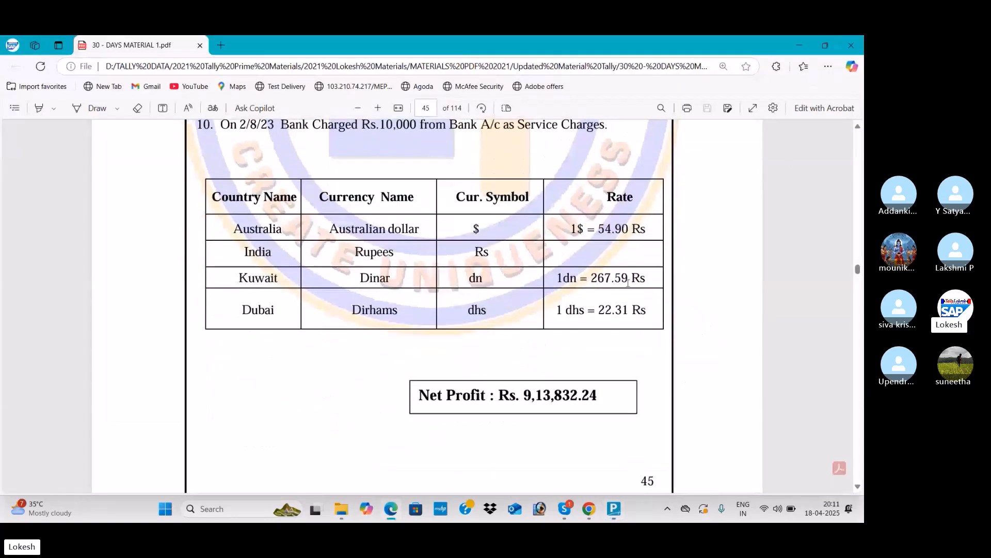
pyautogui.hotkey('alt', 'Tab')
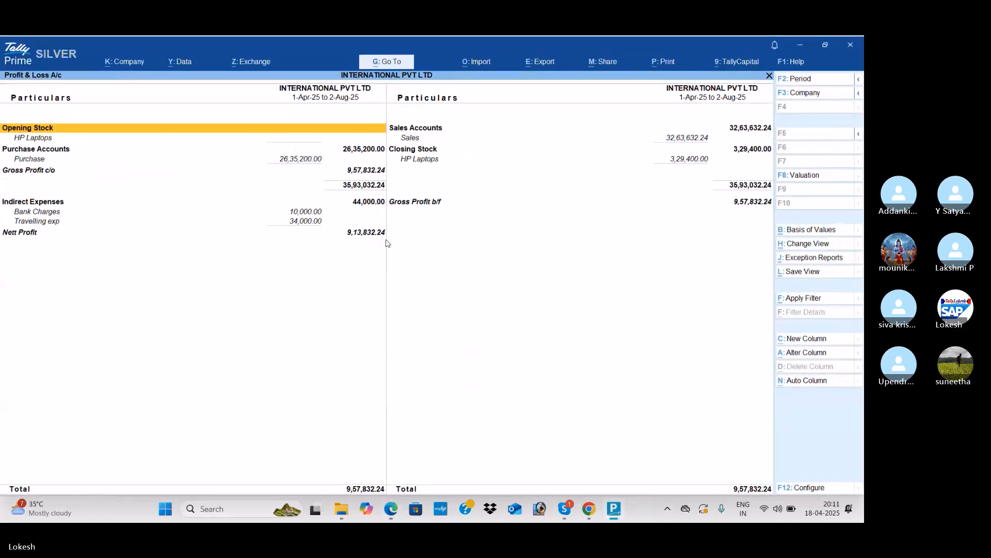
# Step: Add a Profit & Loss A/c column starting 1-Apr-25 in Dollor currency, with default stock valuation and actual values
pyautogui.hotkey('alt', 'c')
pyautogui.press('Return')
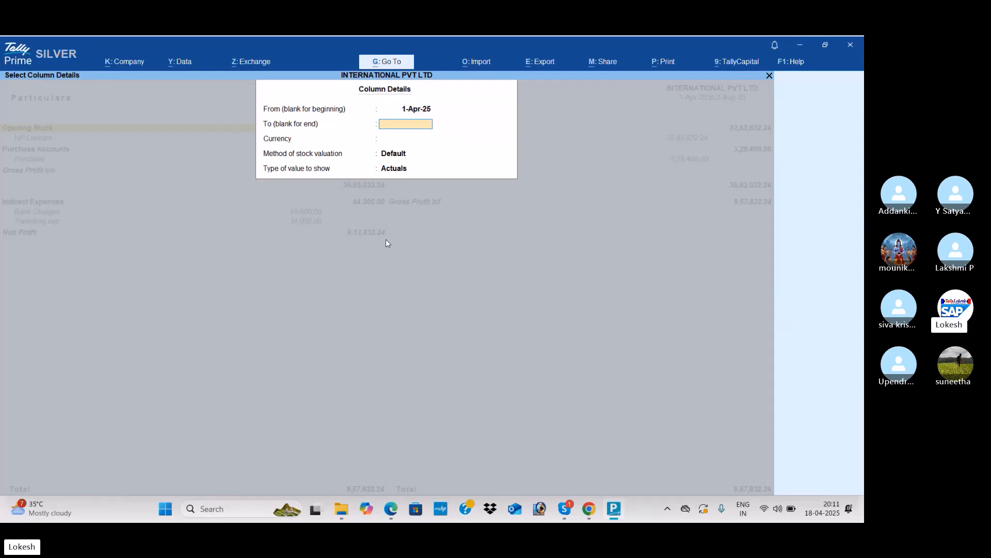
pyautogui.press('Return')
pyautogui.press('Down')
pyautogui.press('Return')
pyautogui.press('Return')
pyautogui.press('Return')
pyautogui.press('Return')
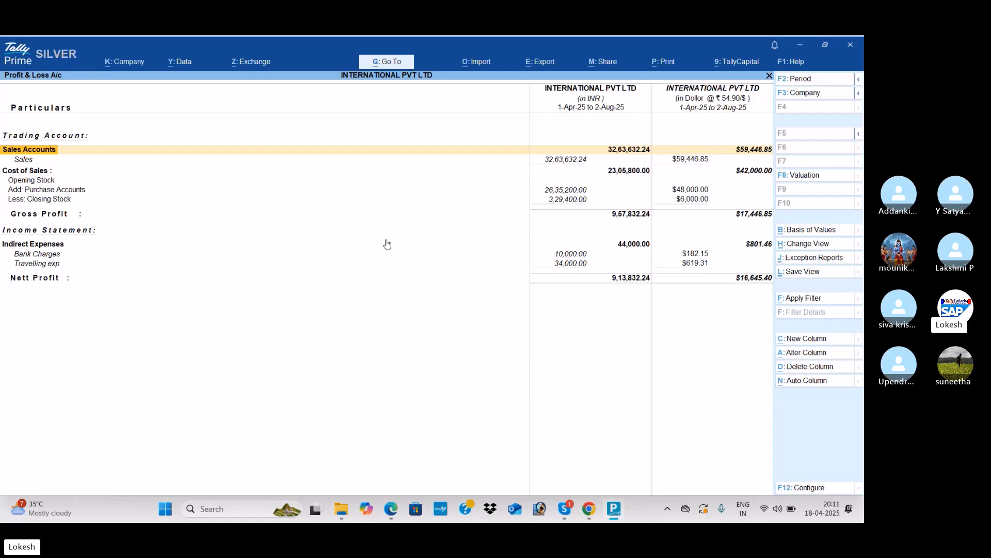
# Step: Add another Profit & Loss A/c column from 1-Apr-25 in the dhs currency, keeping default stock valuation and Actuals
pyautogui.hotkey('alt', 'c')
pyautogui.press('Return')
pyautogui.press('Return')
pyautogui.press('Down')
pyautogui.press('Down')
pyautogui.press('Return')
pyautogui.press('Return')
pyautogui.press('Return')
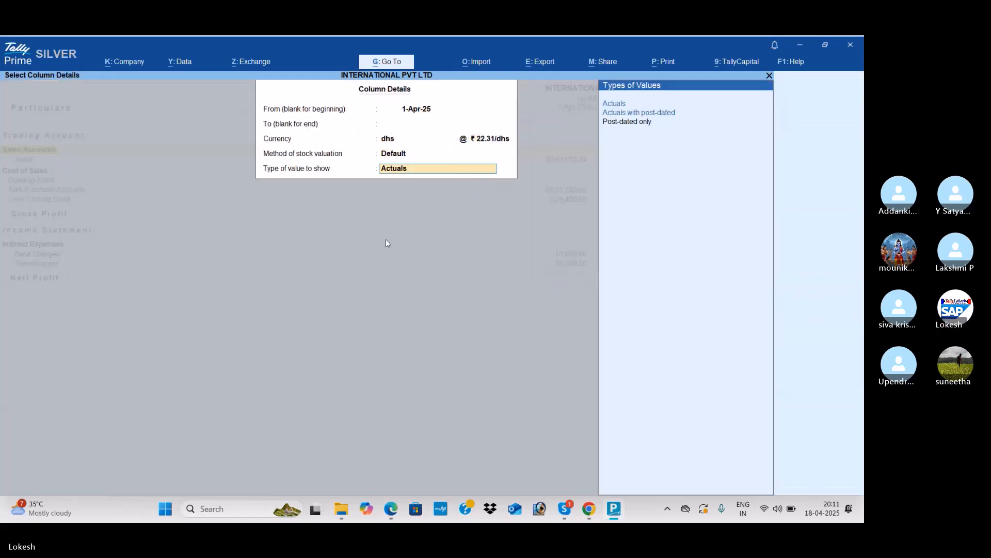
pyautogui.press('Return')
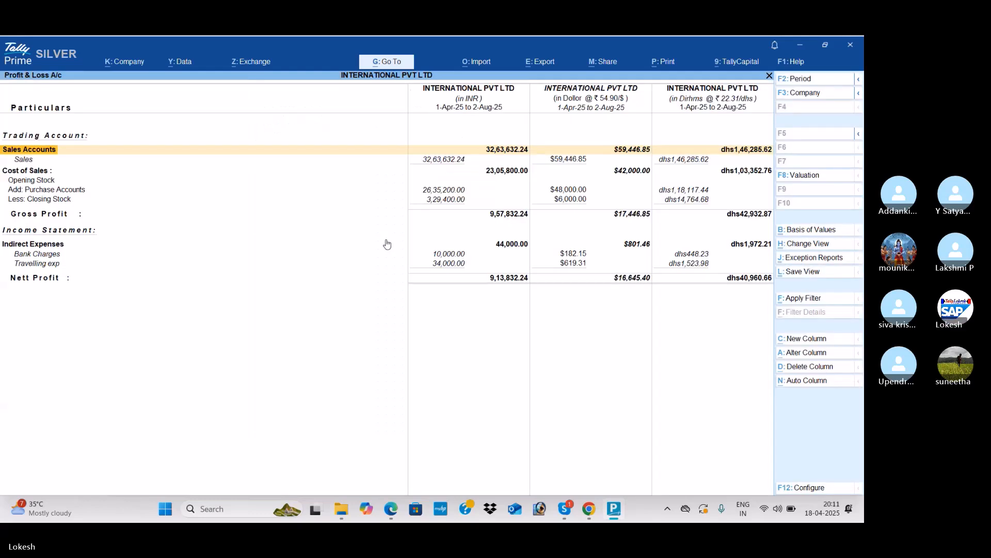
# Step: Add a further Profit & Loss A/c column from 1-Apr-25 in the dn currency, keeping default stock valuation and Actuals
pyautogui.hotkey('alt', 'c')
pyautogui.press('Return')
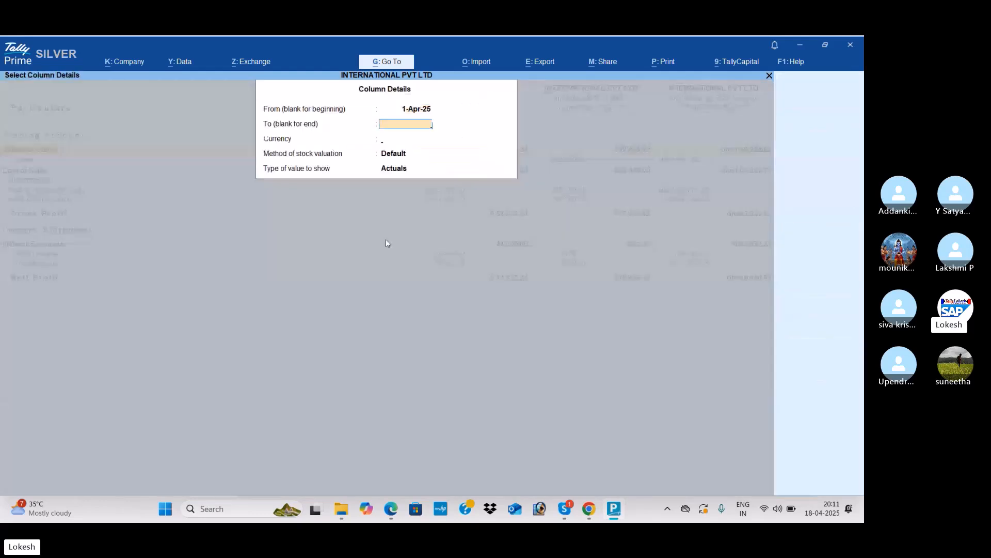
pyautogui.press('Return')
pyautogui.press('Down')
pyautogui.press('Down')
pyautogui.press('Down')
pyautogui.press('Return')
pyautogui.press('Return')
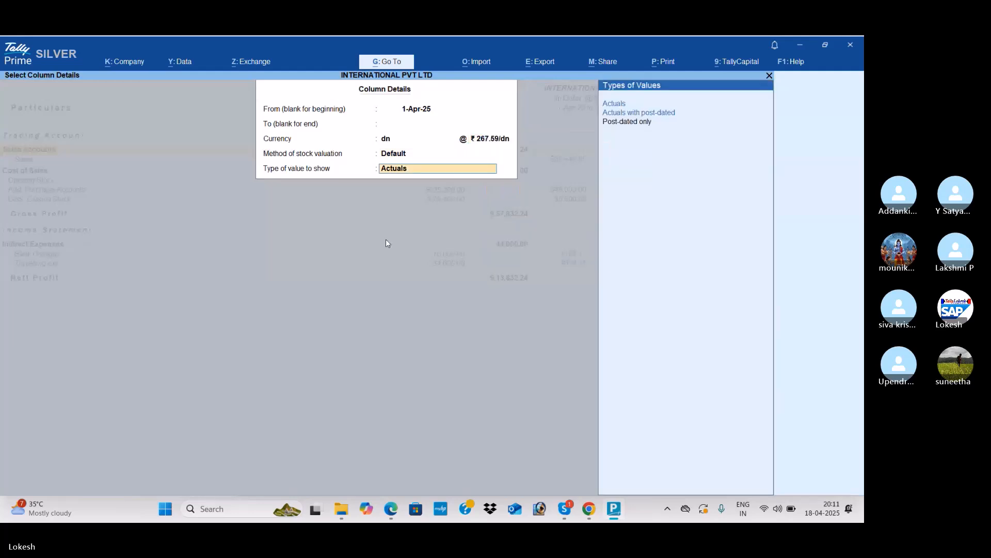
pyautogui.press('Return')
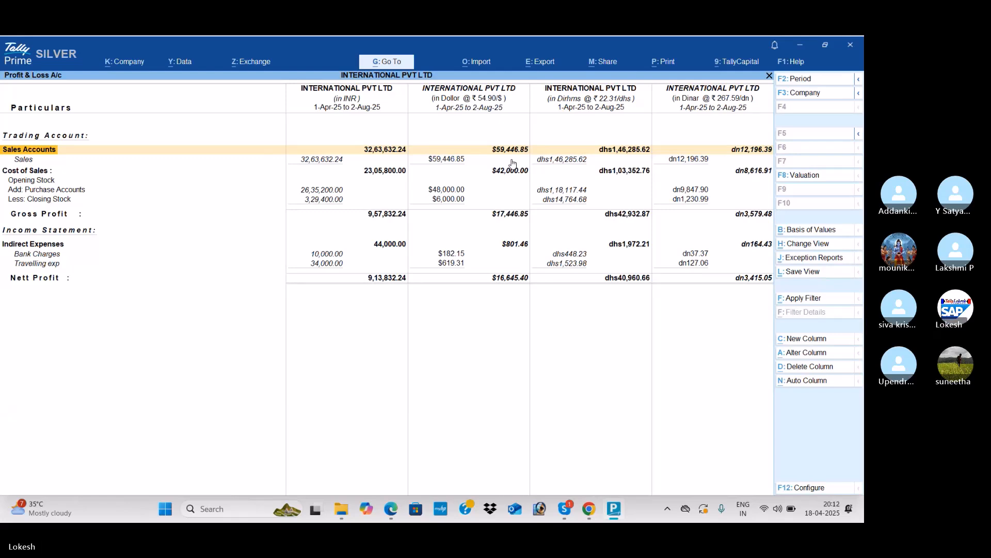
# Step: Open the Stock Summary and configure it to show Goods Inwards and Goods Outwards
pyautogui.press('Escape')
pyautogui.press('Down')
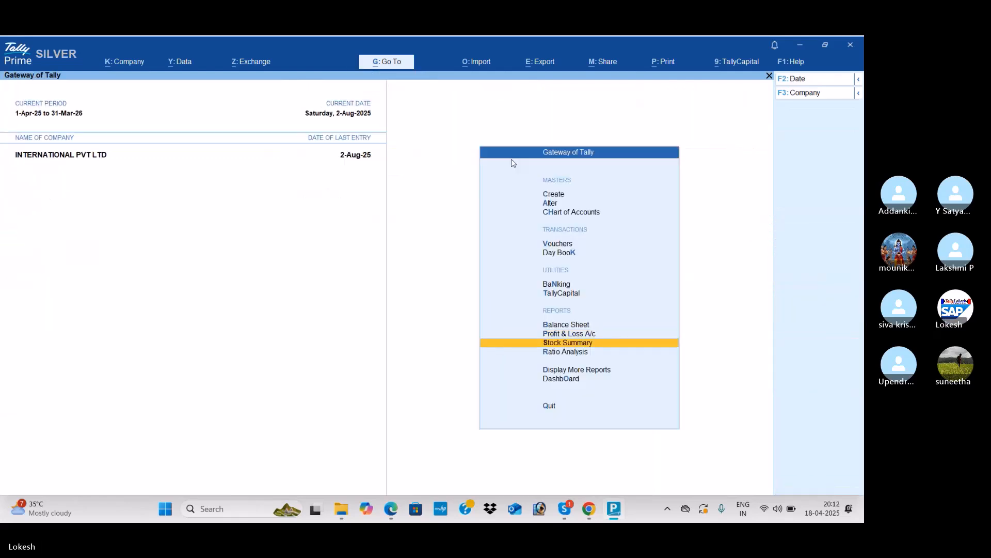
pyautogui.press('Return')
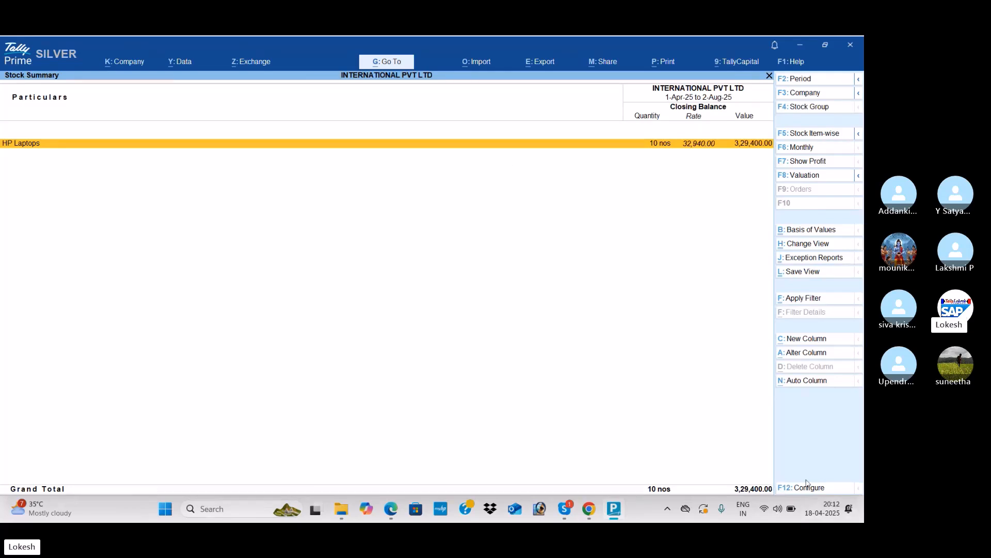
pyautogui.click(809, 487)
pyautogui.press('Down')
pyautogui.press('Down')
pyautogui.press('Down')
pyautogui.press('Down')
pyautogui.press('Down')
pyautogui.write('y')
pyautogui.press('Return')
pyautogui.write('y')
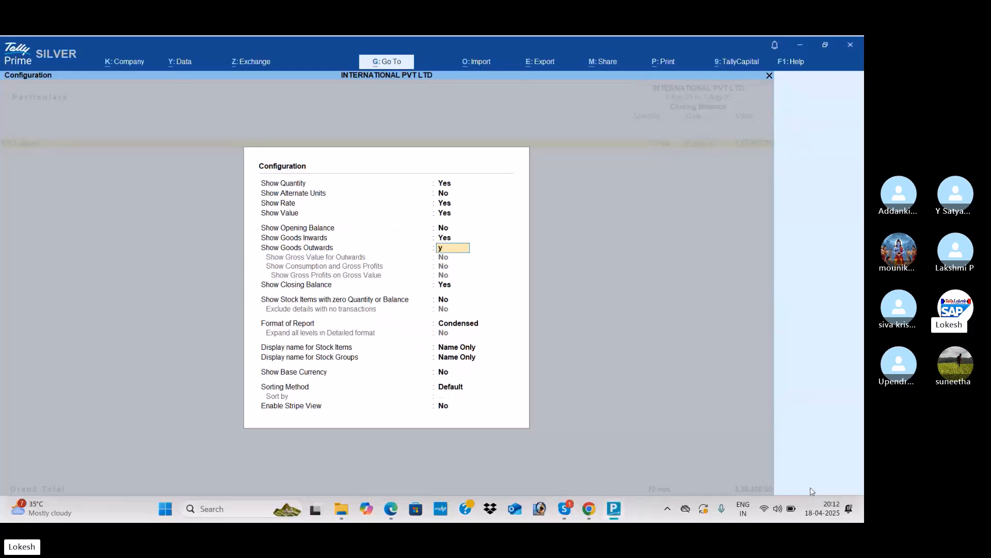
pyautogui.press('Return')
pyautogui.hotkey('ctrl', 'a')
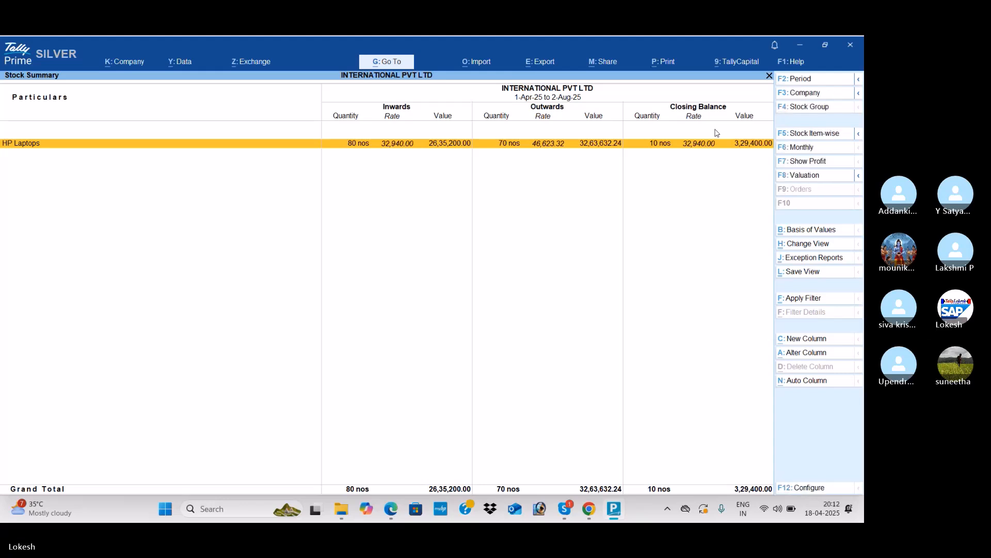
# Step: Leave the Stock Summary and view the company Dashboard
pyautogui.press('Escape')
pyautogui.press('Down')
pyautogui.press('Down')
pyautogui.press('Down')
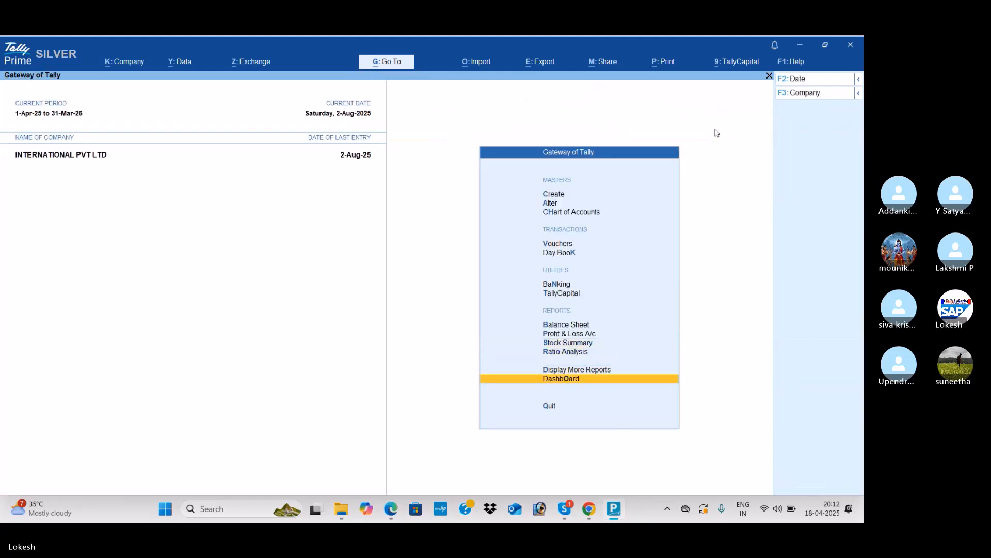
pyautogui.press('Return')
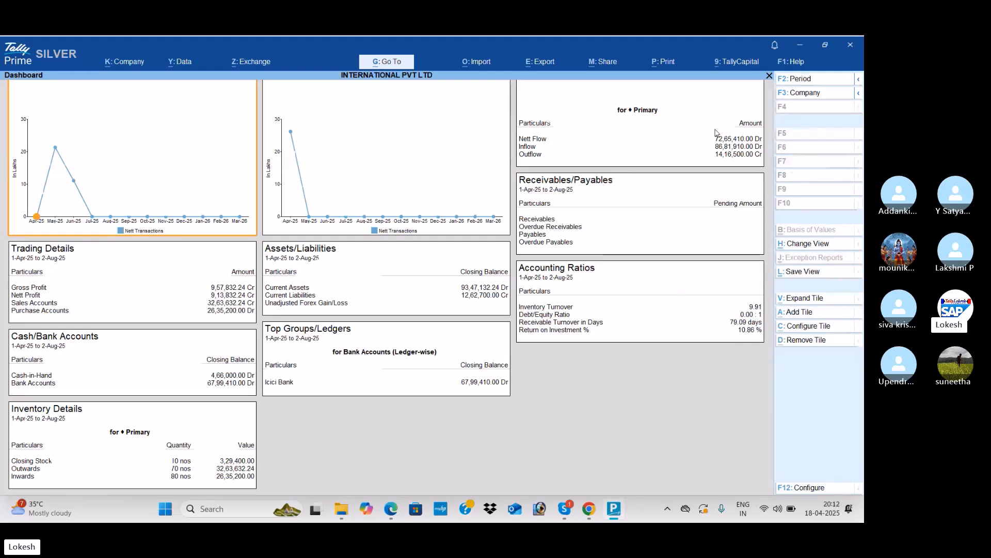
# Step: Close the Dashboard and view the Trial Balance in detailed format
pyautogui.press('Escape')
pyautogui.press('Up')
pyautogui.press('Return')
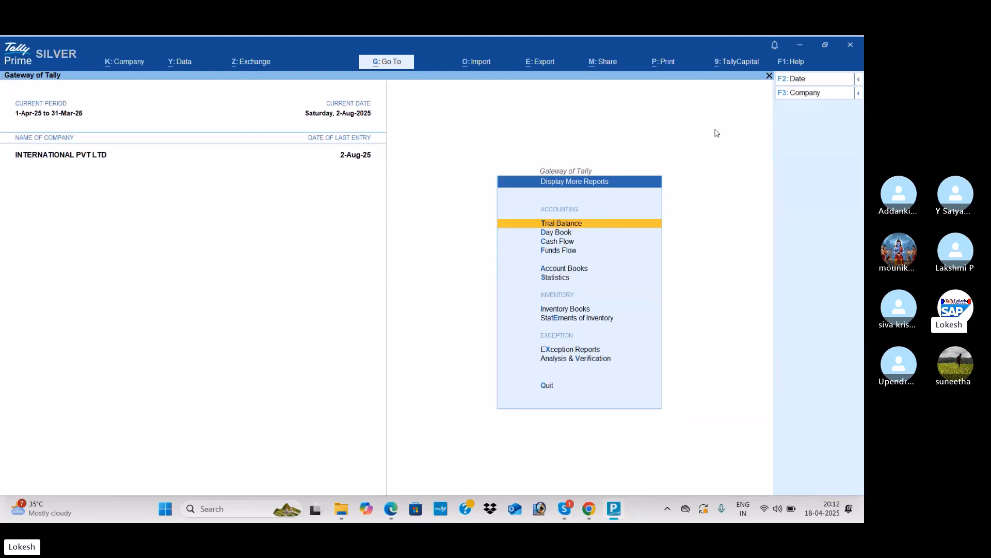
pyautogui.press('Return')
pyautogui.hotkey('alt', 'F5')
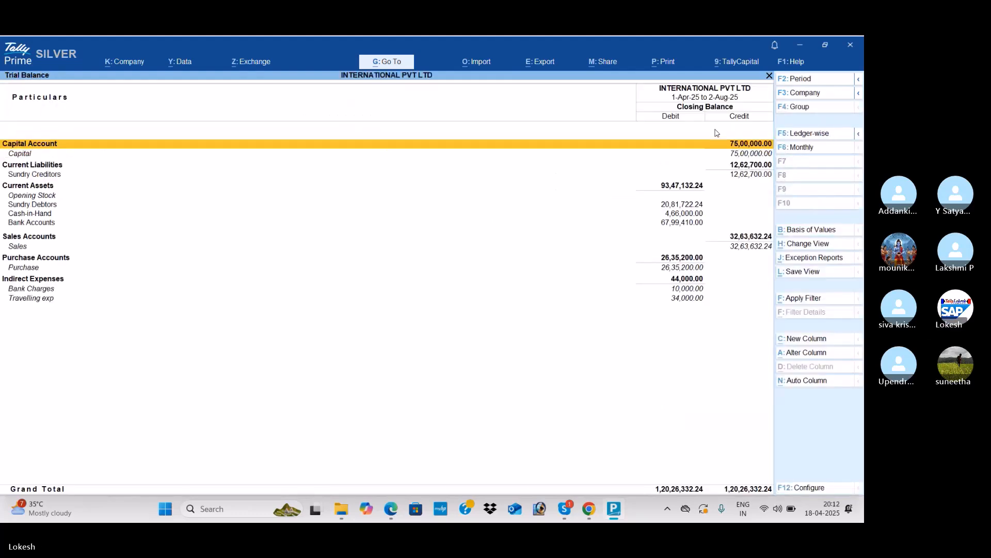
# Step: Close the Trial Balance and view the Cash/Bank Summary from the Account Books
pyautogui.press('Escape')
pyautogui.press('Down')
pyautogui.press('Down')
pyautogui.press('Down')
pyautogui.press('Down')
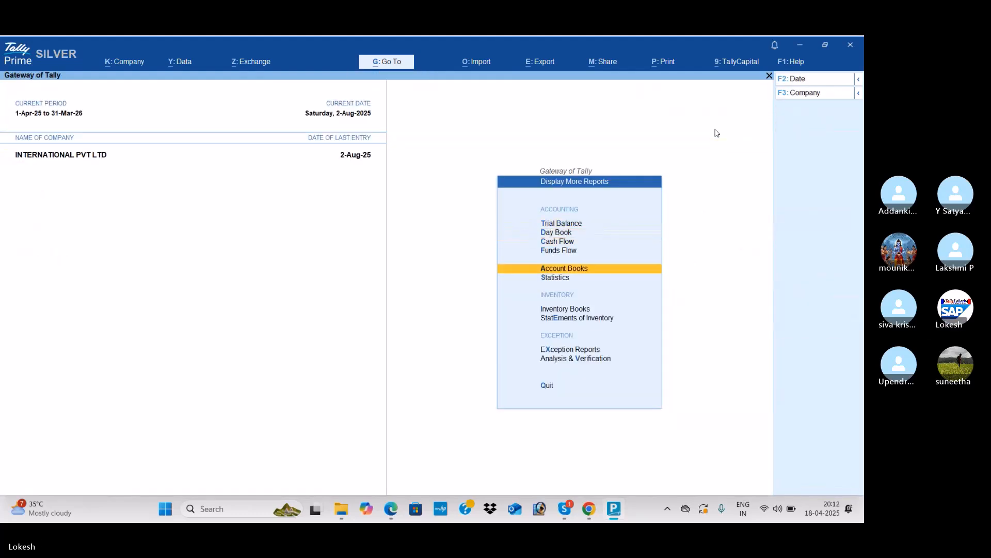
pyautogui.press('Return')
pyautogui.press('Return')
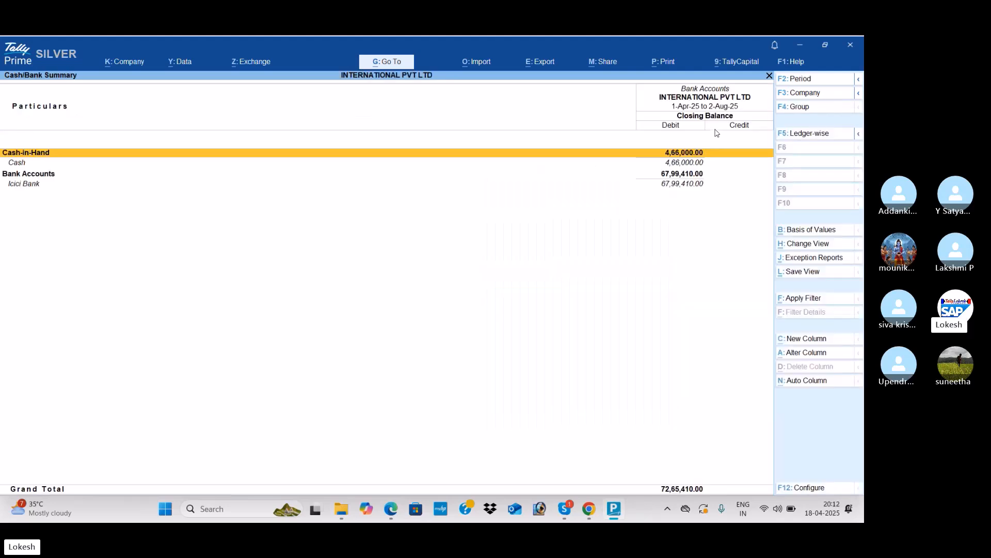
# Step: Close the Cash/Bank Summary and view the monthly Sales Register
pyautogui.press('Escape')
pyautogui.press('Down')
pyautogui.press('Down')
pyautogui.press('Down')
pyautogui.press('Down')
pyautogui.press('Down')
pyautogui.press('Down')
pyautogui.press('Down')
pyautogui.press('Down')
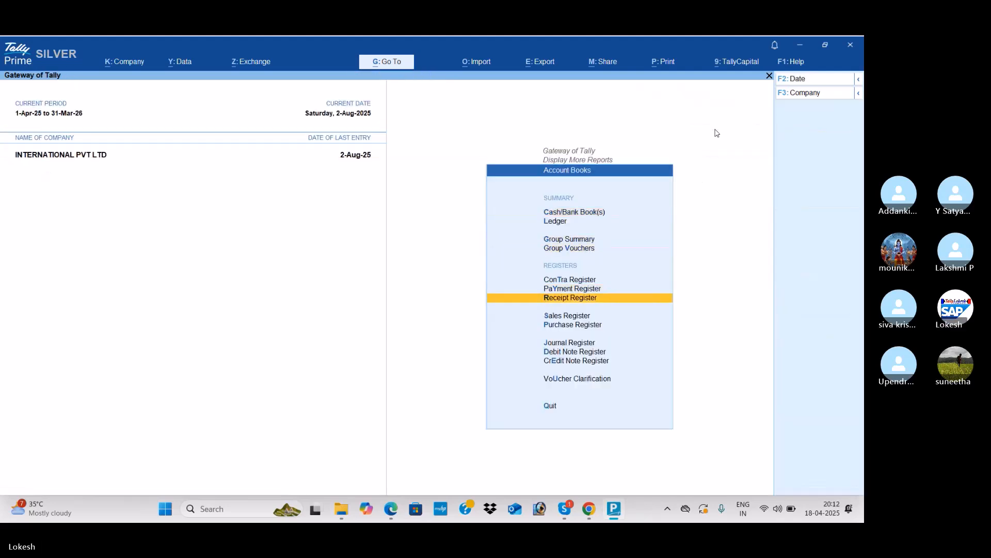
pyautogui.press('Return')
pyautogui.press('Up')
pyautogui.press('Return')
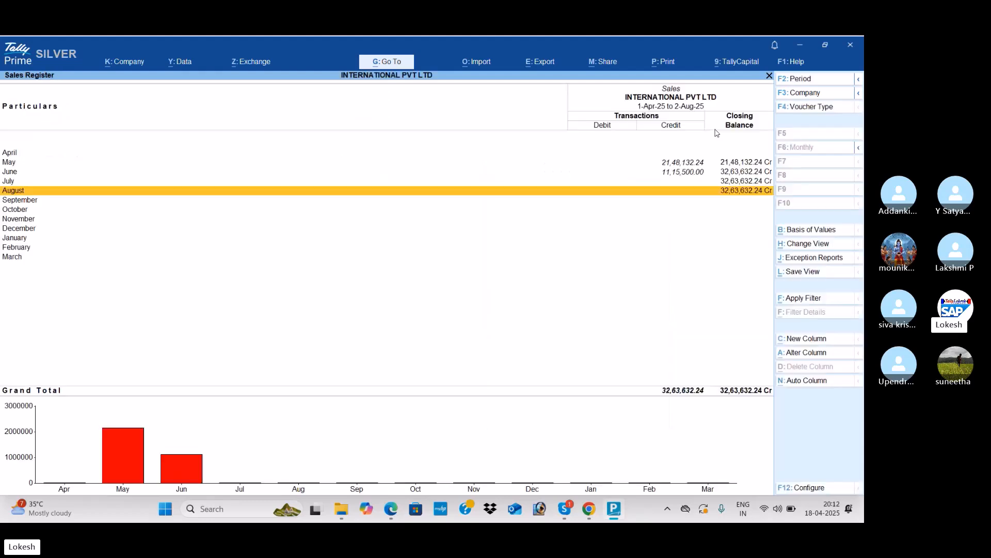
# Step: Review the monthly Receipt, Payment and Contra Registers one after another
pyautogui.press('Escape')
pyautogui.press('Up')
pyautogui.press('Return')
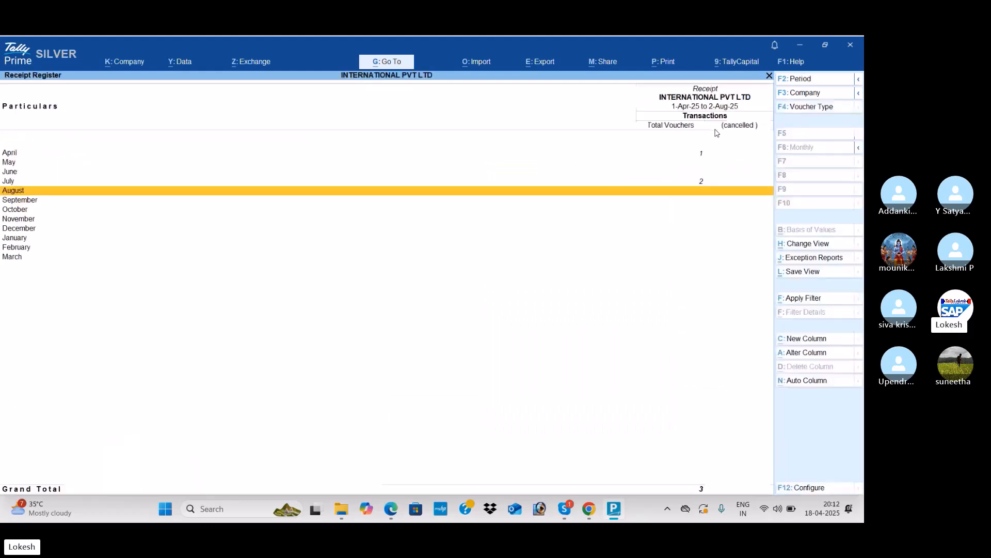
pyautogui.press('Escape')
pyautogui.press('Up')
pyautogui.press('Return')
pyautogui.press('Escape')
pyautogui.press('Up')
pyautogui.press('Return')
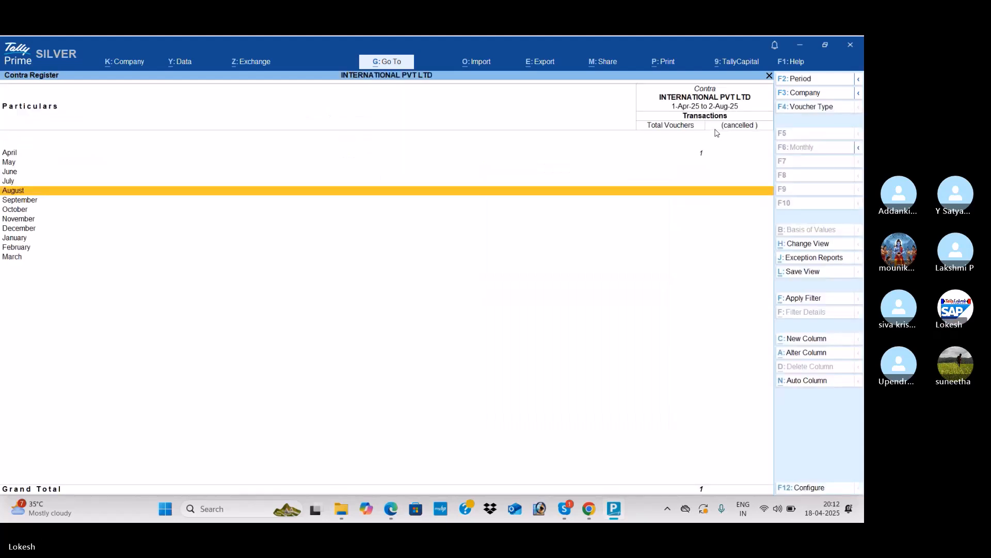
# Step: Leave the Account Books and open the Statistics report
pyautogui.press('Escape')
pyautogui.press('Down')
pyautogui.press('d')
pyautogui.press('Down')
pyautogui.press('Down')
pyautogui.press('Up')
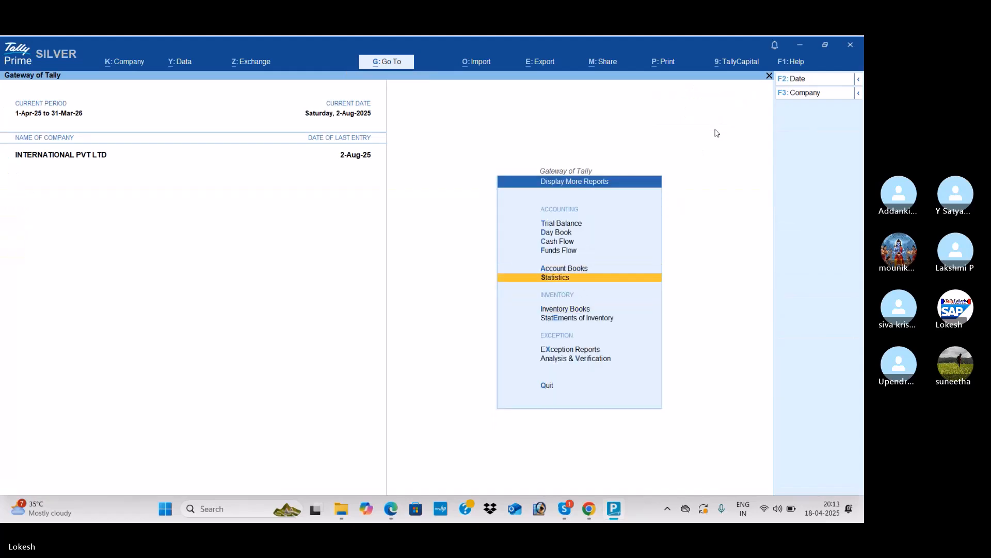
pyautogui.press('Return')
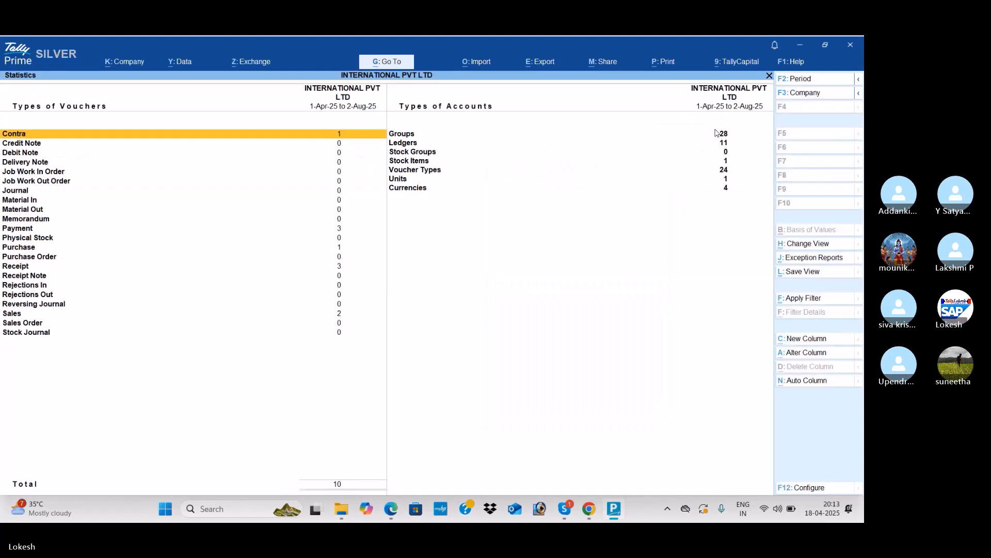
# Step: Examine the voucher counts by type in Statistics, including Payment, Purchase, Receipt and Sales
pyautogui.press('Down')
pyautogui.press('Down')
pyautogui.press('Down')
pyautogui.press('Down')
pyautogui.press('Down')
pyautogui.press('Down')
pyautogui.press('Down')
pyautogui.press('Down')
pyautogui.press('Down')
pyautogui.press('Down')
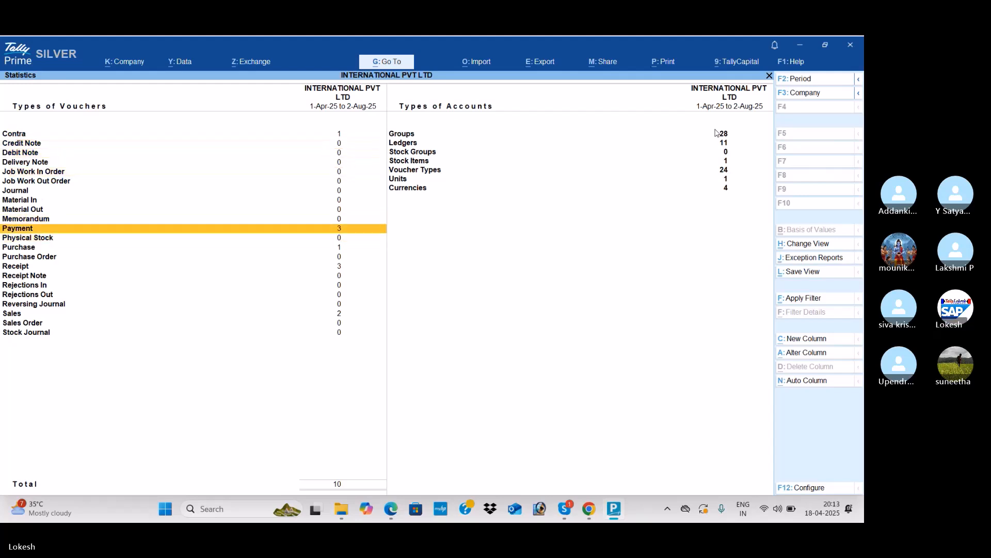
pyautogui.press('Down')
pyautogui.press('Down')
pyautogui.press('Down')
pyautogui.press('Down')
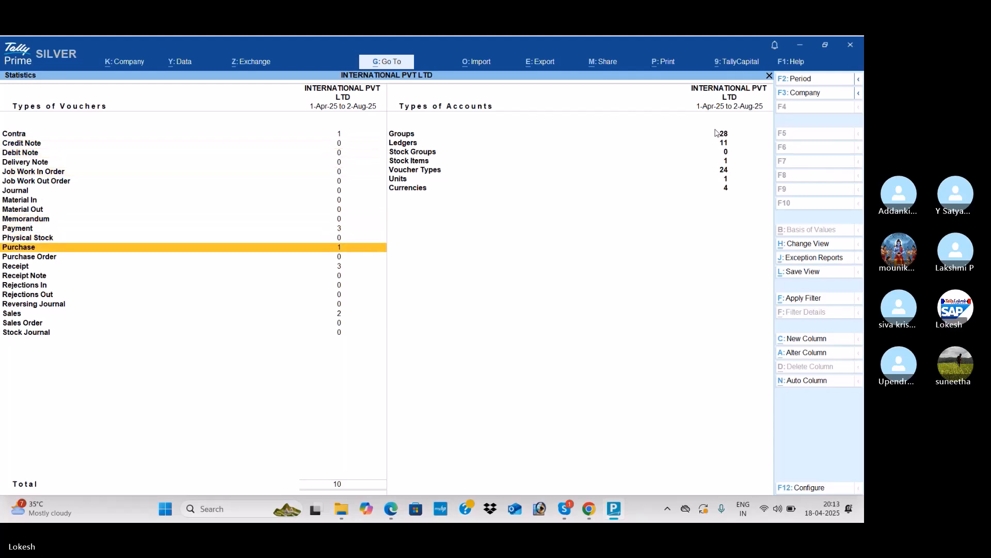
pyautogui.press('Down')
pyautogui.press('Up')
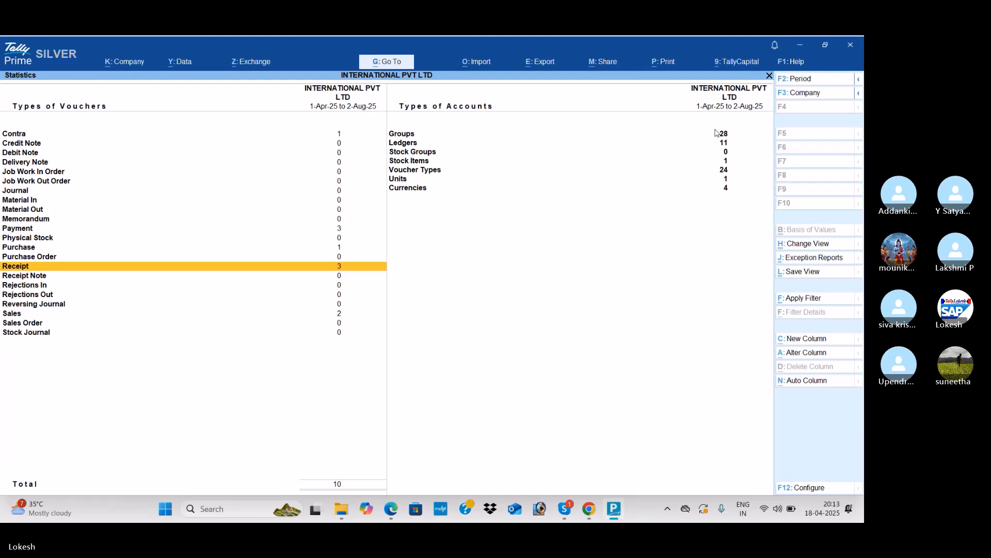
pyautogui.press('Down')
pyautogui.press('Down')
pyautogui.press('Down')
pyautogui.press('Down')
pyautogui.press('Down')
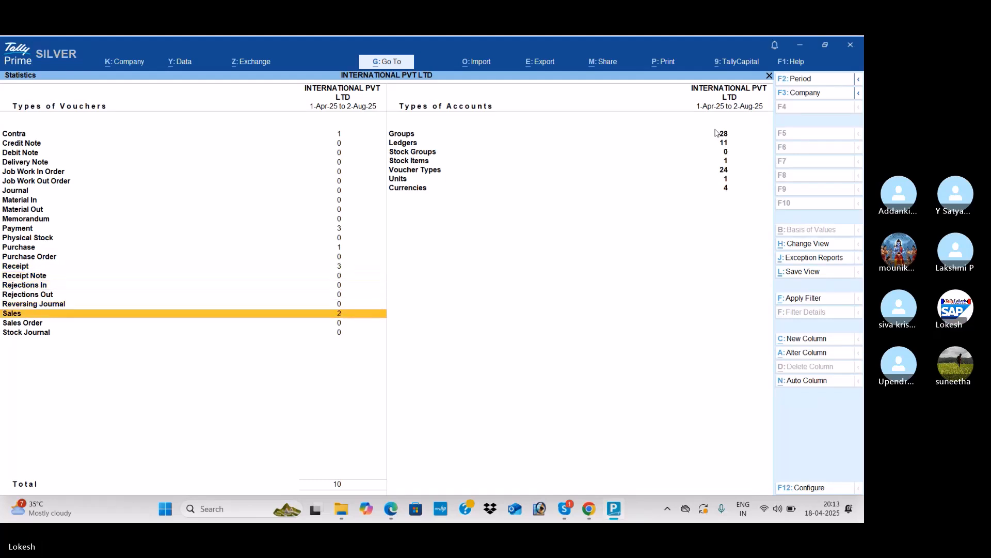
# Step: Examine the counts of masters in Statistics, including currencies, stock items, ledgers, groups and voucher types
pyautogui.press('Right')
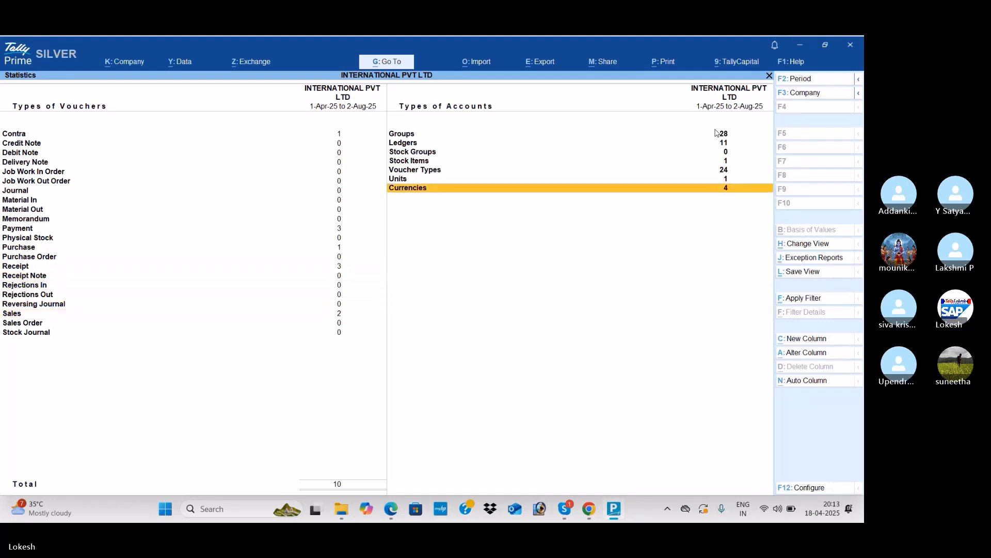
pyautogui.press('Up')
pyautogui.press('Up')
pyautogui.press('Up')
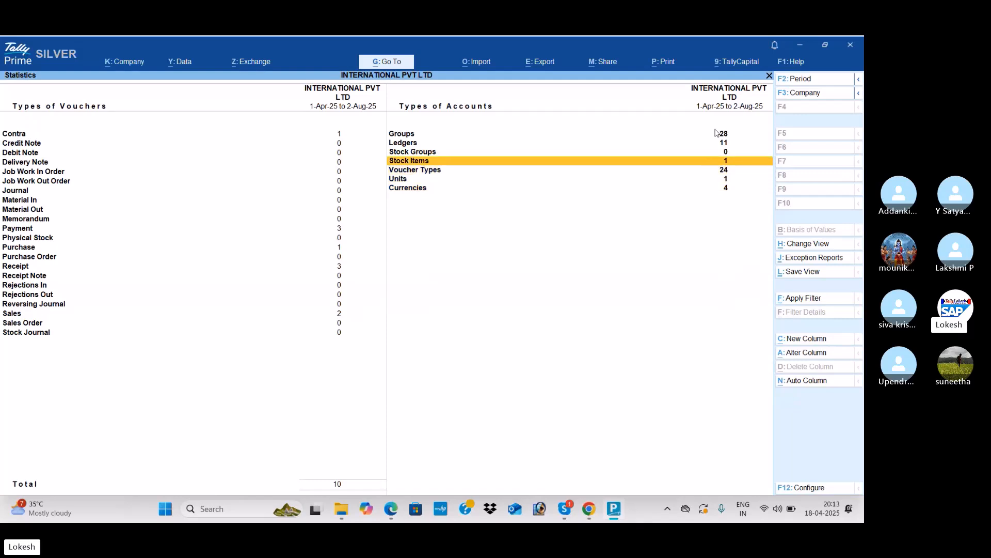
pyautogui.press('Up')
pyautogui.press('Up')
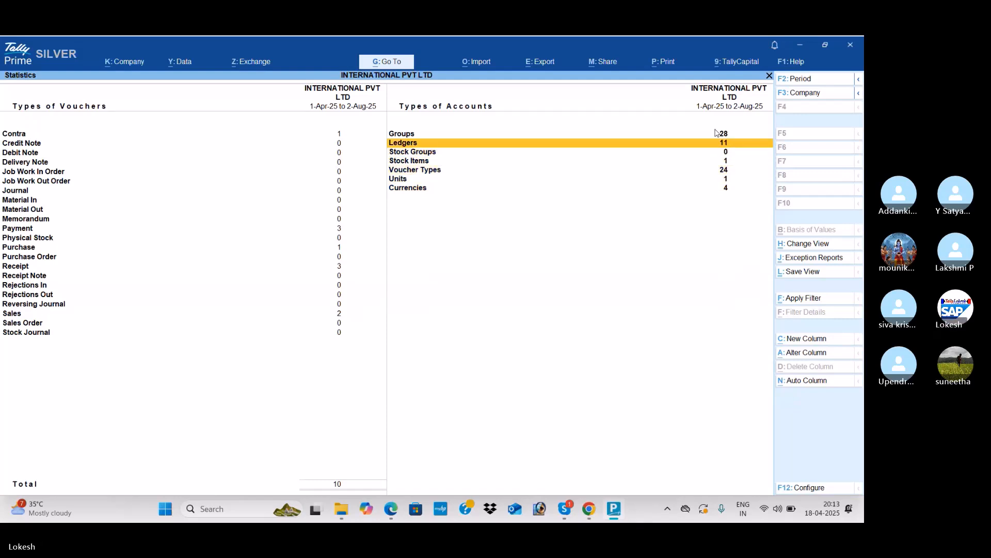
pyautogui.press('Up')
pyautogui.press('Down')
pyautogui.press('Down')
pyautogui.press('Down')
pyautogui.press('Down')
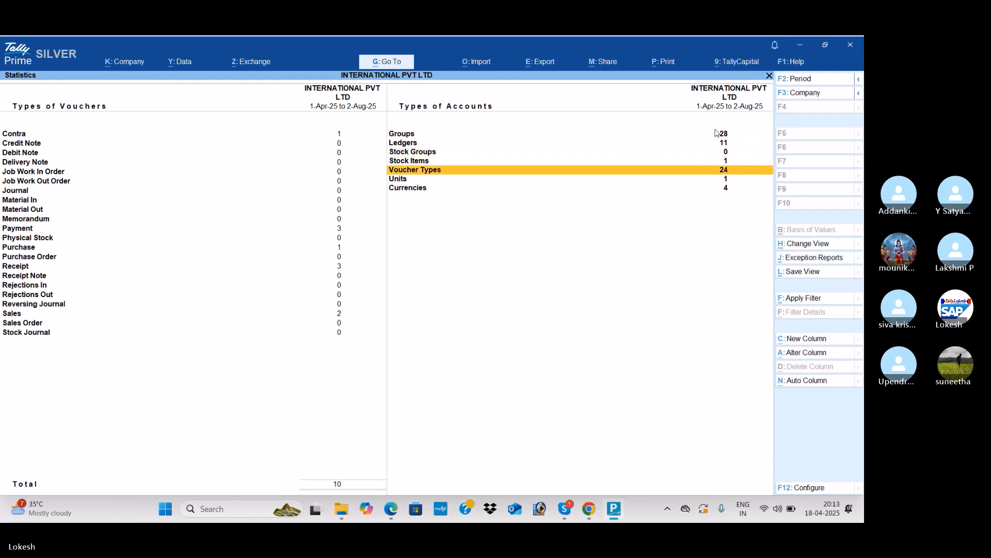
# Step: Close Statistics and view the monthly stock summary of HP Laptops from the Inventory Books
pyautogui.press('Escape')
pyautogui.press('Escape')
pyautogui.press('Down')
pyautogui.press('Return')
pyautogui.press('Return')
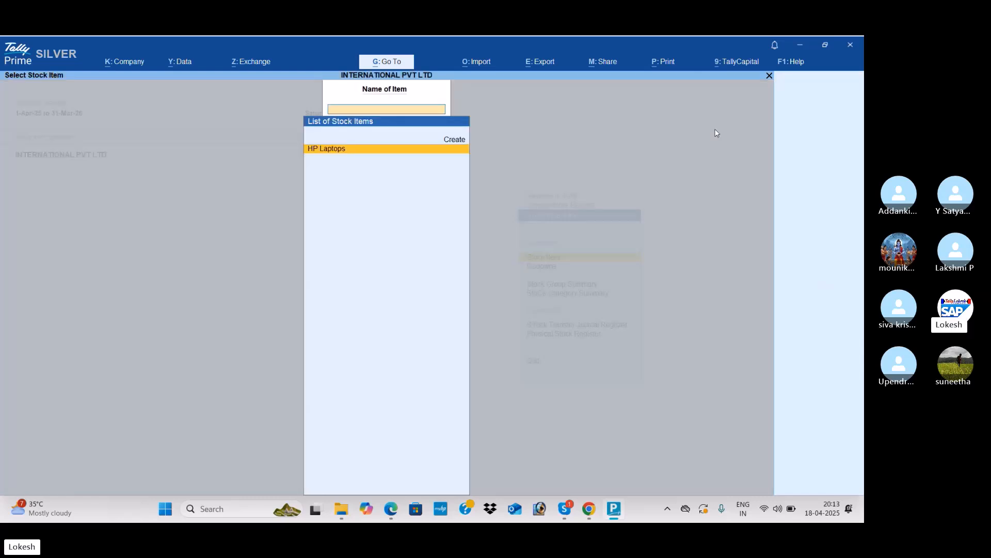
pyautogui.press('Return')
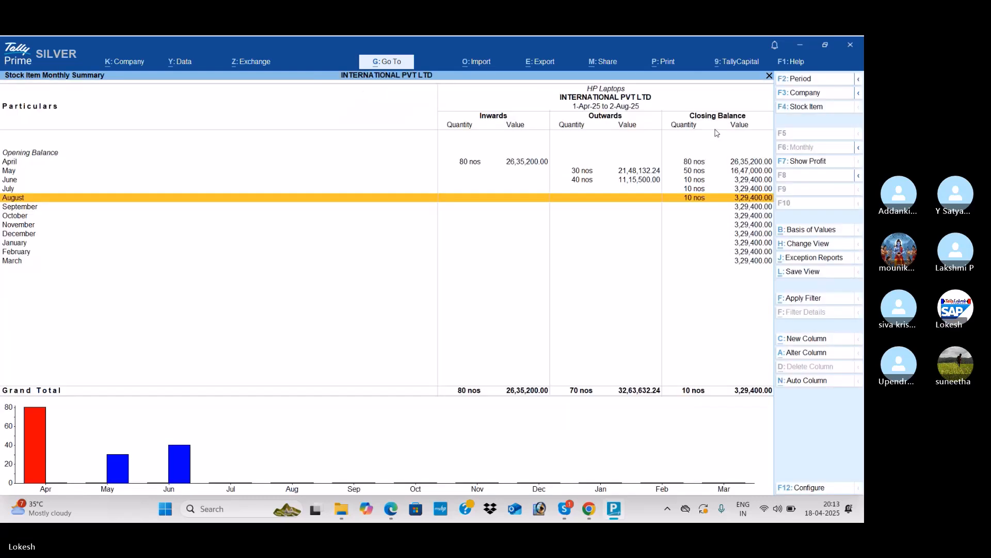
# Step: Close the HP Laptops summary and the report menus, returning to the Gateway of Tally
pyautogui.press('Escape')
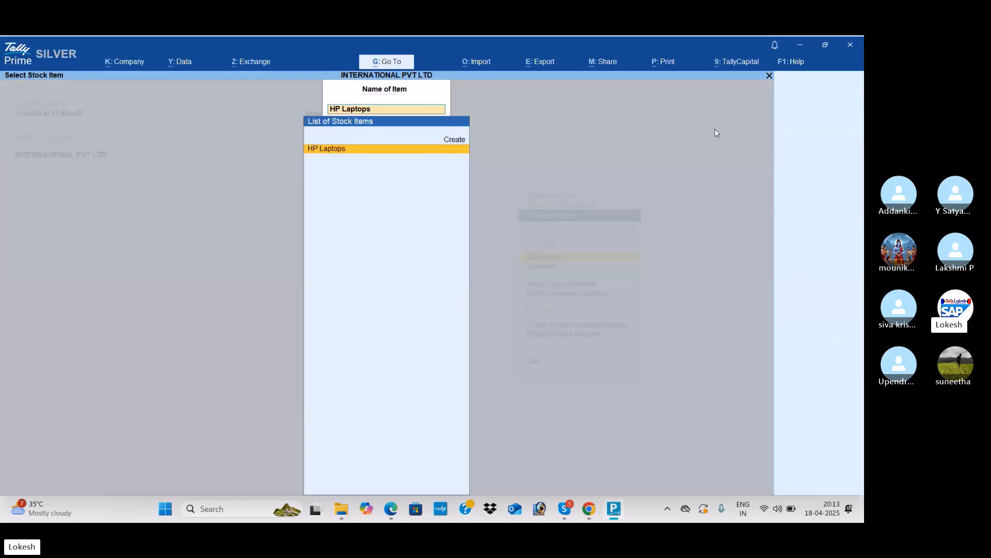
pyautogui.press('Escape')
pyautogui.press('Escape')
pyautogui.press('Escape')
pyautogui.press('Escape')
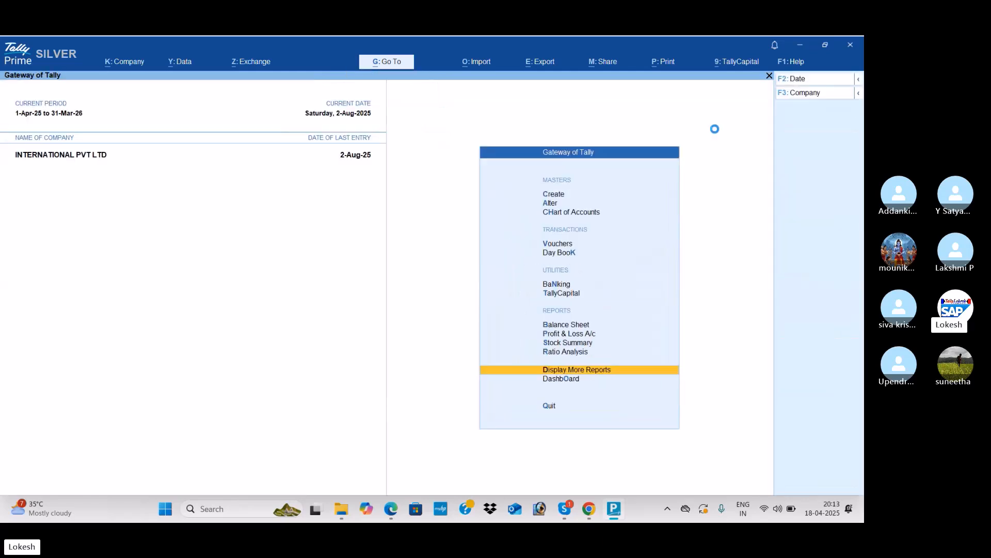
pyautogui.press('Escape')
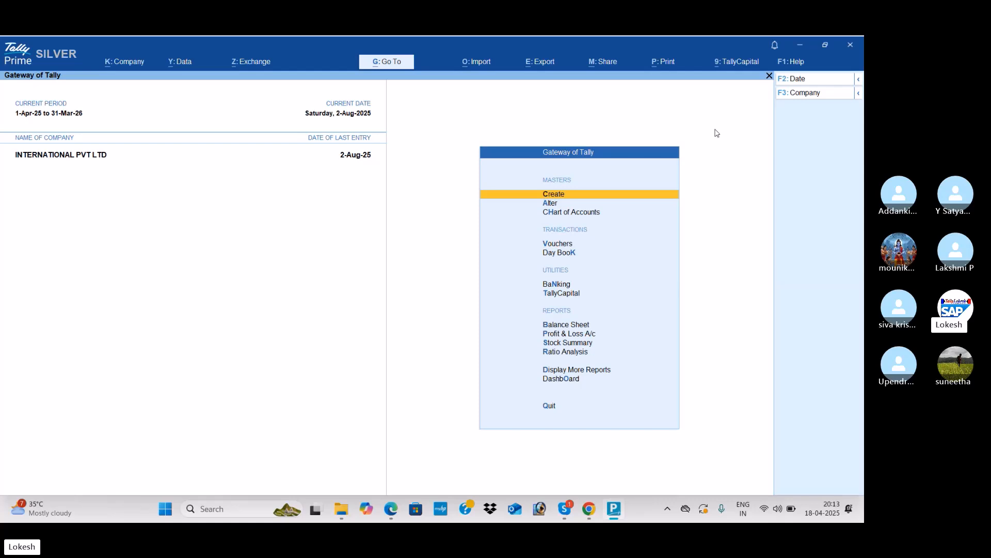
# Step: Switch from TallyPrime to Skype
pyautogui.hotkey('alt', 'Tab')
pyautogui.hotkey('alt', 'Tab')
pyautogui.hotkey('alt', 'Tab')
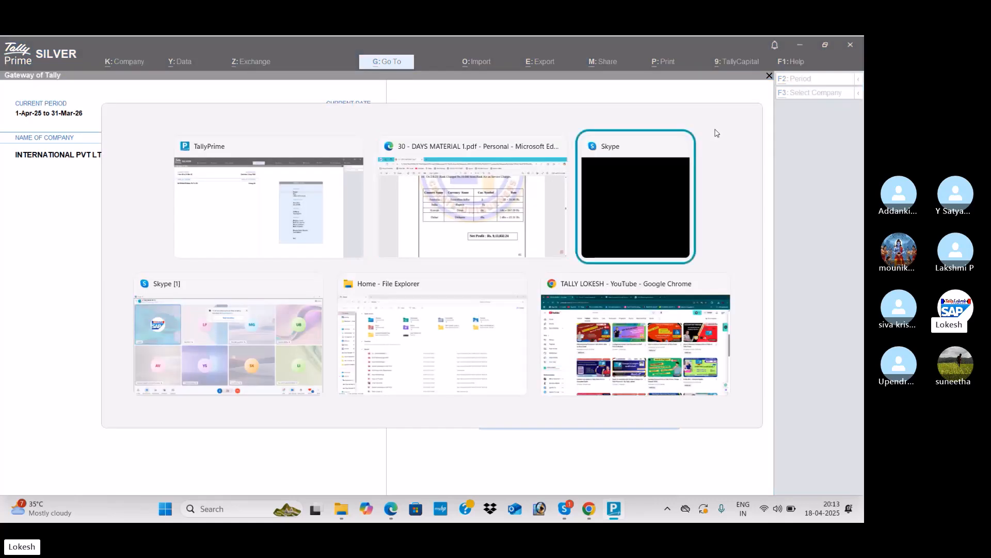